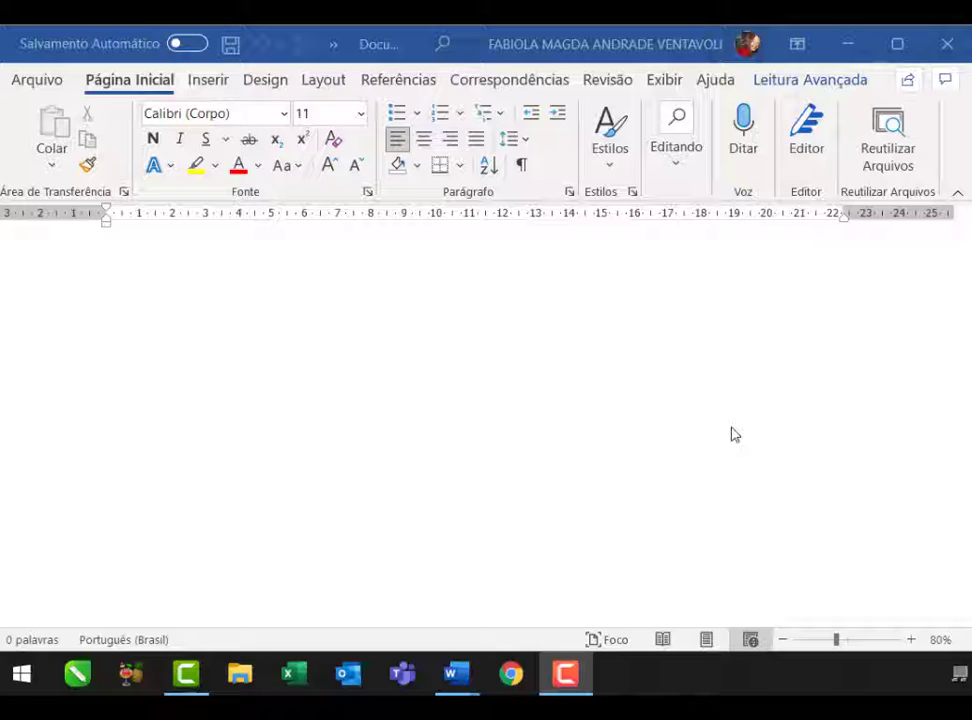
Enter the text "CRTL Z" in the blank document.
{"action": "left_click", "coordinate": [146, 84]}
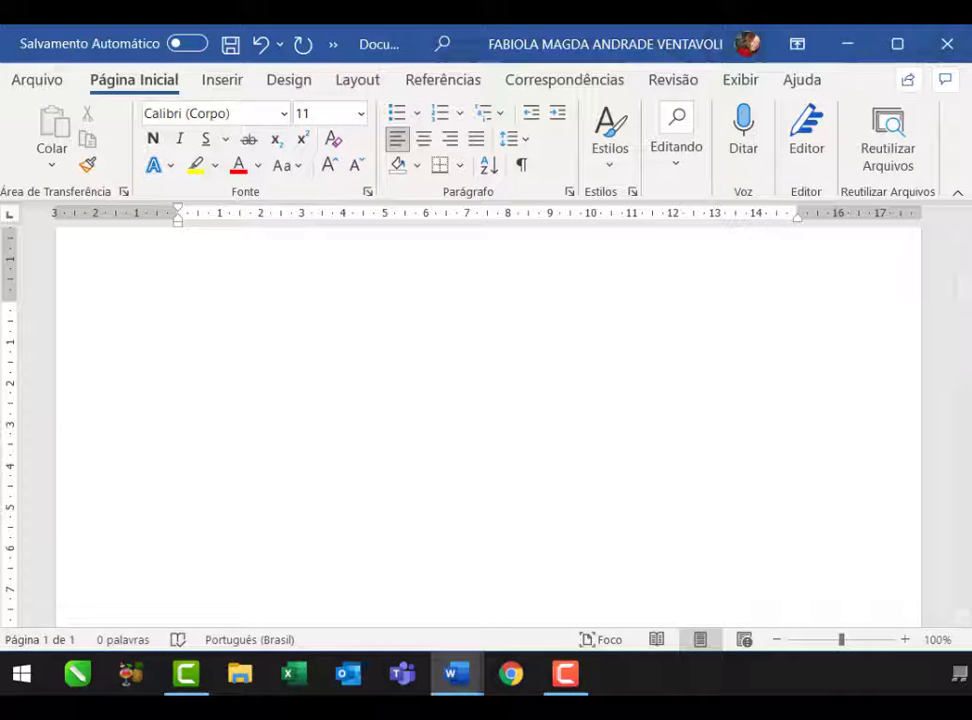
{"action": "type", "text": "CRTL"}
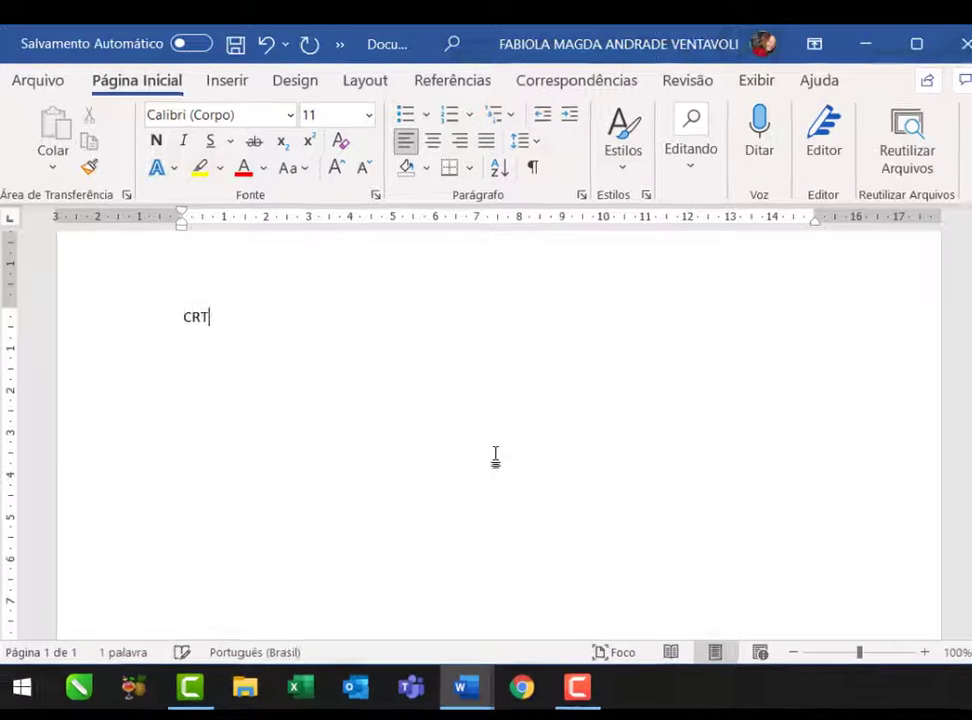
{"action": "type", "text": " Z"}
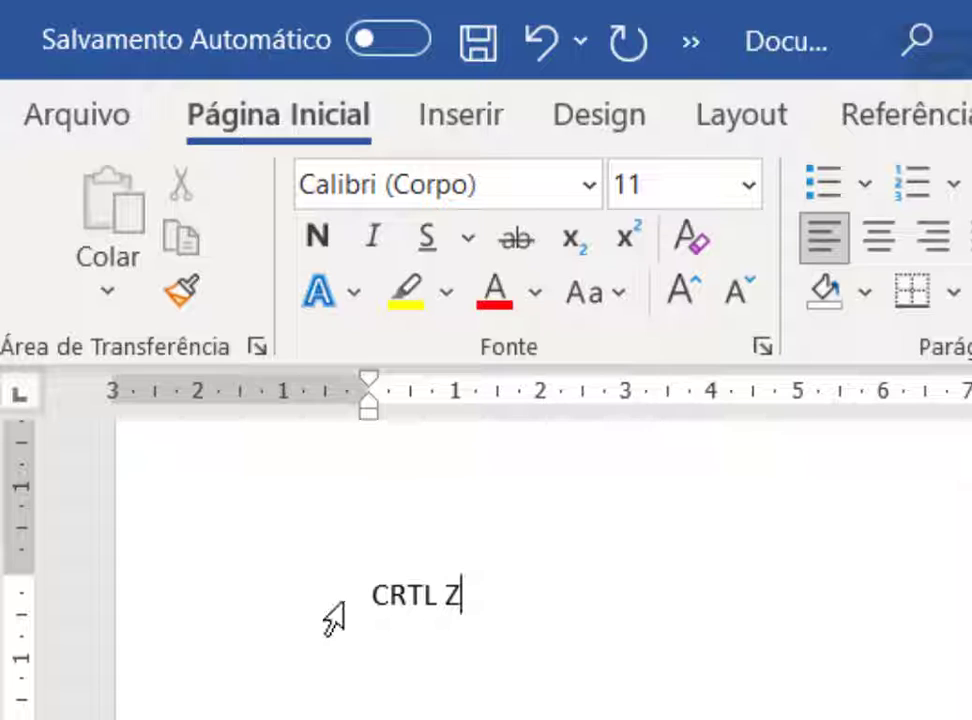
Replace the "CRTL Z" text with "OPERAÇÃO COFIGURAÇÃO".
{"action": "left_click_drag", "start_coordinate": [325, 614], "coordinate": [485, 615]}
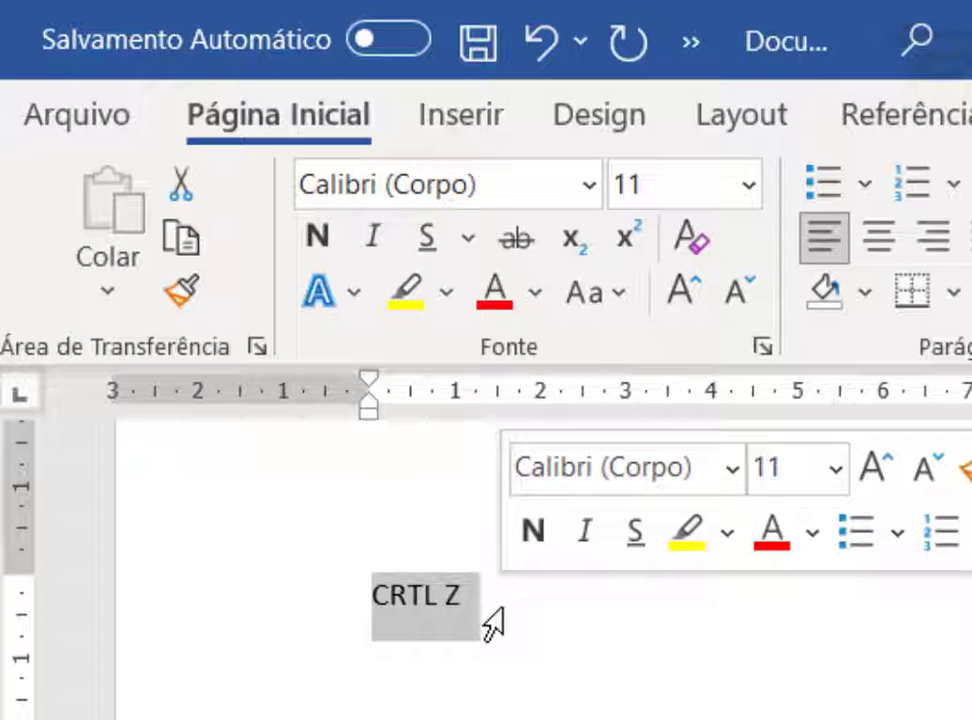
{"action": "type", "text": "OPERA"}
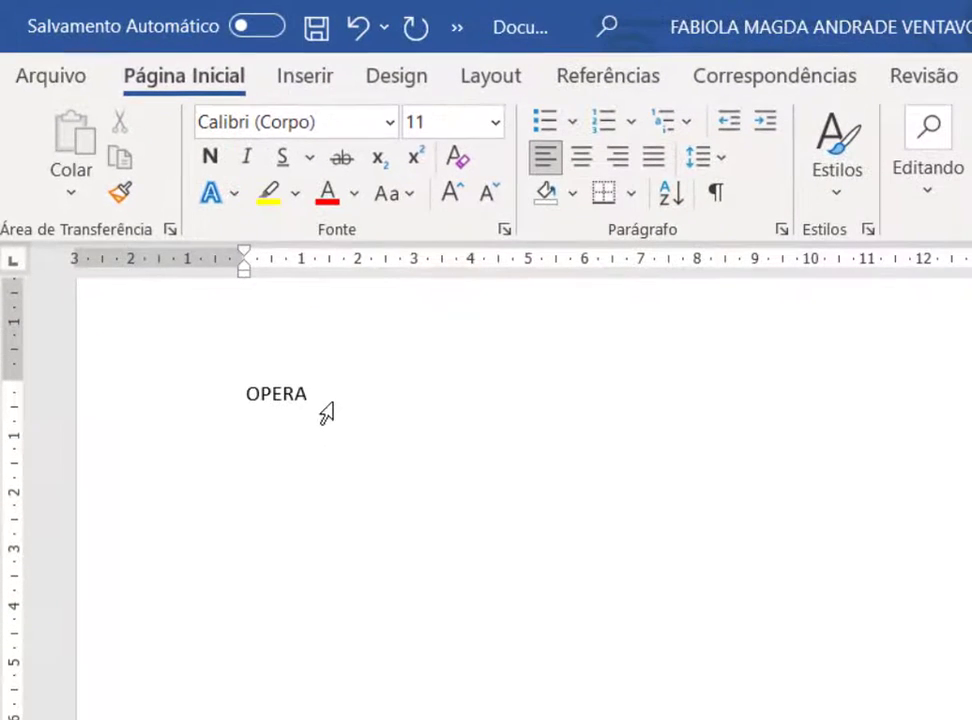
{"action": "type", "text": "ÇÃO CN"}
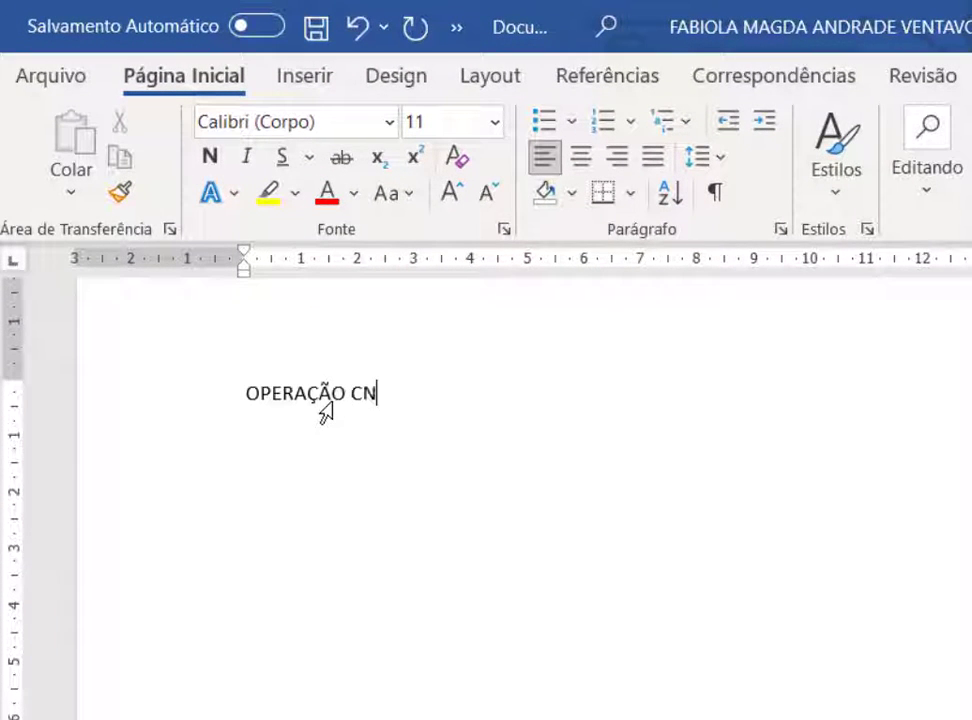
{"action": "key", "text": "BackSpace"}
{"action": "type", "text": "OFIG"}
{"action": "key", "text": "BackSpace"}
{"action": "type", "text": "U"}
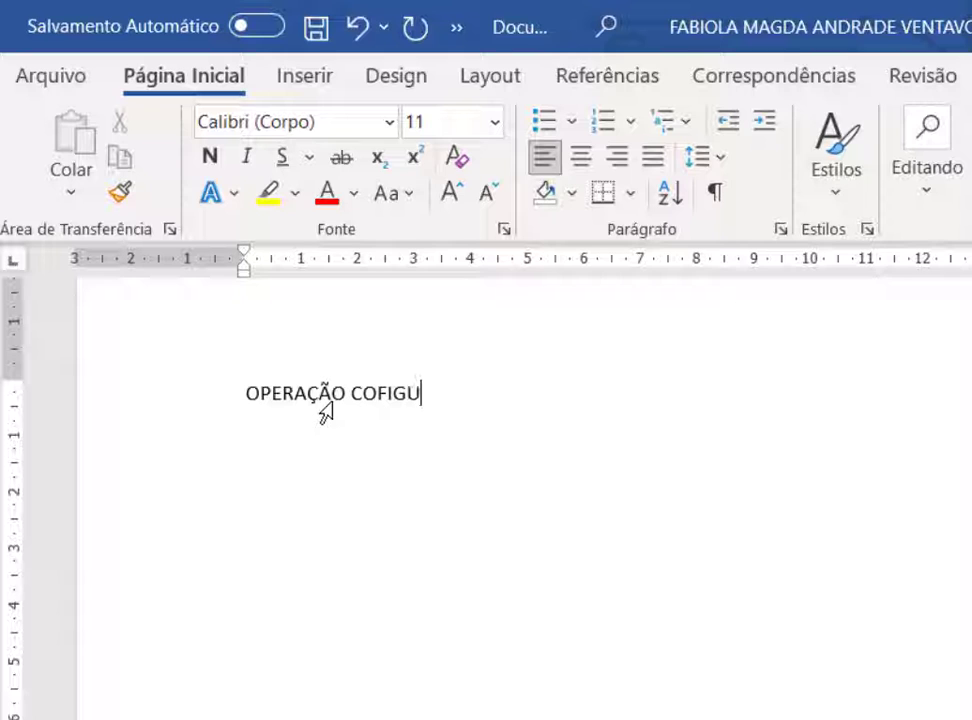
{"action": "type", "text": "RAÇÃO"}
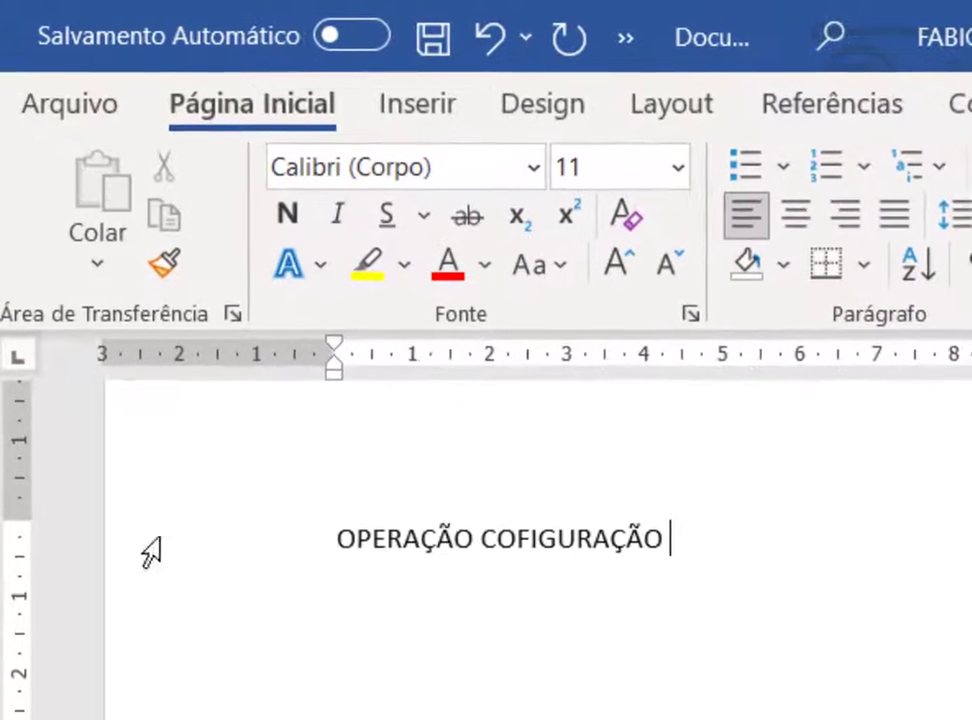
Correct the second word to "CONFIGURAÇÃO" and continue the line with "DE SOFTWARES APLICATIVOS".
{"action": "left_click", "coordinate": [521, 545]}
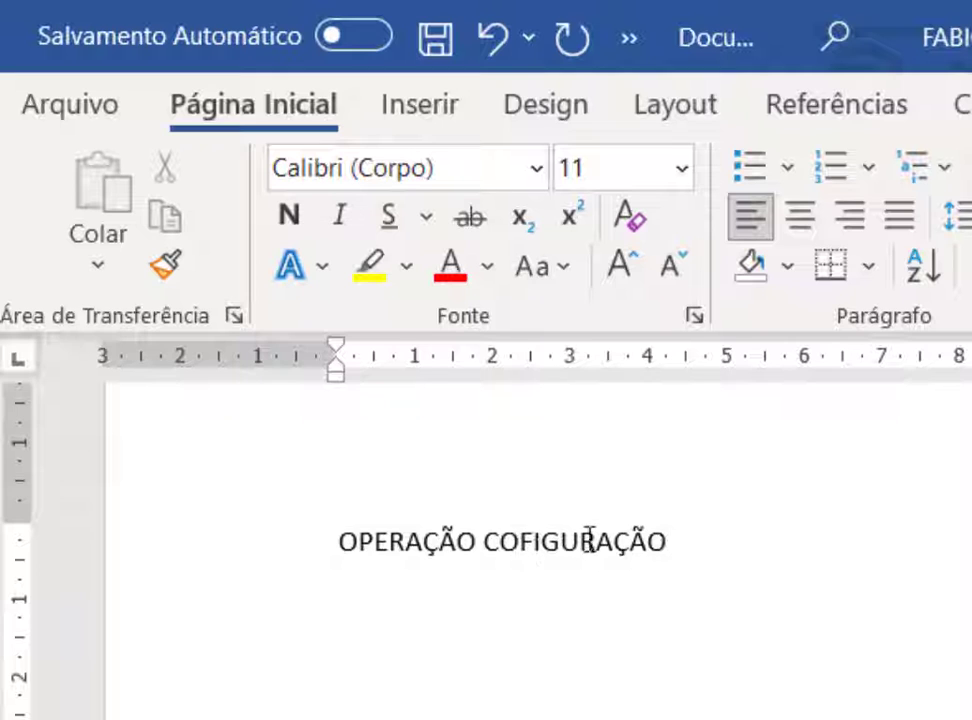
{"action": "type", "text": "N"}
{"action": "left_click", "coordinate": [703, 535]}
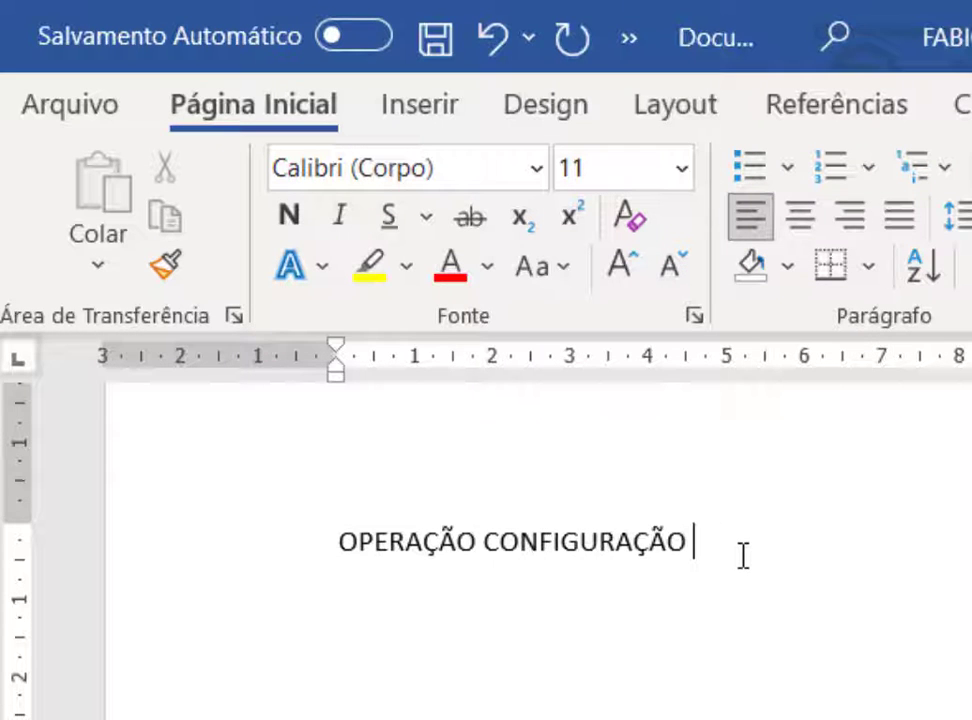
{"action": "type", "text": "DE SOFTWA"}
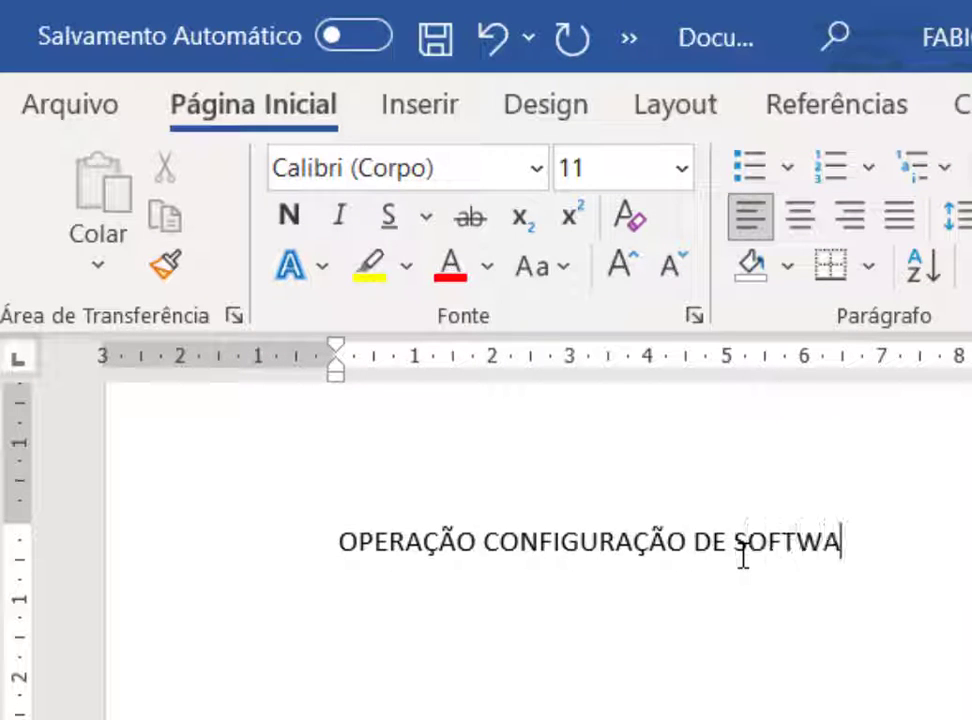
{"action": "type", "text": "RES APLICATI"}
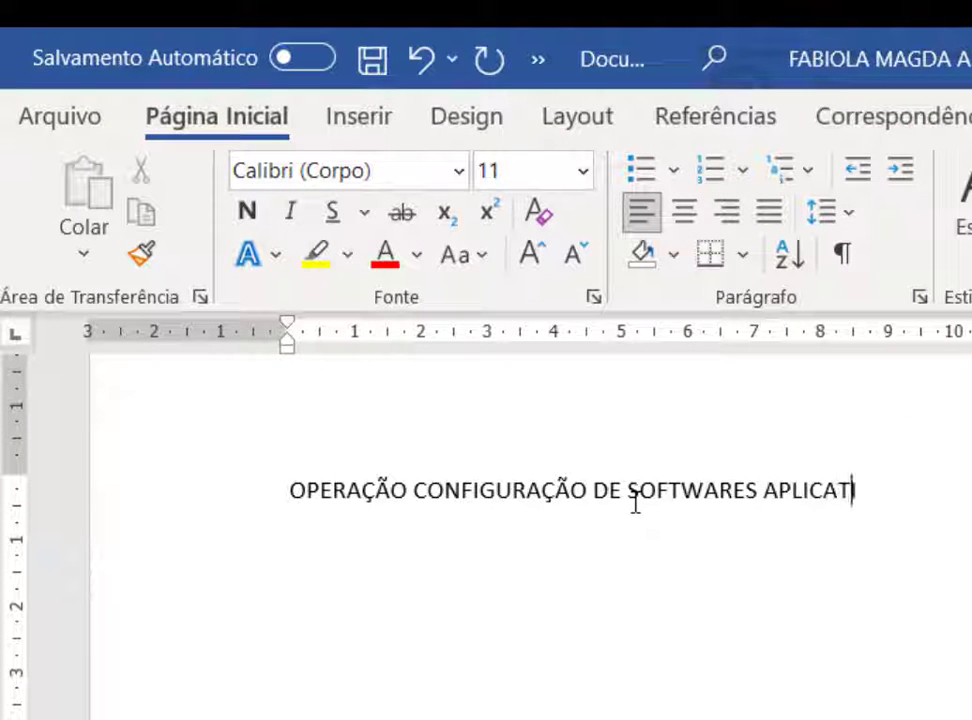
{"action": "type", "text": "VOS"}
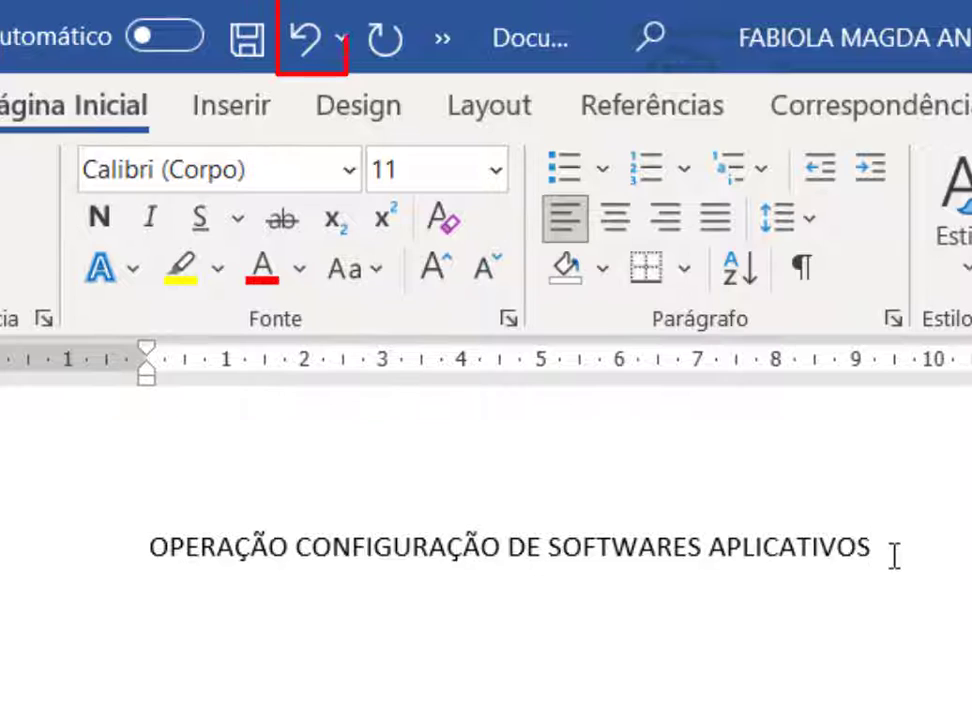
Undo the typing of "DE SOFTWARES APLICATIVOS" and the earlier edits, back to the original "CRTL Z" text.
{"action": "left_click", "coordinate": [341, 44]}
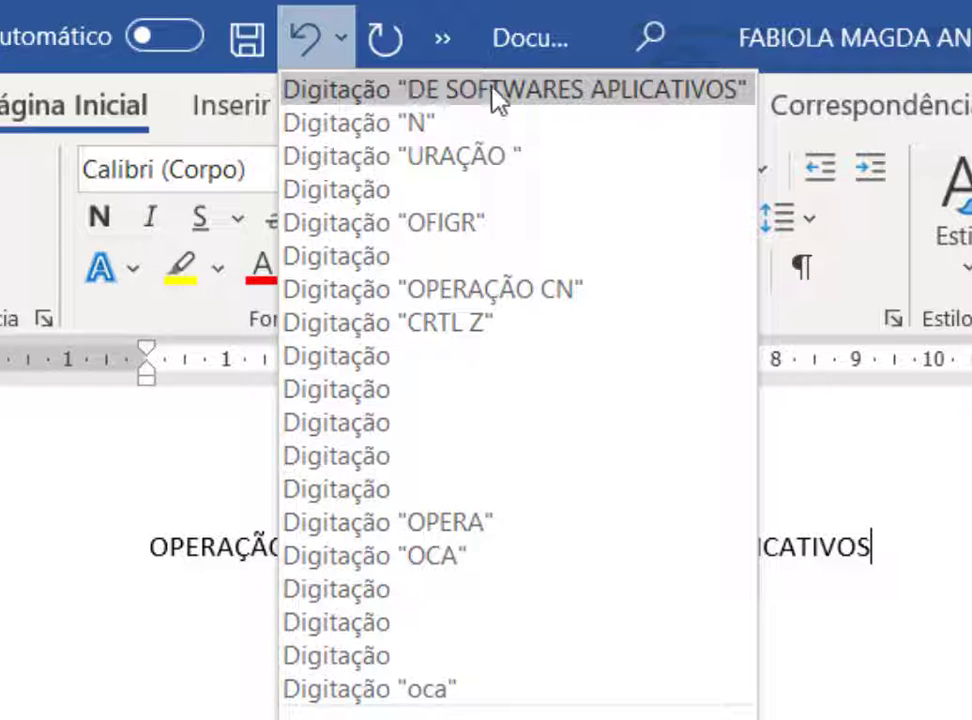
{"action": "left_click", "coordinate": [578, 90]}
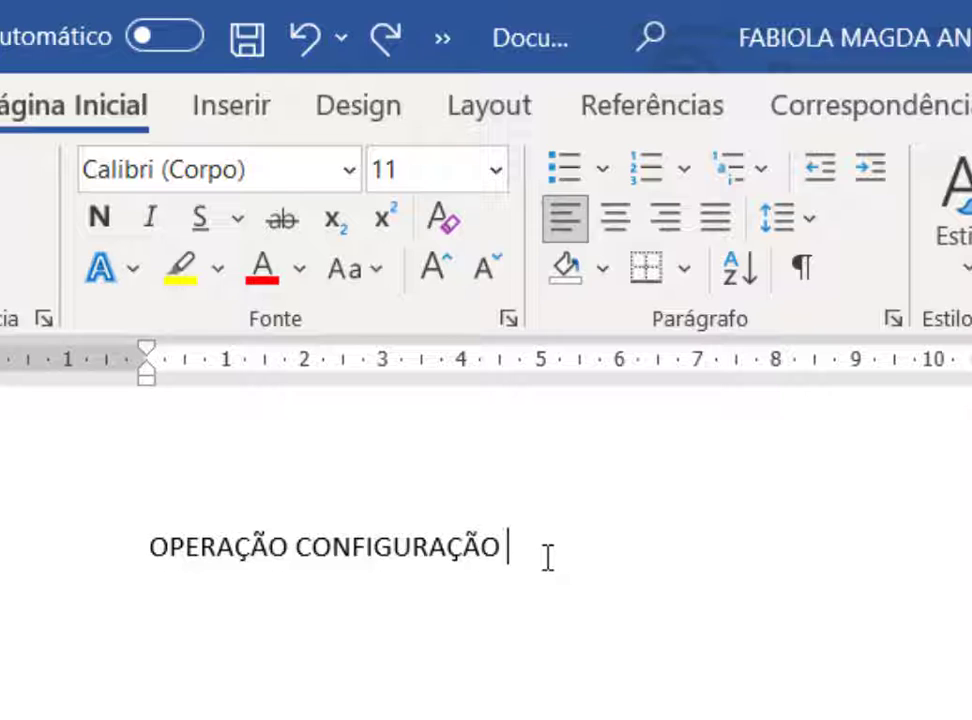
{"action": "key", "text": "Left"}
{"action": "key", "text": "Left"}
{"action": "key", "text": "Left"}
{"action": "key", "text": "Left"}
{"action": "key", "text": "Left"}
{"action": "key", "text": "Left"}
{"action": "key", "text": "Left"}
{"action": "key", "text": "Left"}
{"action": "key", "text": "Left"}
{"action": "key", "text": "BackSpace"}
{"action": "key", "text": "ctrl+z"}
{"action": "key", "text": "ctrl+z"}
{"action": "key", "text": "ctrl+z"}
{"action": "key", "text": "ctrl+z"}
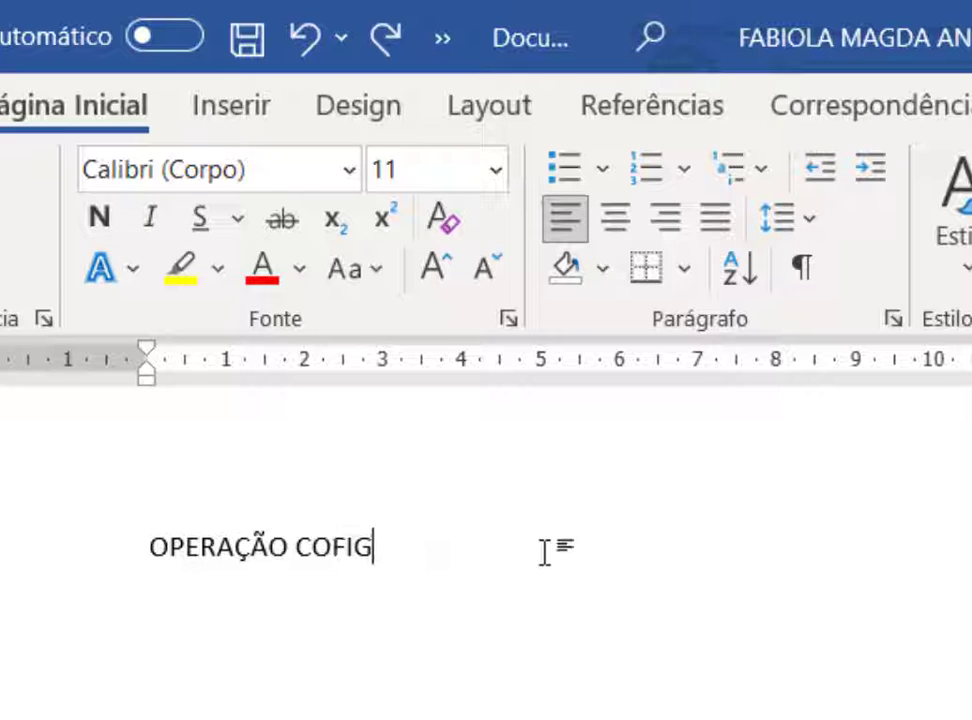
{"action": "key", "text": "ctrl+z"}
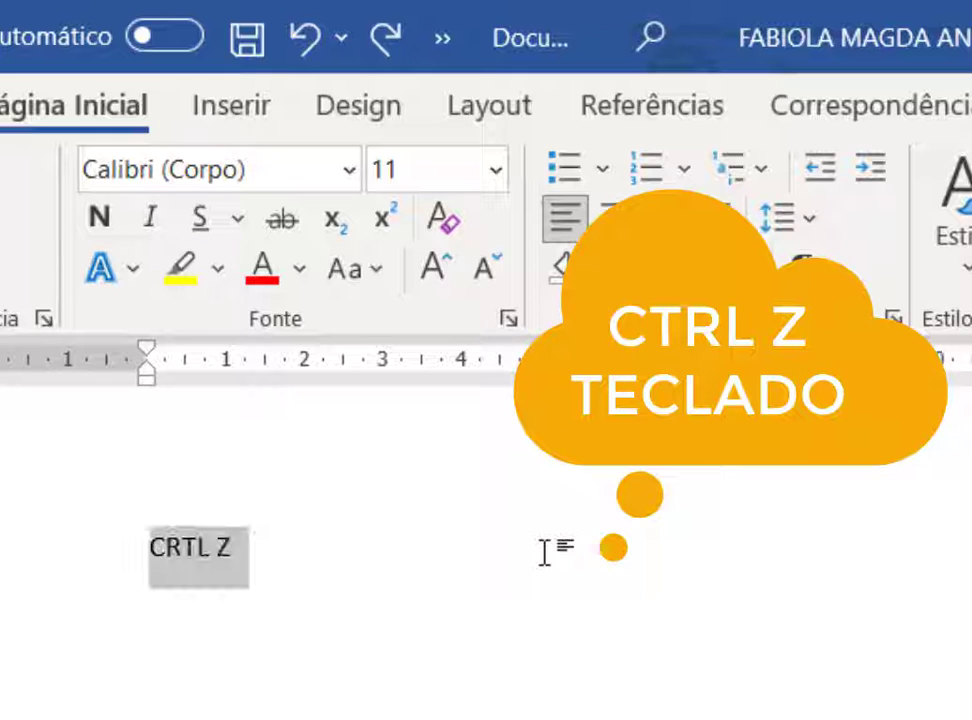
Delete the "CRTL Z" text from the document.
{"action": "left_click", "coordinate": [145, 555]}
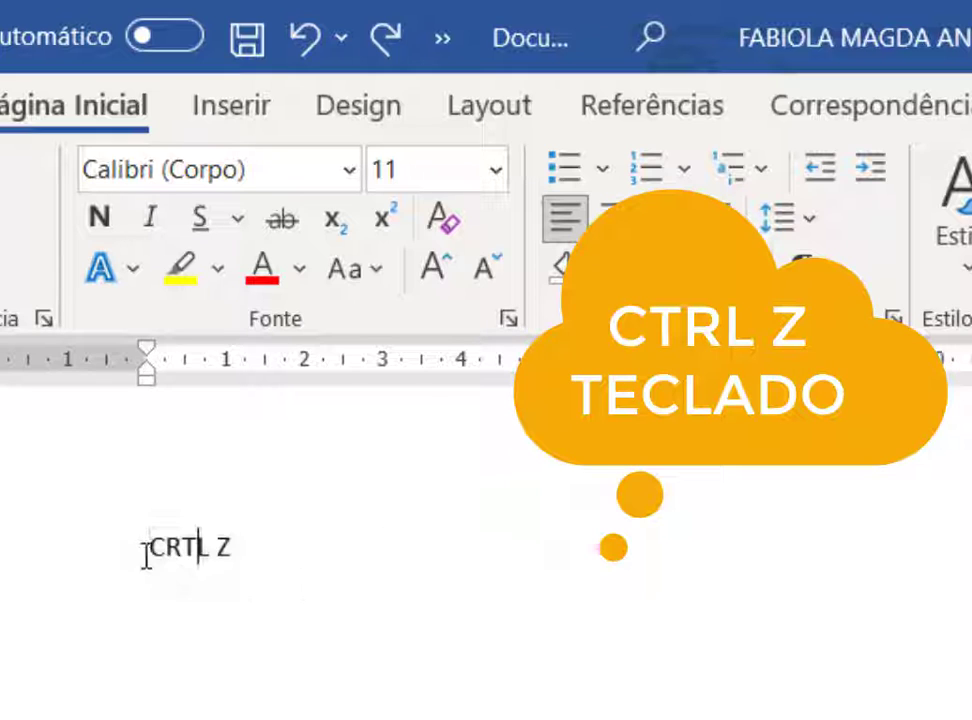
{"action": "left_click_drag", "start_coordinate": [145, 555], "coordinate": [330, 522]}
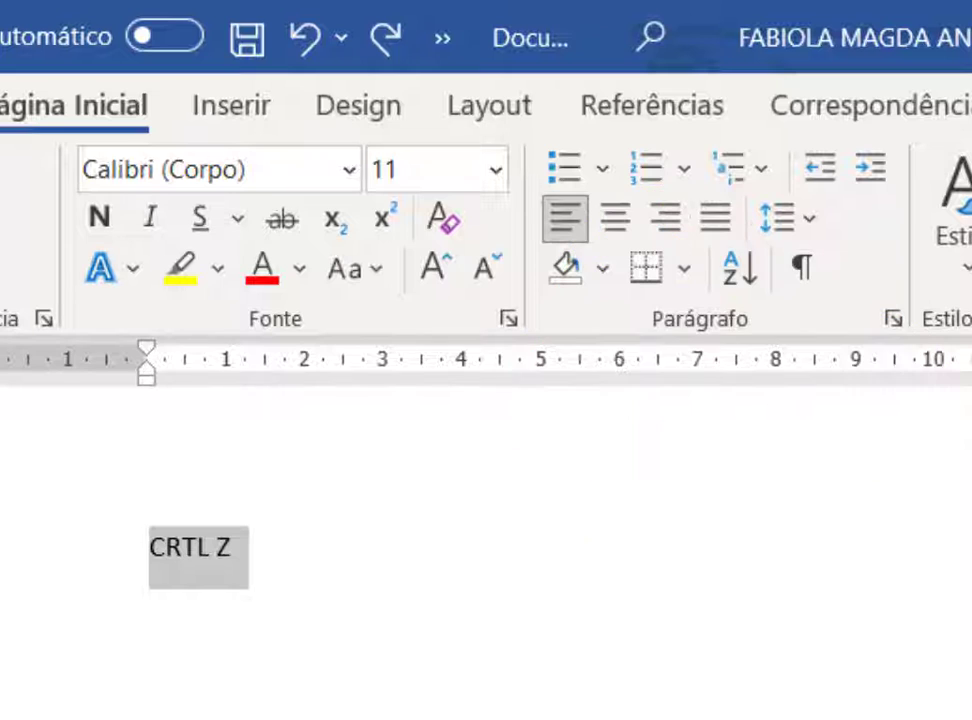
{"action": "scroll", "coordinate": [486, 550], "scroll_direction": "up", "scroll_amount": 2}
{"action": "scroll", "coordinate": [486, 550], "scroll_direction": "up", "scroll_amount": 4}
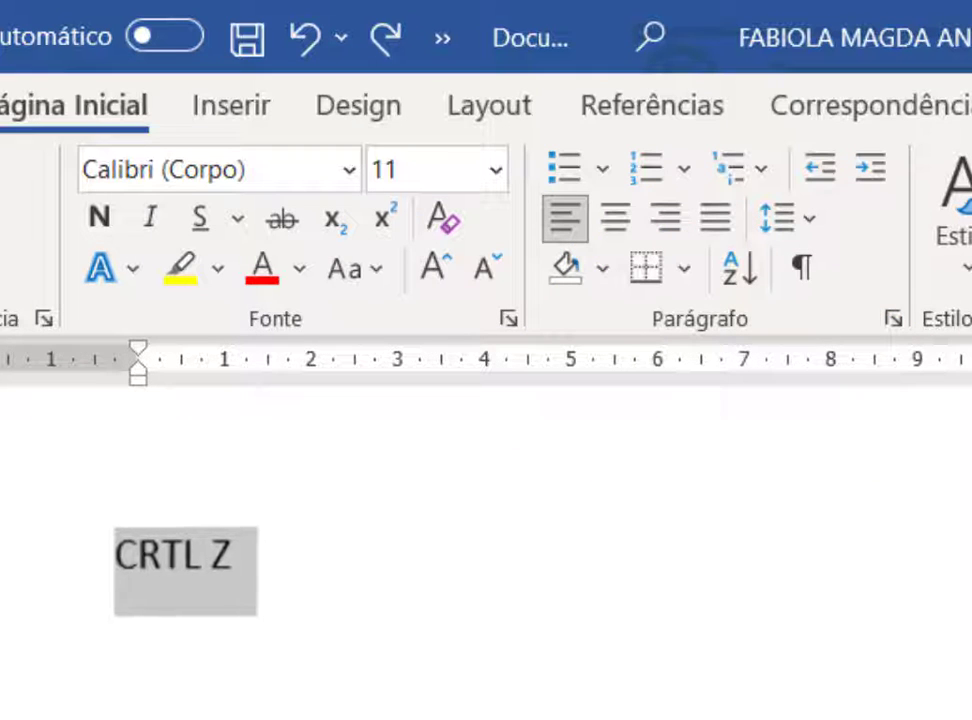
{"action": "left_click", "coordinate": [178, 702]}
{"action": "left_click_drag", "start_coordinate": [83, 559], "coordinate": [265, 566]}
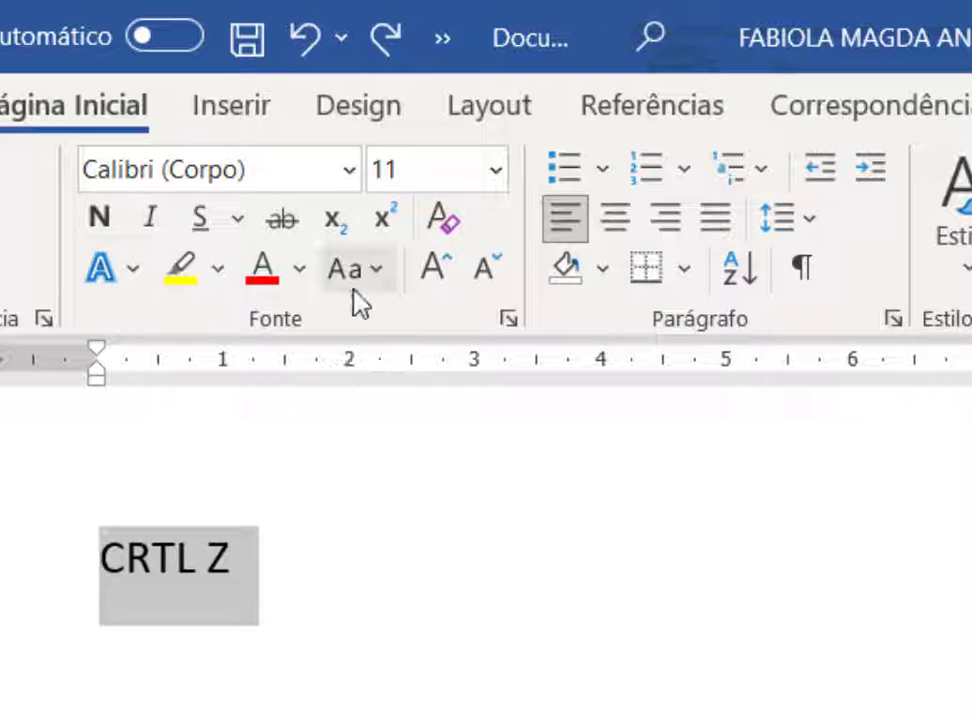
{"action": "left_click", "coordinate": [284, 575]}
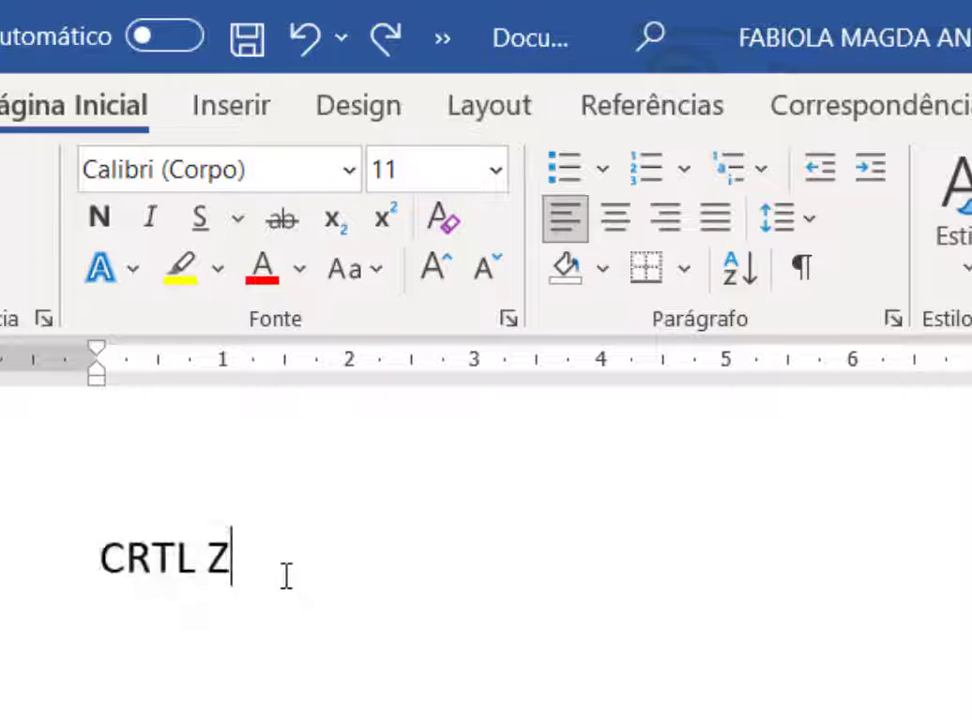
{"action": "left_click", "coordinate": [74, 527]}
{"action": "key", "text": "Delete"}
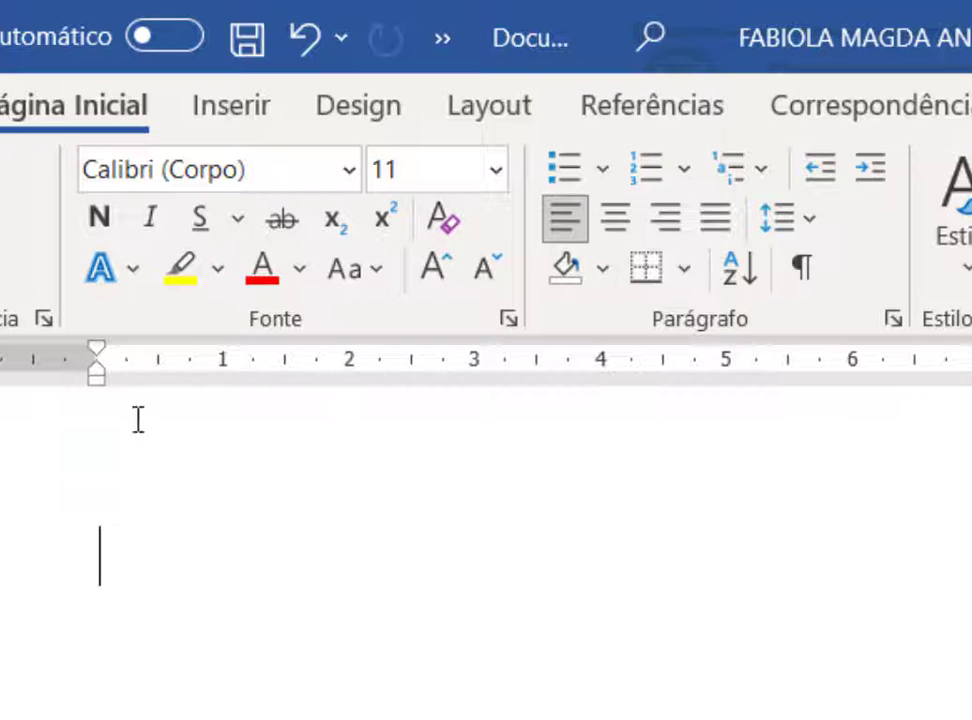
Undo all recorded actions at once from the undo history, back to the oldest entry "oca".
{"action": "left_click", "coordinate": [345, 38]}
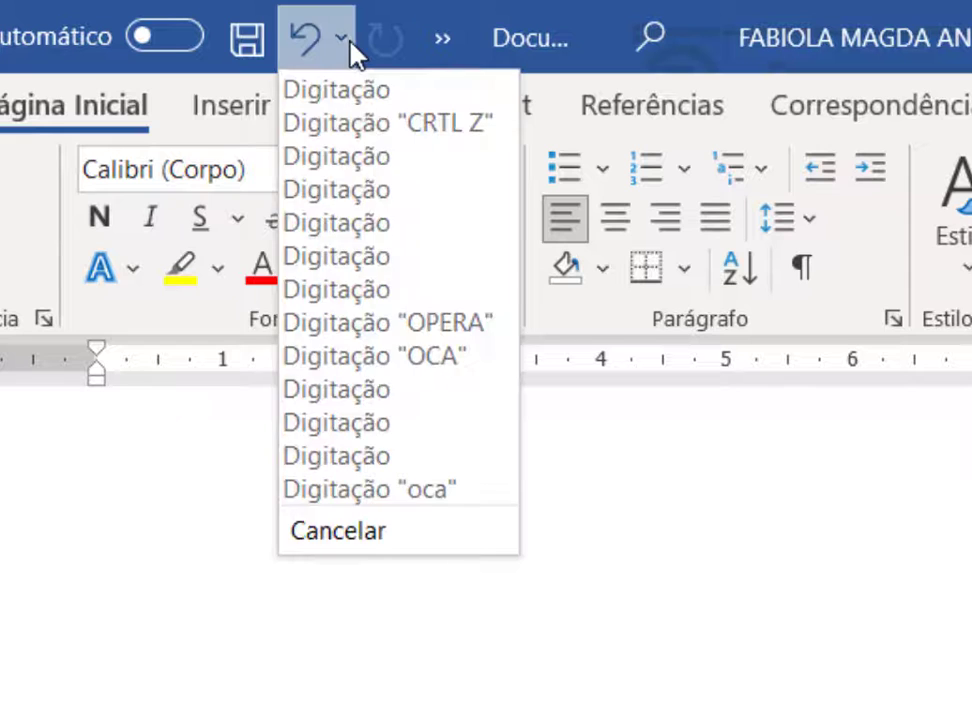
{"action": "left_click", "coordinate": [372, 530]}
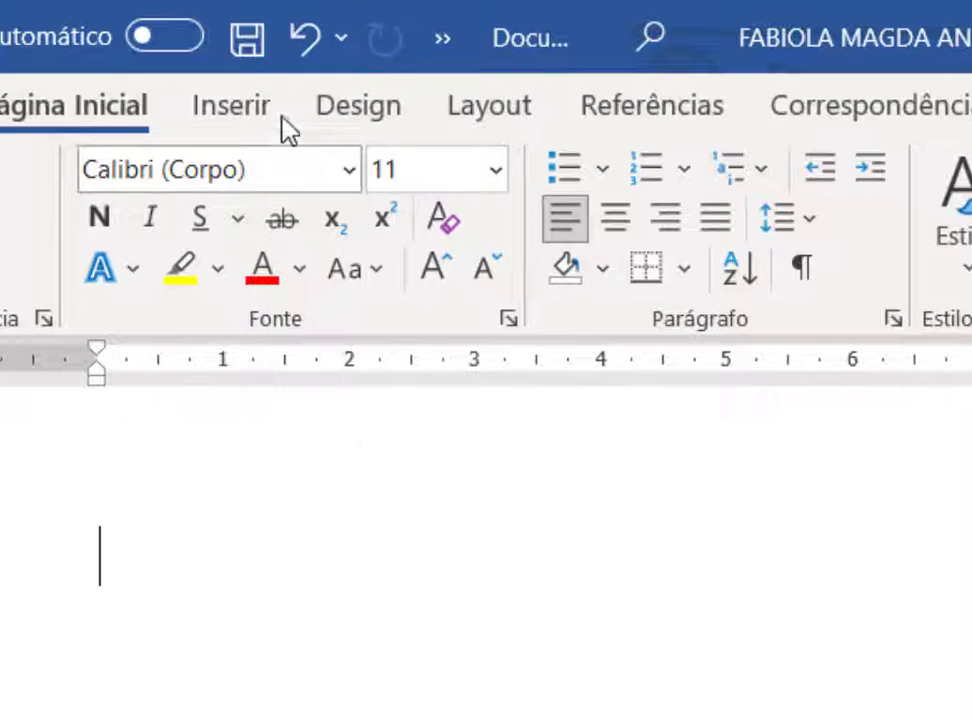
{"action": "left_click", "coordinate": [341, 40]}
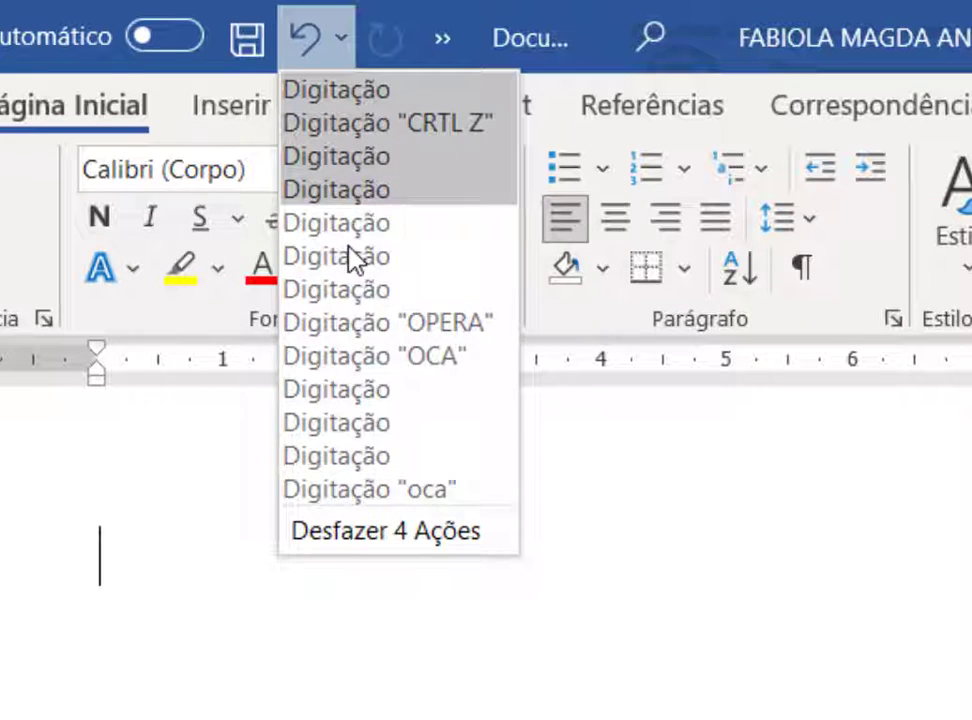
{"action": "left_click", "coordinate": [403, 494]}
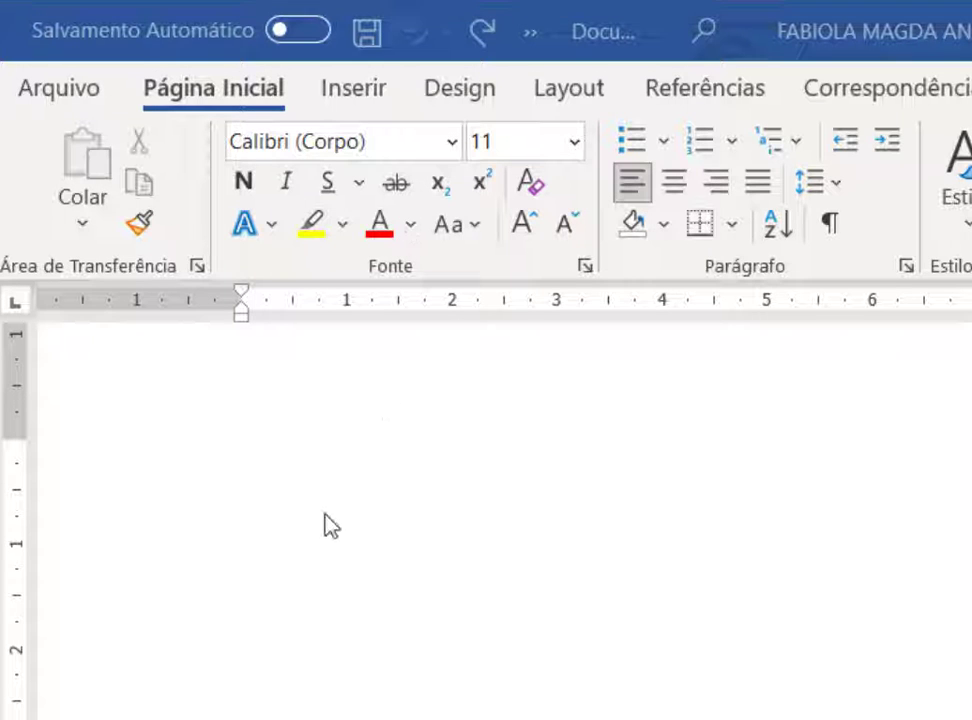
Enter the text "CTRL R" in the document and select it.
{"action": "type", "text": "CT"}
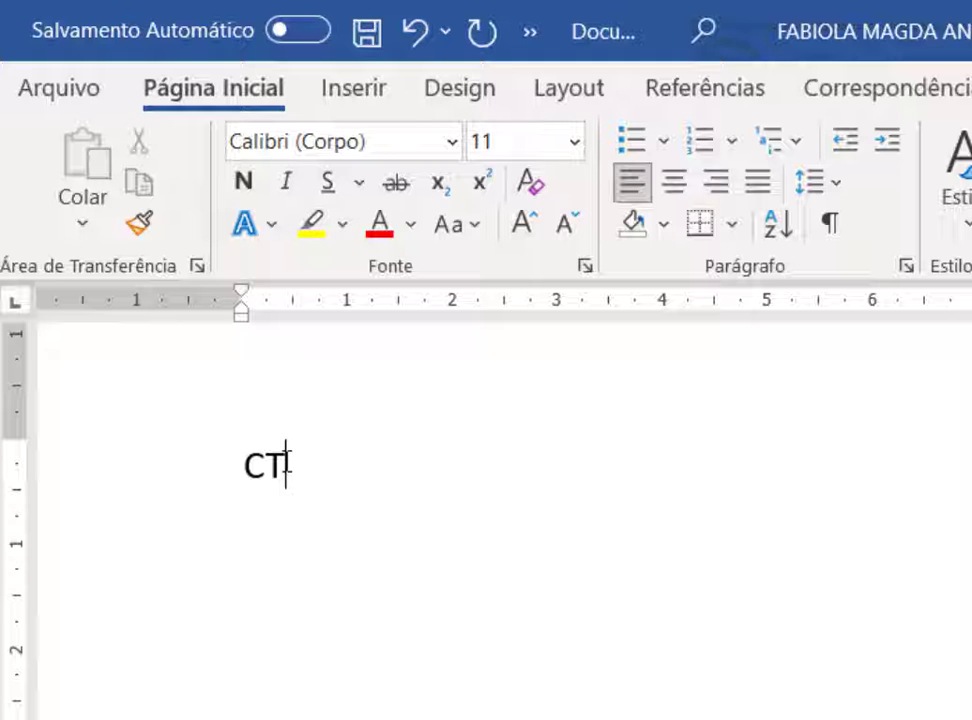
{"action": "type", "text": "RL R"}
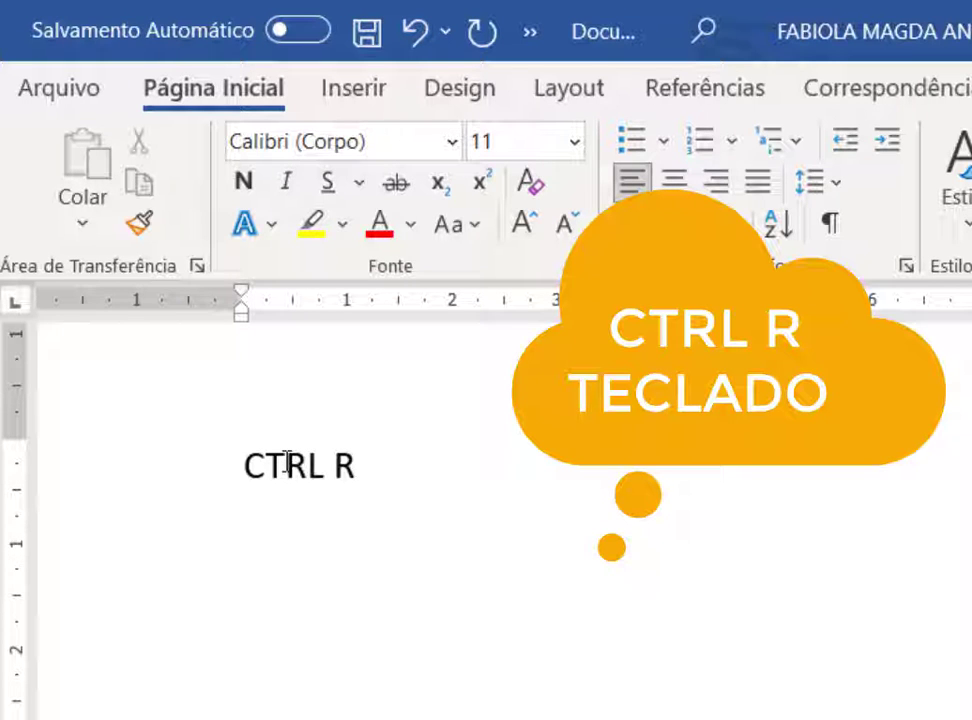
{"action": "left_click_drag", "start_coordinate": [234, 458], "coordinate": [382, 451]}
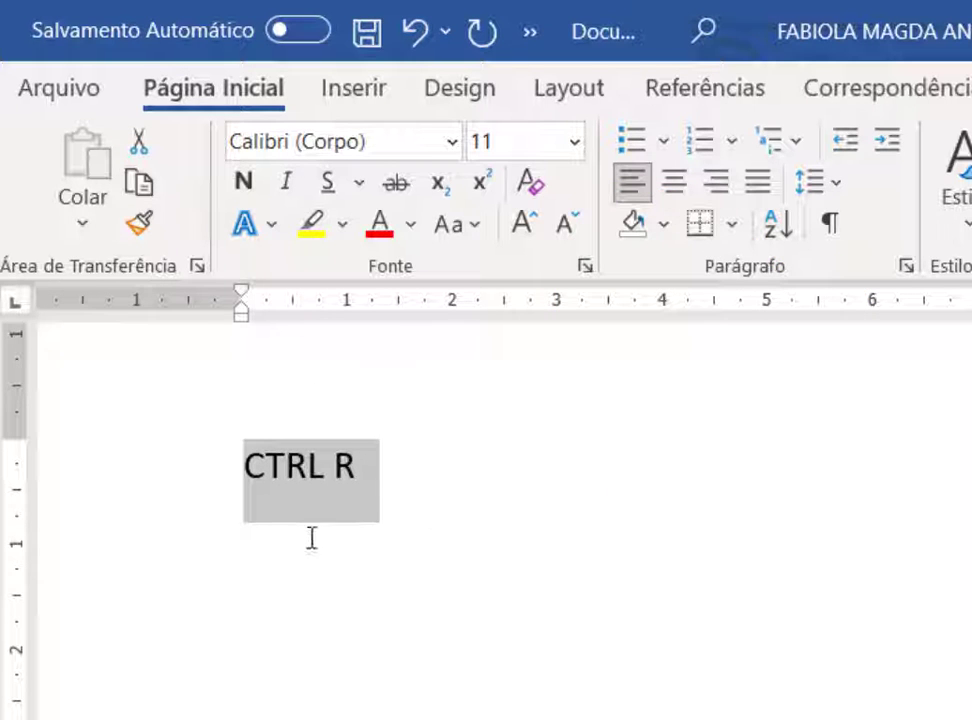
Redo the undone changes to the text line one after another.
{"action": "left_click", "coordinate": [500, 44]}
{"action": "left_click", "coordinate": [500, 44]}
{"action": "left_click", "coordinate": [500, 44]}
{"action": "left_click", "coordinate": [500, 44]}
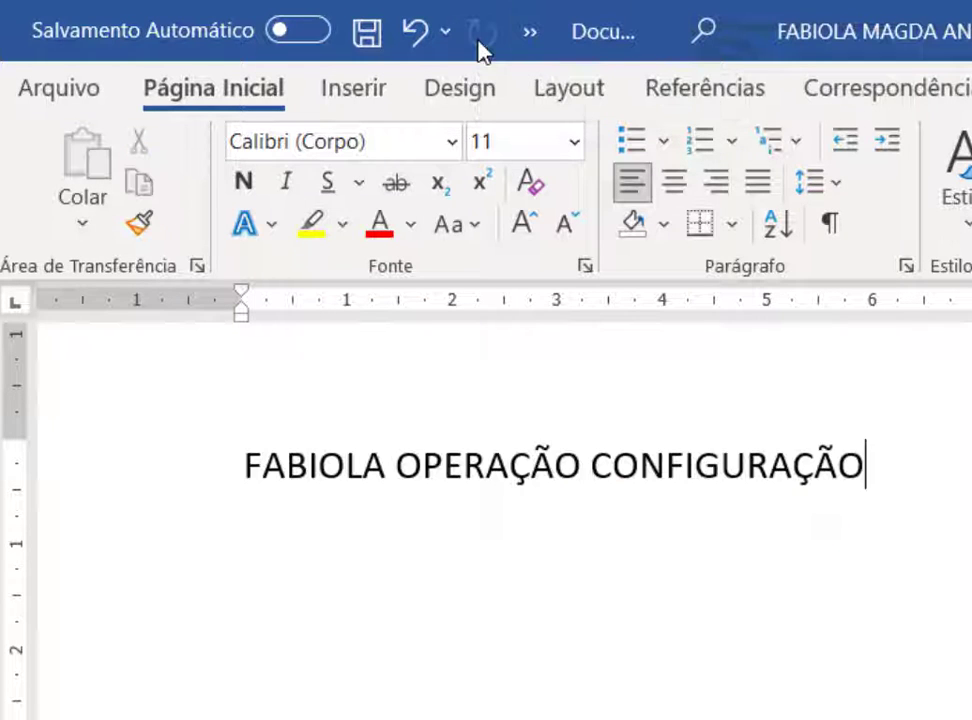
Undo and redo the latest change to the line containing "OPERAÇÃO CONFIGURAÇÃO", and undo once more.
{"action": "left_click", "coordinate": [421, 34]}
{"action": "left_click", "coordinate": [478, 41]}
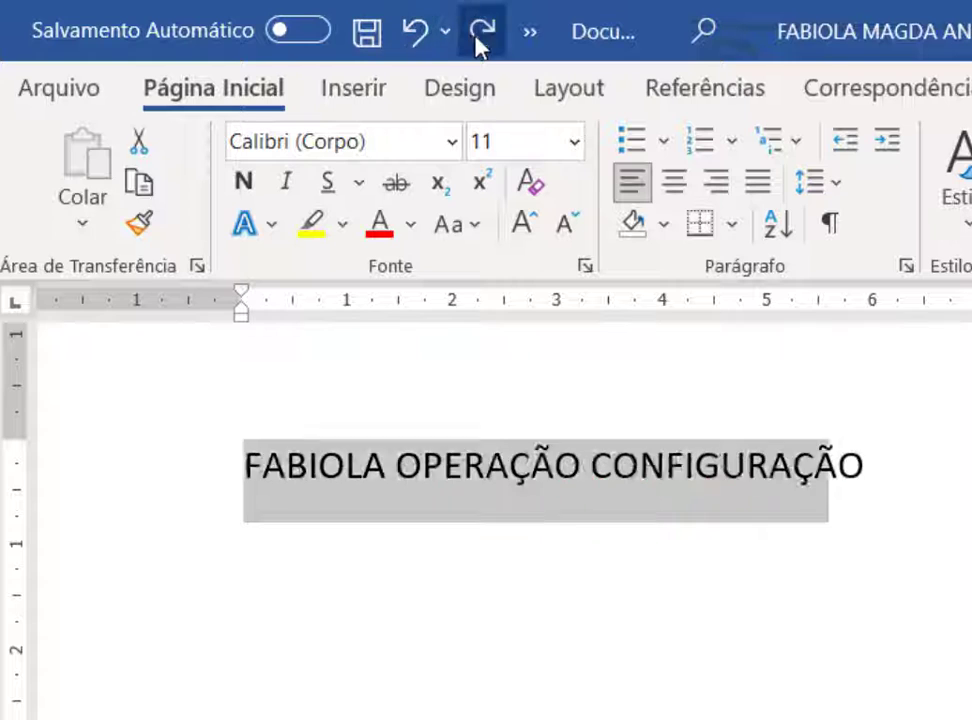
{"action": "left_click_drag", "start_coordinate": [883, 482], "coordinate": [173, 537]}
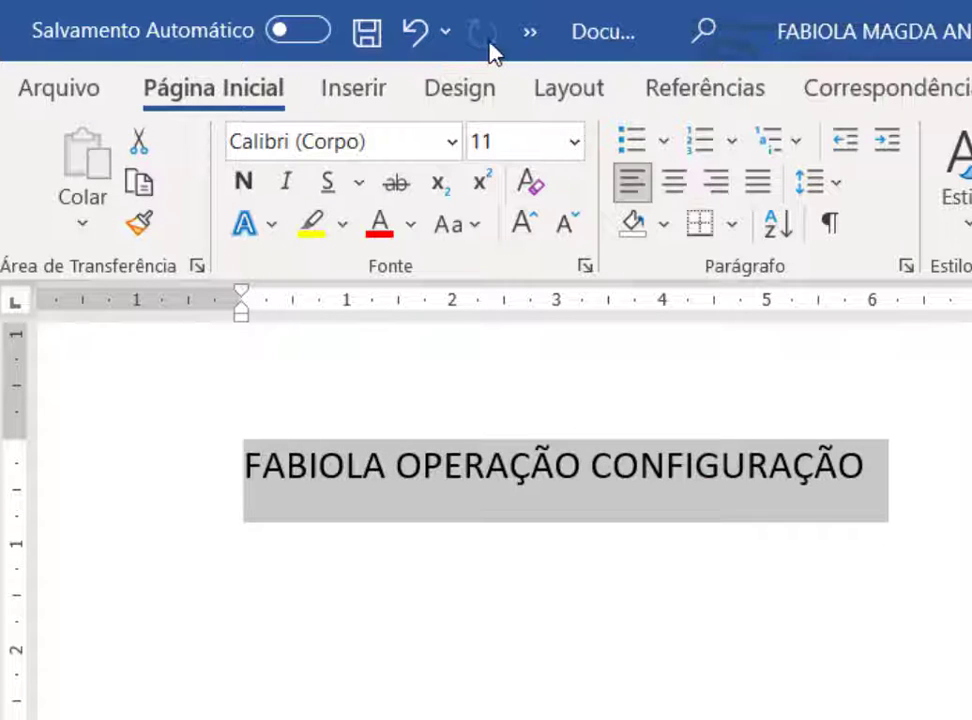
{"action": "left_click", "coordinate": [636, 525]}
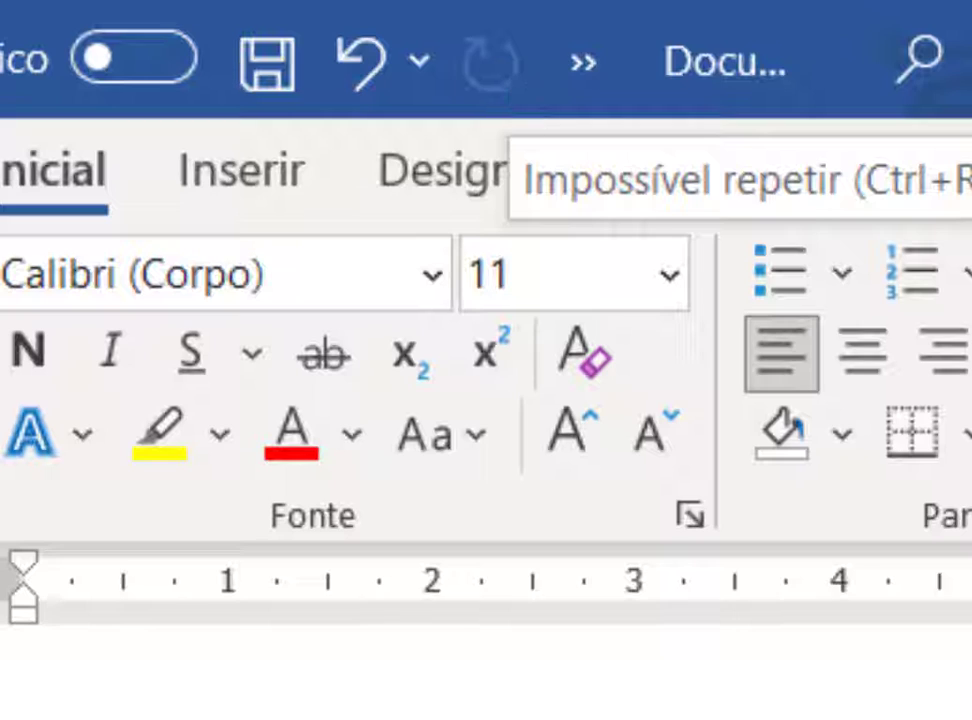
{"action": "key", "text": "ctrl+z"}
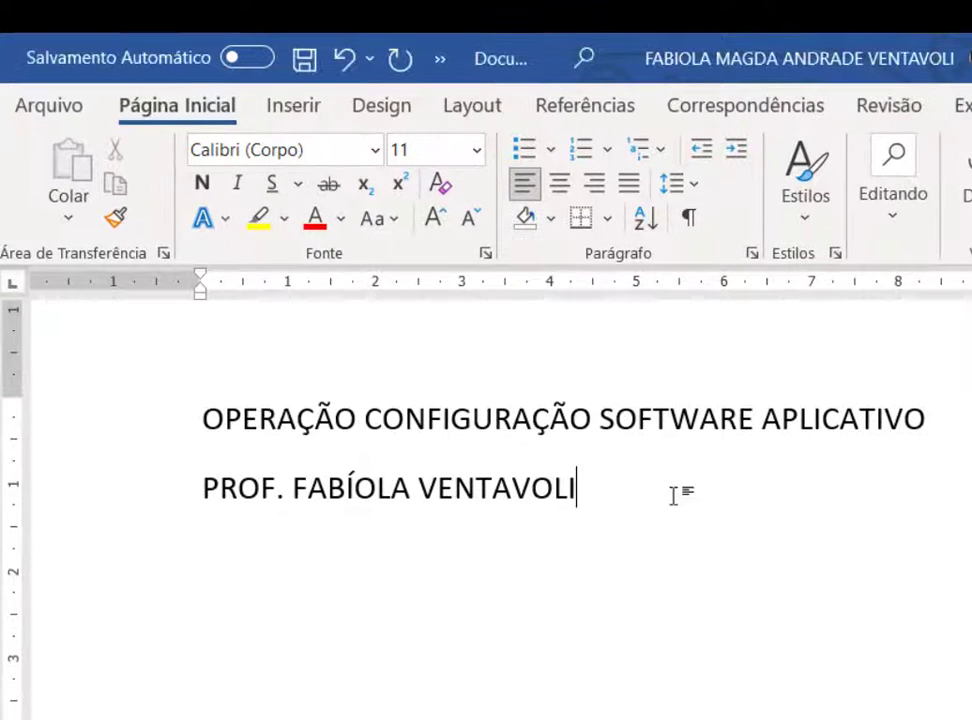
Enter "CTRLX" on a new line below the professor's name.
{"action": "type", "text": "CTRL"}
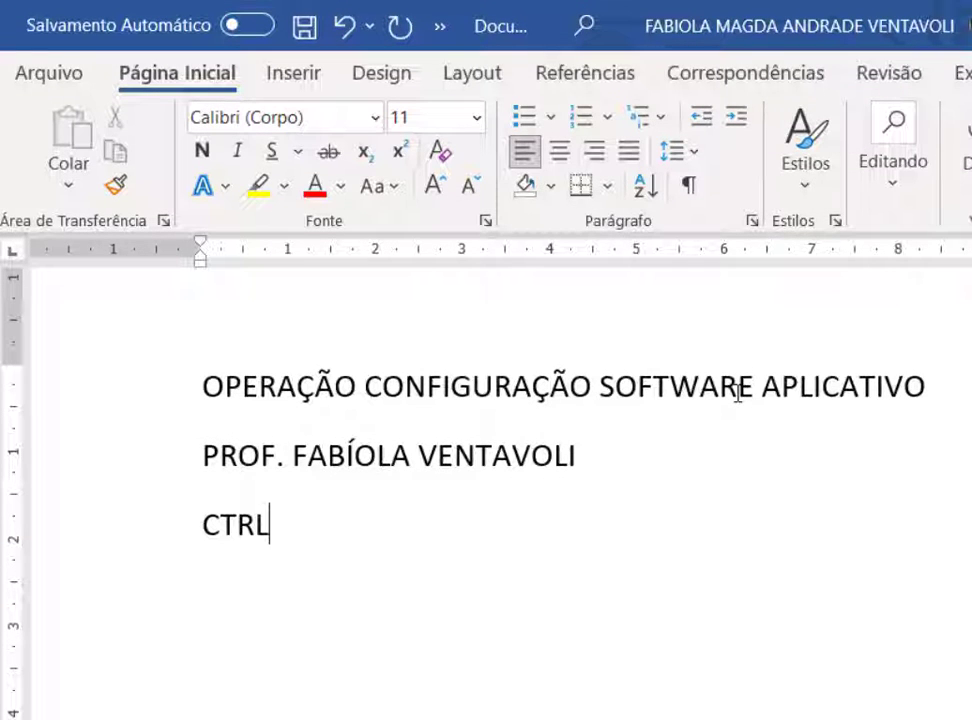
{"action": "type", "text": "X"}
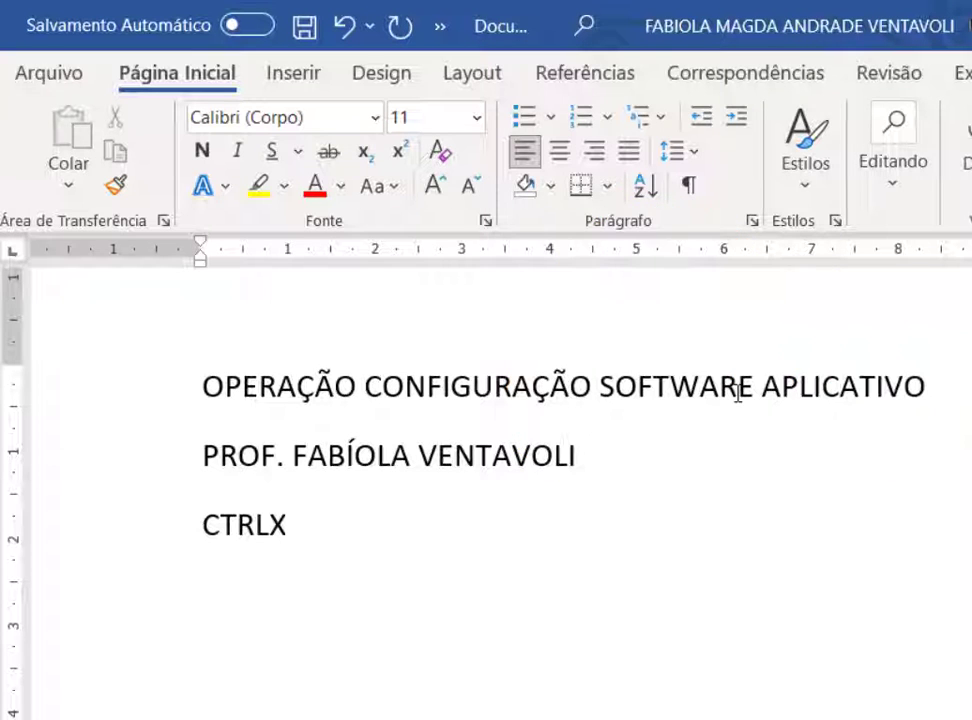
{"action": "left_click_drag", "start_coordinate": [214, 522], "coordinate": [212, 386]}
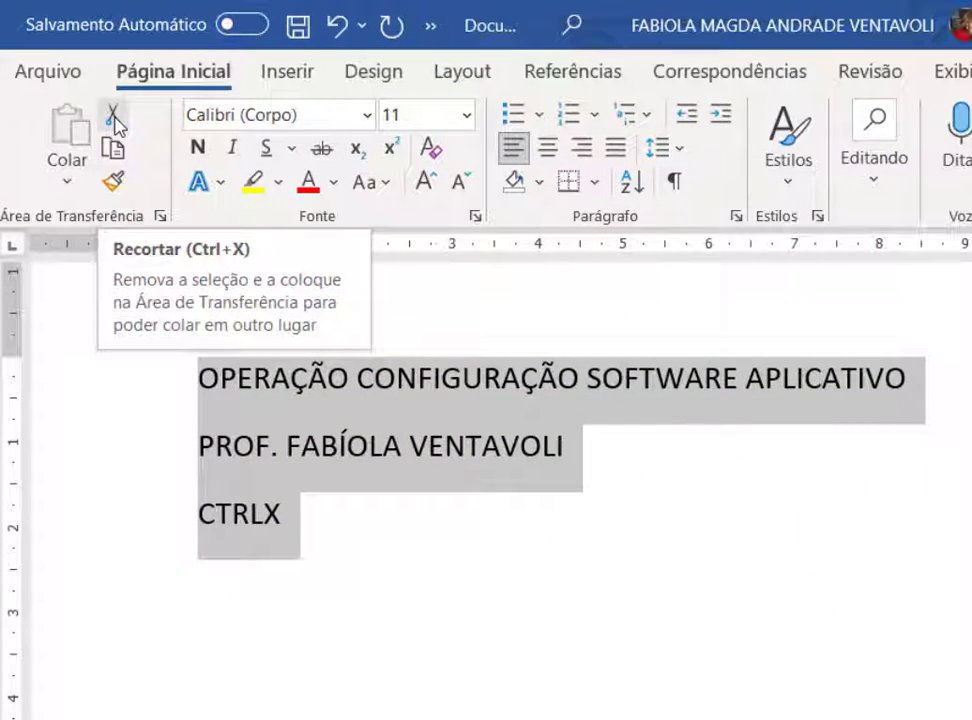
{"action": "left_click", "coordinate": [271, 455]}
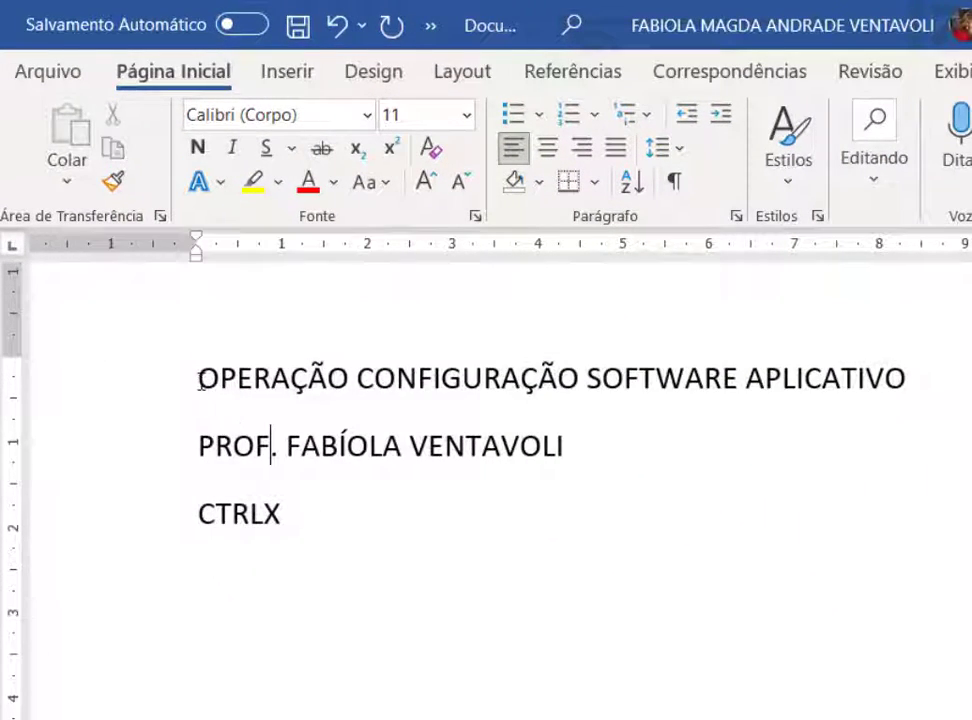
Cut the three text lines and paste them back into the document, two times in a row.
{"action": "left_click_drag", "start_coordinate": [198, 380], "coordinate": [306, 514]}
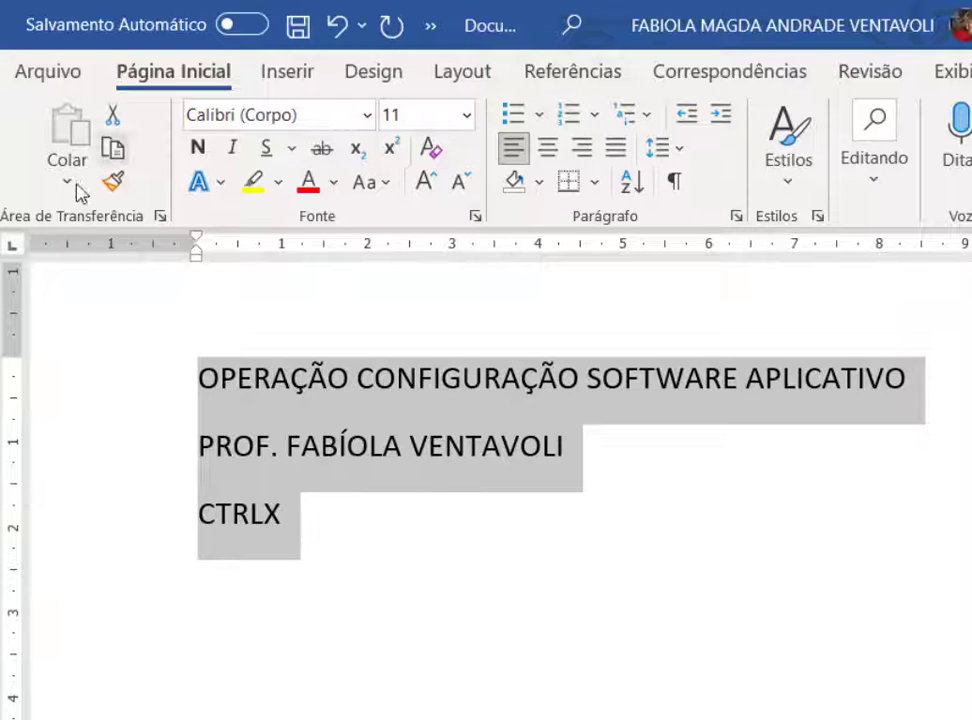
{"action": "left_click", "coordinate": [115, 117]}
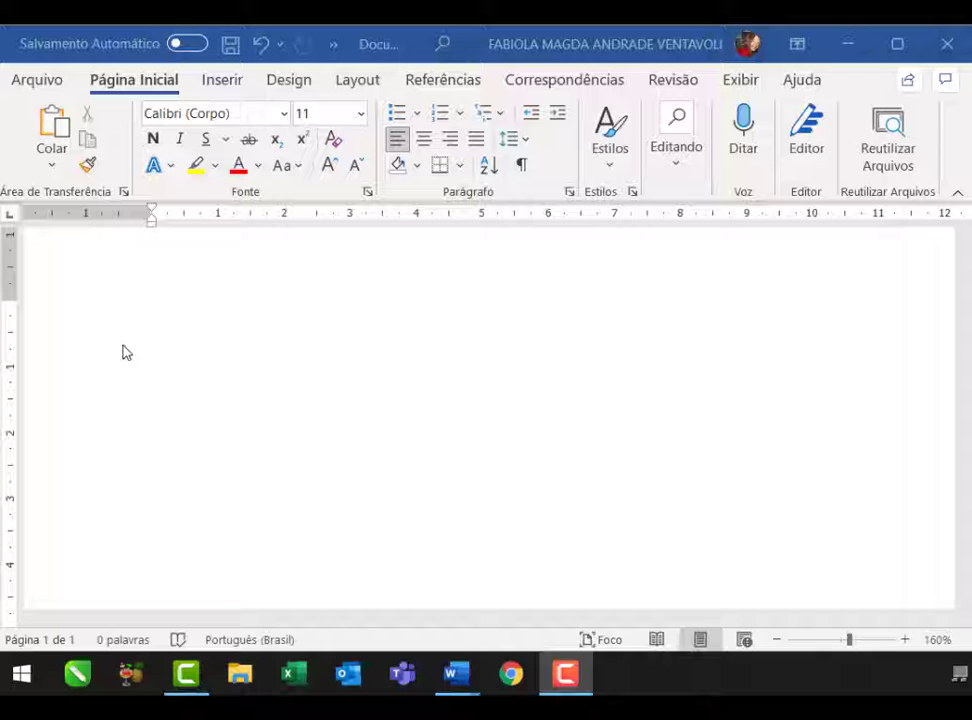
{"action": "left_click", "coordinate": [52, 130]}
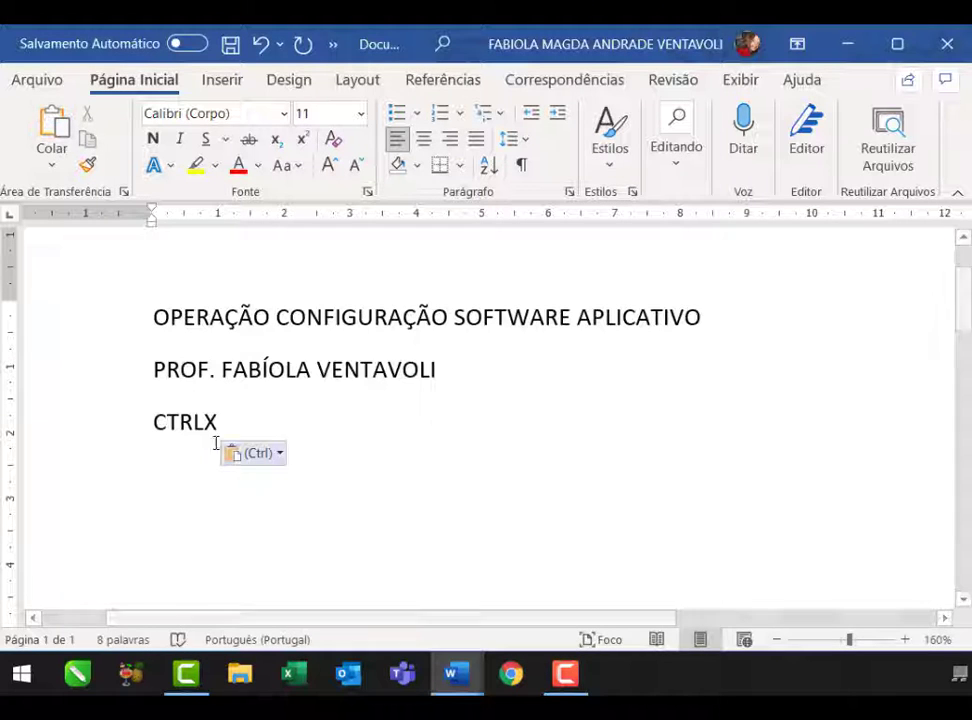
{"action": "left_click_drag", "start_coordinate": [214, 422], "coordinate": [114, 307]}
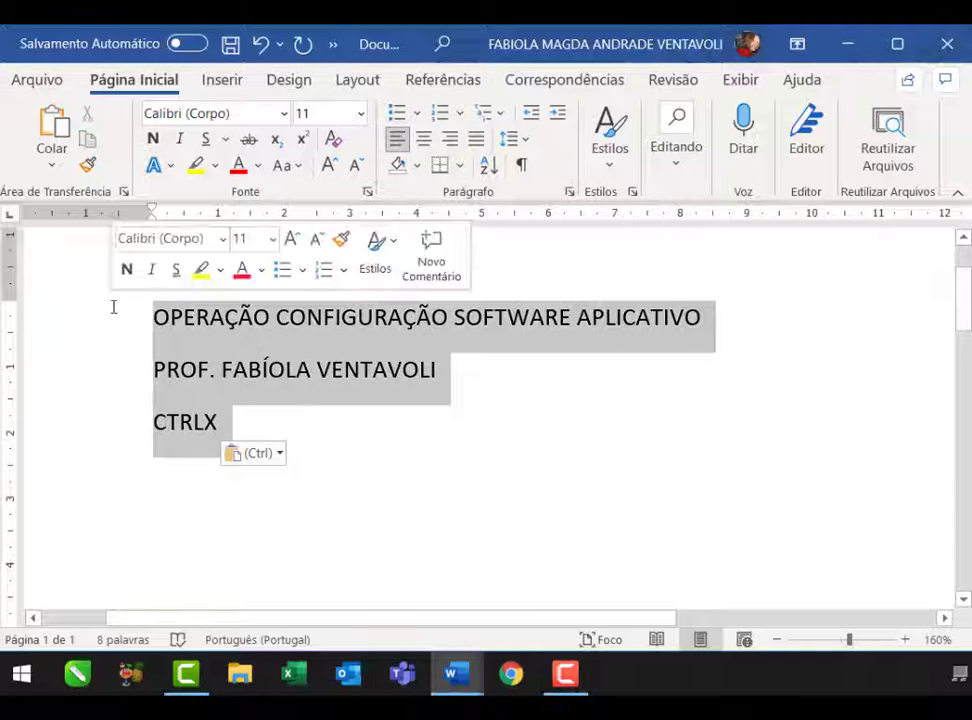
{"action": "key", "text": "ctrl+x"}
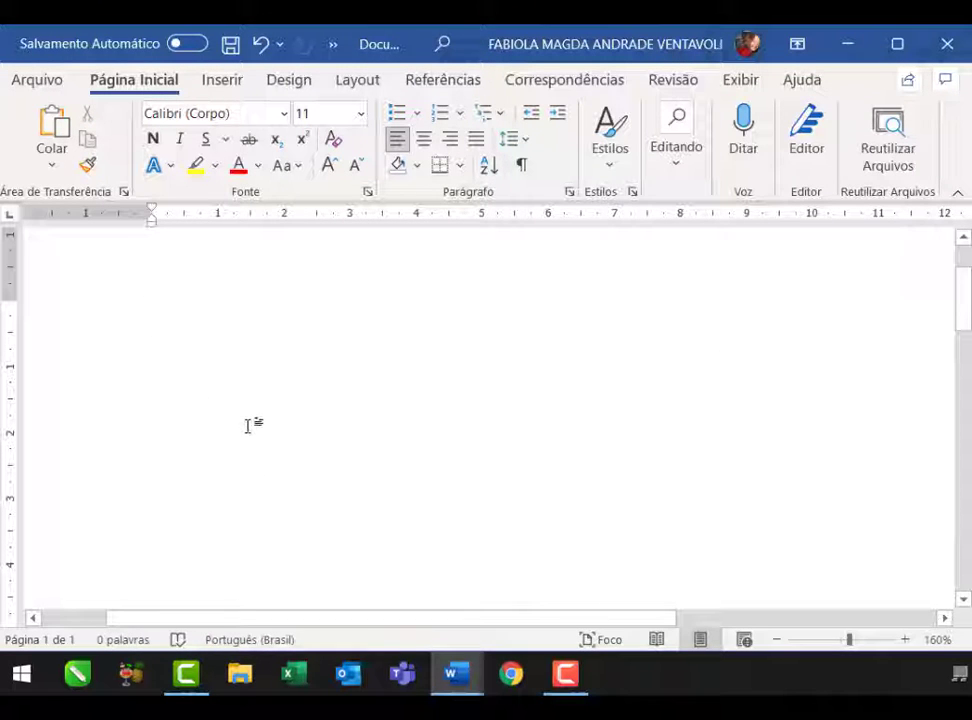
{"action": "key", "text": "ctrl+v"}
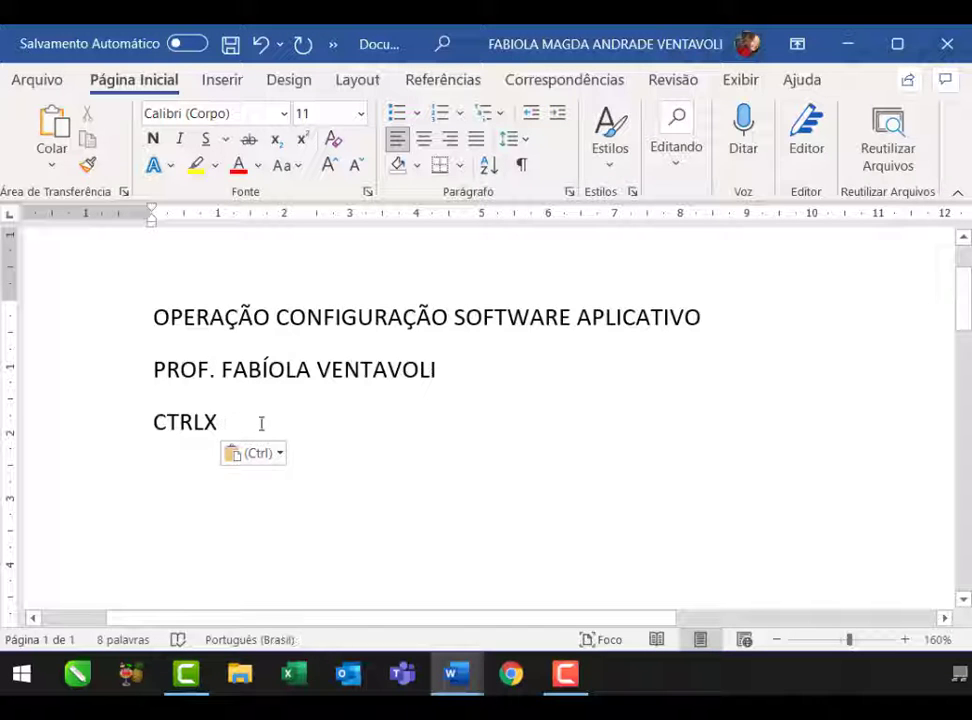
Extend the "CTRLX" line with "– RECORTAR" and, after a blank line, enter "CRTLV - COLAR".
{"action": "type", "text": "- RECORT"}
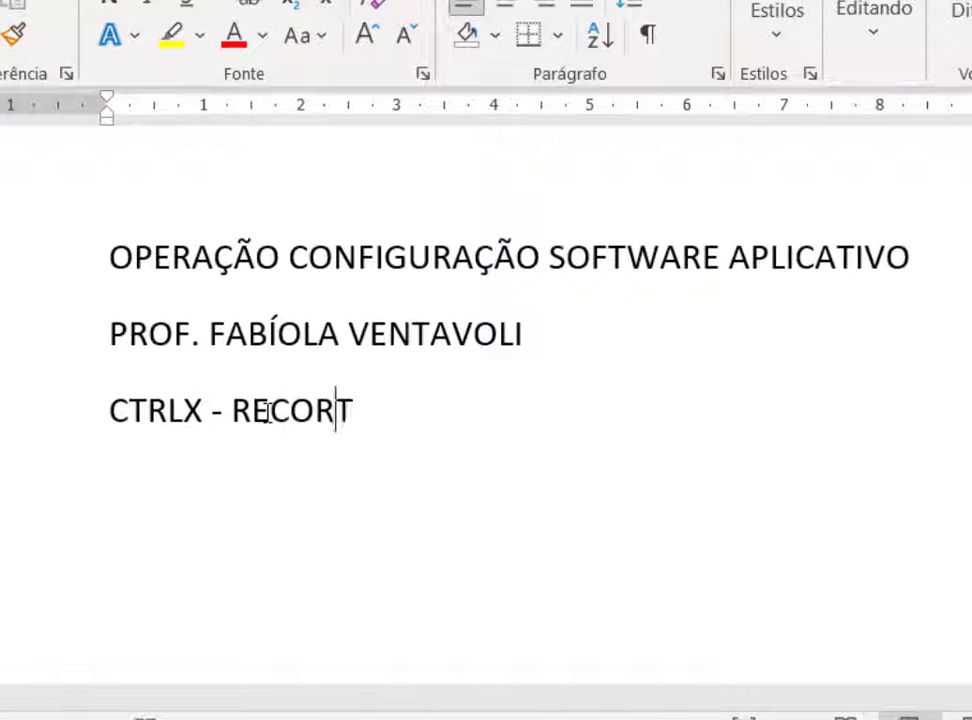
{"action": "type", "text": "AR"}
{"action": "key", "text": "Return"}
{"action": "type", "text": "C"}
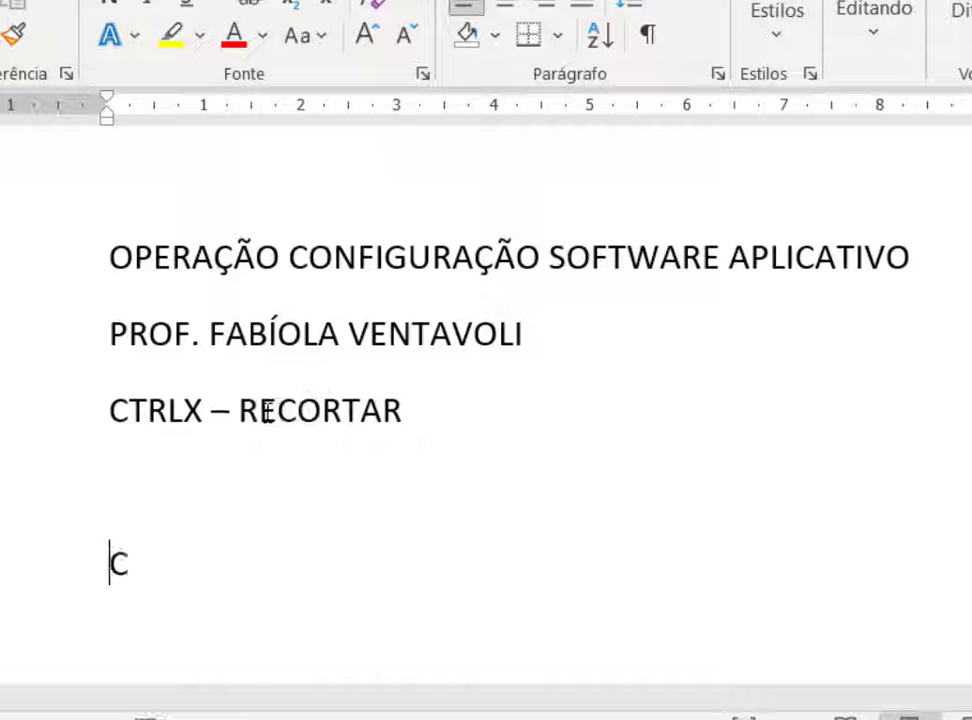
{"action": "type", "text": "RTLV"}
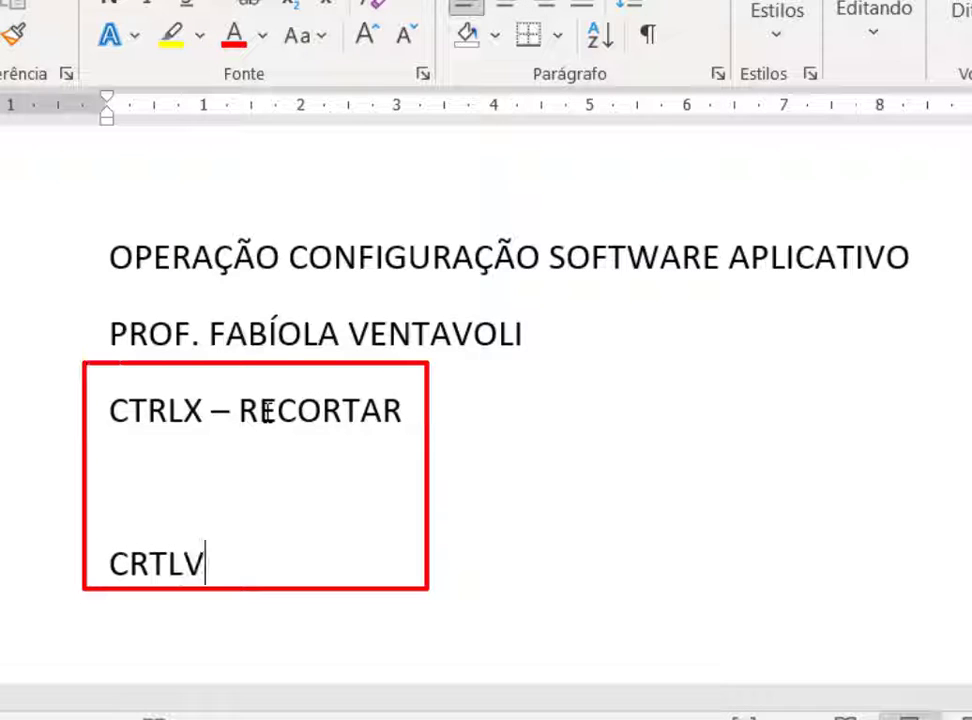
{"action": "type", "text": " - COLAR"}
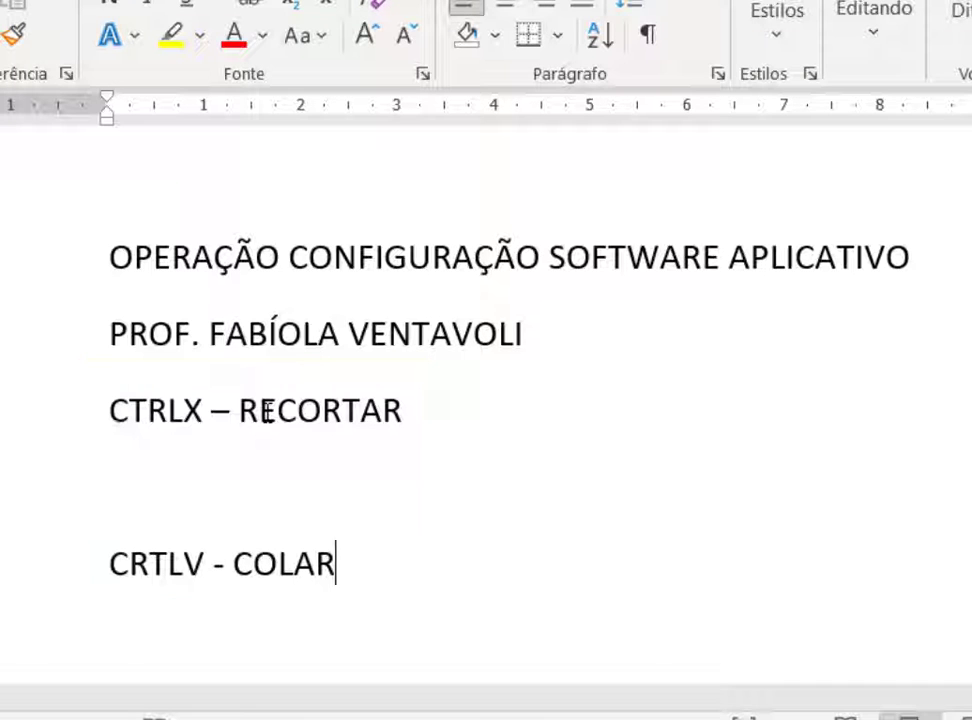
Select the "CRTLV - COLAR" line and view the available paste options.
{"action": "left_click", "coordinate": [70, 577]}
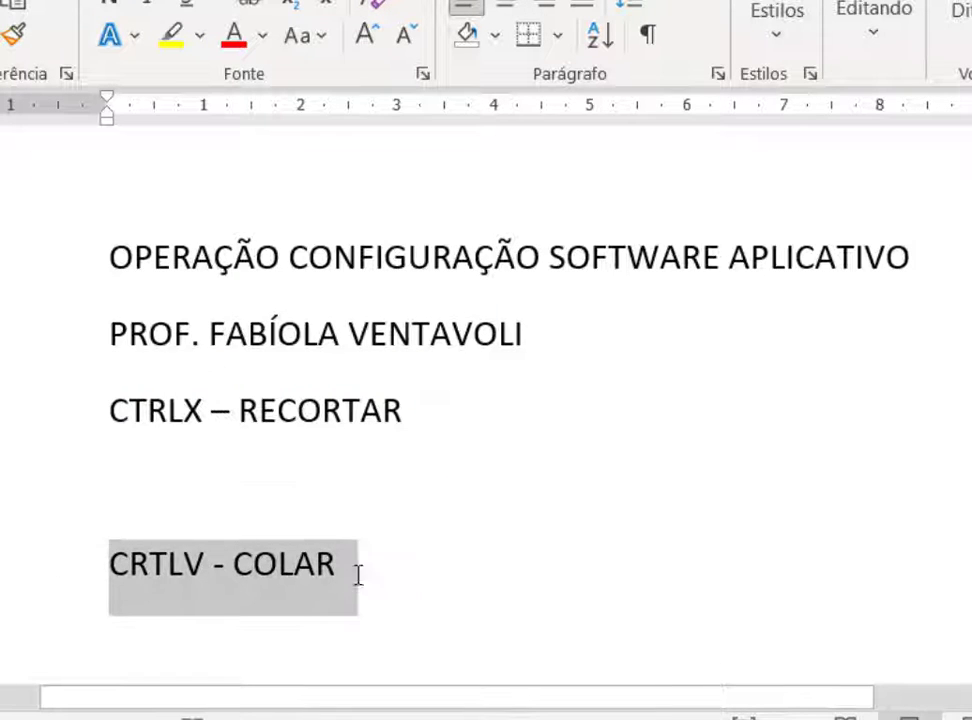
{"action": "left_click", "coordinate": [354, 575]}
{"action": "triple_click", "coordinate": [137, 585]}
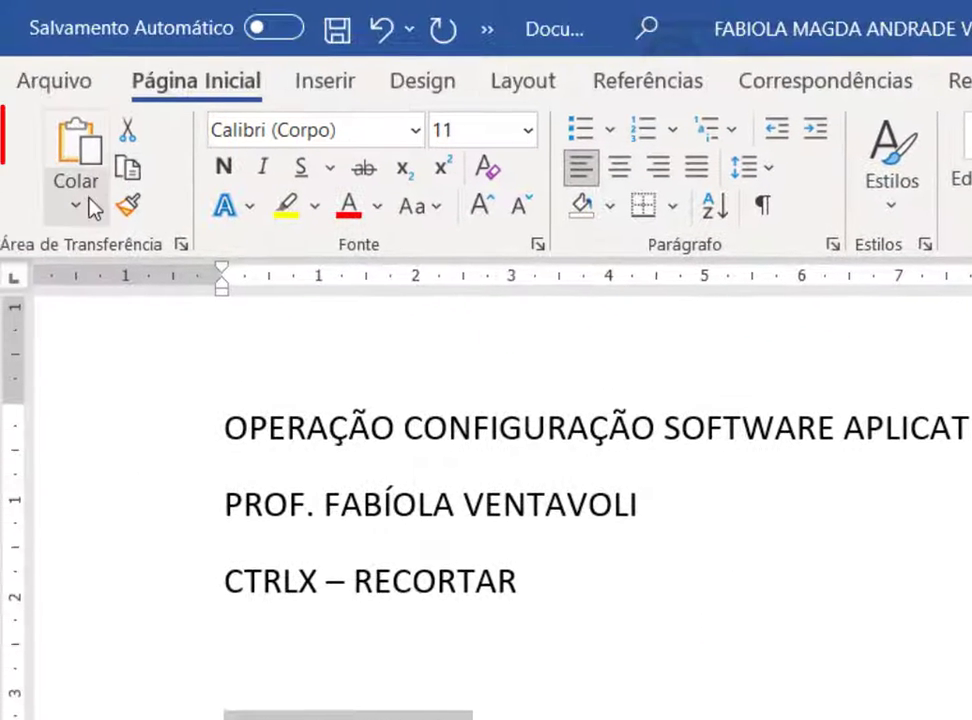
{"action": "left_click", "coordinate": [90, 207]}
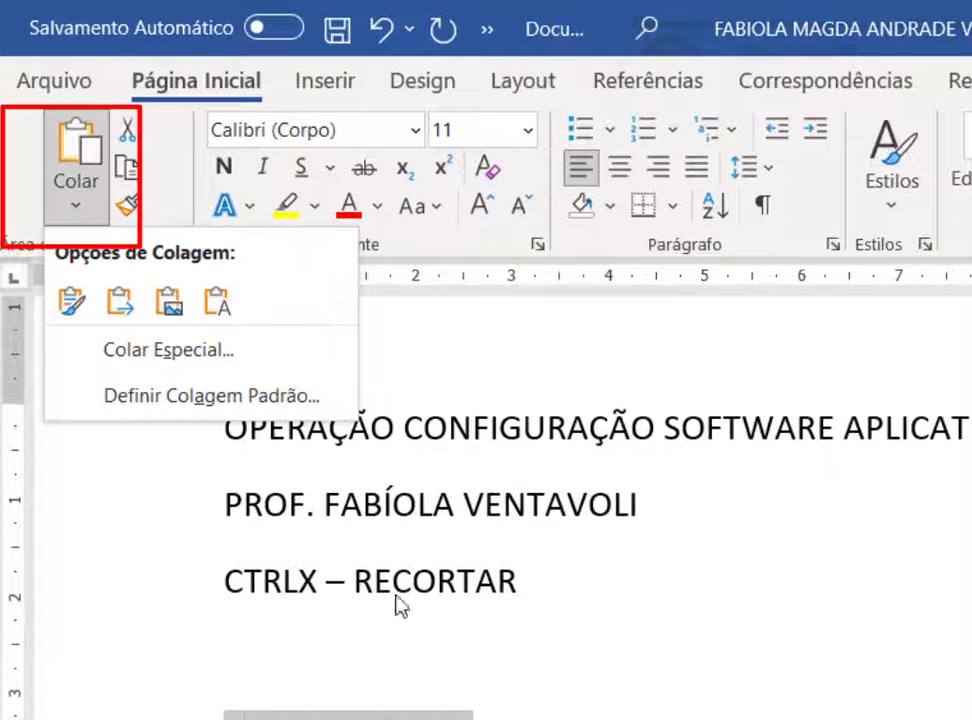
{"action": "left_click", "coordinate": [500, 685]}
{"action": "left_click", "coordinate": [371, 714]}
{"action": "left_click", "coordinate": [510, 581]}
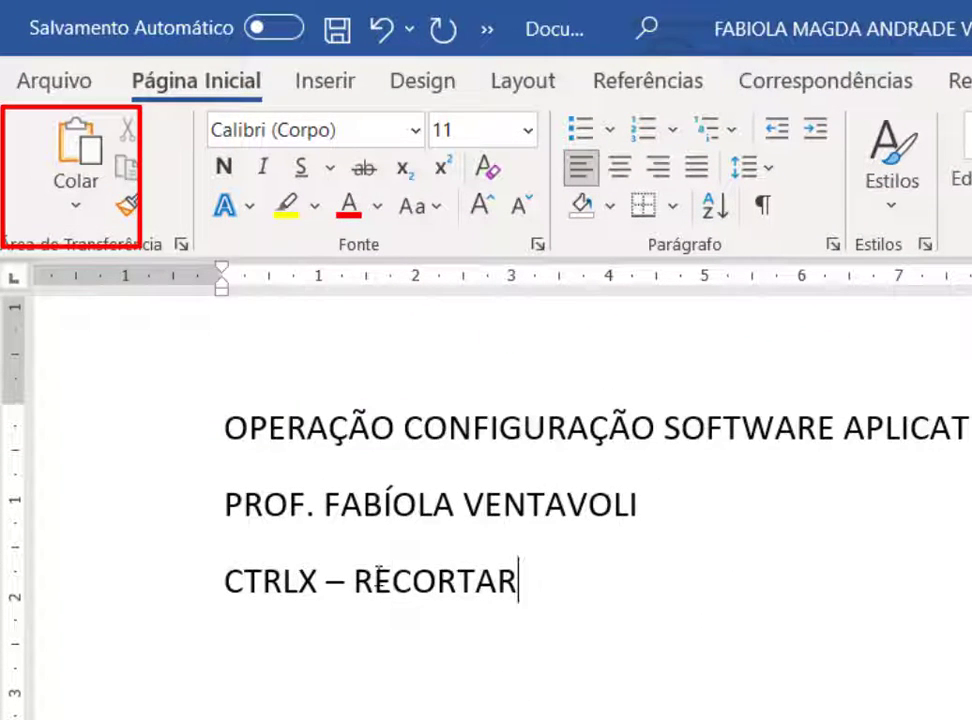
Cut the lines from "OPERAÇÃO CONFIGURAÇÃO SOFTWARE APLICATIVO" through "CTRLX – RECORTAR" and paste them back.
{"action": "left_click_drag", "start_coordinate": [515, 581], "coordinate": [224, 450]}
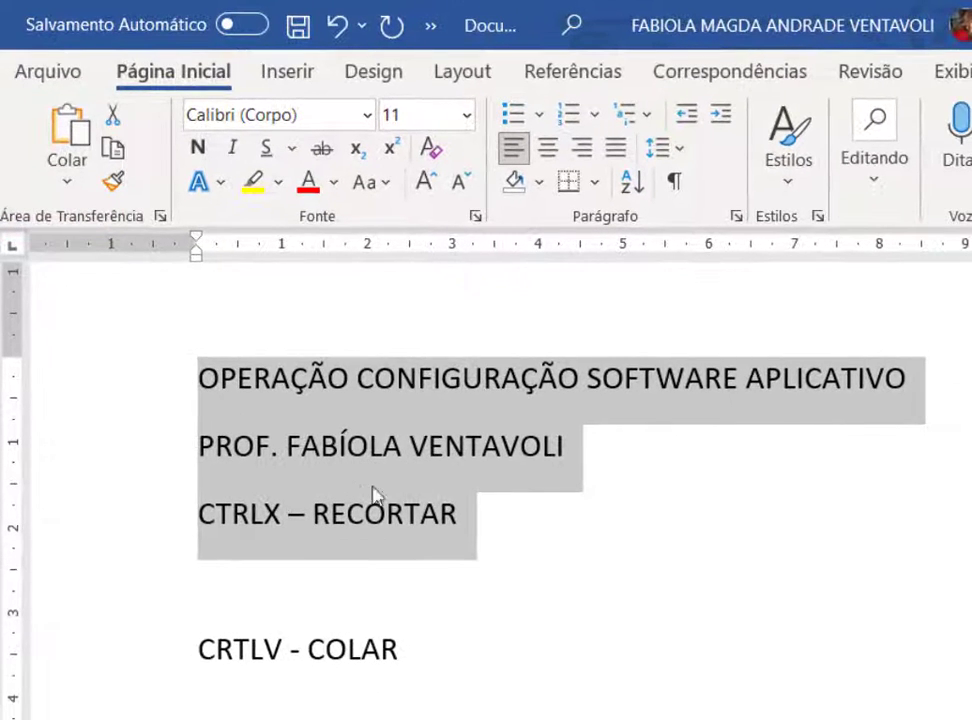
{"action": "key", "text": "ctrl+x"}
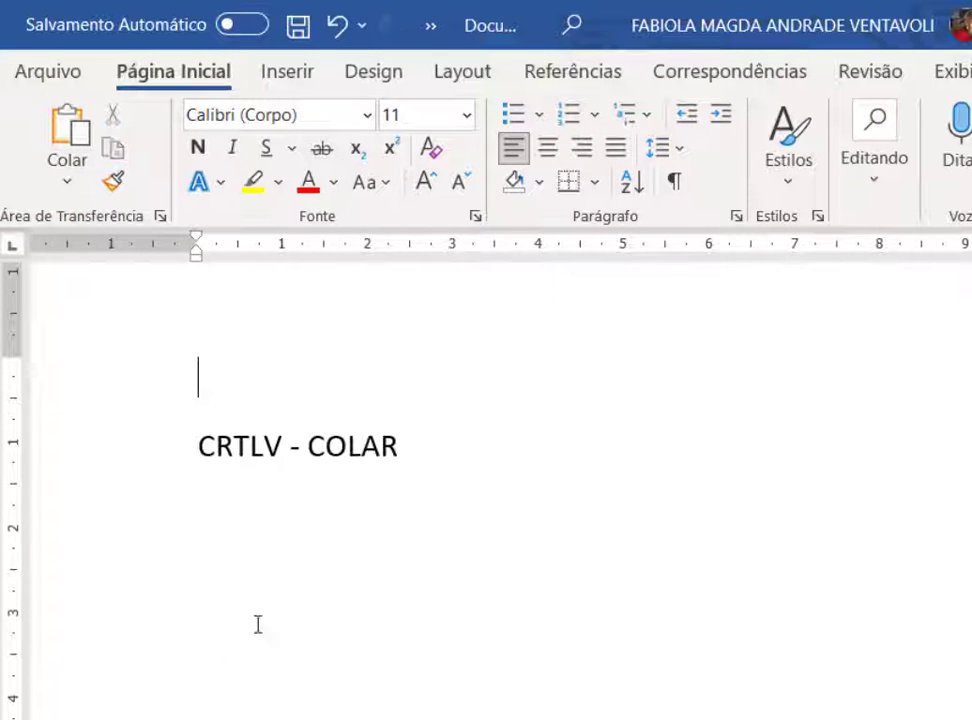
{"action": "key", "text": "ctrl+v"}
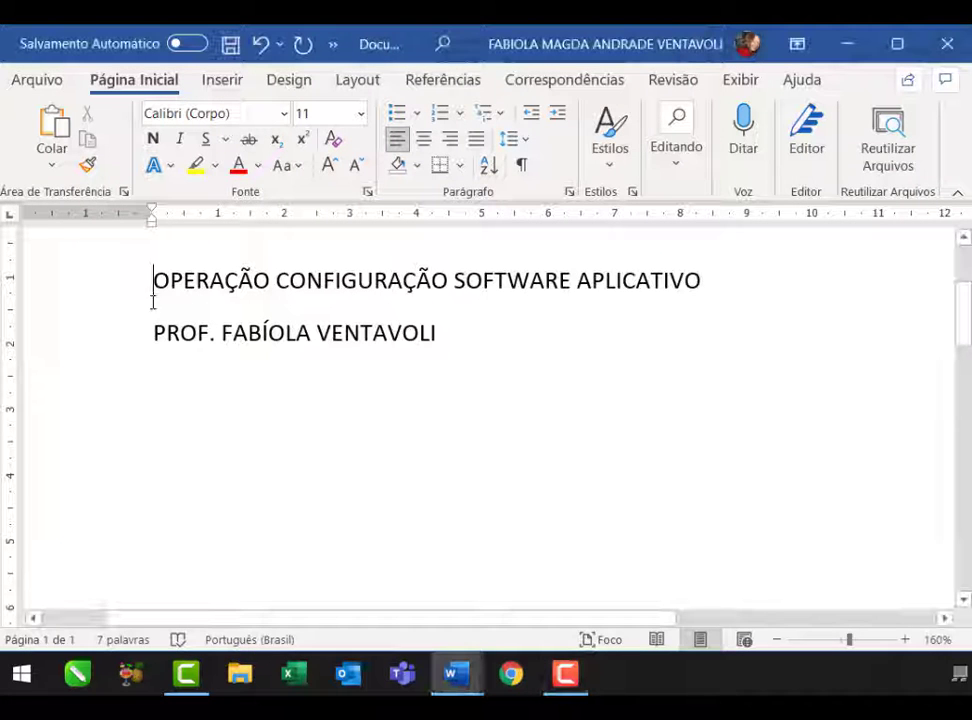
Copy the two lines holding the course title and the professor's name to the clipboard.
{"action": "key", "text": "ctrl+a"}
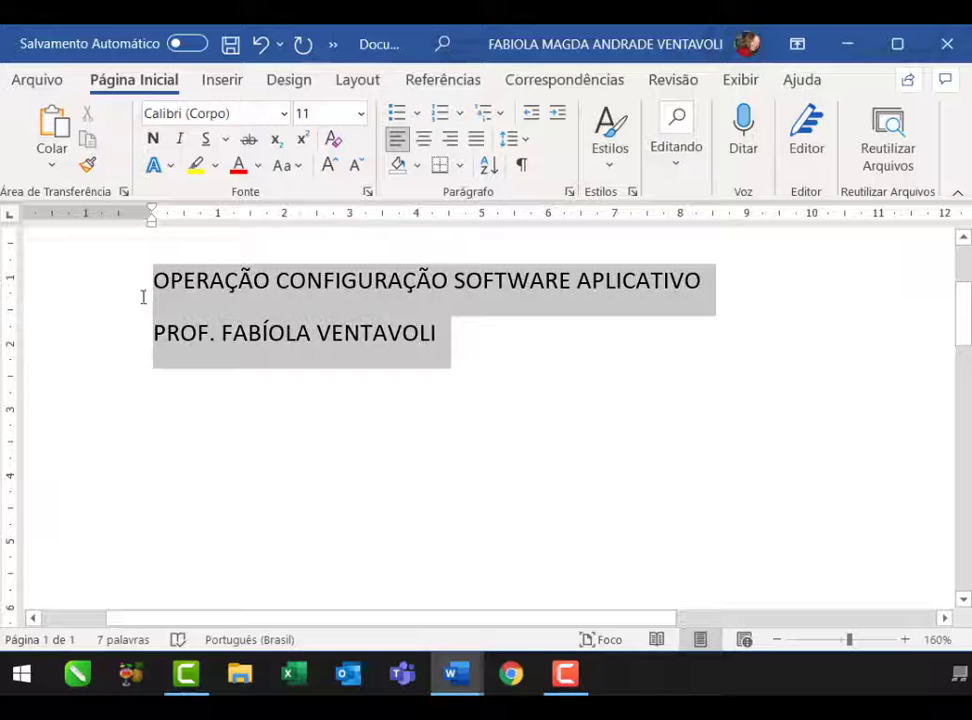
{"action": "left_click", "coordinate": [193, 511]}
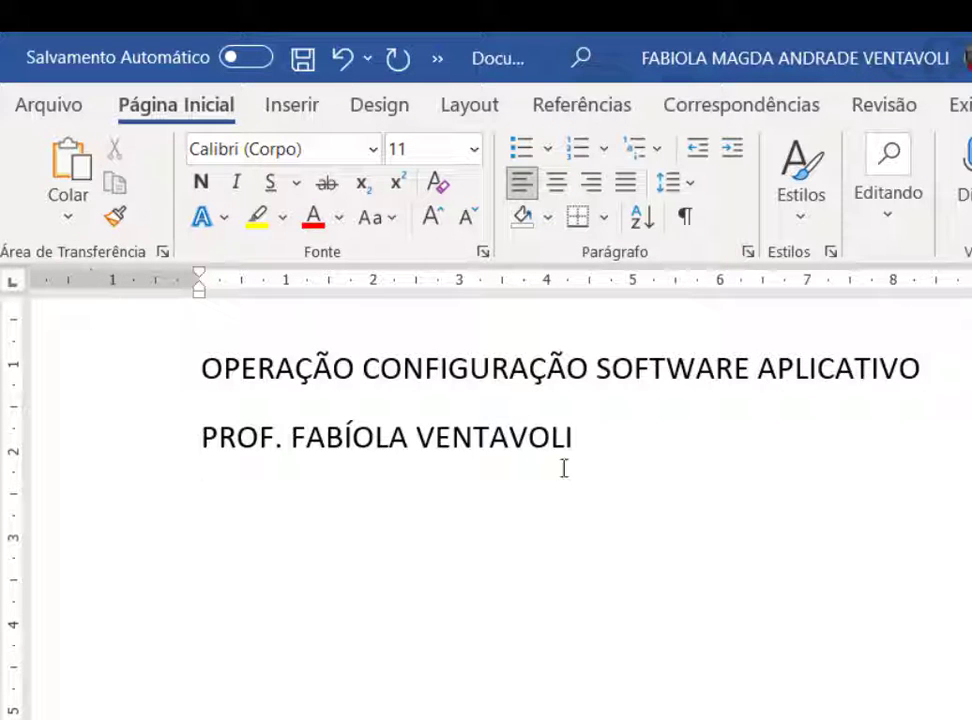
{"action": "left_click_drag", "start_coordinate": [590, 443], "coordinate": [250, 376]}
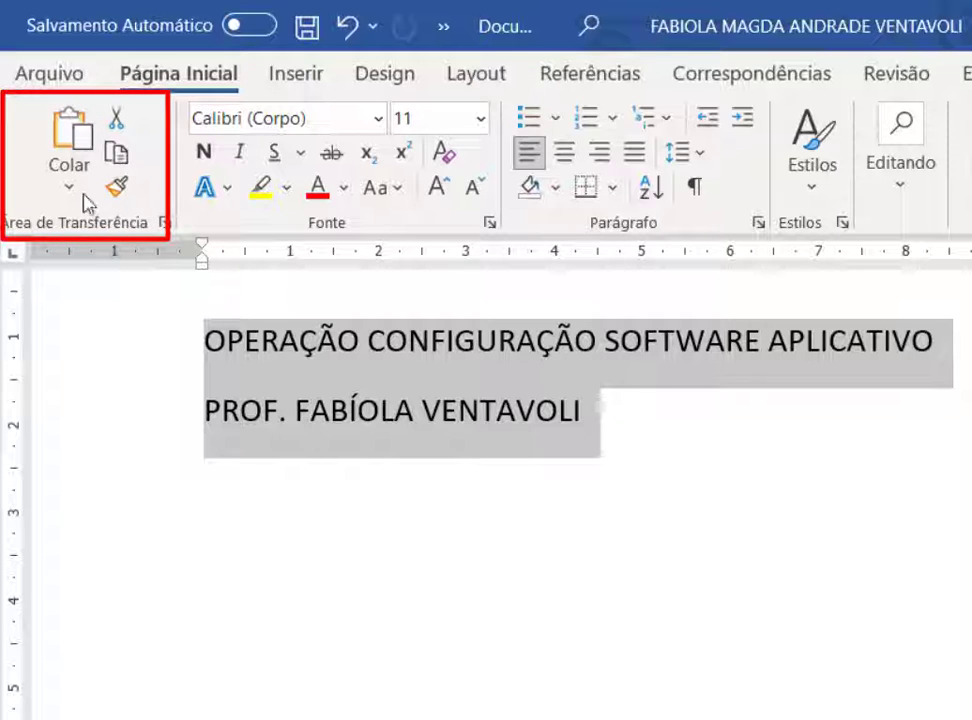
{"action": "left_click", "coordinate": [118, 154]}
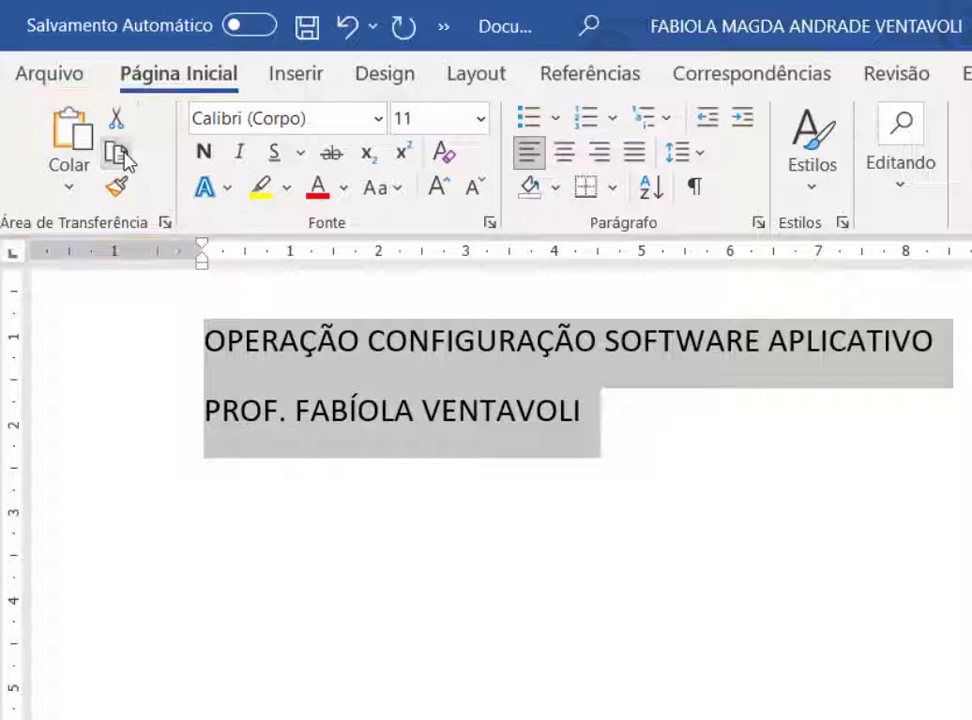
Enter "CTRL C" on a new line below the professor's name.
{"action": "left_click", "coordinate": [379, 550]}
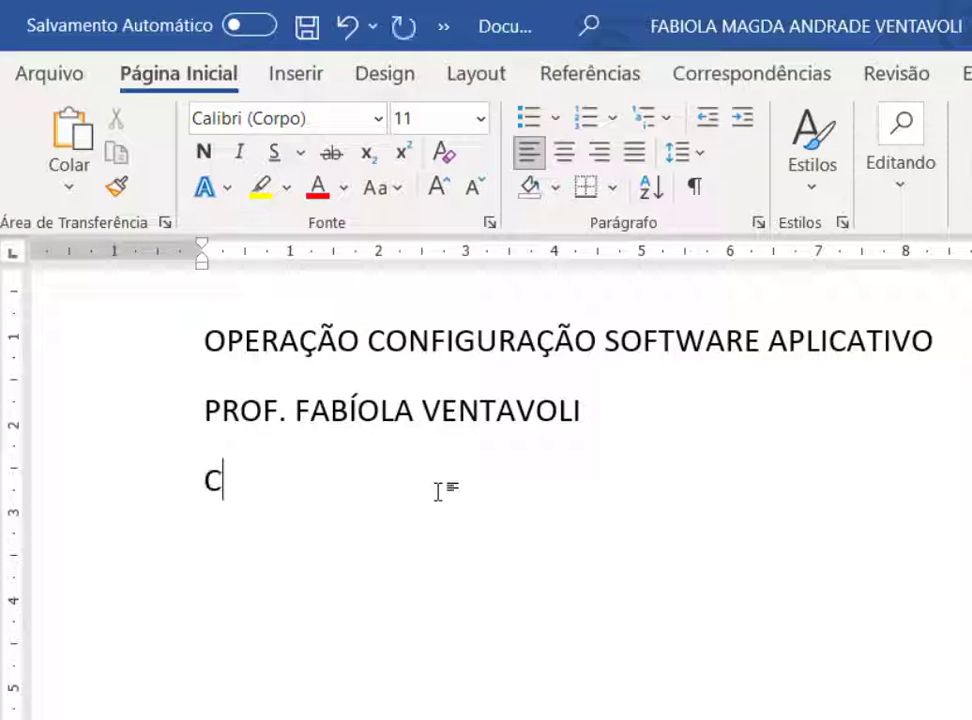
{"action": "type", "text": "R"}
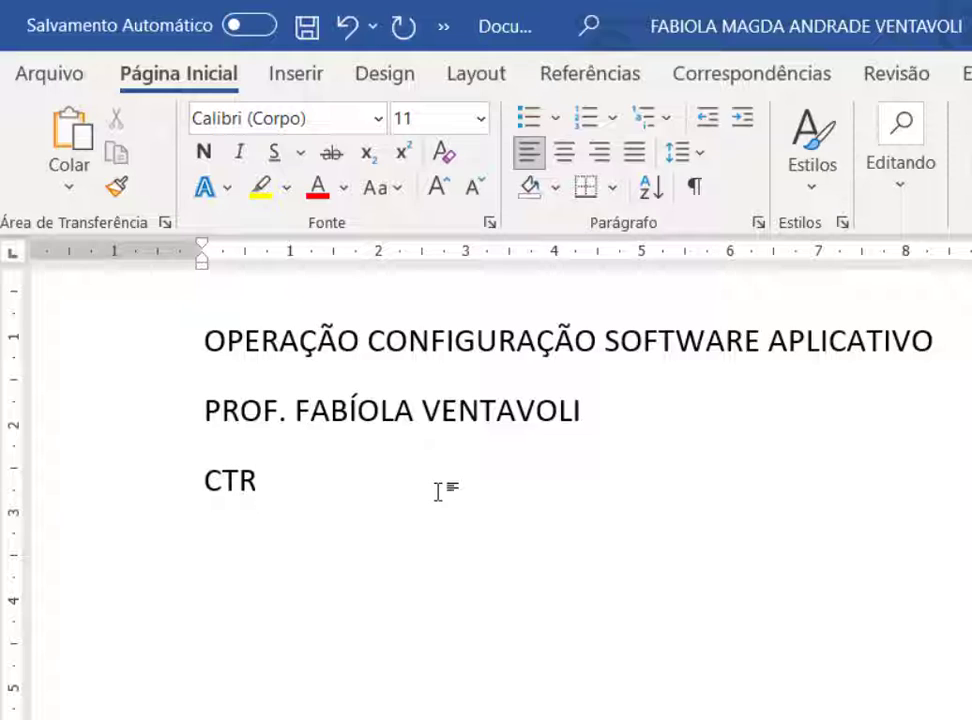
{"action": "type", "text": "L C"}
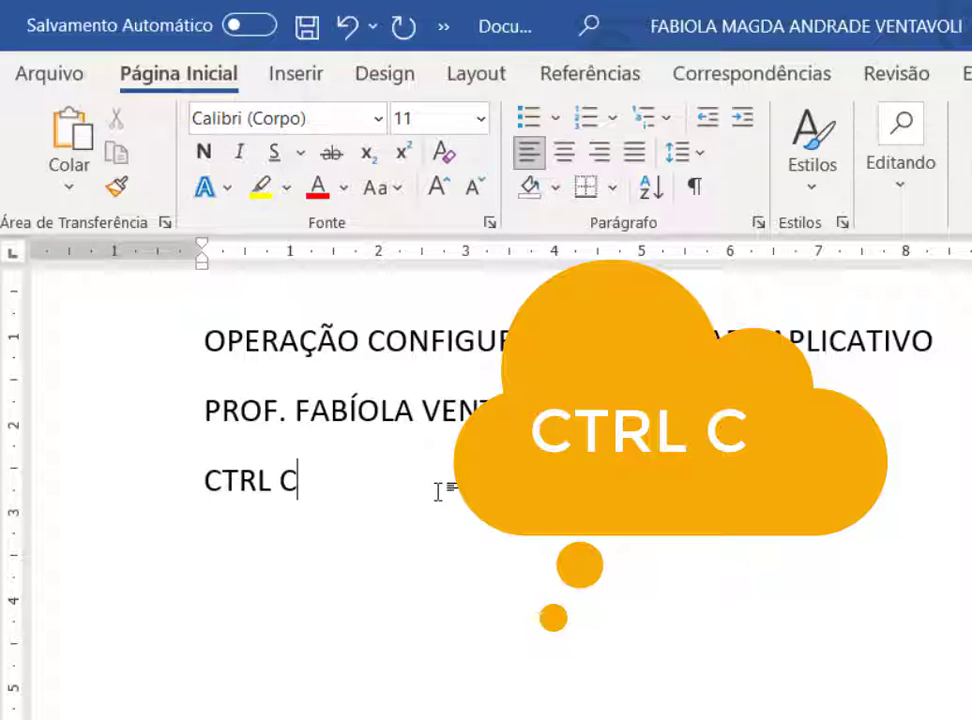
{"action": "left_click_drag", "start_coordinate": [148, 345], "coordinate": [150, 417]}
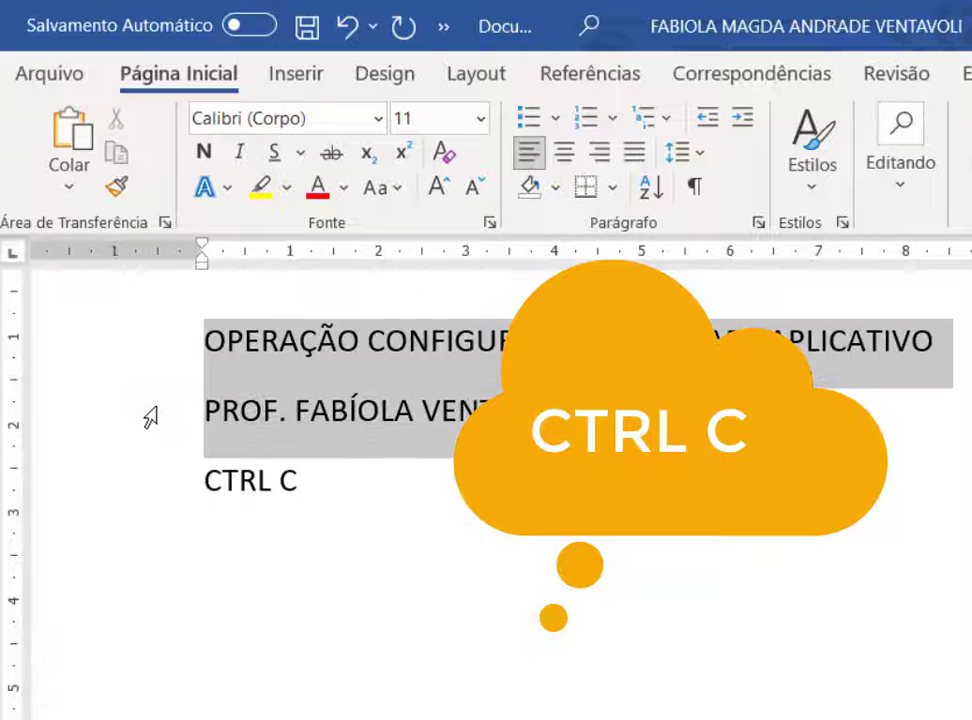
{"action": "left_click", "coordinate": [356, 500]}
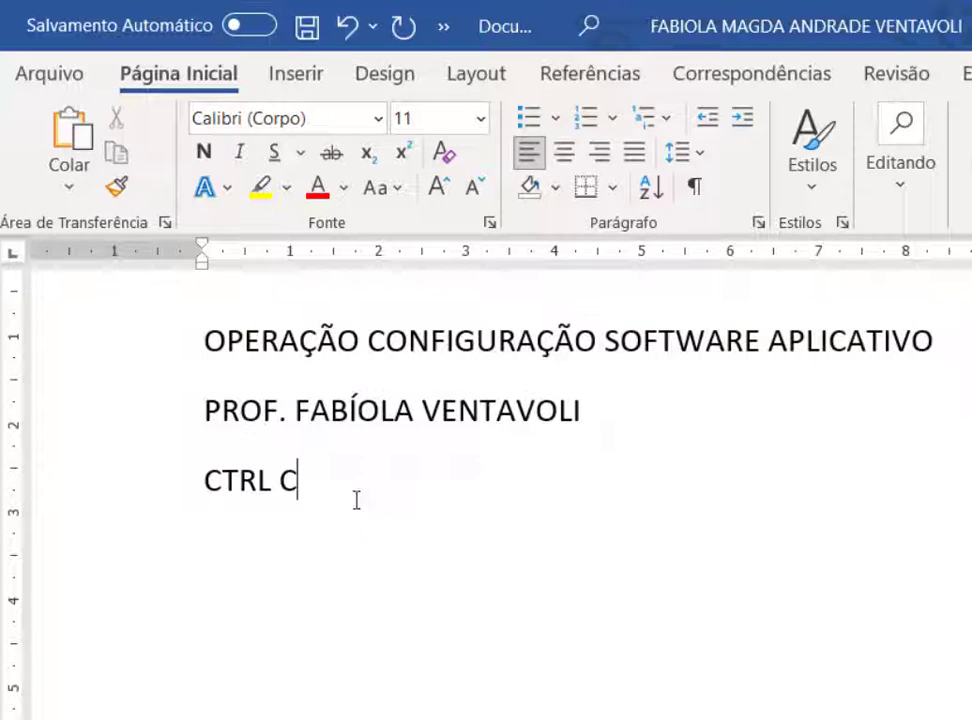
Copy the course title and professor lines and paste them twice below "CTRL C", leaving a blank line first.
{"action": "left_click_drag", "start_coordinate": [195, 338], "coordinate": [582, 418]}
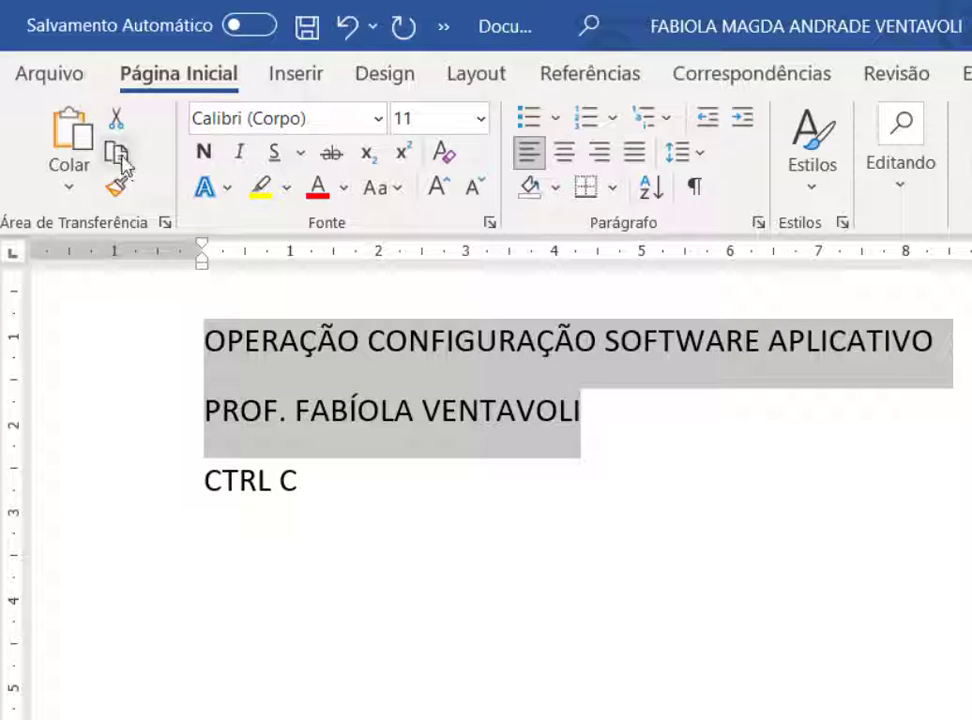
{"action": "left_click", "coordinate": [358, 548]}
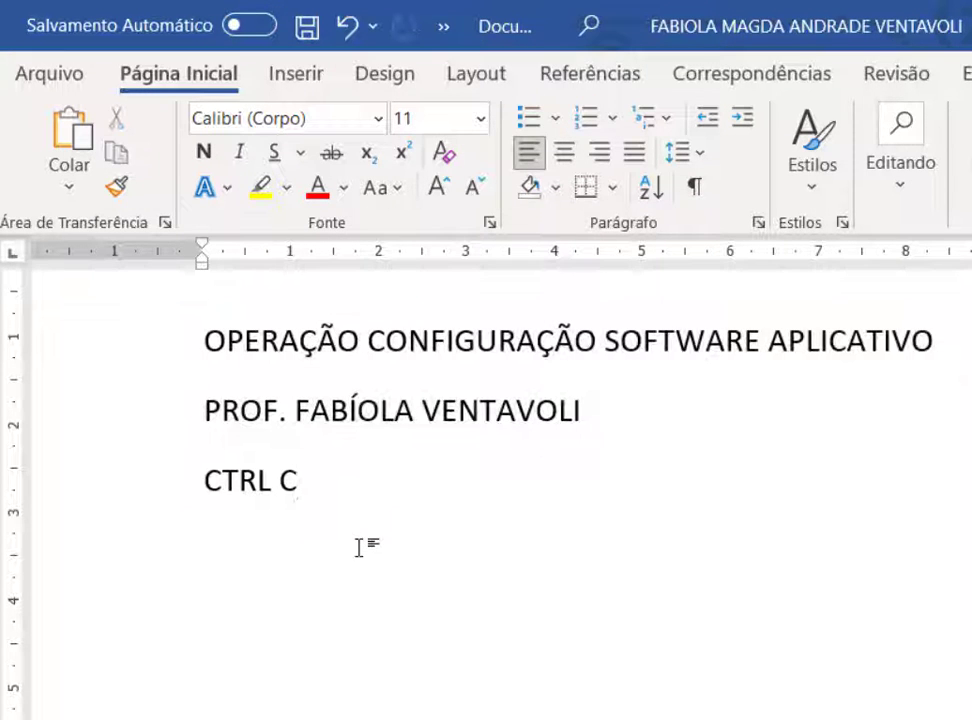
{"action": "key", "text": "Return"}
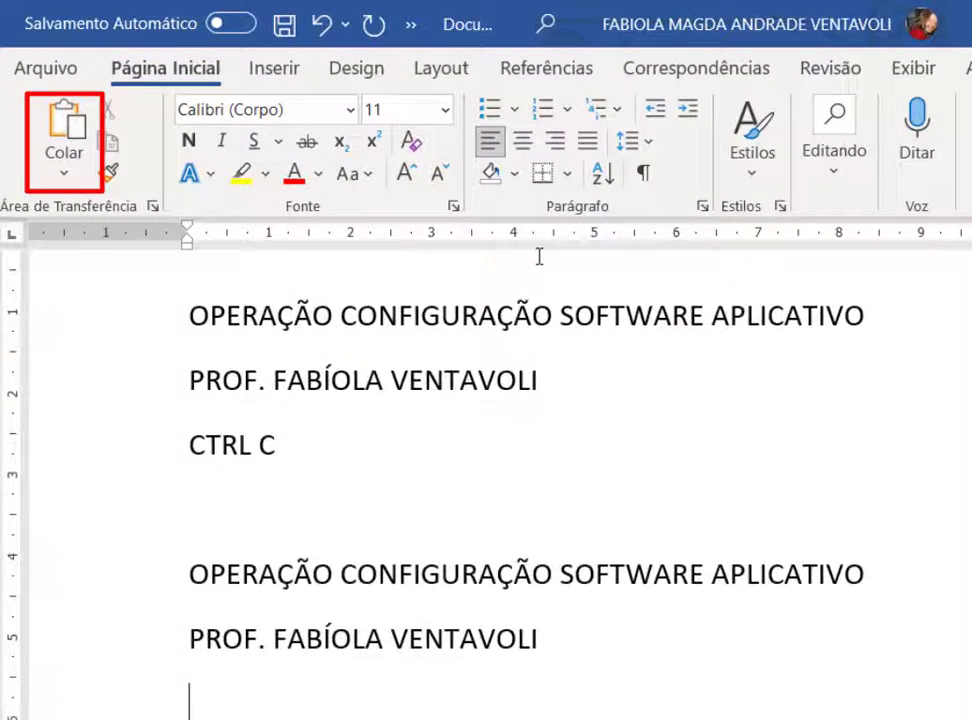
{"action": "scroll", "coordinate": [527, 277], "scroll_direction": "down", "scroll_amount": 3}
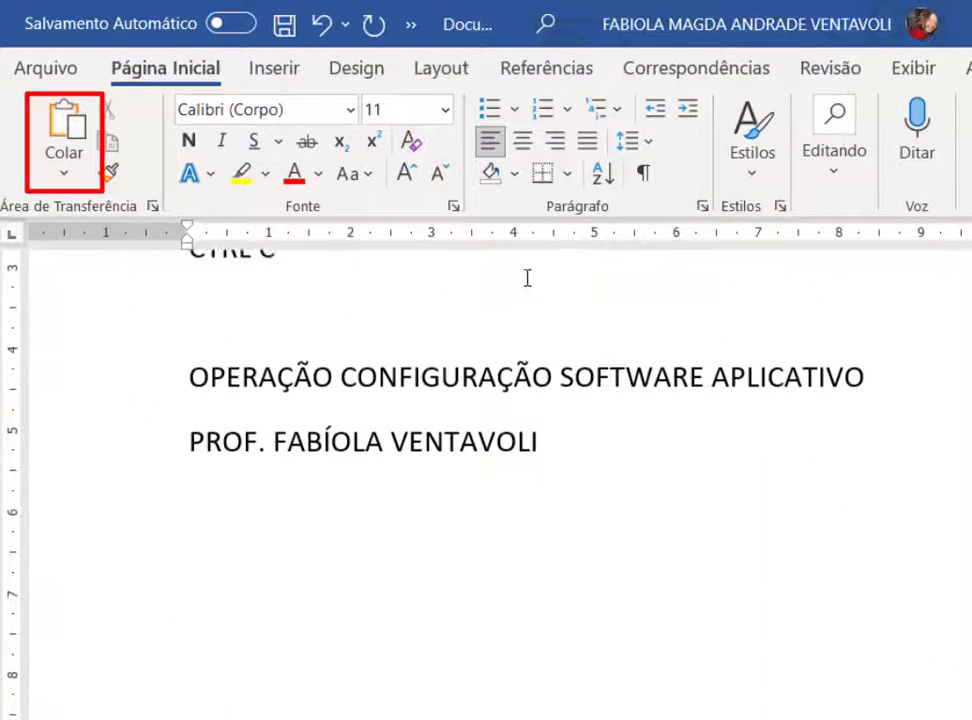
{"action": "key", "text": "ctrl+v"}
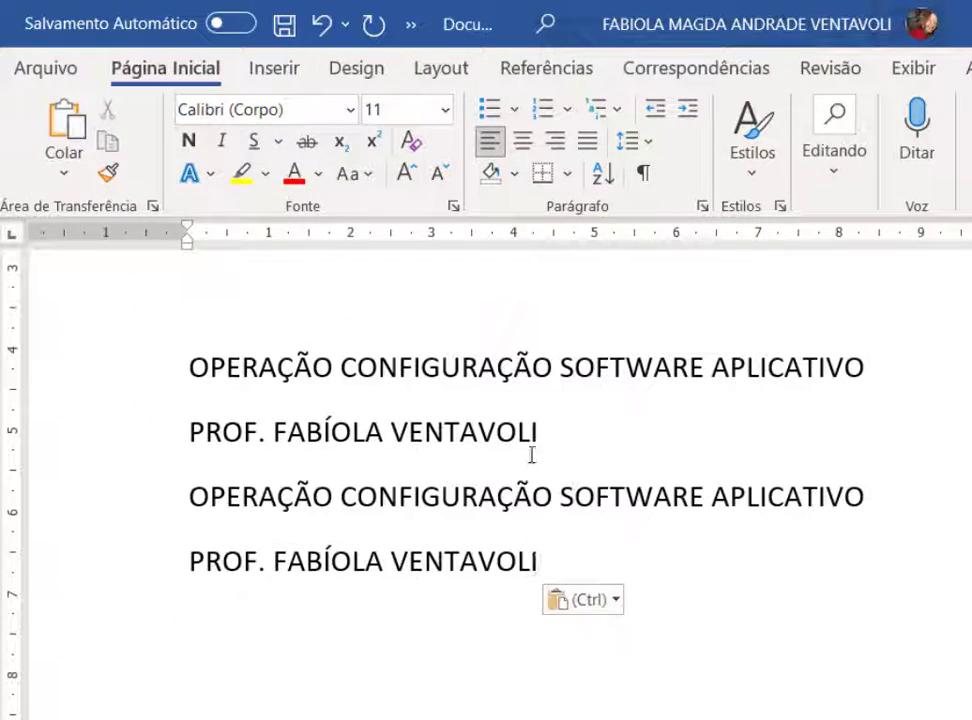
Insert a blank line between the two pasted blocks, and cut the upper title and professor lines and paste them back in place.
{"action": "left_click", "coordinate": [557, 451]}
{"action": "key", "text": "Return"}
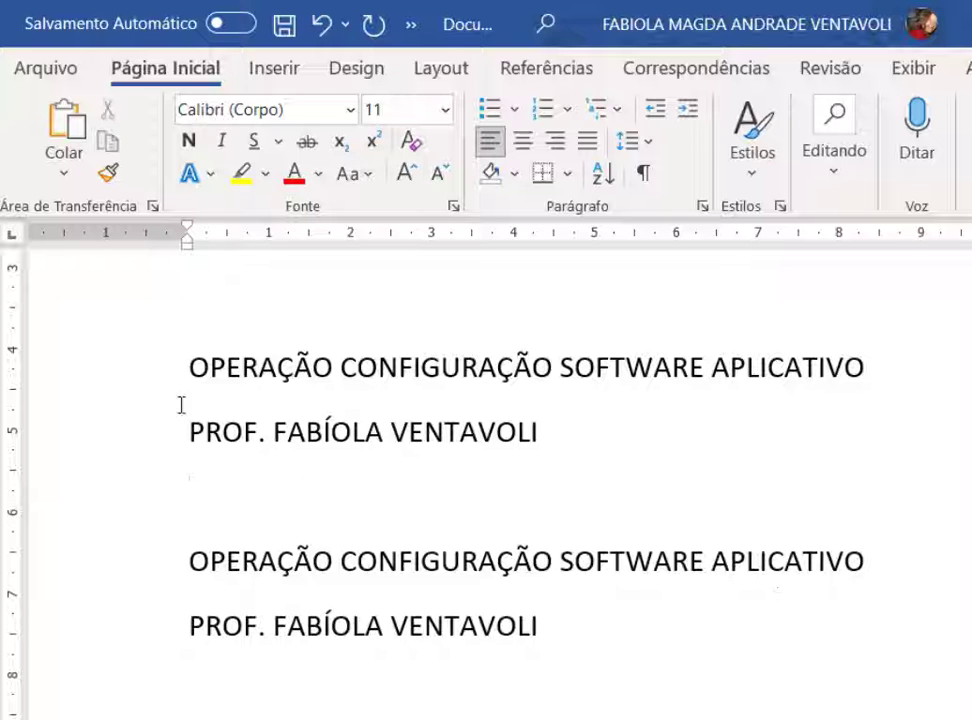
{"action": "left_click_drag", "start_coordinate": [240, 404], "coordinate": [473, 454]}
{"action": "key", "text": "ctrl+c"}
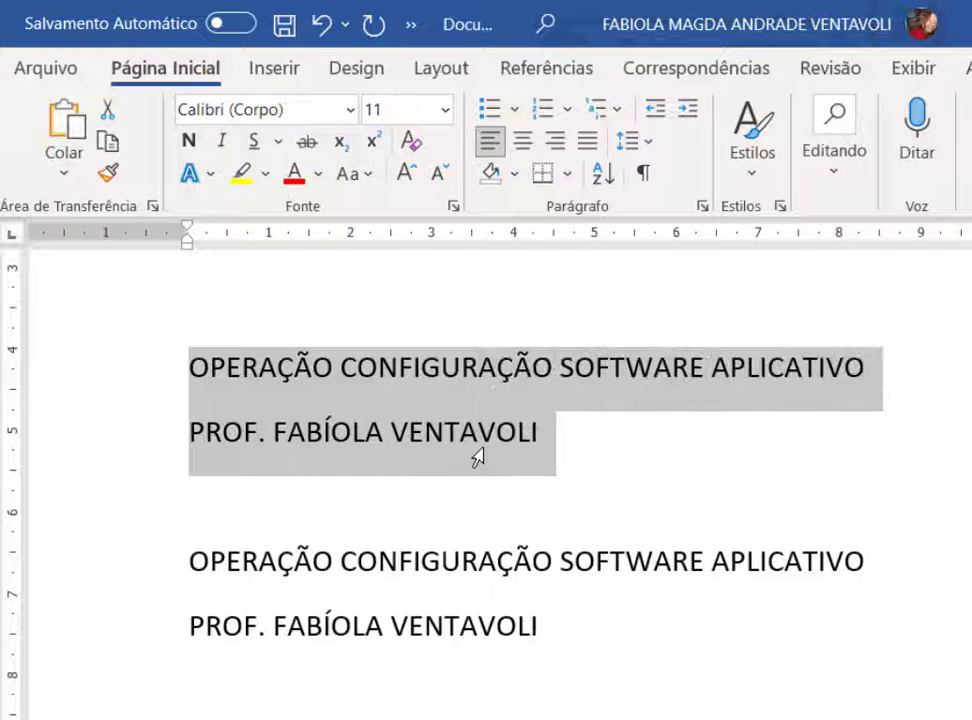
{"action": "key", "text": "Delete"}
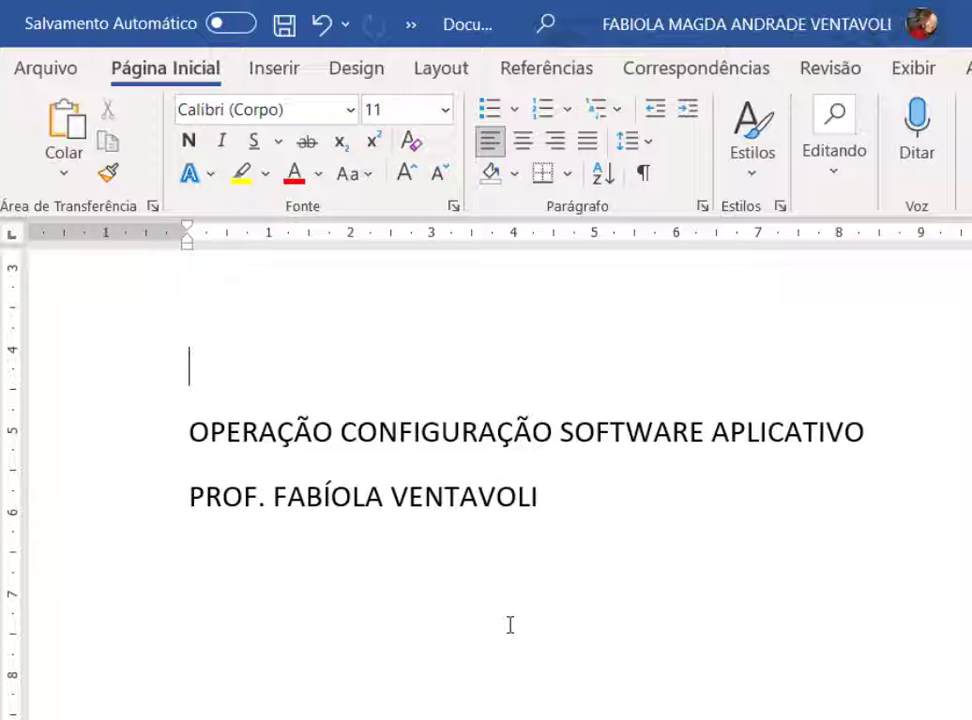
{"action": "key", "text": "ctrl+v"}
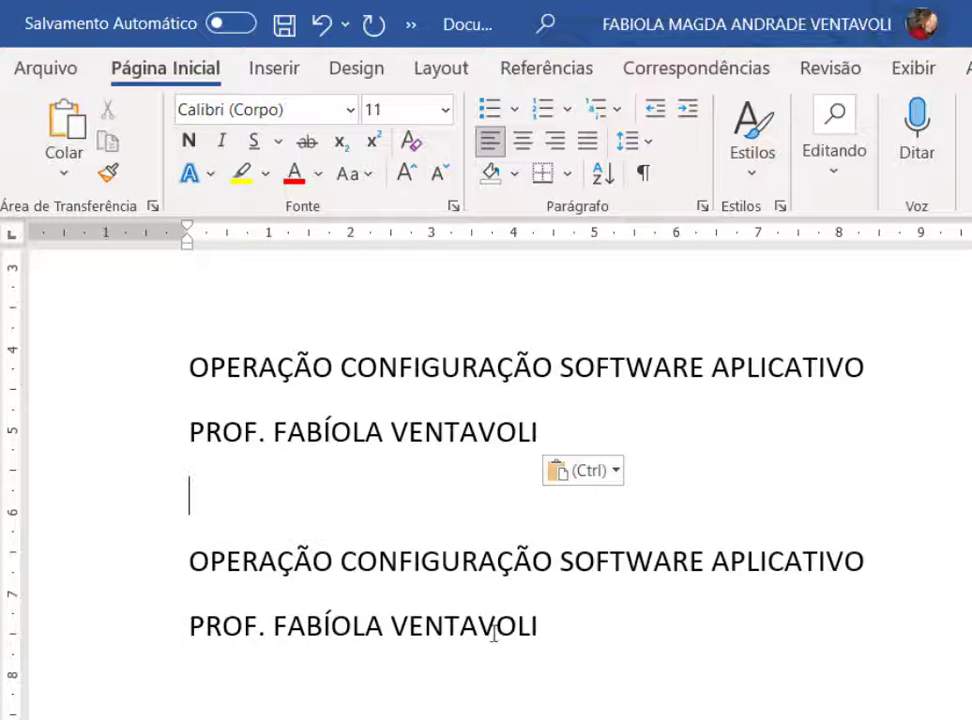
Copy the lower title and professor lines, paste them again beneath that block and add a line break between the two.
{"action": "left_click_drag", "start_coordinate": [181, 567], "coordinate": [536, 623]}
{"action": "key", "text": "ctrl+c"}
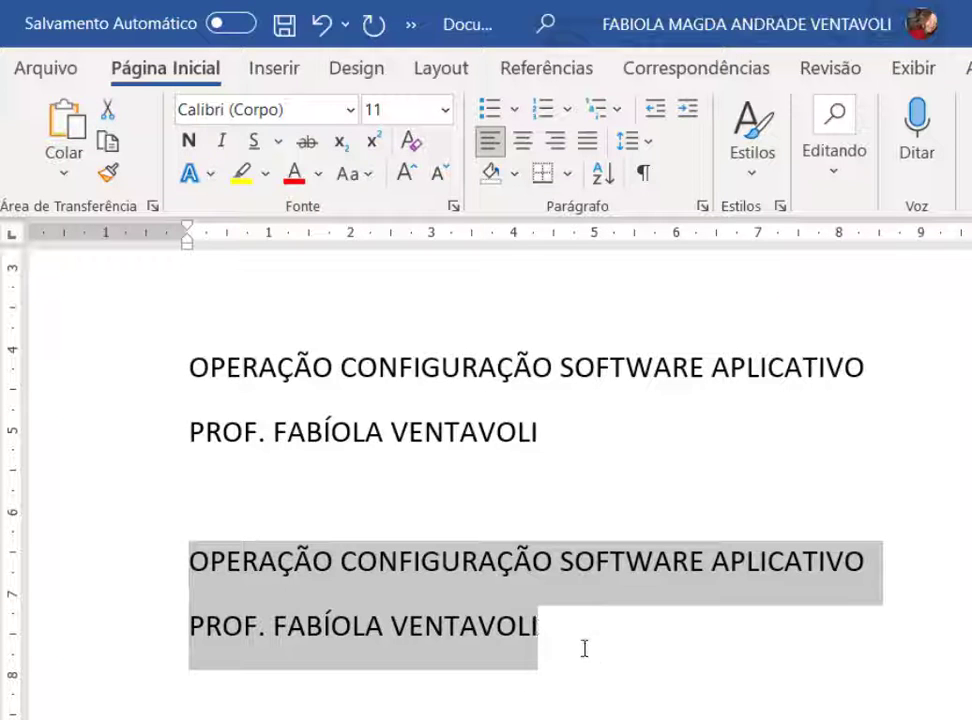
{"action": "left_click", "coordinate": [588, 620]}
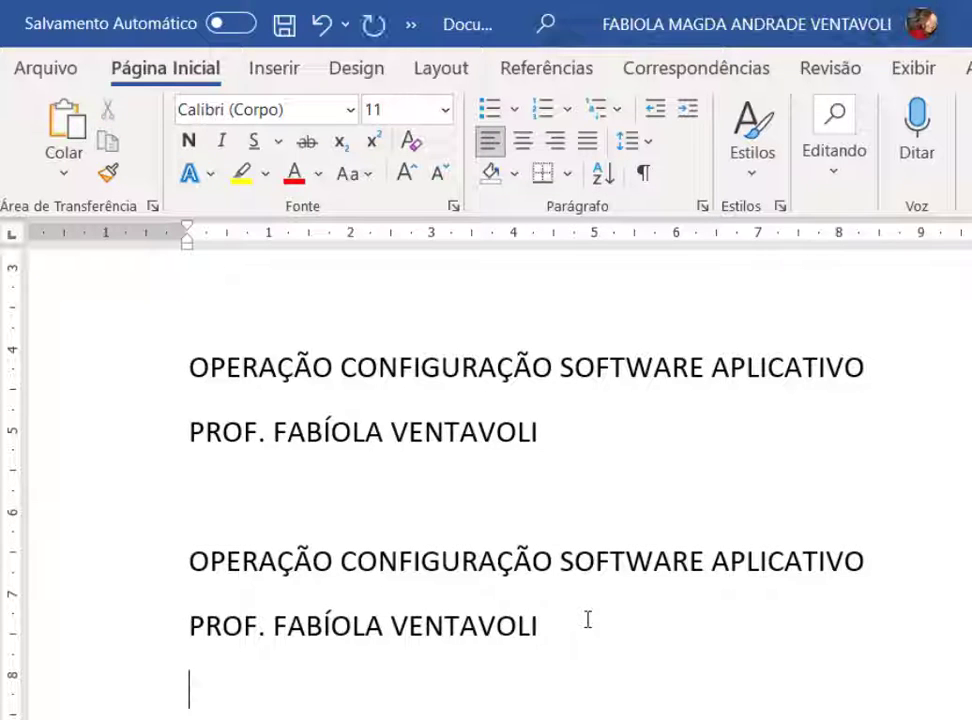
{"action": "key", "text": "ctrl+v"}
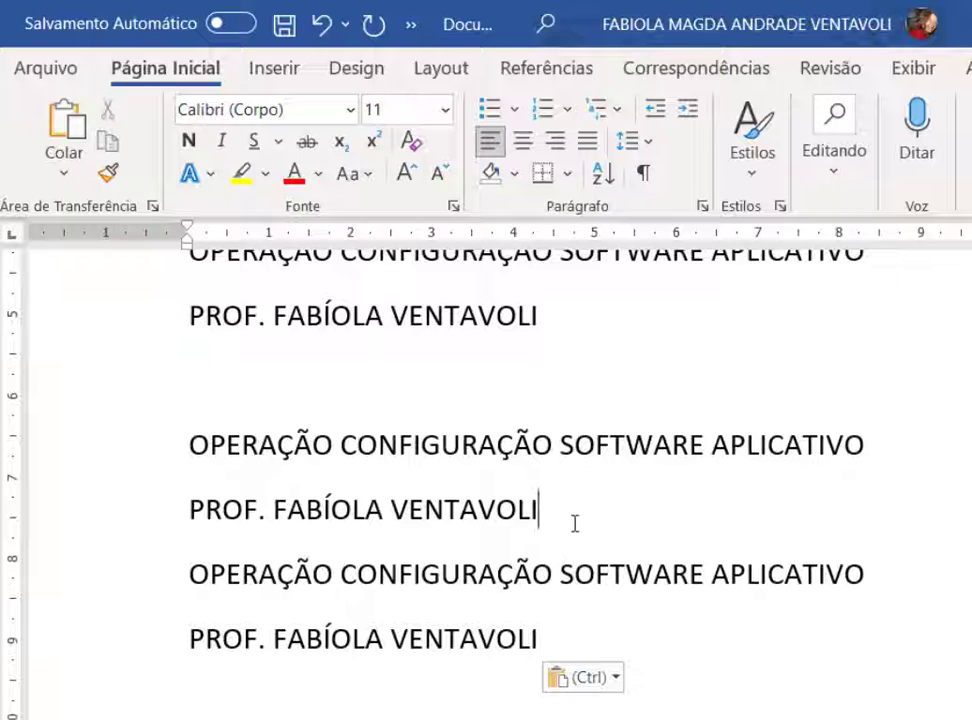
{"action": "left_click", "coordinate": [575, 524]}
{"action": "key", "text": "Return"}
{"action": "scroll", "coordinate": [318, 589], "scroll_direction": "up", "scroll_amount": 5}
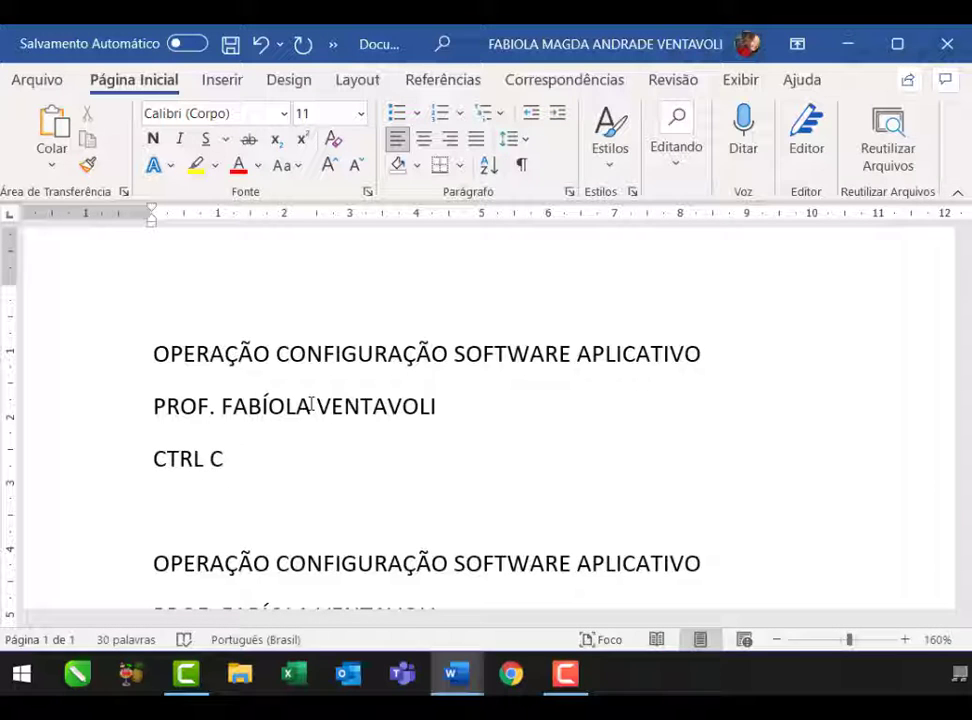
{"action": "left_click", "coordinate": [107, 470]}
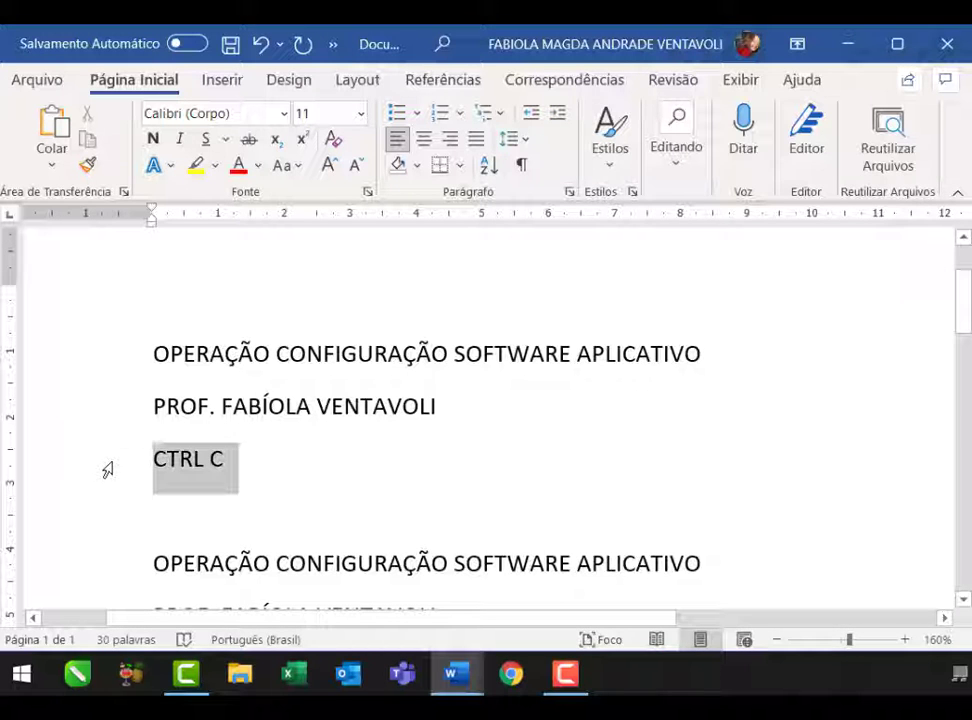
{"action": "left_click", "coordinate": [337, 522]}
{"action": "scroll", "coordinate": [256, 548], "scroll_direction": "down", "scroll_amount": 3}
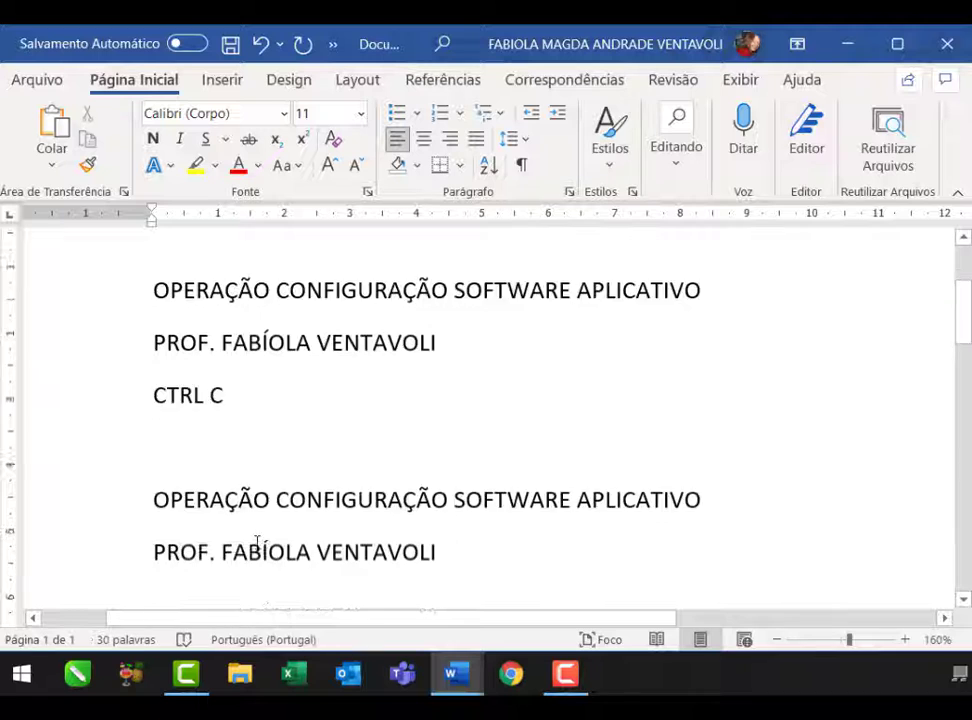
{"action": "scroll", "coordinate": [256, 536], "scroll_direction": "up", "scroll_amount": 4}
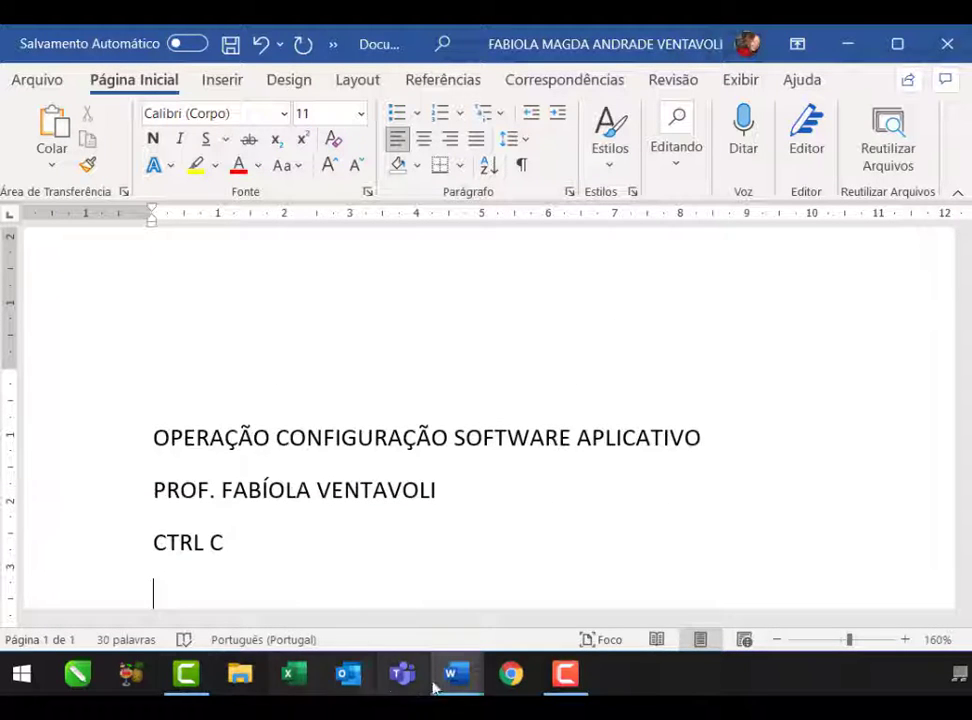
Switch to Chrome, search Google for "word o que é" and open the "O que é o Word?" Microsoft Support page.
{"action": "left_click", "coordinate": [510, 678]}
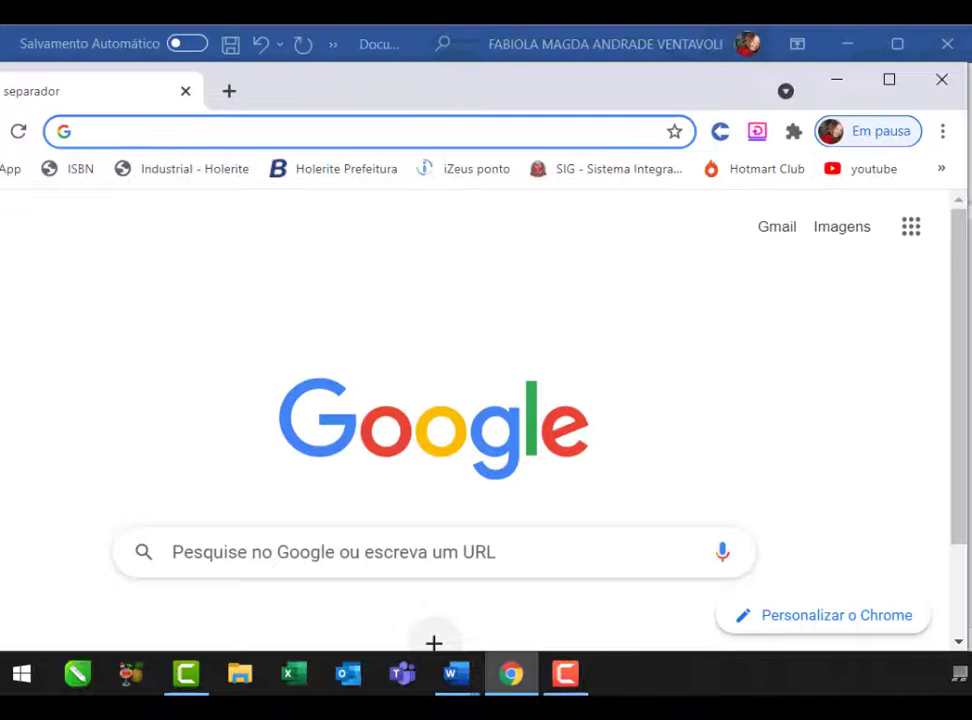
{"action": "left_click", "coordinate": [176, 130]}
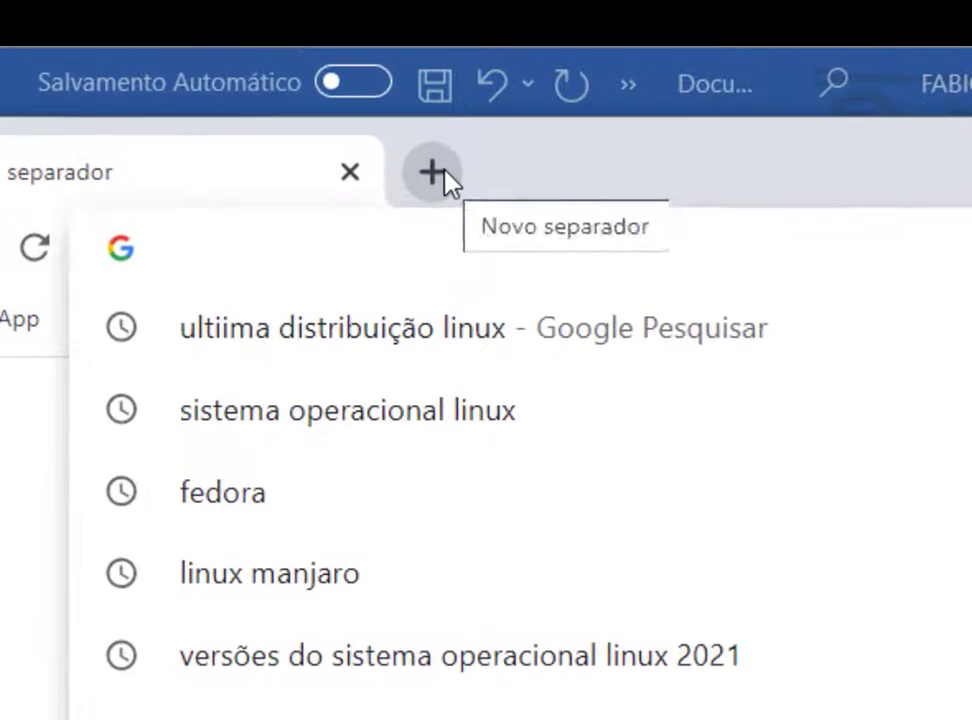
{"action": "type", "text": "WORD O QUE"}
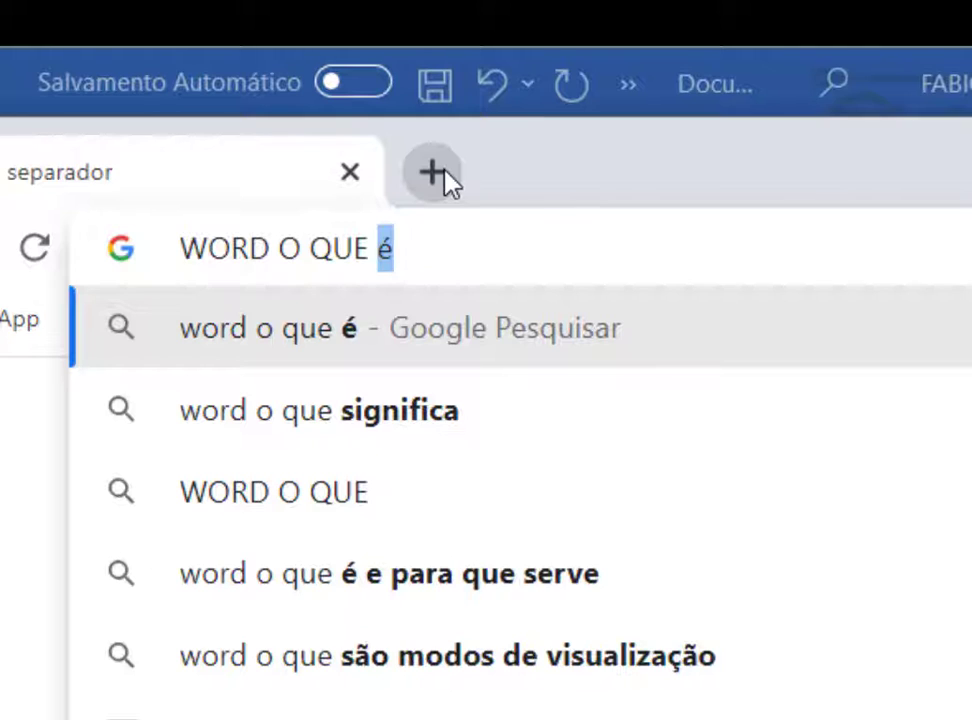
{"action": "key", "text": "Return"}
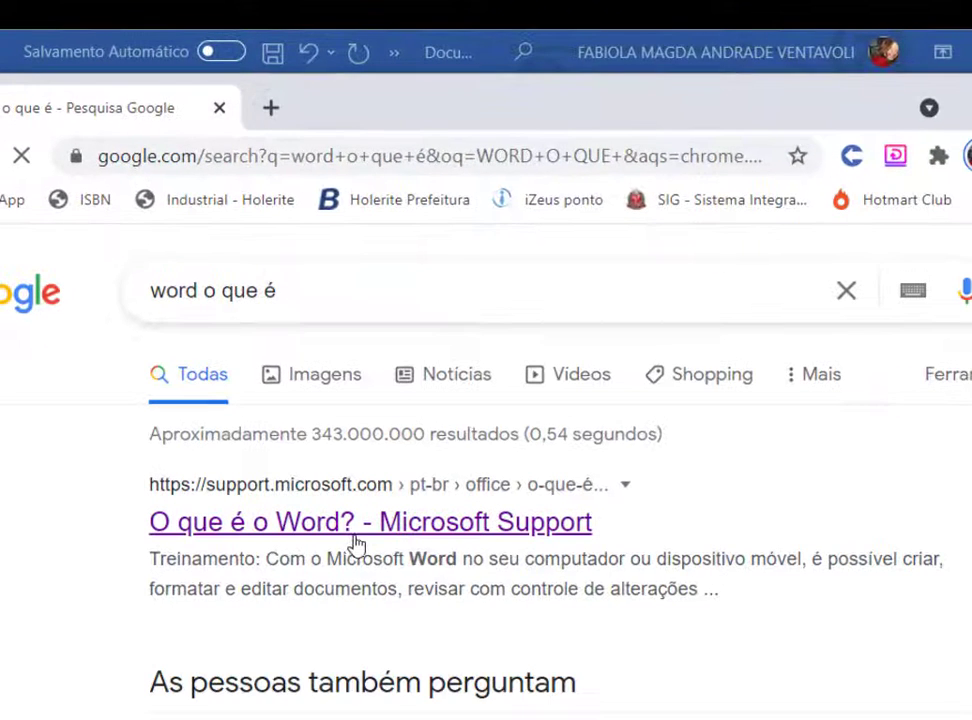
{"action": "left_click", "coordinate": [355, 540]}
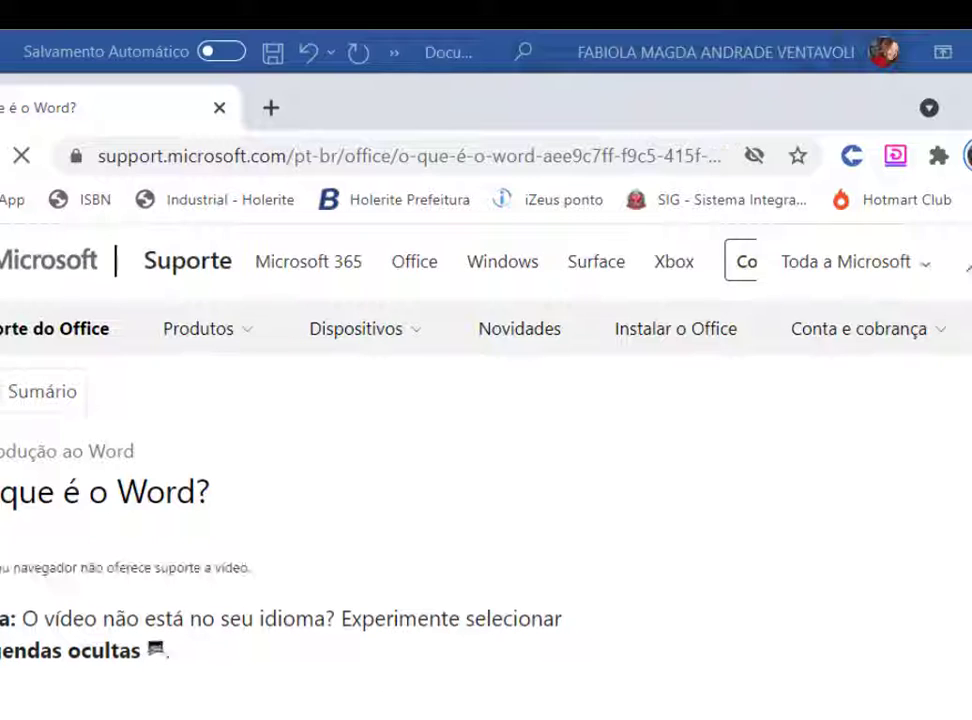
Copy the page's overview text from "Com o Word no PC" through the last bullet ending "onde quer que elas estejam.".
{"action": "scroll", "coordinate": [176, 660], "scroll_direction": "down", "scroll_amount": 5}
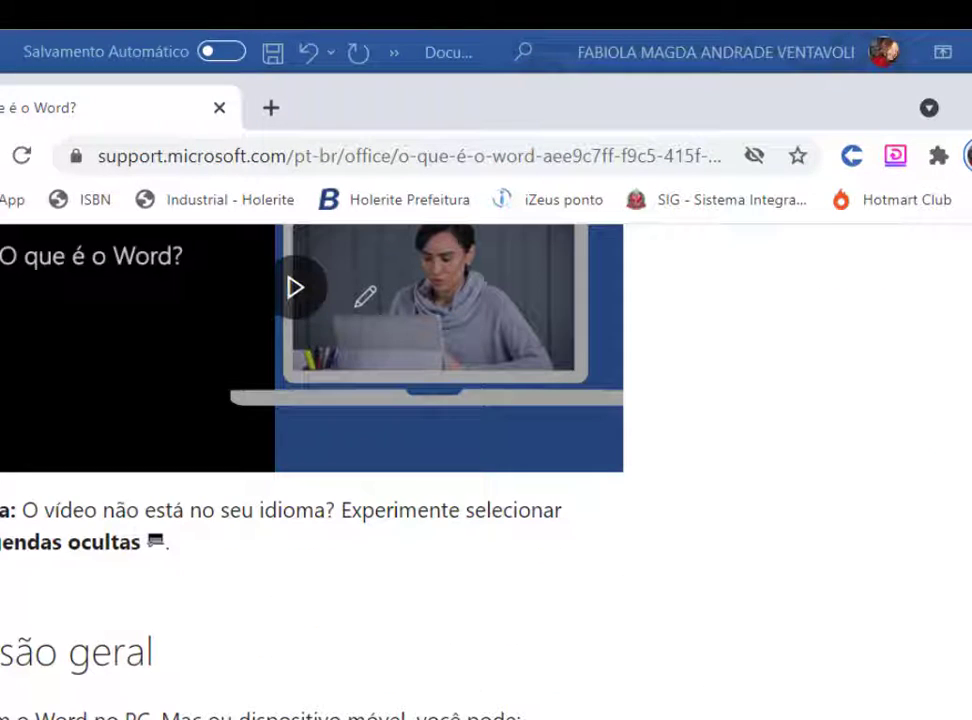
{"action": "scroll", "coordinate": [293, 644], "scroll_direction": "down", "scroll_amount": 3}
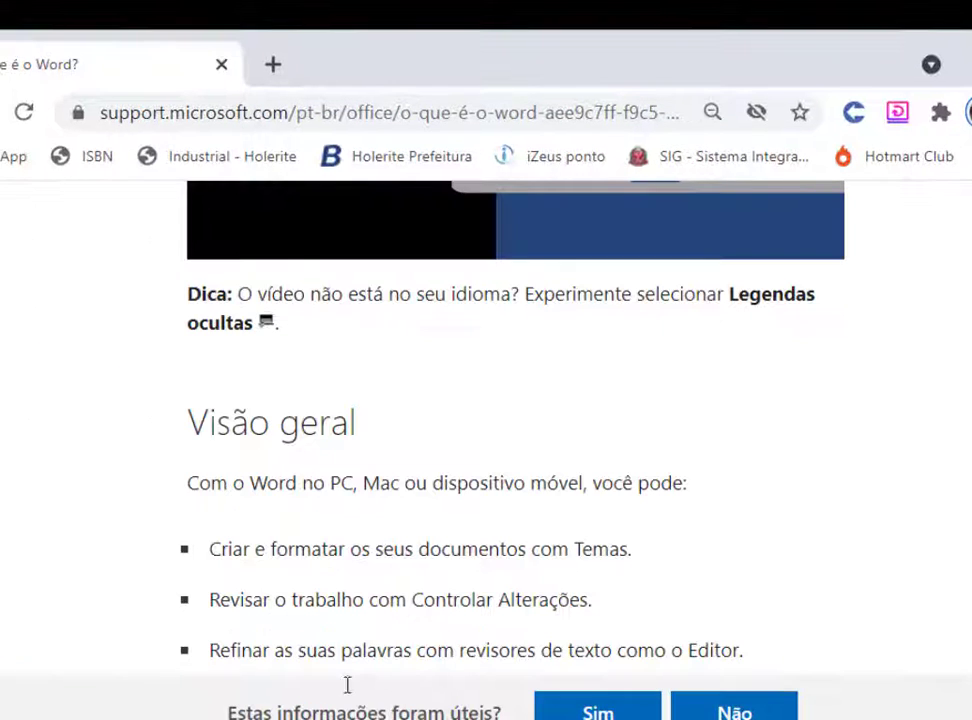
{"action": "scroll", "coordinate": [306, 486], "scroll_direction": "down", "scroll_amount": 3}
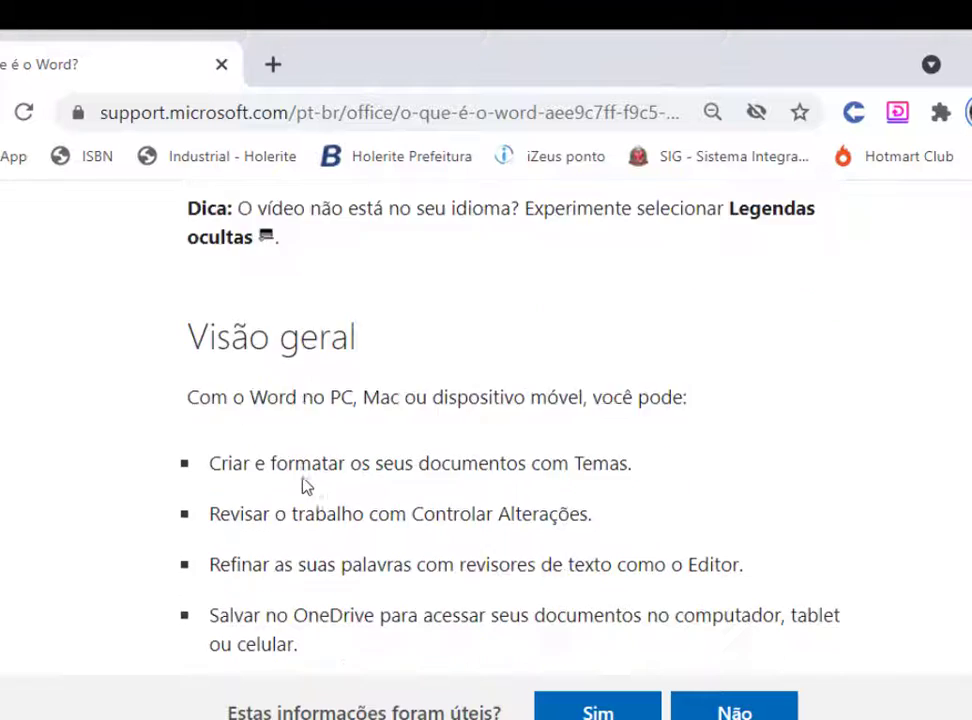
{"action": "scroll", "coordinate": [306, 479], "scroll_direction": "up", "scroll_amount": 1}
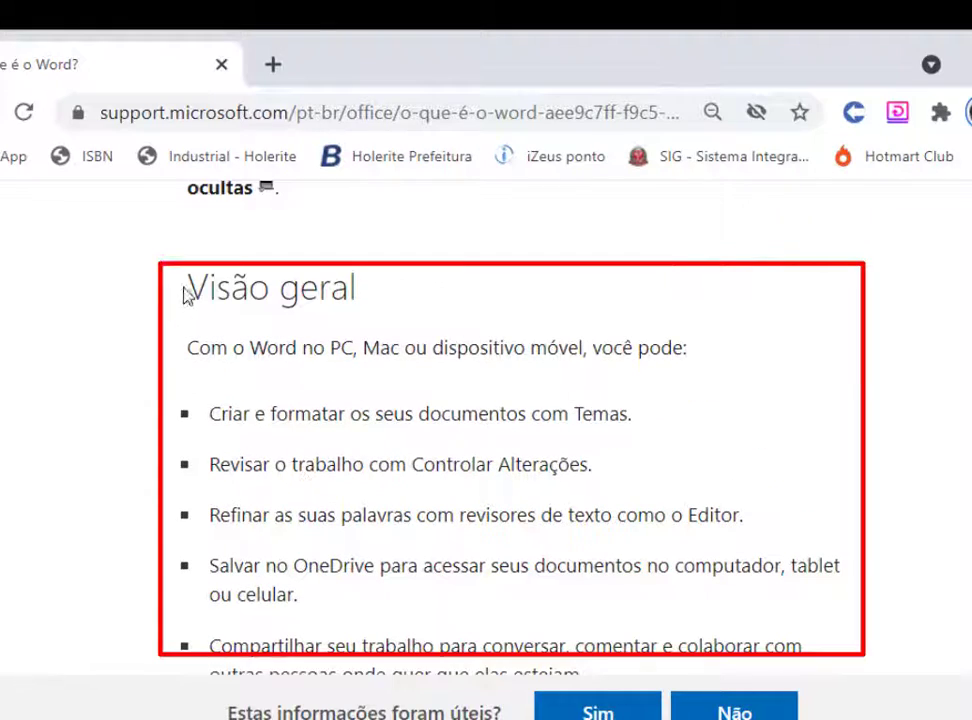
{"action": "left_click_drag", "start_coordinate": [184, 293], "coordinate": [206, 380]}
{"action": "scroll", "coordinate": [474, 543], "scroll_direction": "down", "scroll_amount": 2}
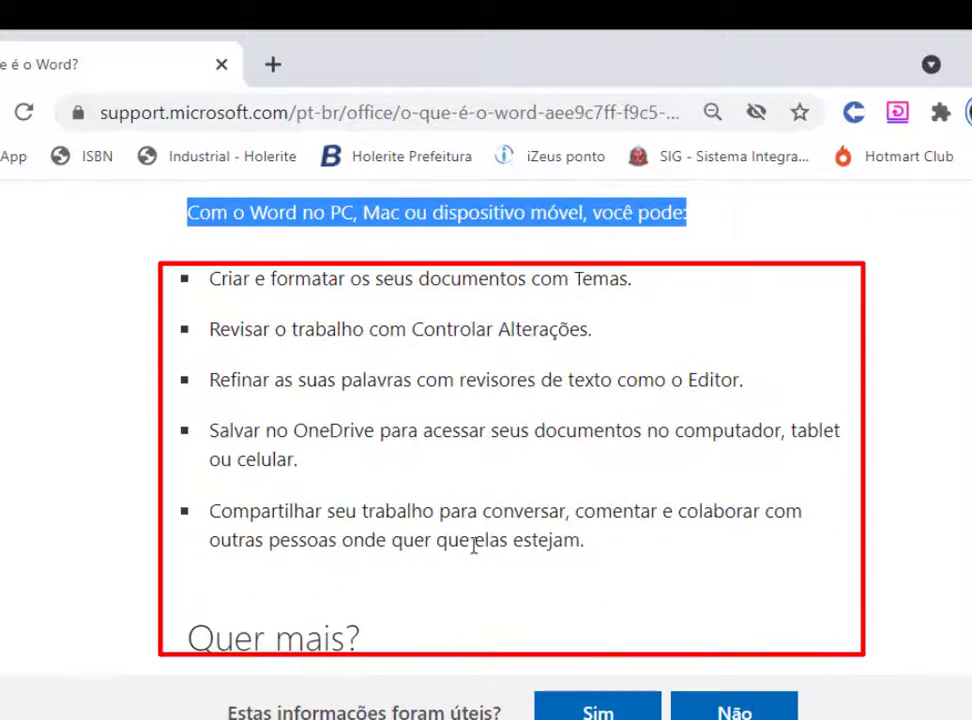
{"action": "left_click_drag", "start_coordinate": [590, 548], "coordinate": [188, 218]}
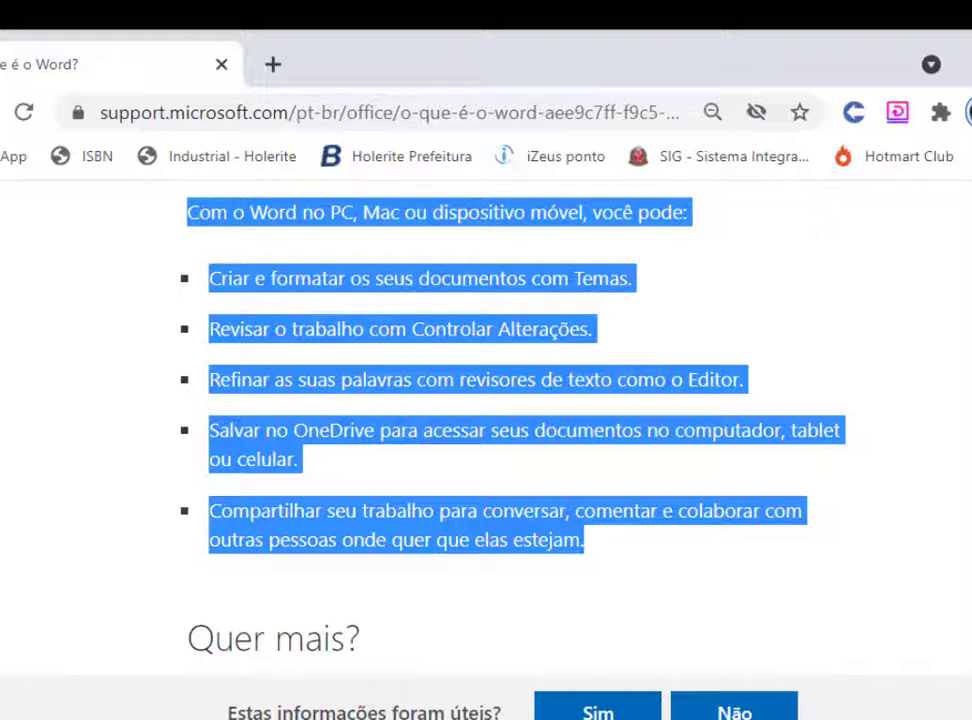
Switch back to Word and paste the copied web text at the start of the document, above the course title.
{"action": "left_click", "coordinate": [579, 690]}
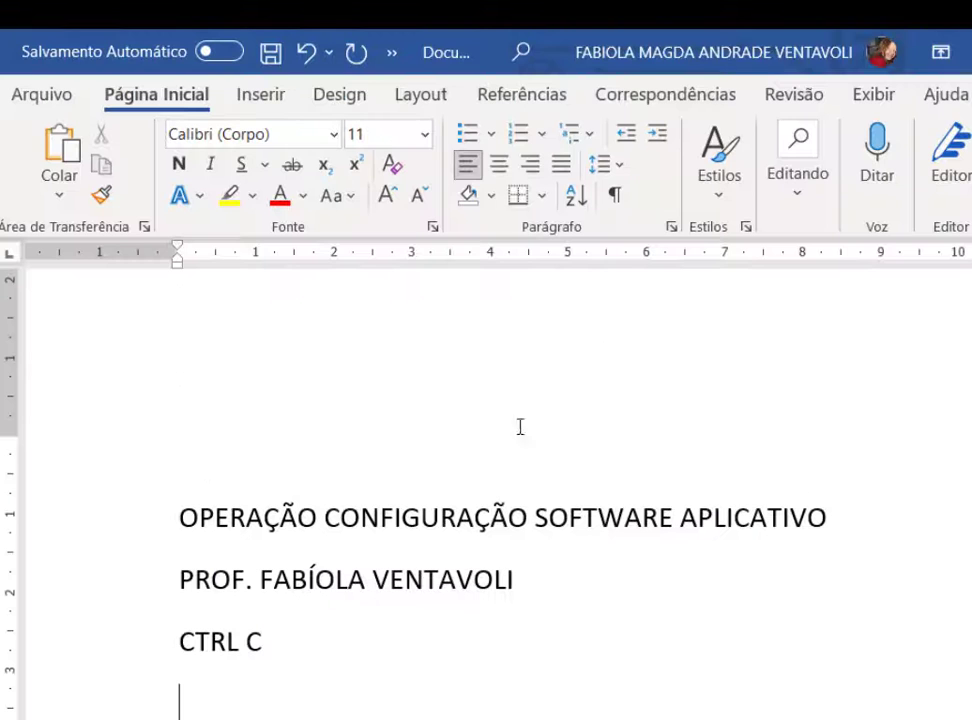
{"action": "left_click", "coordinate": [238, 480]}
{"action": "key", "text": "ctrl+v"}
Examine the formatting of the pasted web text compared with the course title lines below it.
{"action": "scroll", "coordinate": [491, 606], "scroll_direction": "up", "scroll_amount": 5}
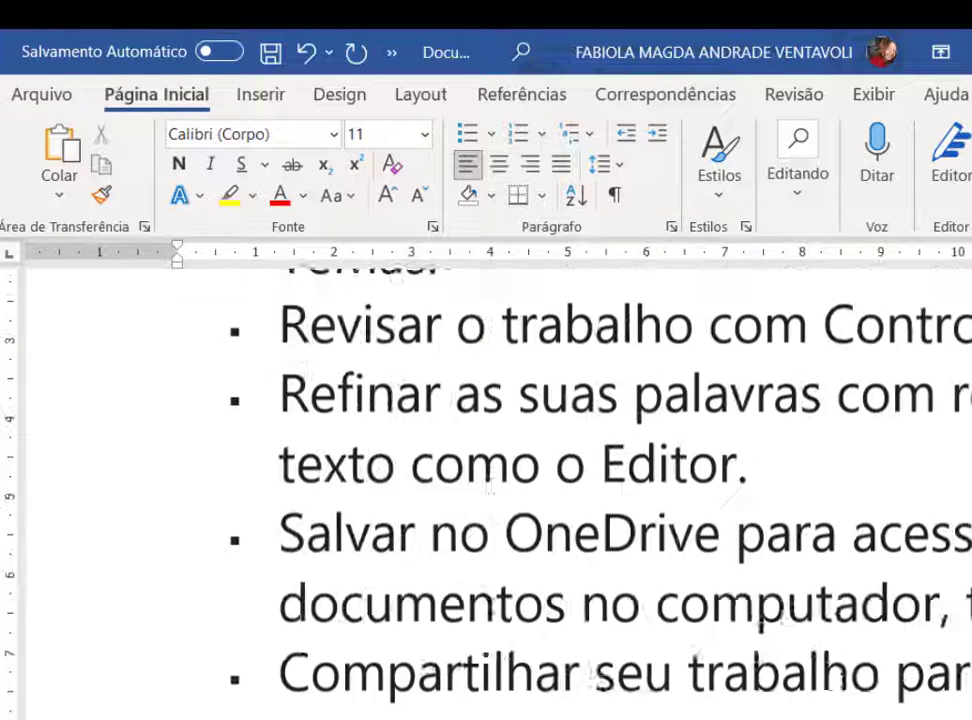
{"action": "scroll", "coordinate": [491, 606], "scroll_direction": "up", "scroll_amount": 2}
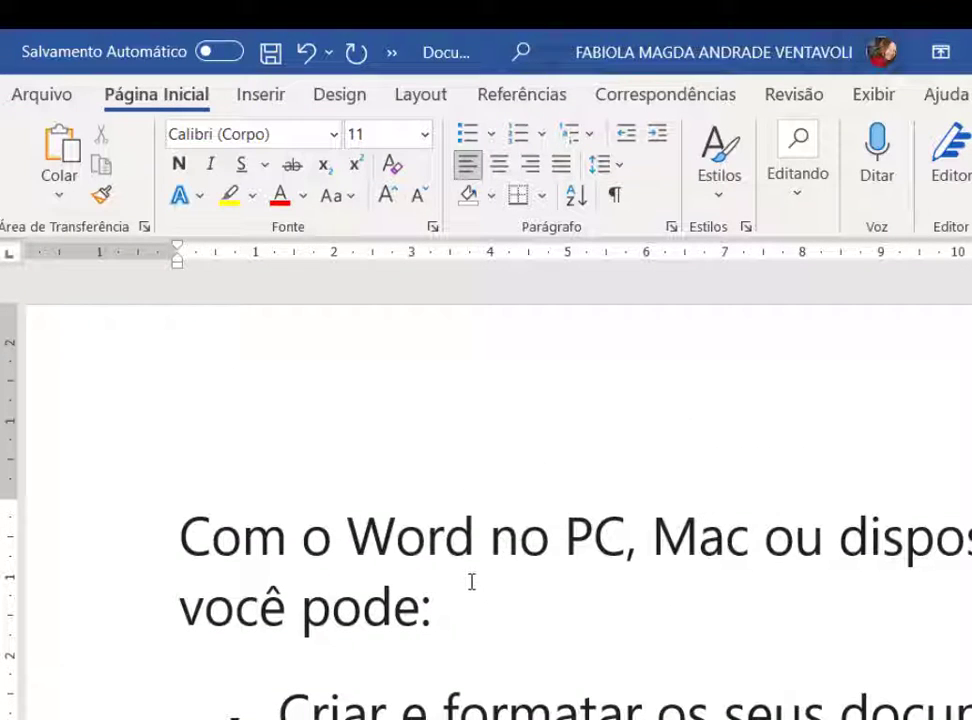
{"action": "scroll", "coordinate": [400, 575], "scroll_direction": "down", "scroll_amount": 6}
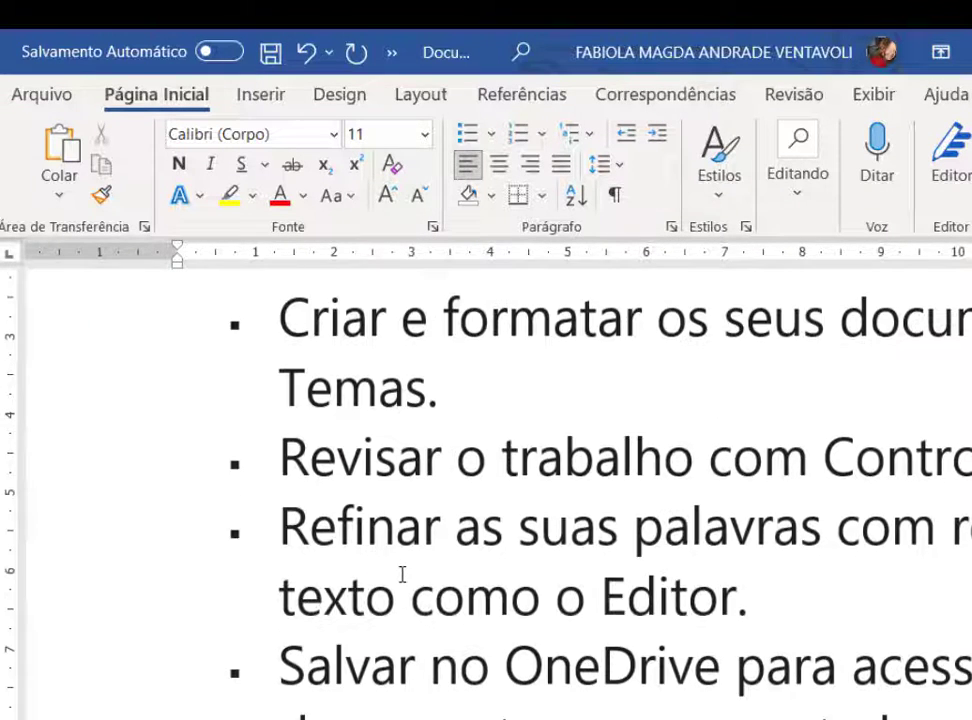
{"action": "scroll", "coordinate": [402, 574], "scroll_direction": "down", "scroll_amount": 10}
{"action": "scroll", "coordinate": [402, 574], "scroll_direction": "up", "scroll_amount": 6}
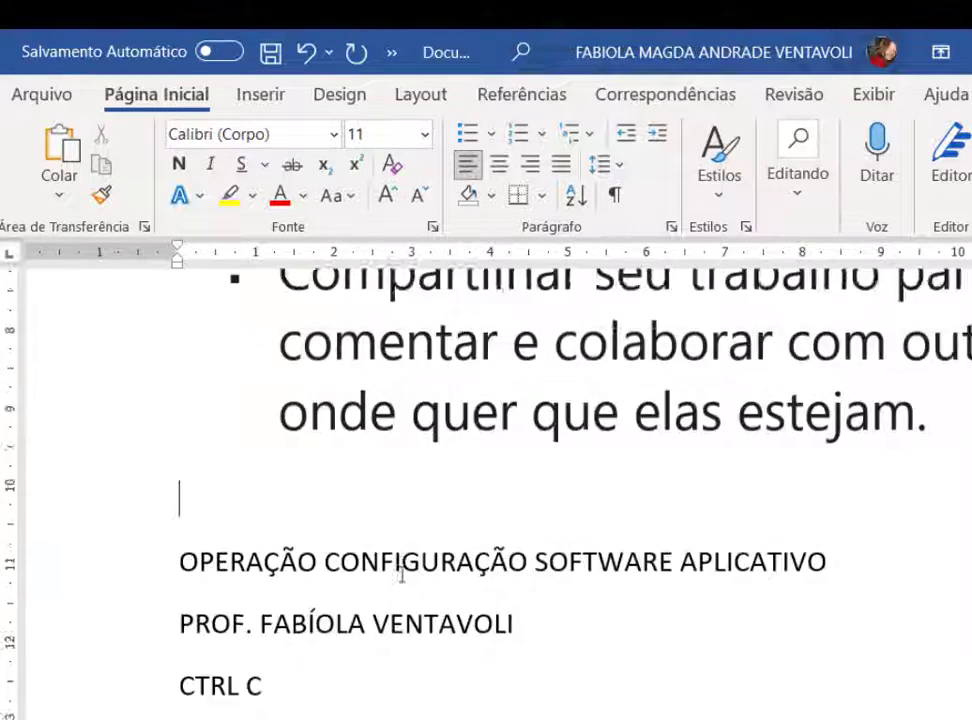
{"action": "scroll", "coordinate": [400, 575], "scroll_direction": "up", "scroll_amount": 7}
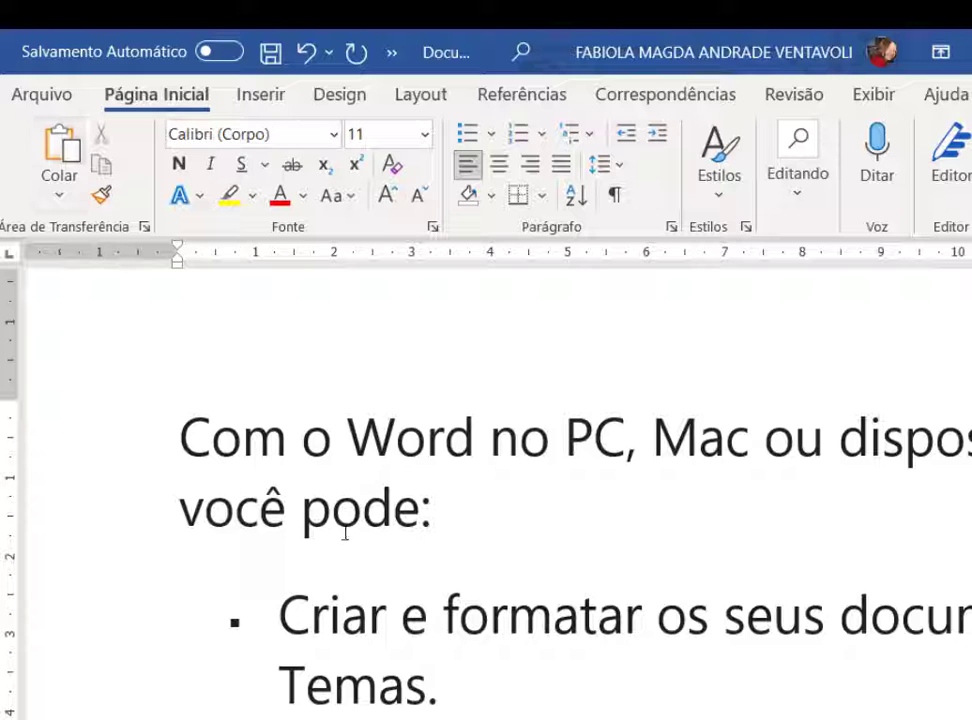
{"action": "scroll", "coordinate": [434, 505], "scroll_direction": "down", "scroll_amount": 4}
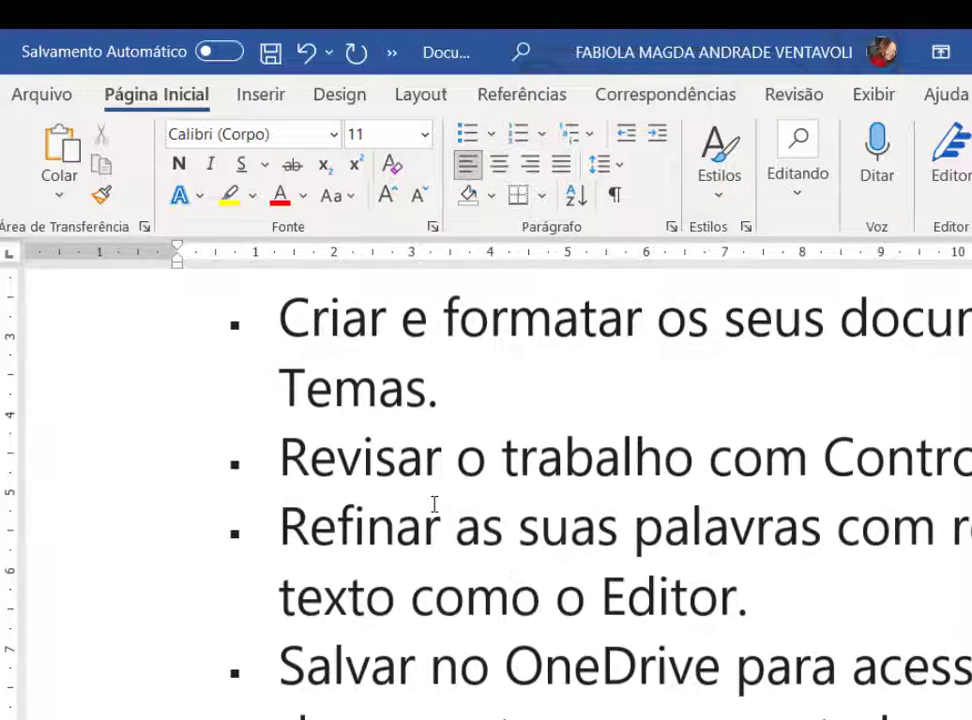
{"action": "scroll", "coordinate": [414, 564], "scroll_direction": "down", "scroll_amount": 5}
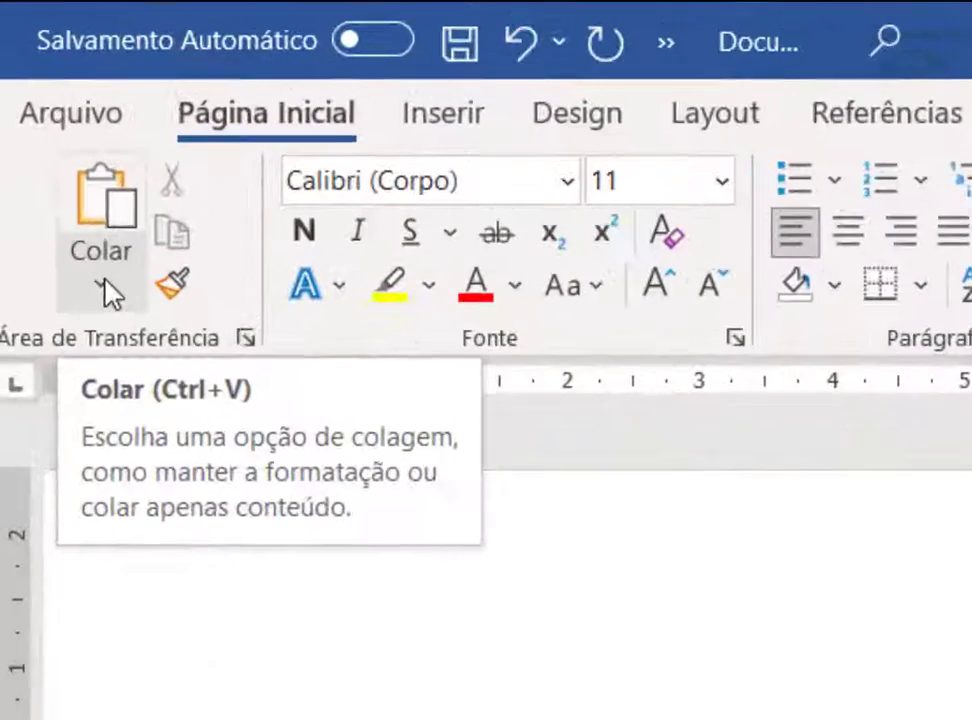
Paste the copied web text at the start of the document with the Keep Text Only (Manter Somente Texto) option and review it.
{"action": "left_click", "coordinate": [51, 162]}
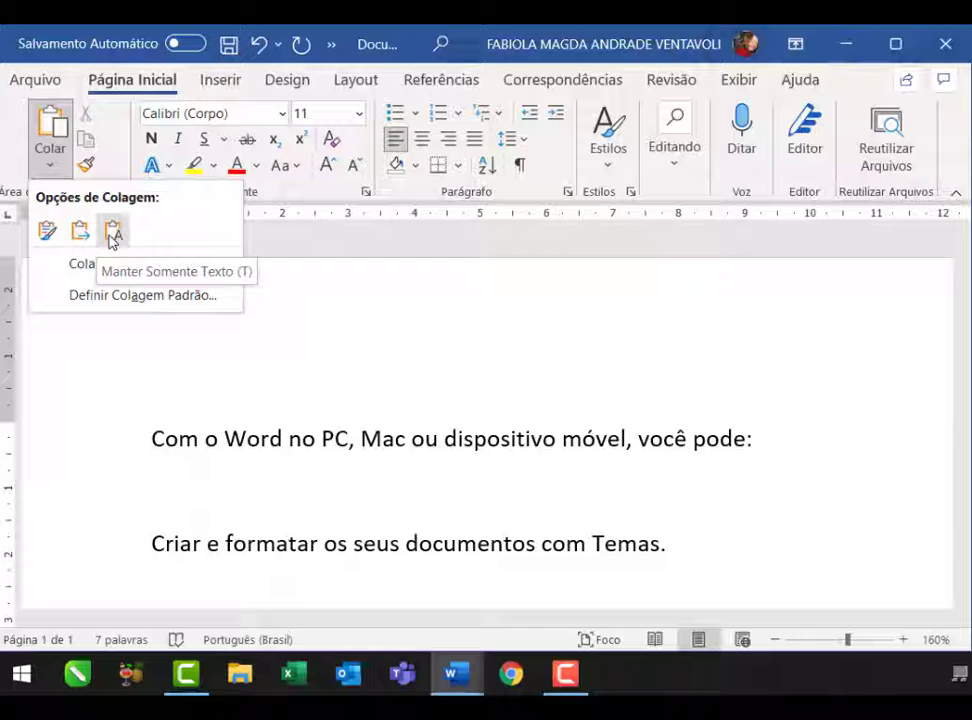
{"action": "left_click", "coordinate": [113, 236]}
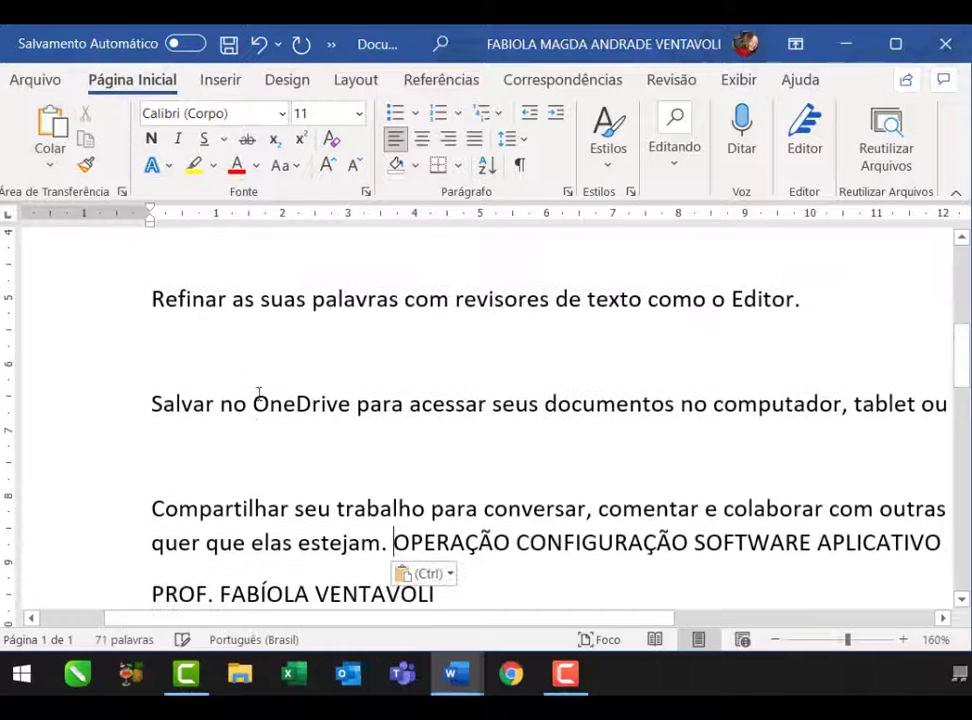
{"action": "scroll", "coordinate": [248, 436], "scroll_direction": "down", "scroll_amount": 5}
{"action": "scroll", "coordinate": [248, 436], "scroll_direction": "up", "scroll_amount": 12}
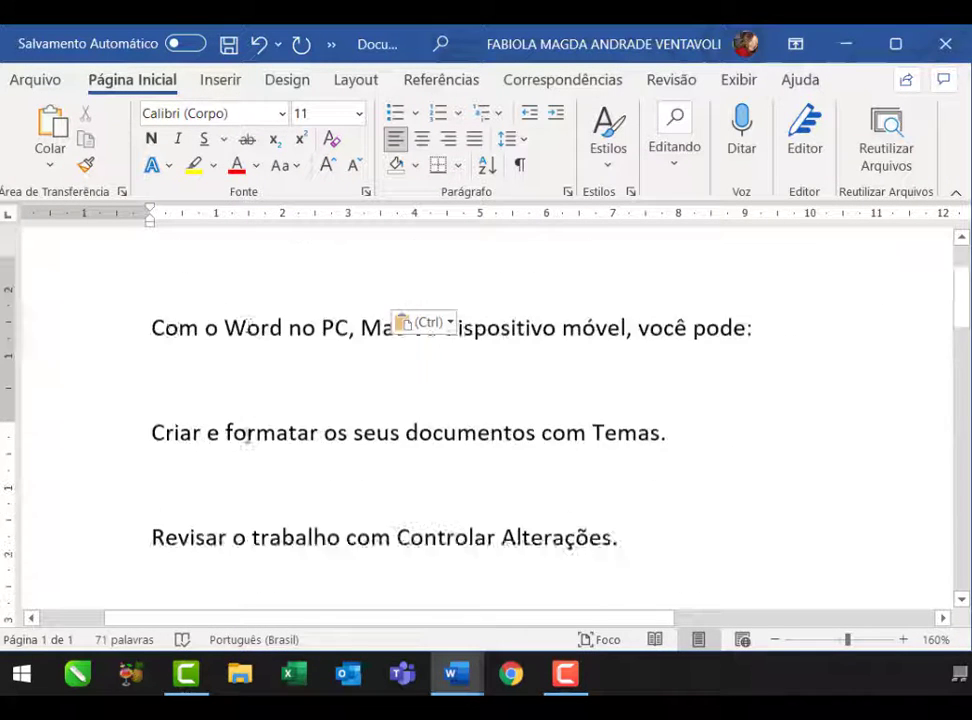
{"action": "scroll", "coordinate": [248, 436], "scroll_direction": "down", "scroll_amount": 6}
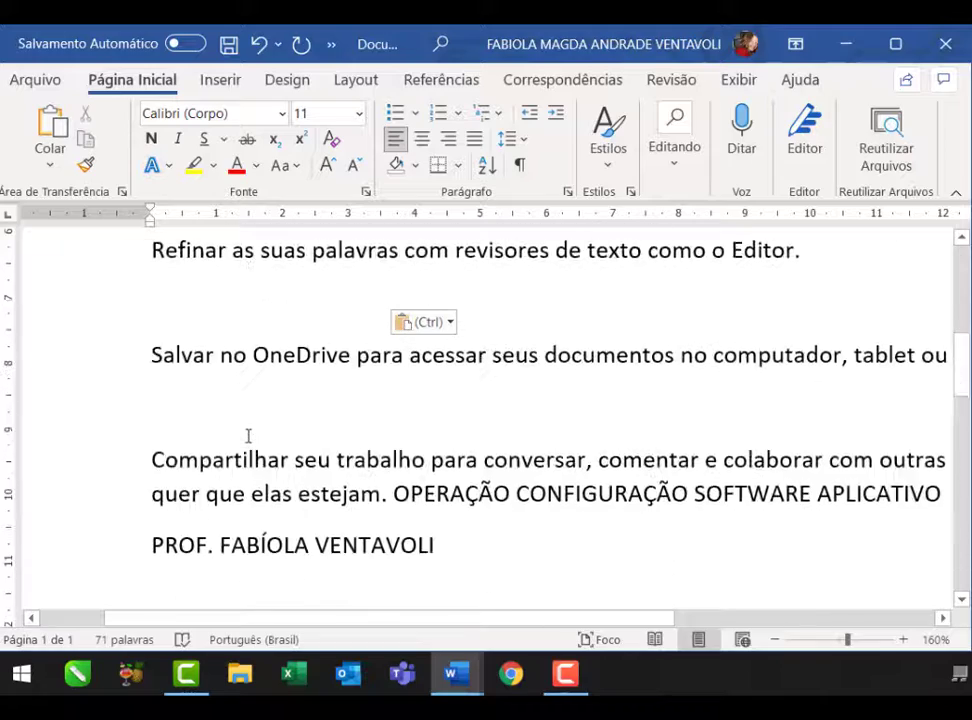
{"action": "scroll", "coordinate": [245, 433], "scroll_direction": "up", "scroll_amount": 1}
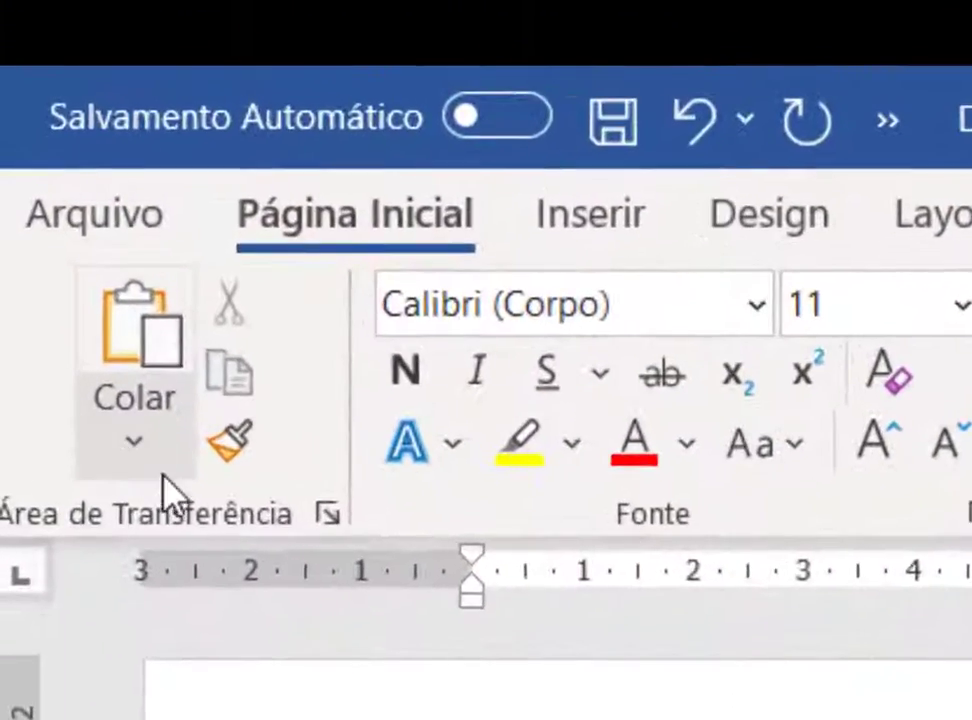
{"action": "left_click", "coordinate": [153, 462]}
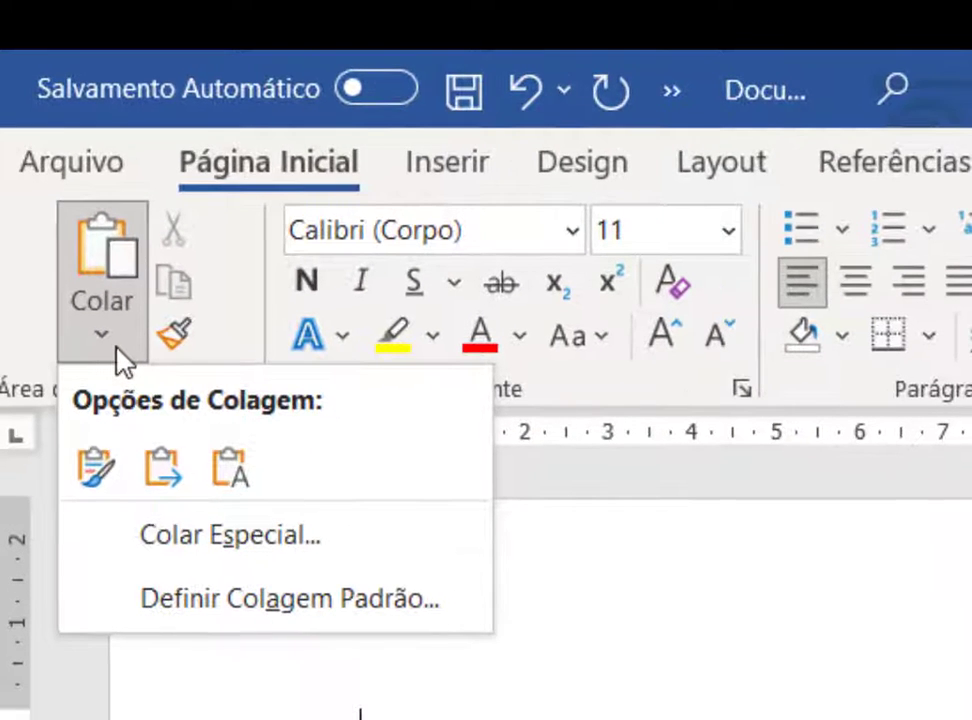
{"action": "left_click", "coordinate": [256, 548]}
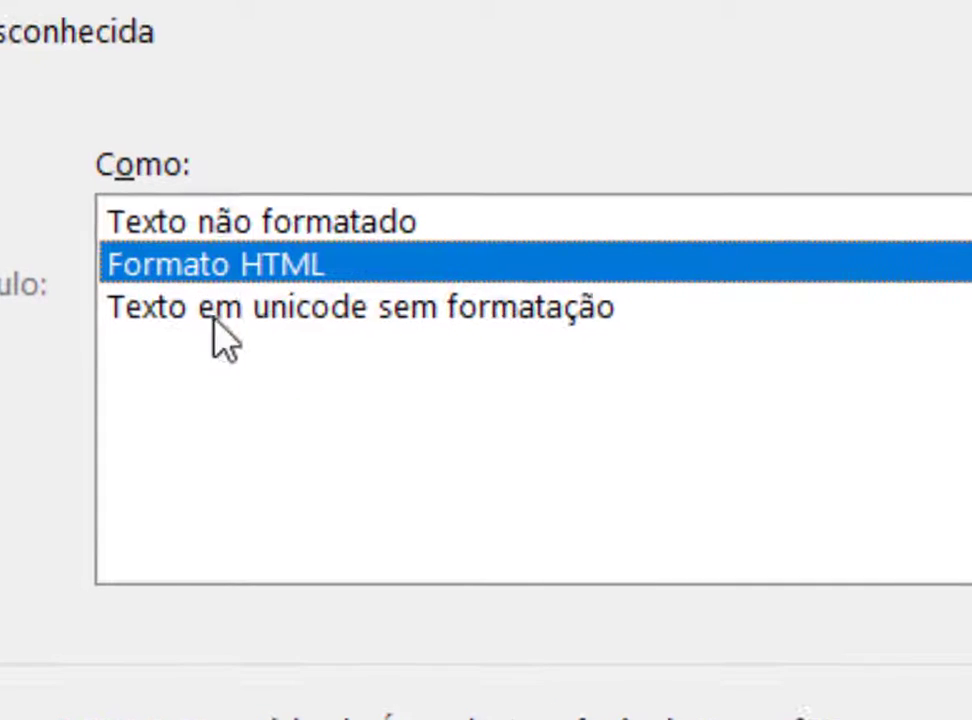
{"action": "left_click", "coordinate": [182, 219]}
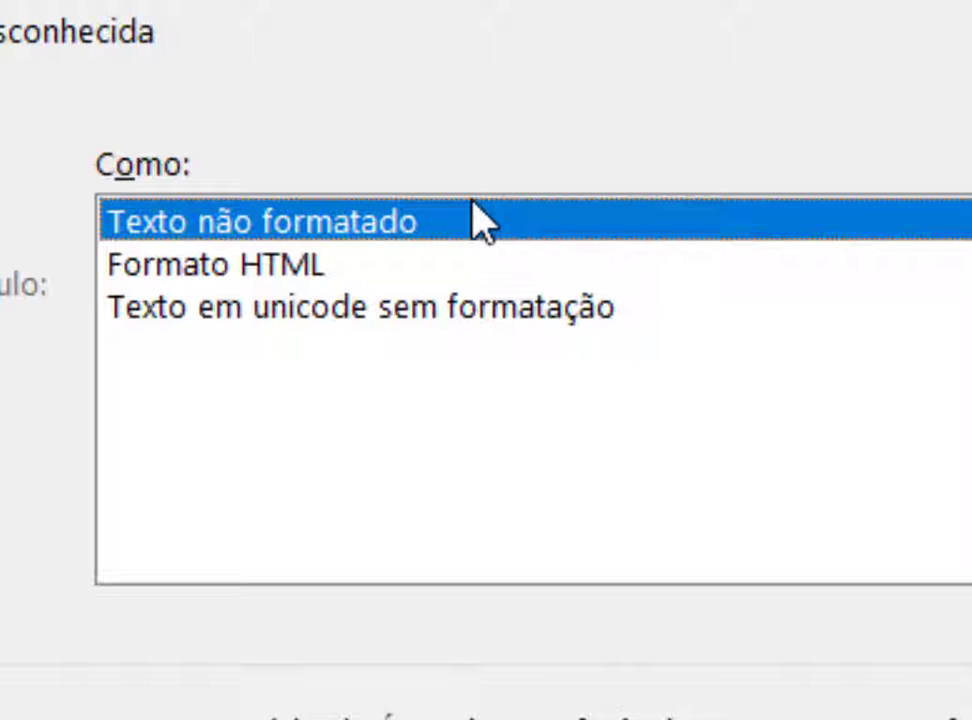
{"action": "key", "text": "Escape"}
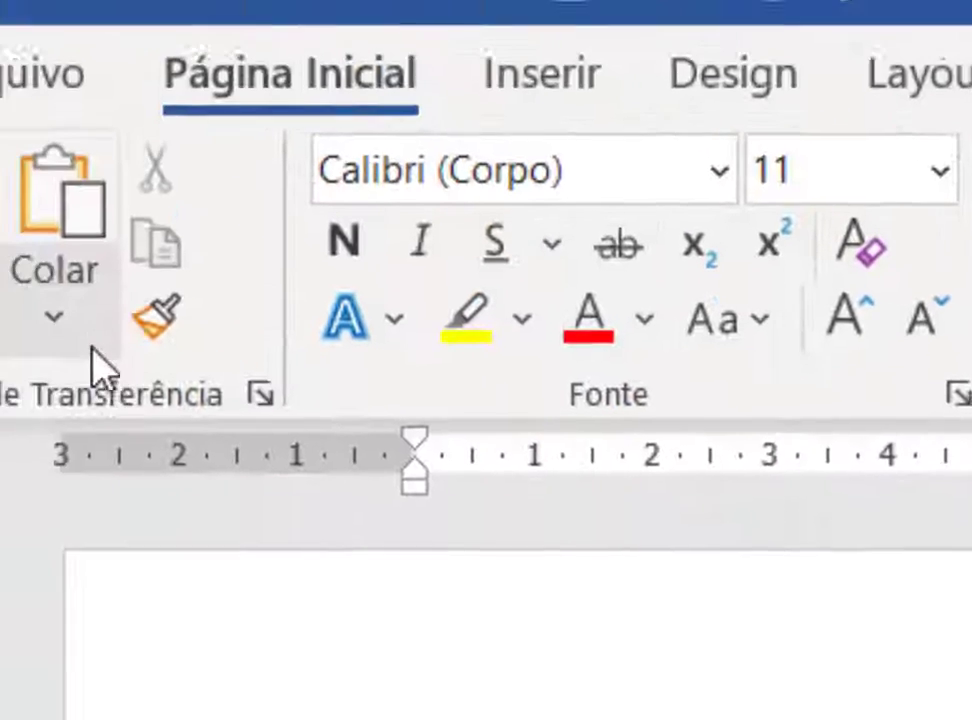
Paste the copied web text into the blank document with Paste Special as unformatted text (Texto não formatado).
{"action": "left_click", "coordinate": [54, 318]}
{"action": "left_click", "coordinate": [150, 598]}
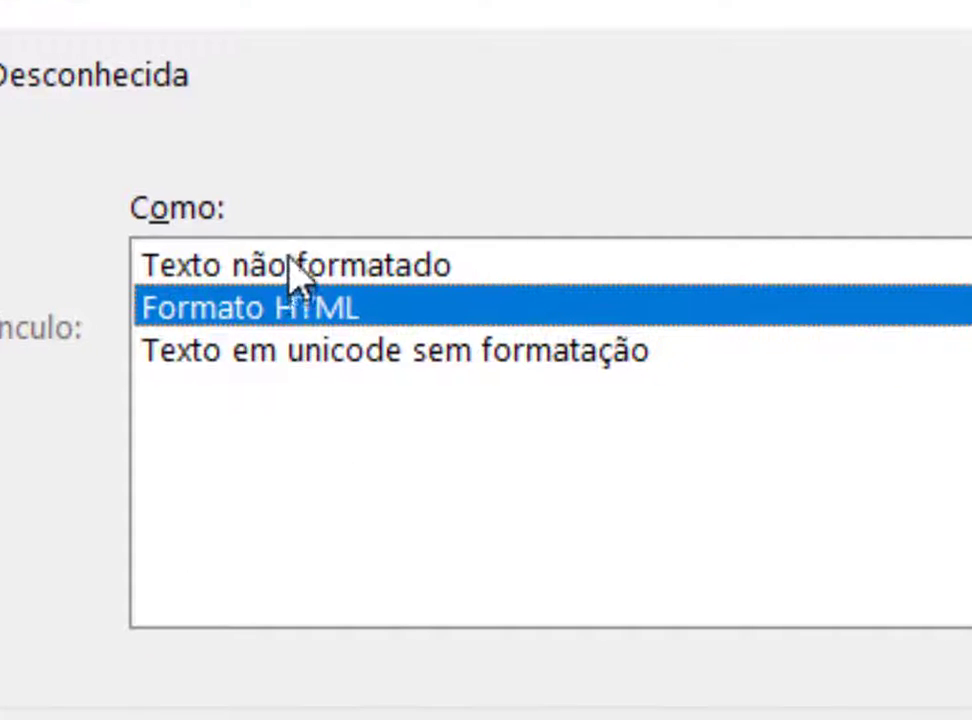
{"action": "left_click", "coordinate": [298, 268]}
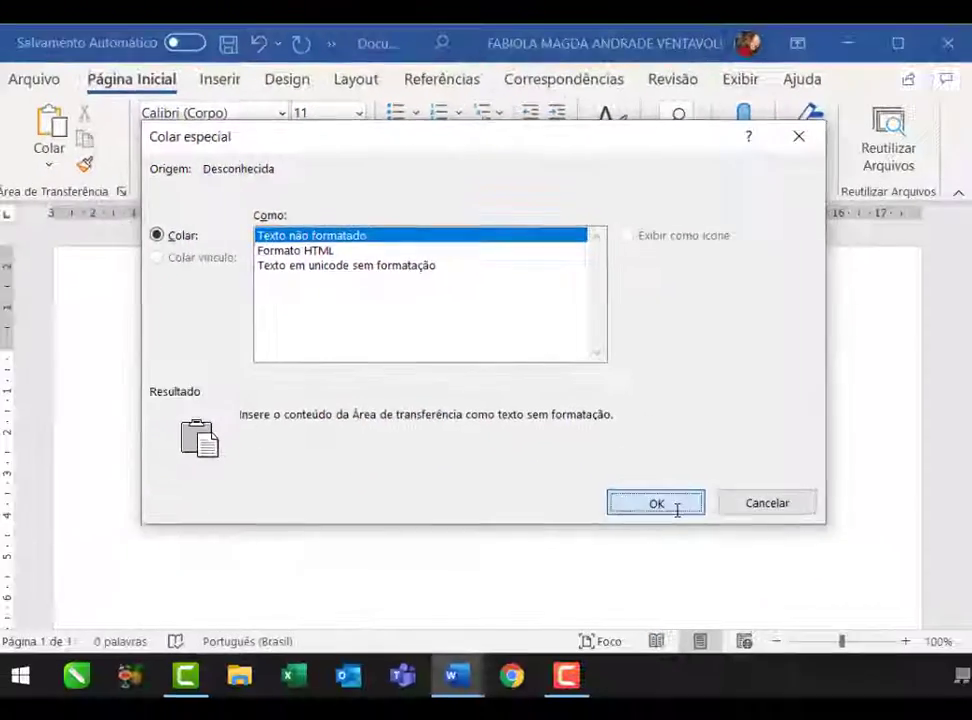
{"action": "left_click", "coordinate": [676, 508]}
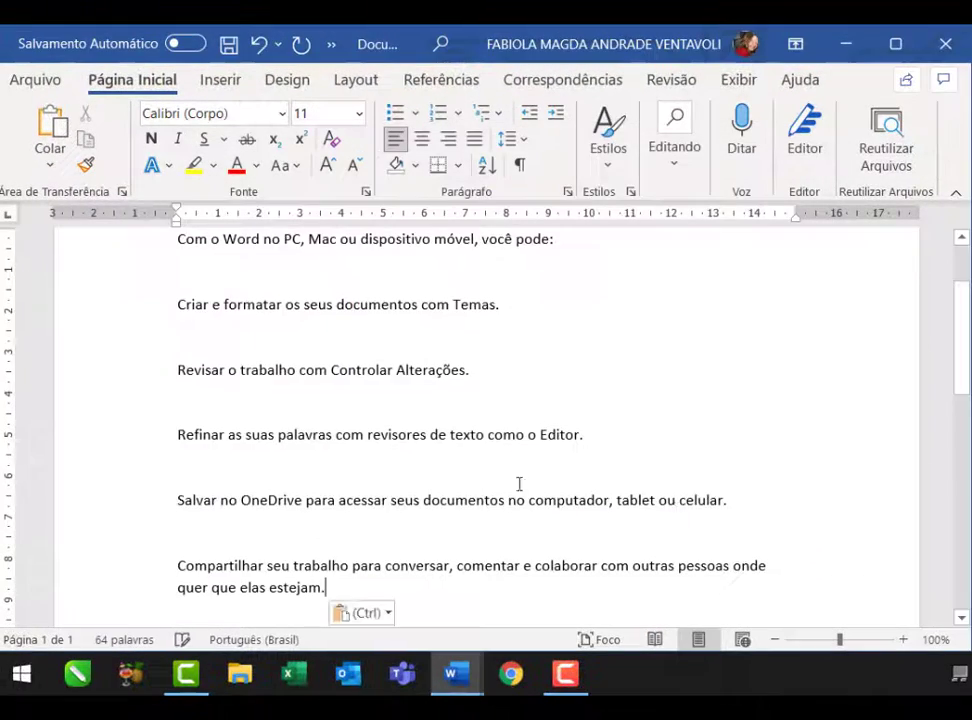
Examine the pasted unformatted text line by line, including the blank lines between items and the paragraph spacing settings.
{"action": "scroll", "coordinate": [393, 562], "scroll_direction": "down", "scroll_amount": 3}
{"action": "left_click", "coordinate": [239, 437]}
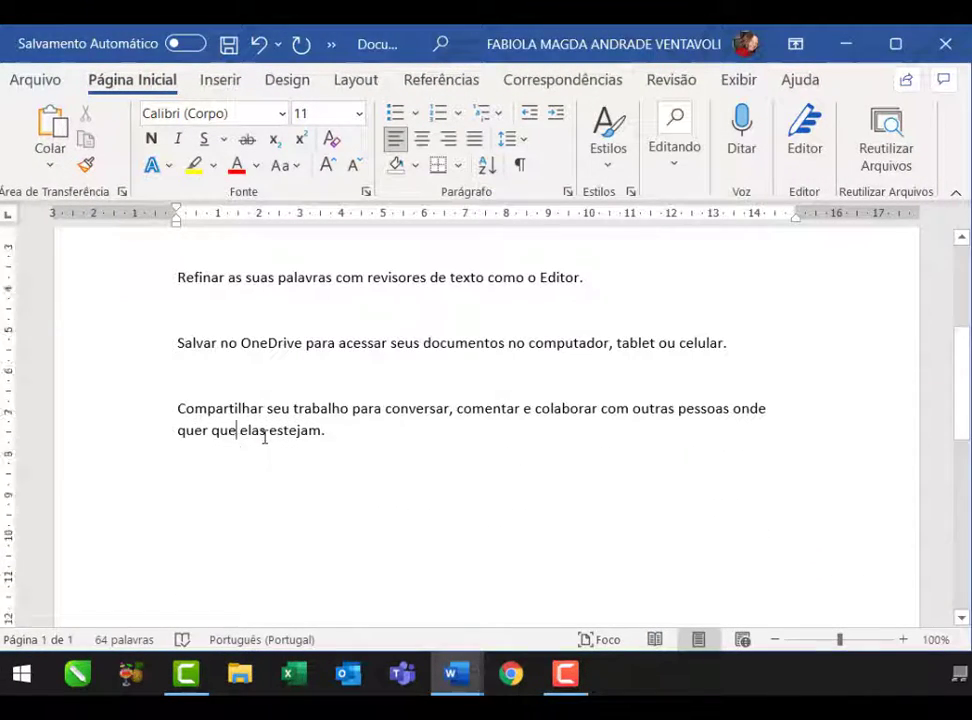
{"action": "scroll", "coordinate": [265, 437], "scroll_direction": "up", "scroll_amount": 5}
{"action": "left_click", "coordinate": [237, 386]}
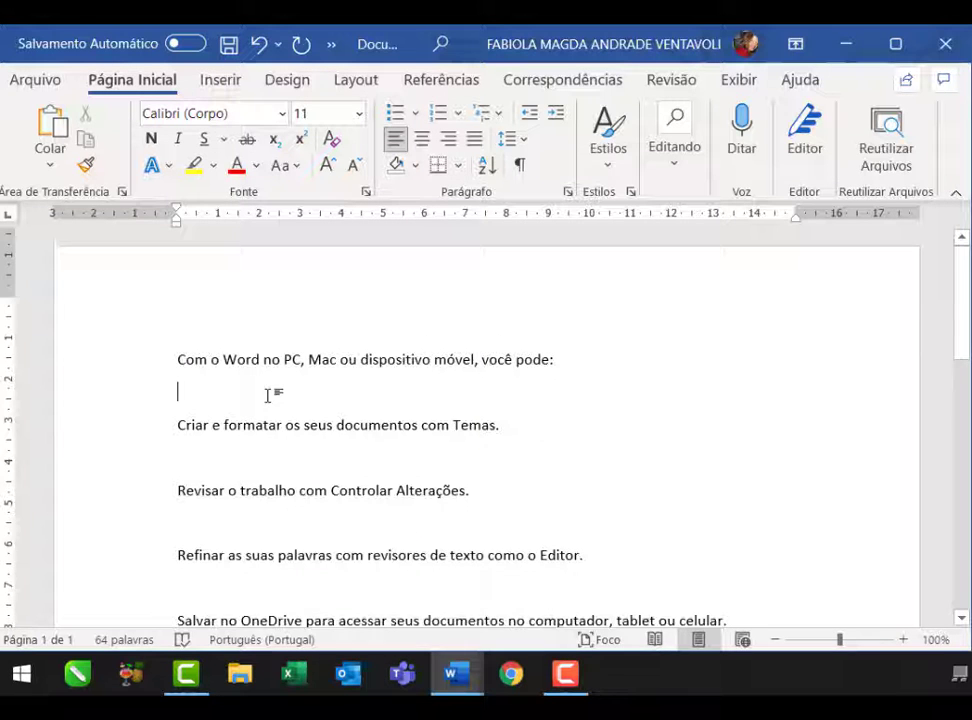
{"action": "scroll", "coordinate": [268, 395], "scroll_direction": "down", "scroll_amount": 6}
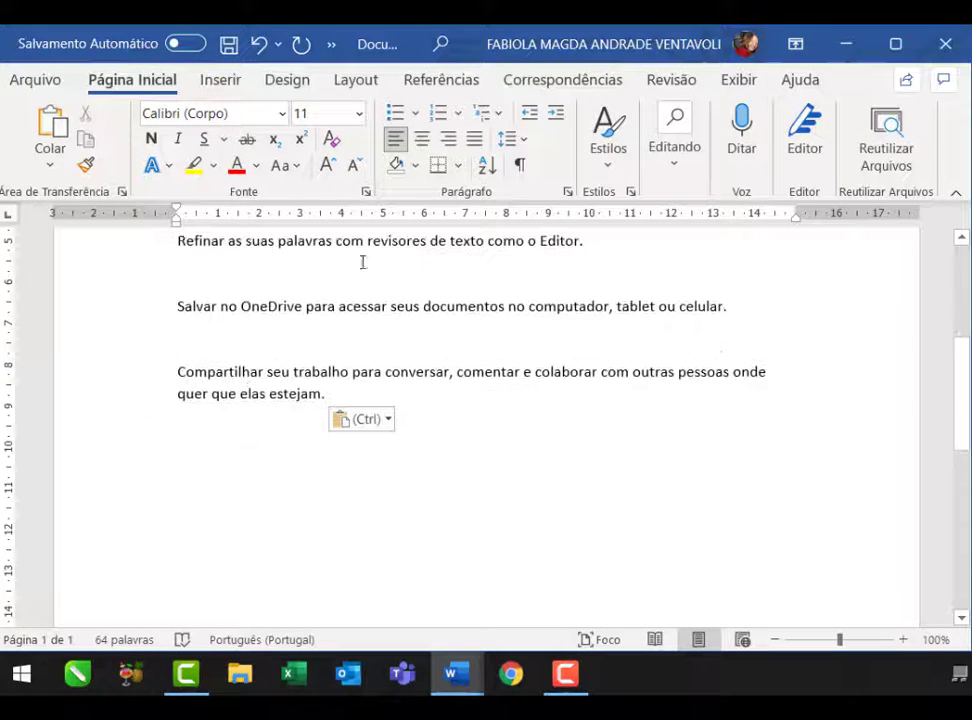
{"action": "left_click", "coordinate": [567, 191]}
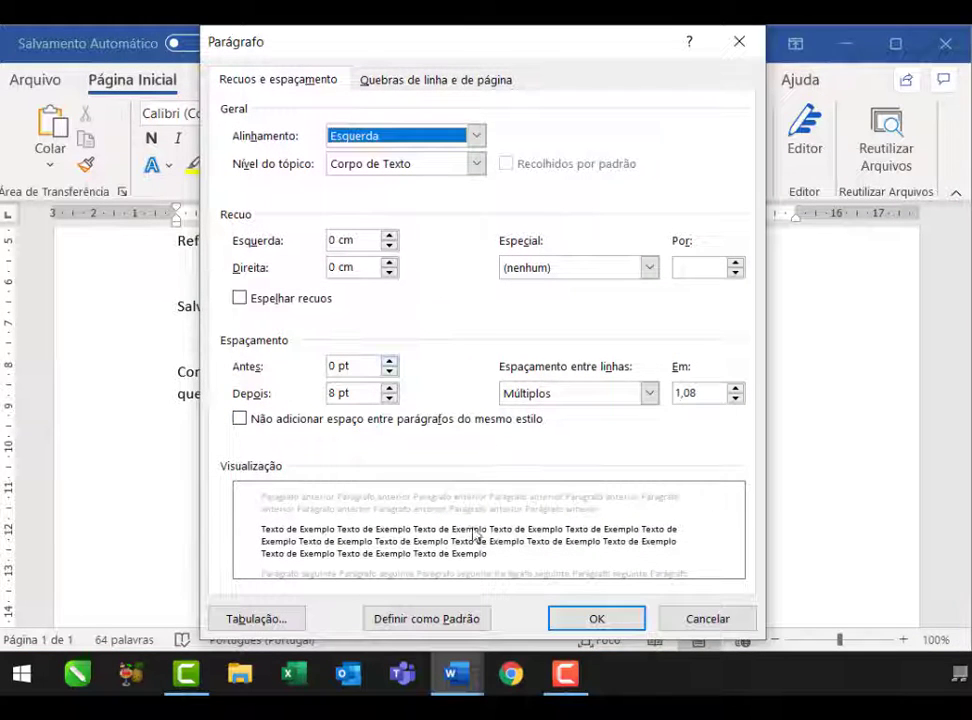
{"action": "left_click", "coordinate": [690, 617]}
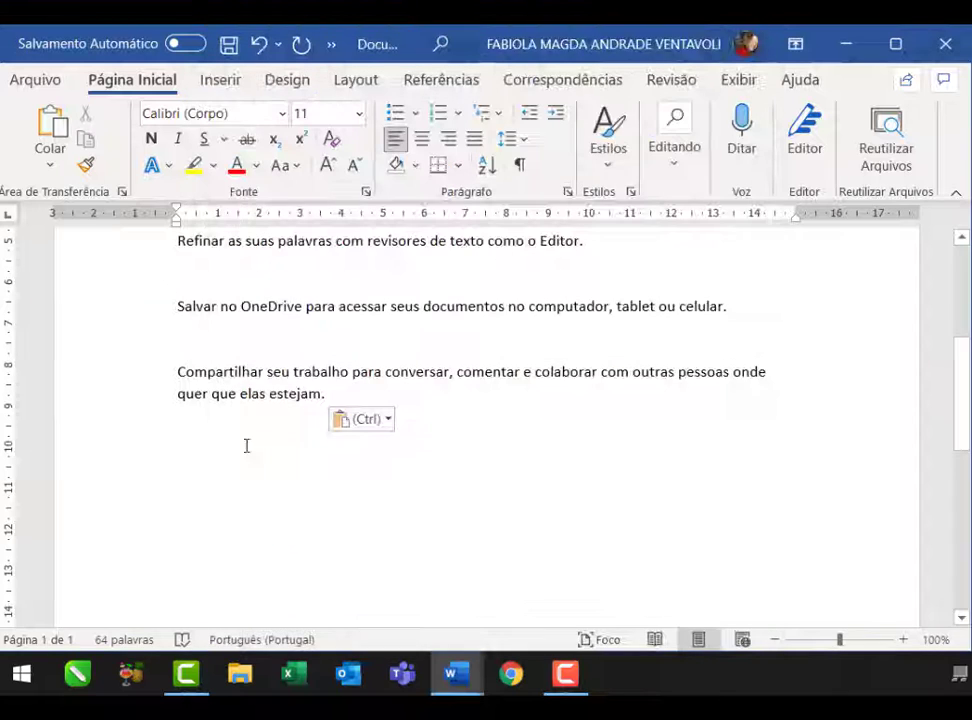
{"action": "scroll", "coordinate": [406, 501], "scroll_direction": "up", "scroll_amount": 4}
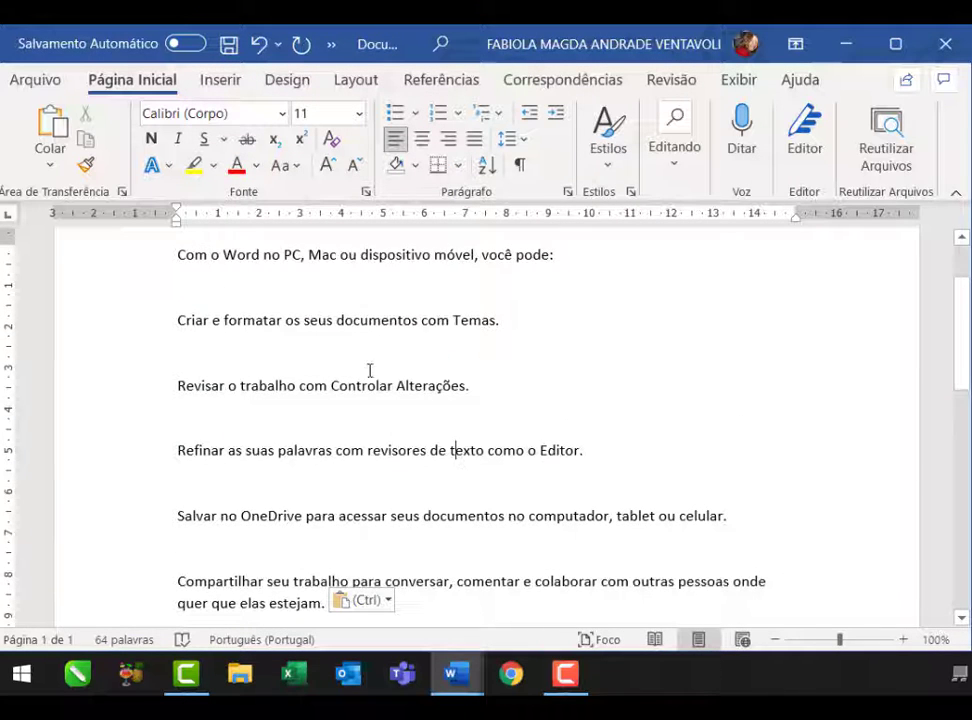
{"action": "scroll", "coordinate": [375, 371], "scroll_direction": "up", "scroll_amount": 2}
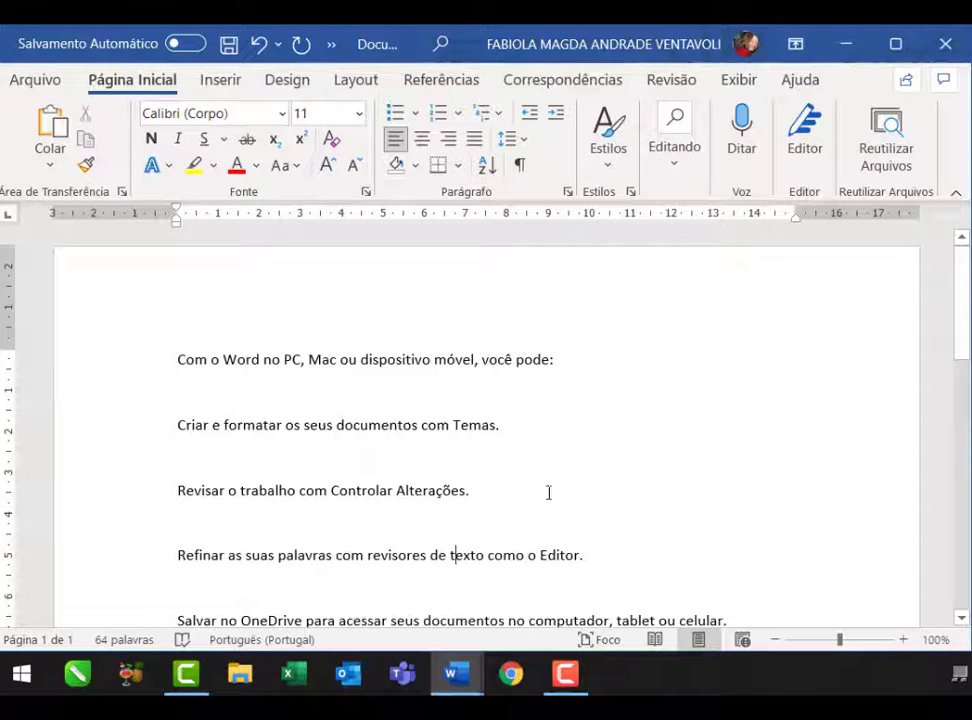
{"action": "scroll", "coordinate": [377, 462], "scroll_direction": "down", "scroll_amount": 1}
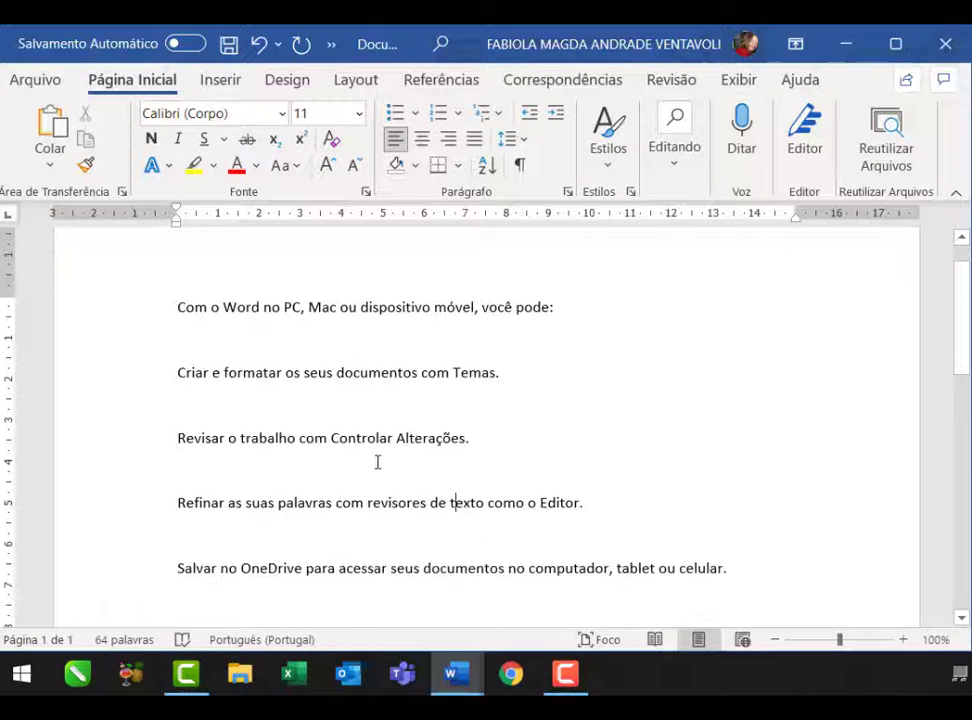
{"action": "scroll", "coordinate": [200, 440], "scroll_direction": "up", "scroll_amount": 1}
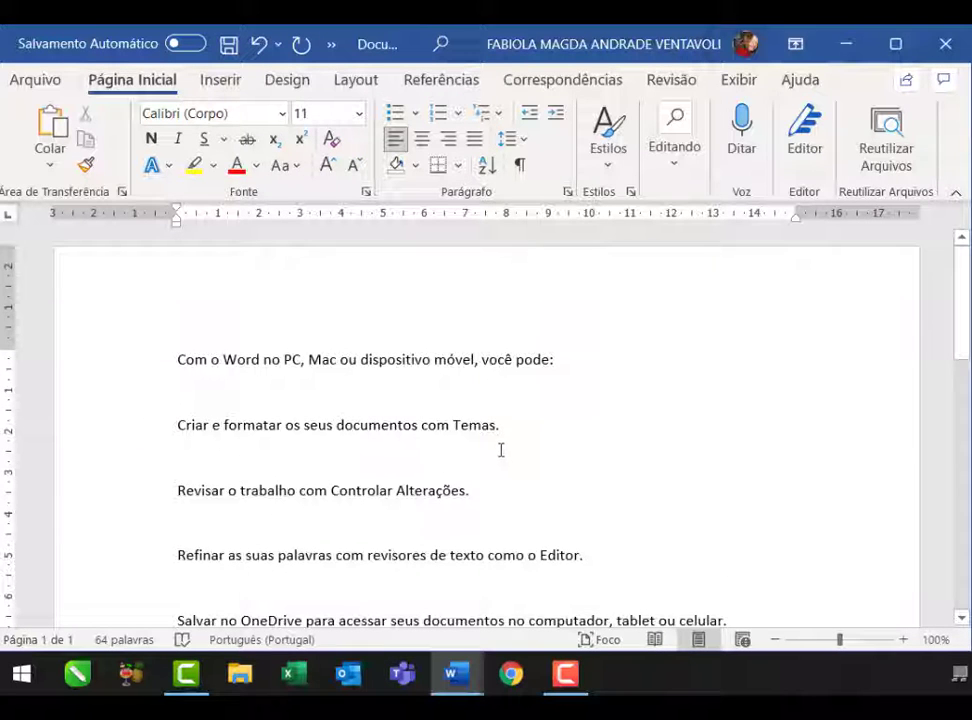
{"action": "scroll", "coordinate": [444, 532], "scroll_direction": "down", "scroll_amount": 2}
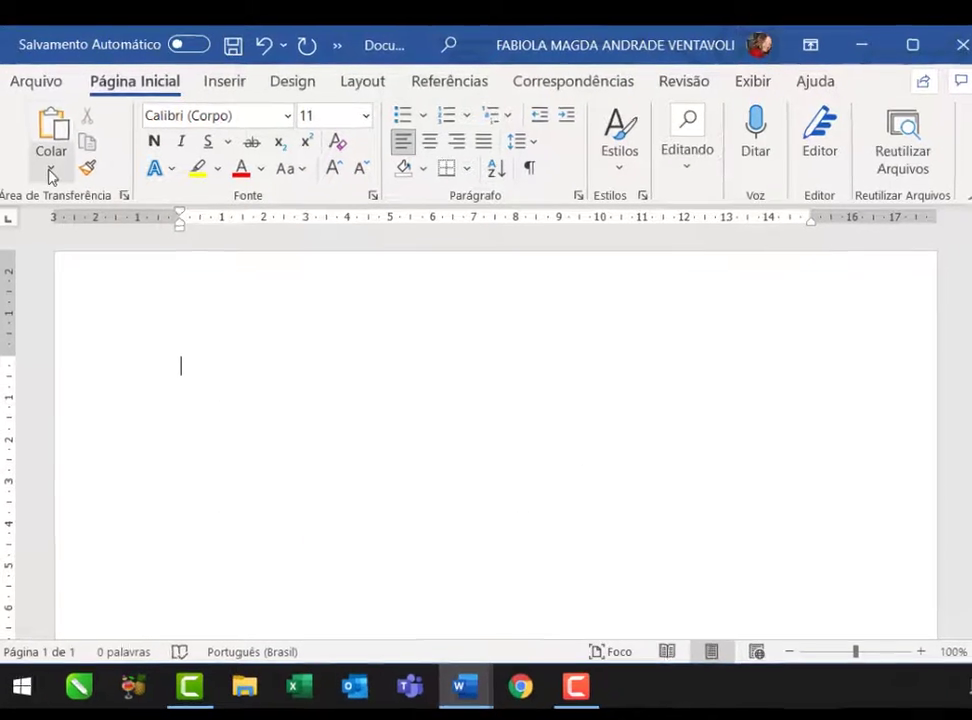
{"action": "left_click", "coordinate": [51, 172]}
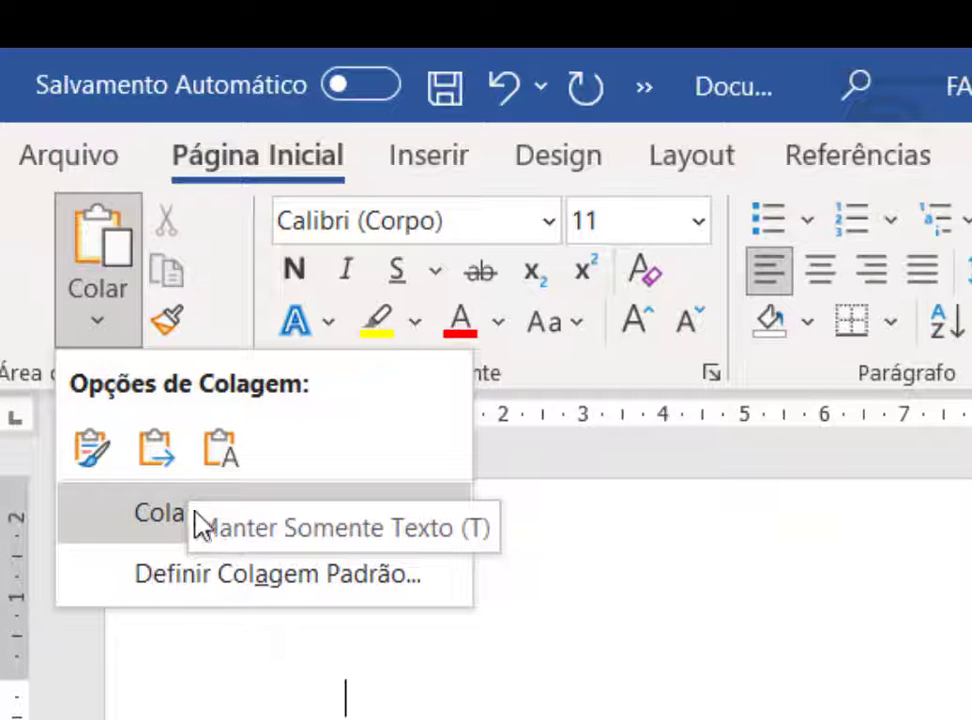
{"action": "left_click", "coordinate": [167, 224]}
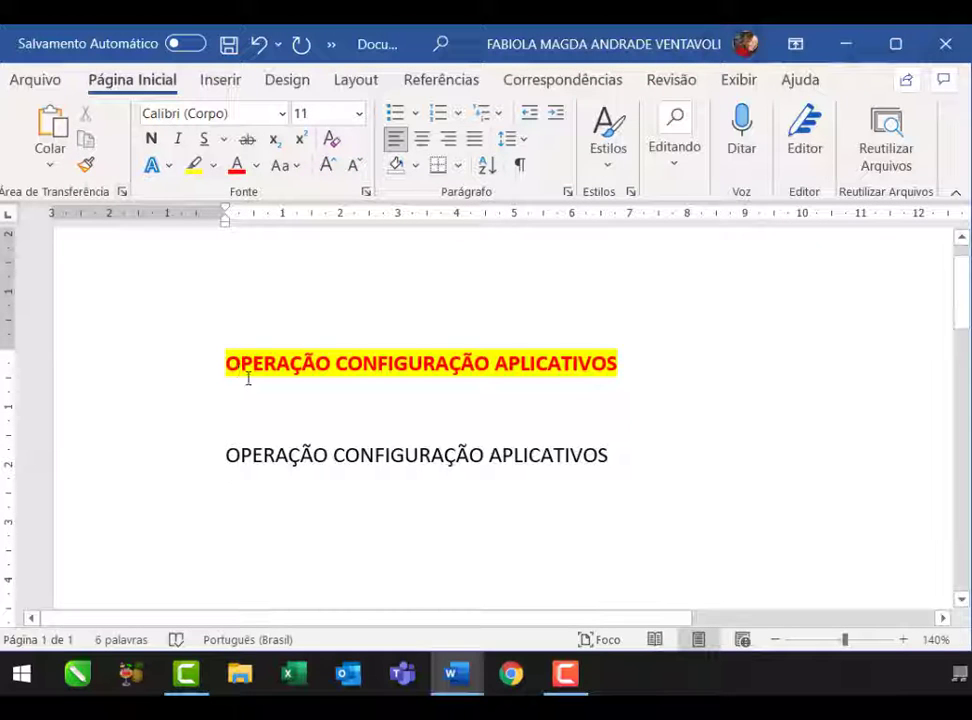
Copy the formatting of the bold red highlighted title to the plain "OPERAÇÃO CONFIGURAÇÃO APLICATIVOS" line below with the Format Painter.
{"action": "left_click", "coordinate": [206, 372]}
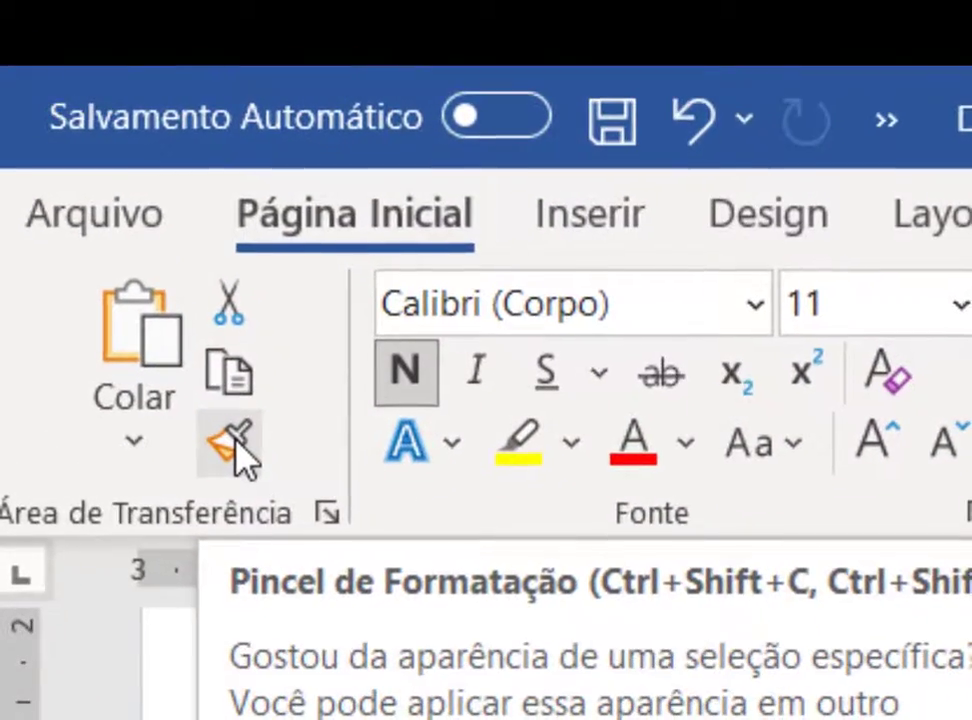
{"action": "left_click", "coordinate": [236, 448]}
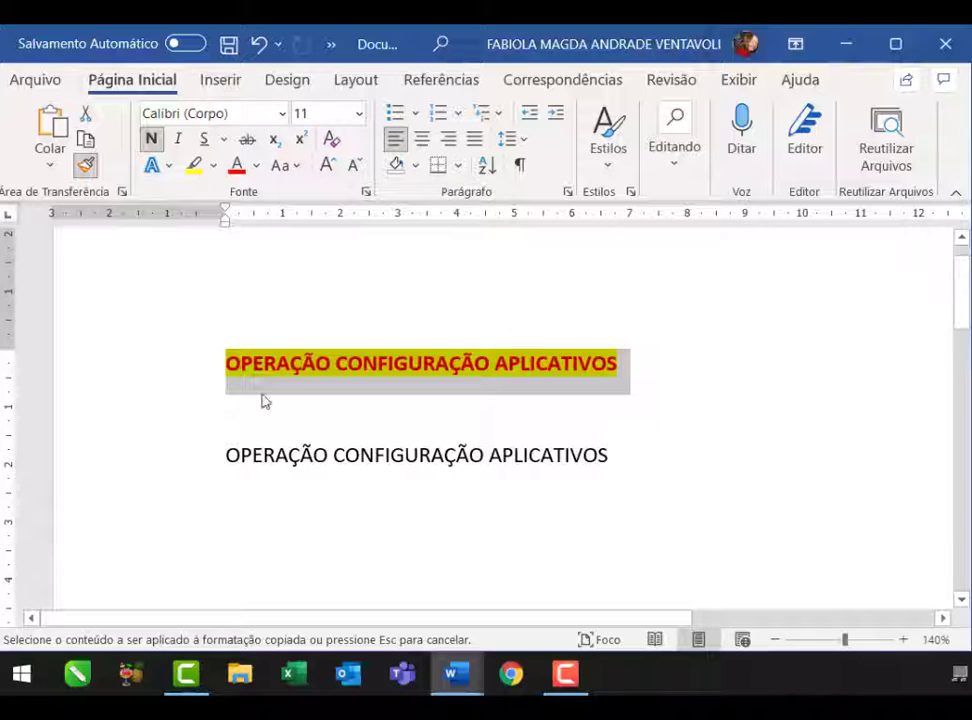
{"action": "left_click_drag", "start_coordinate": [222, 457], "coordinate": [570, 466]}
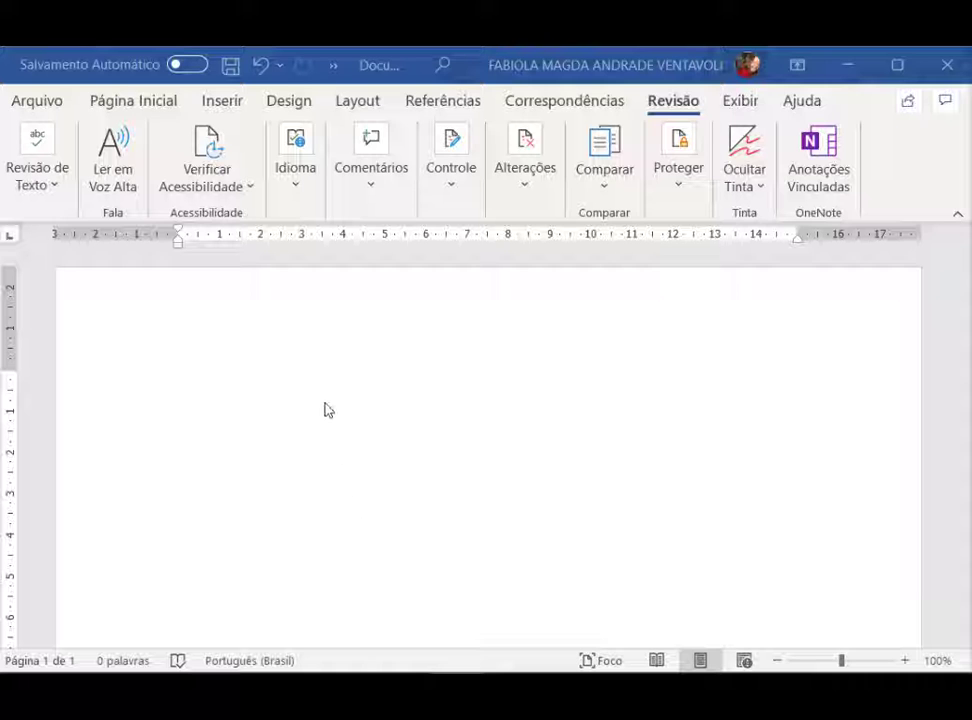
Zoom in on the blank document and write "Equipe equpe" on the first line.
{"action": "left_click", "coordinate": [906, 661]}
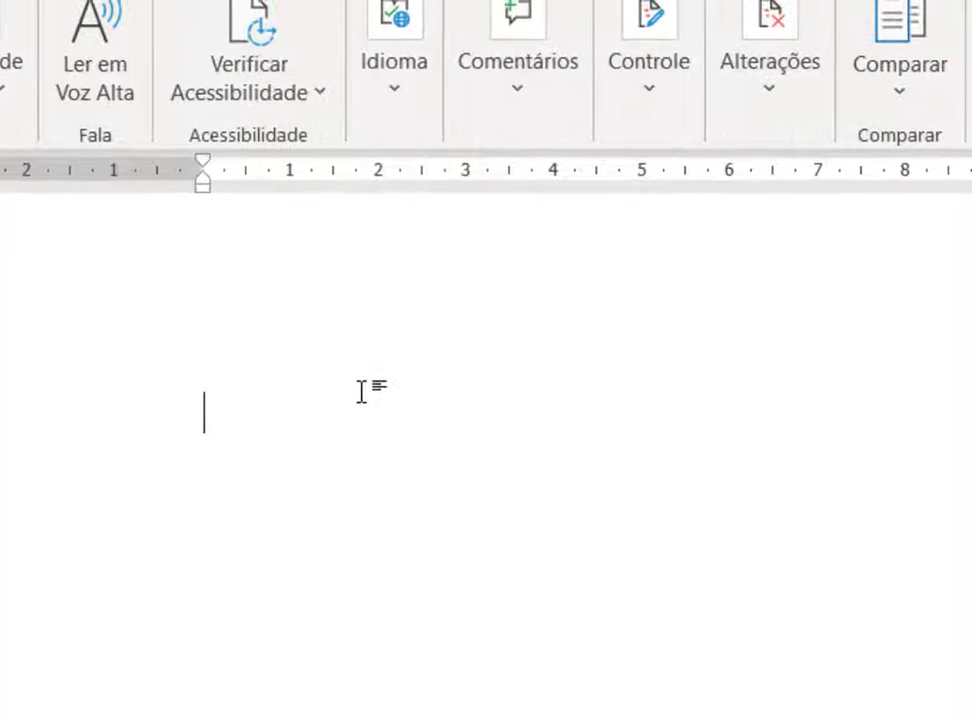
{"action": "type", "text": "e"}
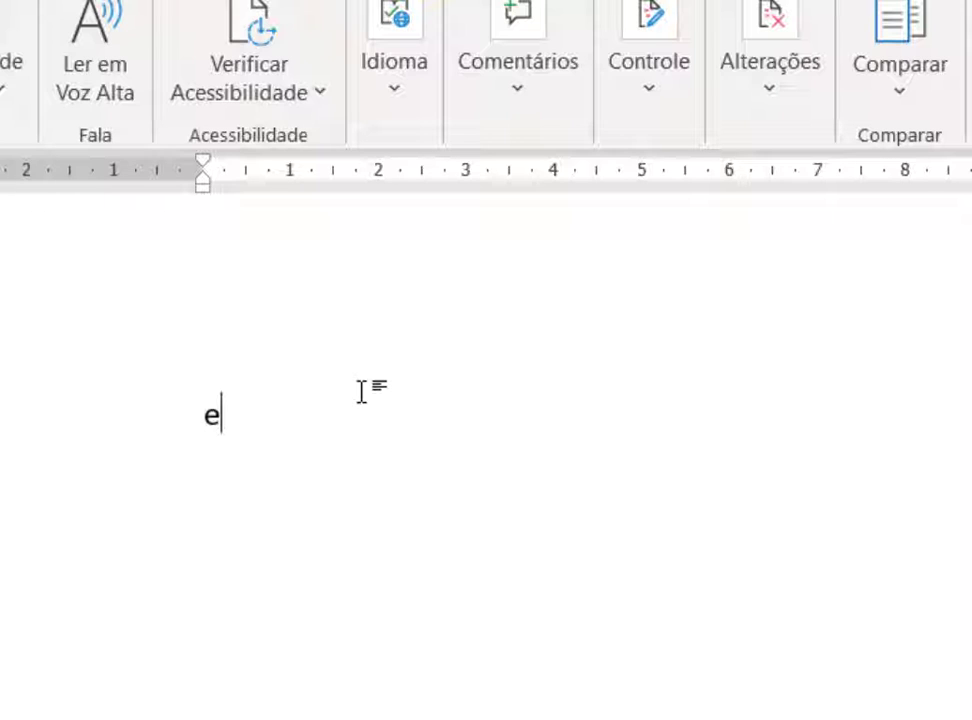
{"action": "type", "text": "quipe "}
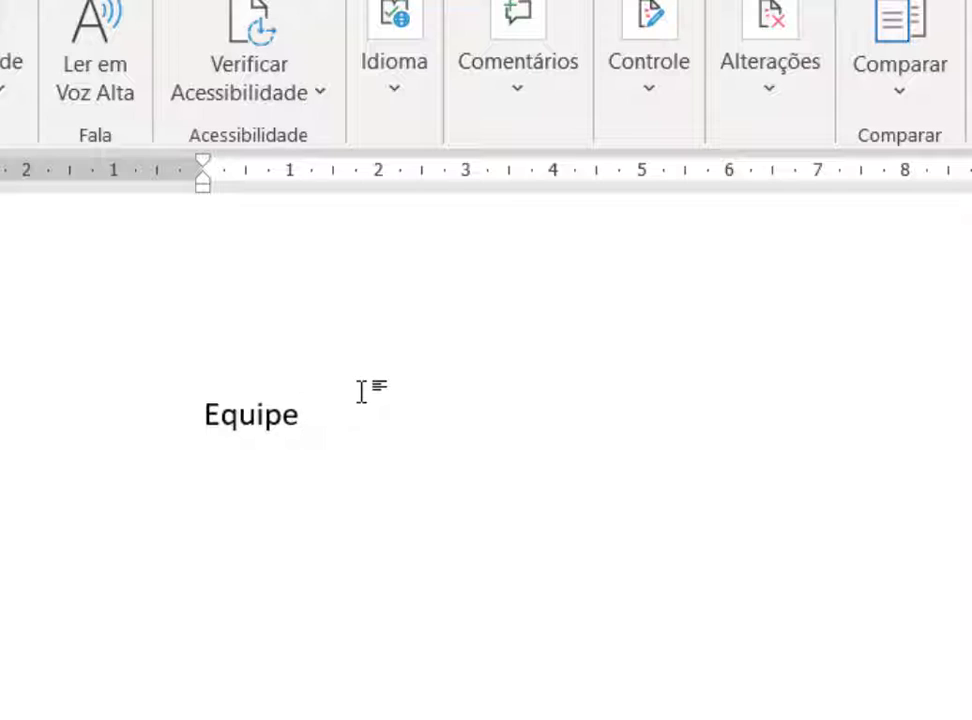
{"action": "type", "text": "equpe"}
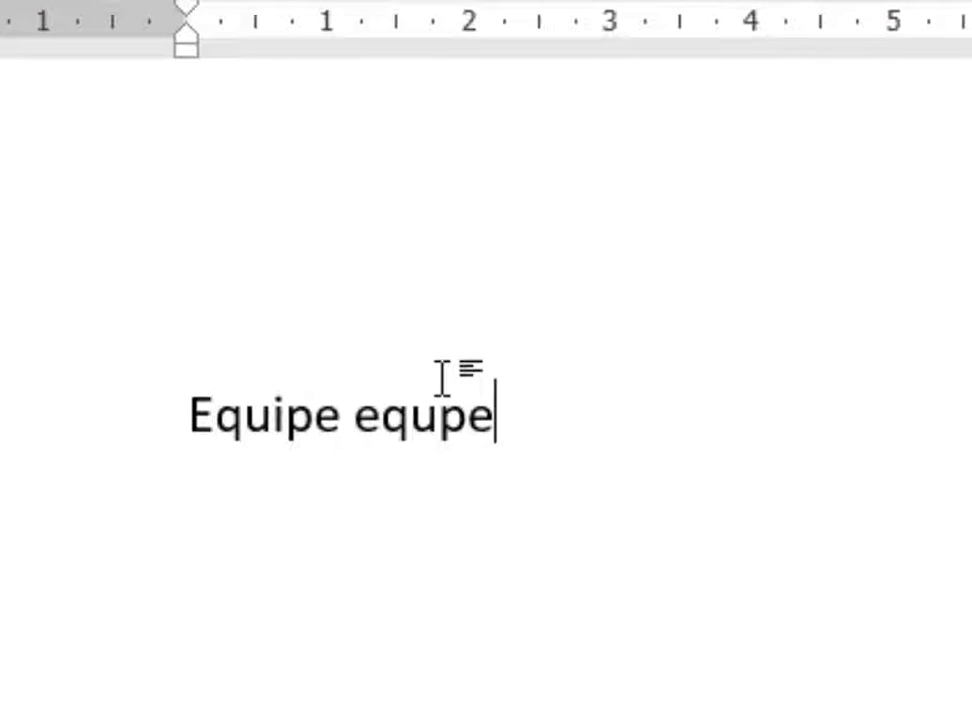
Correct the second word, "equpe", to "equipe" by inserting the missing letter.
{"action": "left_click", "coordinate": [384, 640]}
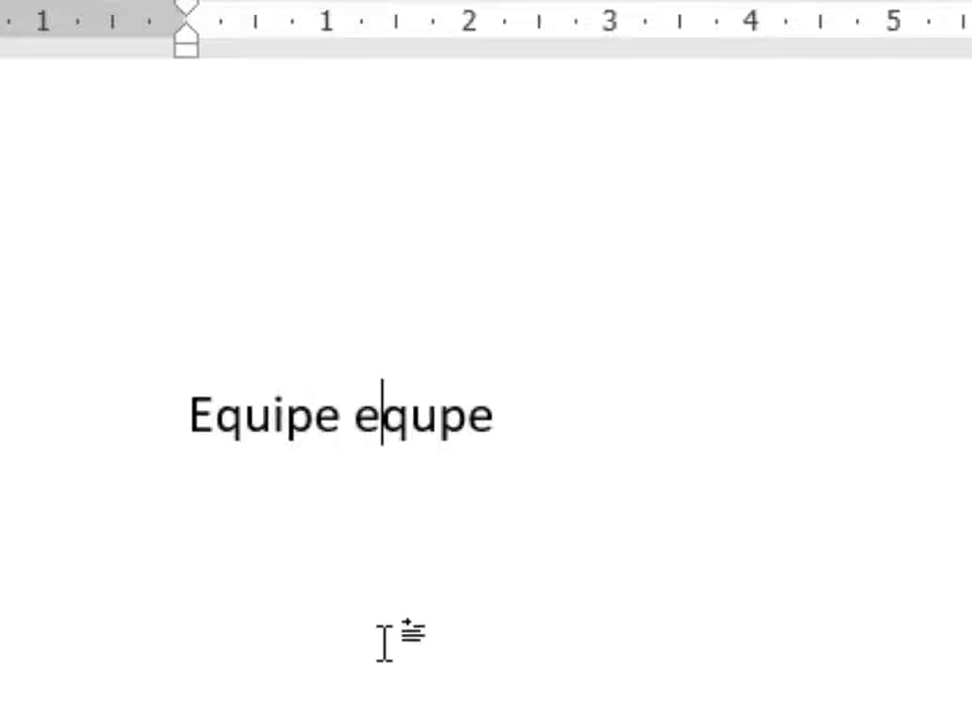
{"action": "left_click", "coordinate": [505, 447]}
{"action": "left_click", "coordinate": [430, 576]}
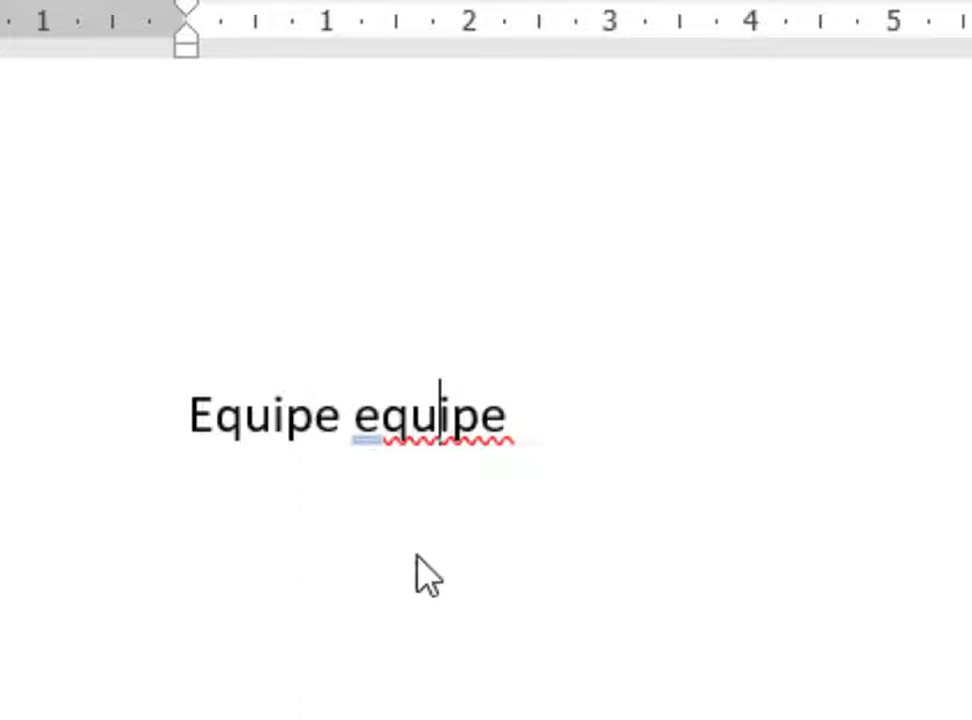
Check the spelling suggestion for the second "equipe" and delete the repeated word (Excluir a palavra repetida).
{"action": "right_click", "coordinate": [373, 440]}
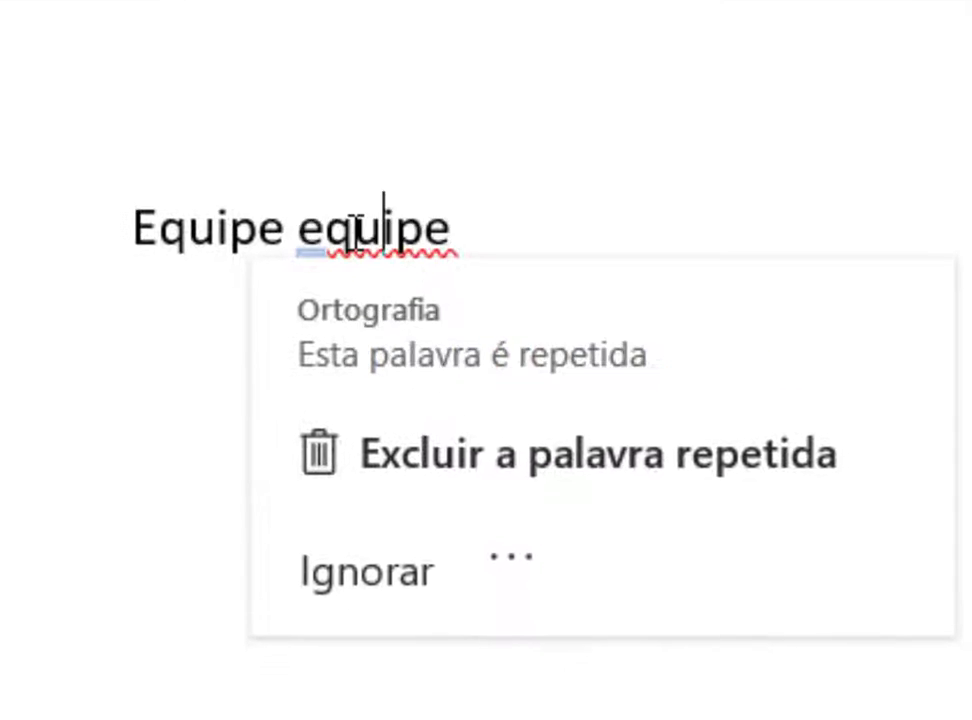
{"action": "left_click", "coordinate": [462, 236]}
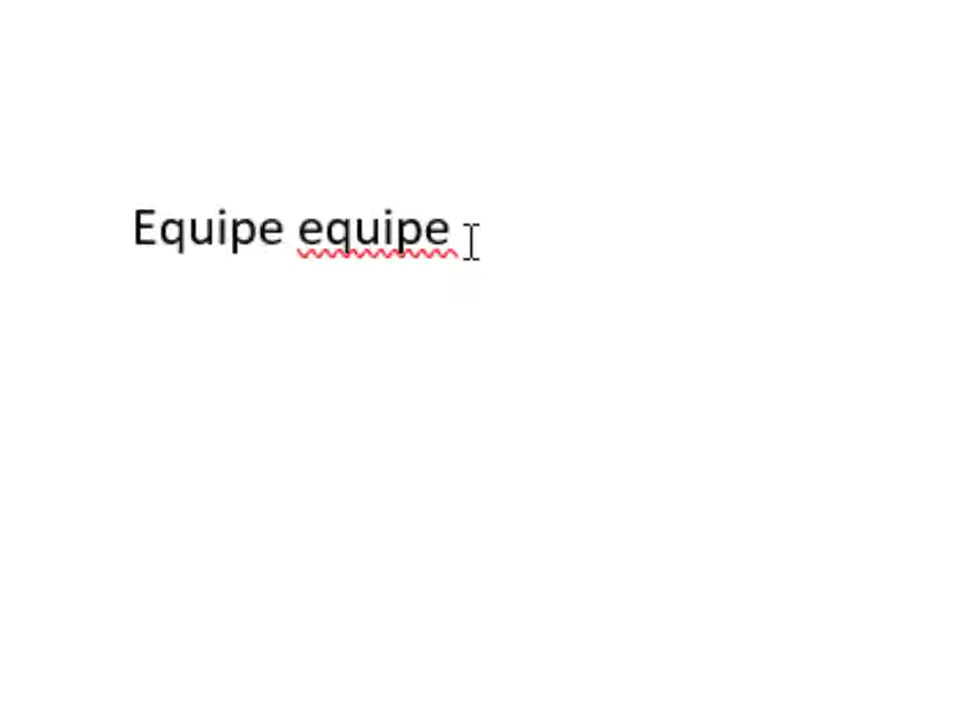
{"action": "left_click", "coordinate": [385, 232]}
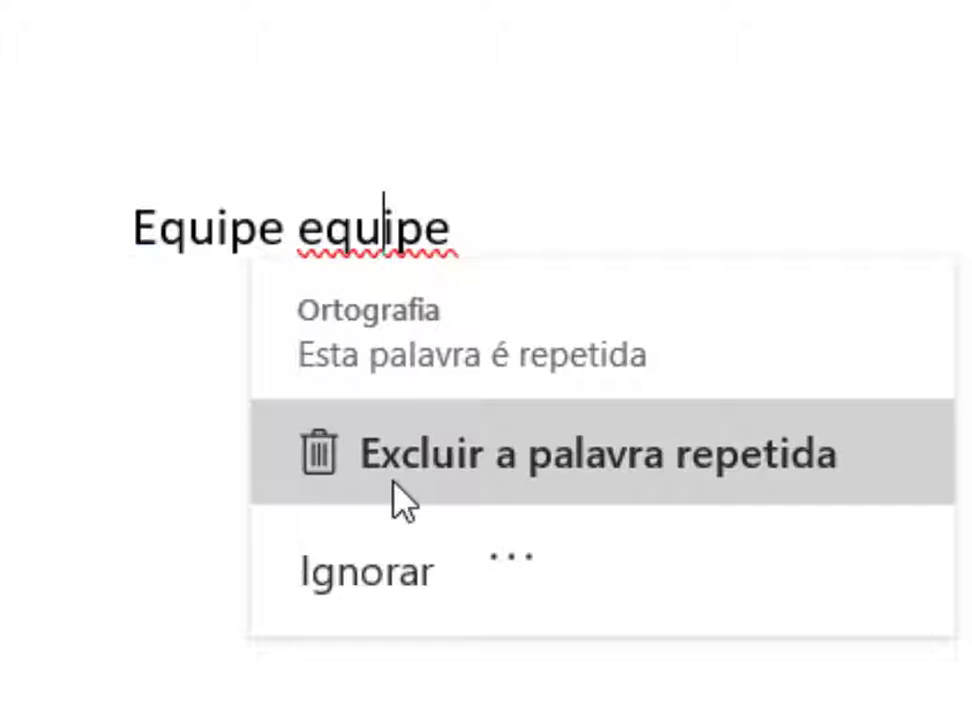
{"action": "left_click", "coordinate": [425, 226]}
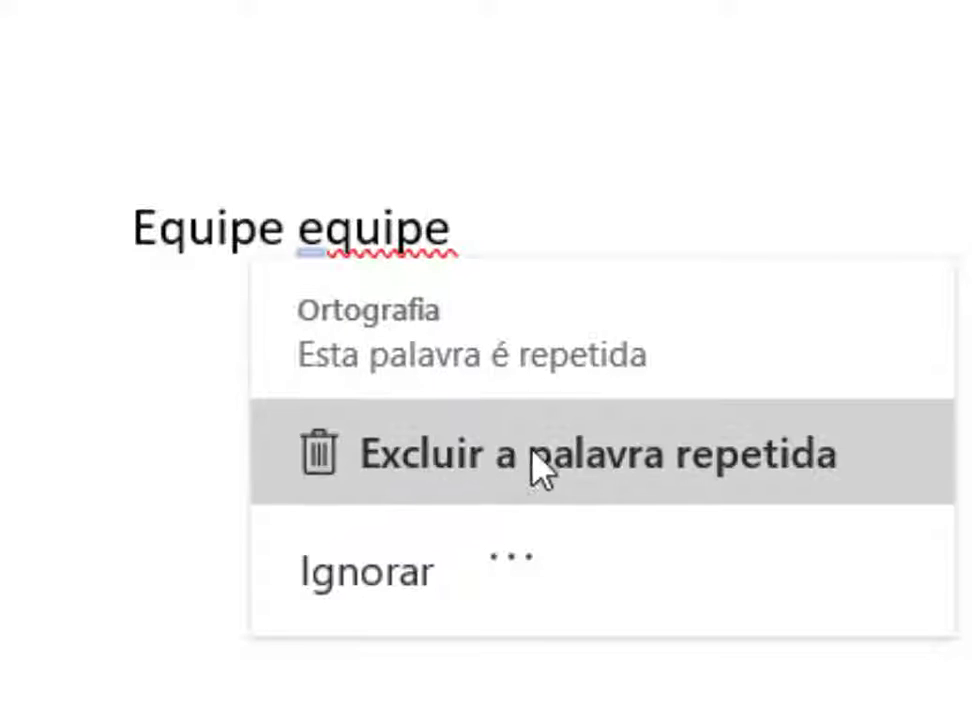
{"action": "left_click", "coordinate": [625, 473]}
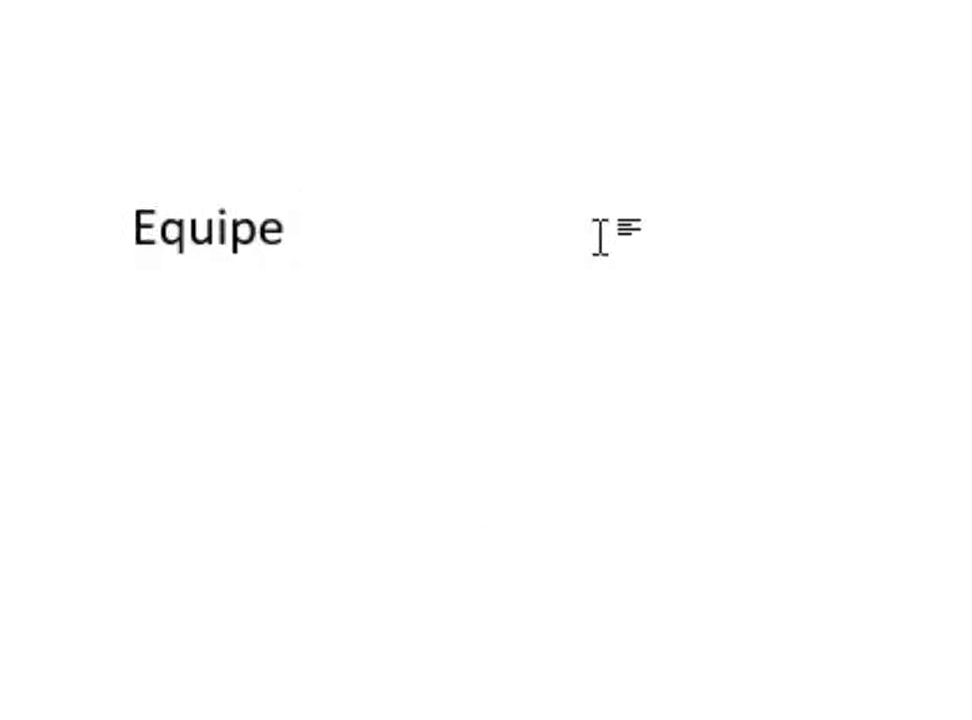
{"action": "type", "text": "grafia"}
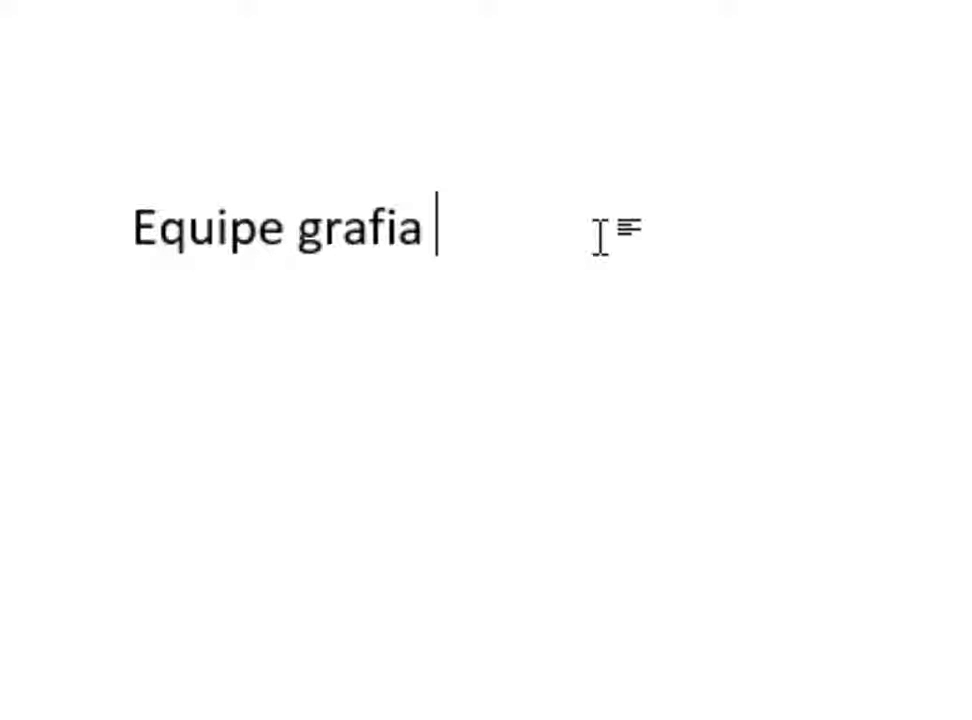
{"action": "key", "text": "BackSpace"}
{"action": "key", "text": "BackSpace"}
{"action": "key", "text": "BackSpace"}
{"action": "key", "text": "BackSpace"}
{"action": "key", "text": "BackSpace"}
{"action": "key", "text": "BackSpace"}
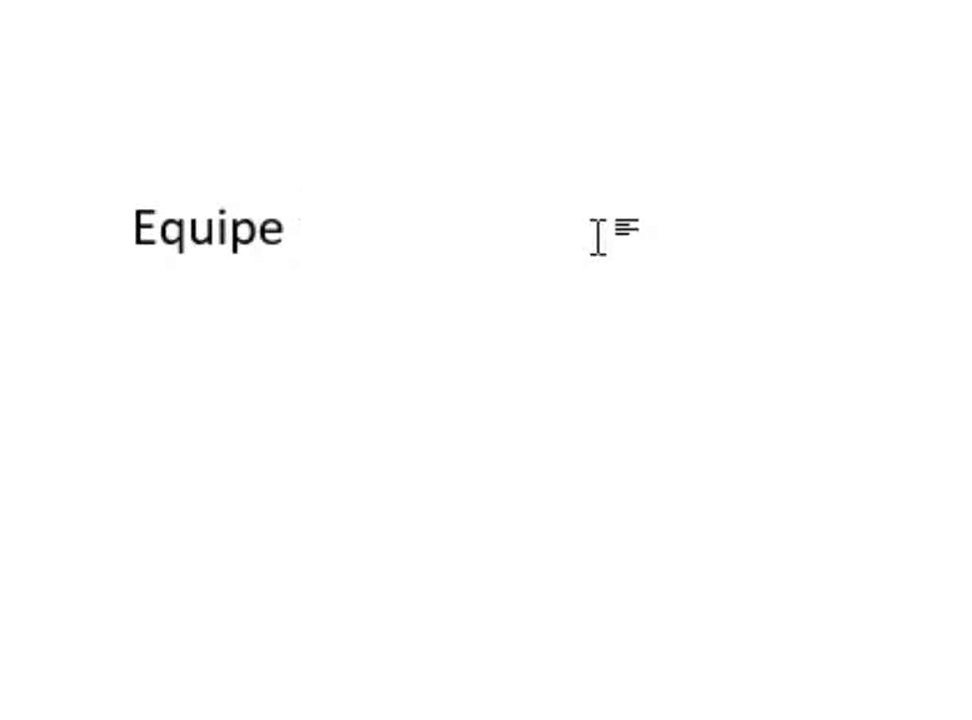
Write a person's first name in lowercase after "Equipe" and check the spelling suggestions for it.
{"action": "type", "text": "fabiola"}
{"action": "left_click_drag", "start_coordinate": [312, 222], "coordinate": [488, 268]}
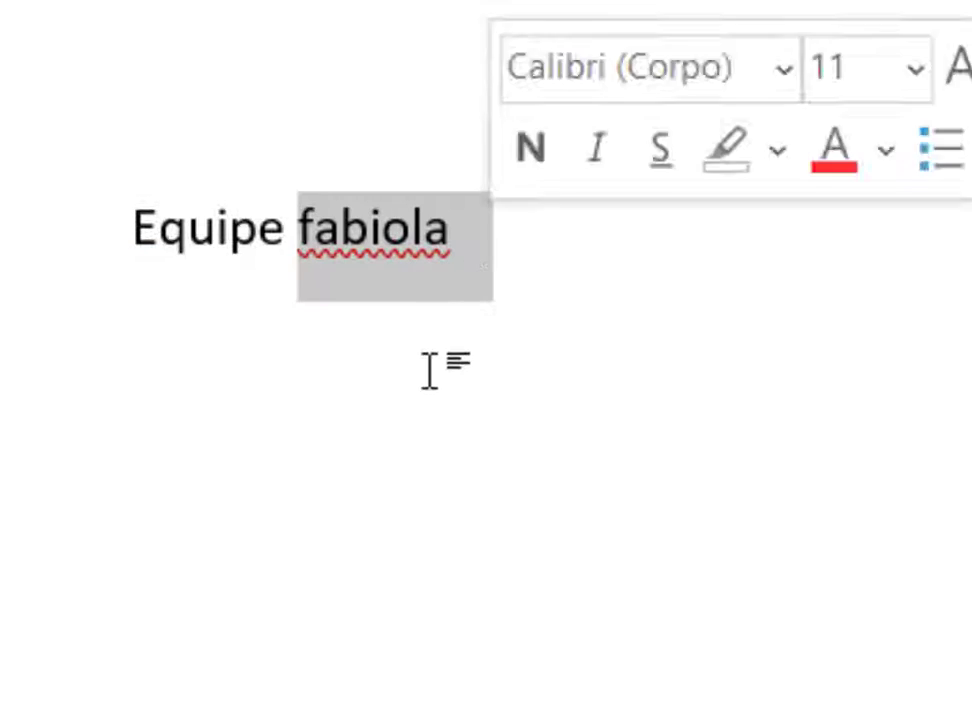
{"action": "right_click", "coordinate": [391, 300]}
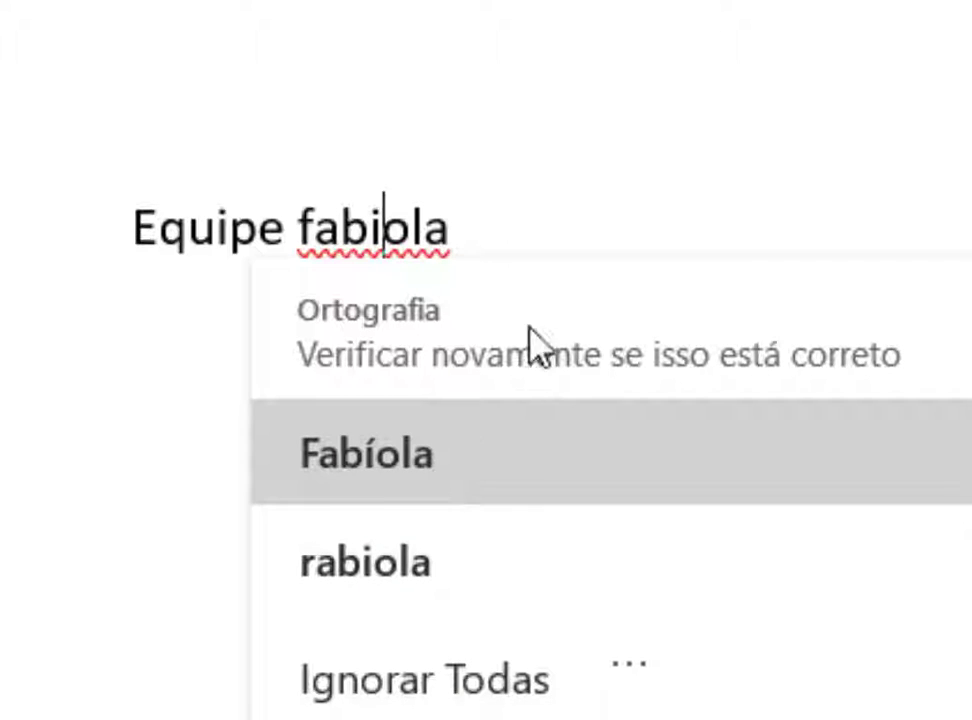
{"action": "left_click", "coordinate": [530, 224]}
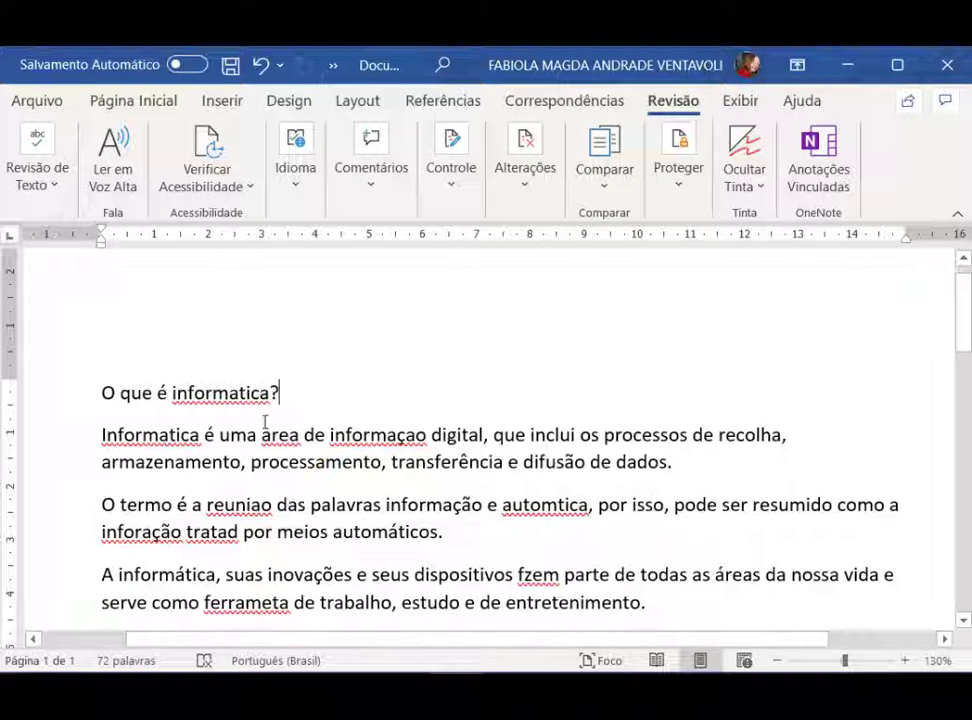
{"action": "key", "text": "ctrl+z"}
{"action": "scroll", "coordinate": [265, 421], "scroll_direction": "down", "scroll_amount": 3}
{"action": "scroll", "coordinate": [265, 421], "scroll_direction": "up", "scroll_amount": 3}
{"action": "key", "text": "ctrl+y"}
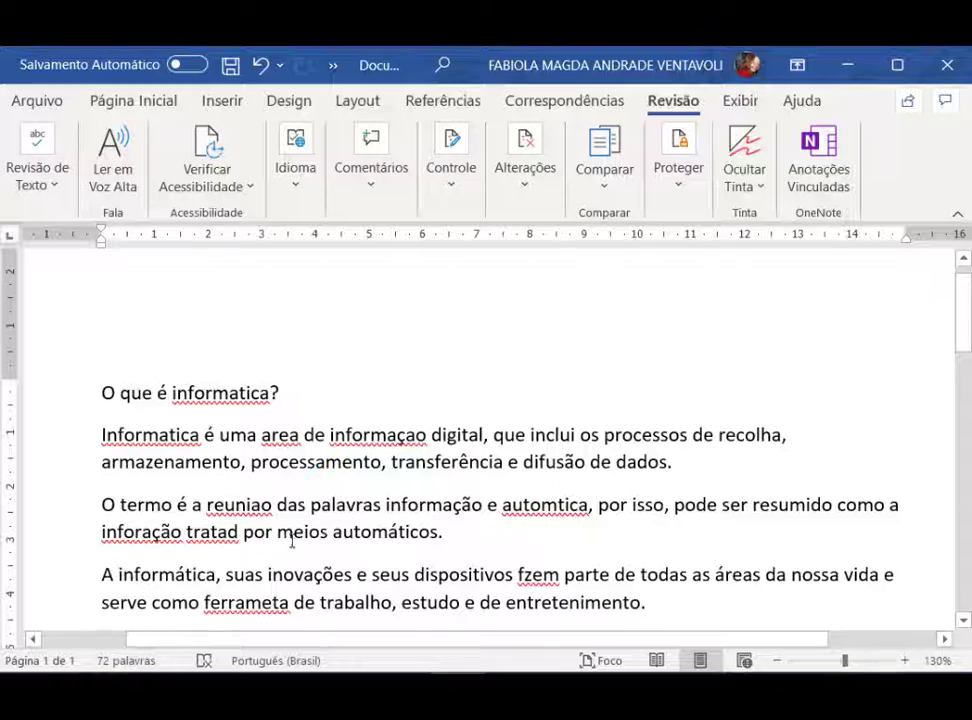
Check the spelling suggestion for "informatica" in the title line of the informatics text.
{"action": "scroll", "coordinate": [292, 540], "scroll_direction": "down", "scroll_amount": 2}
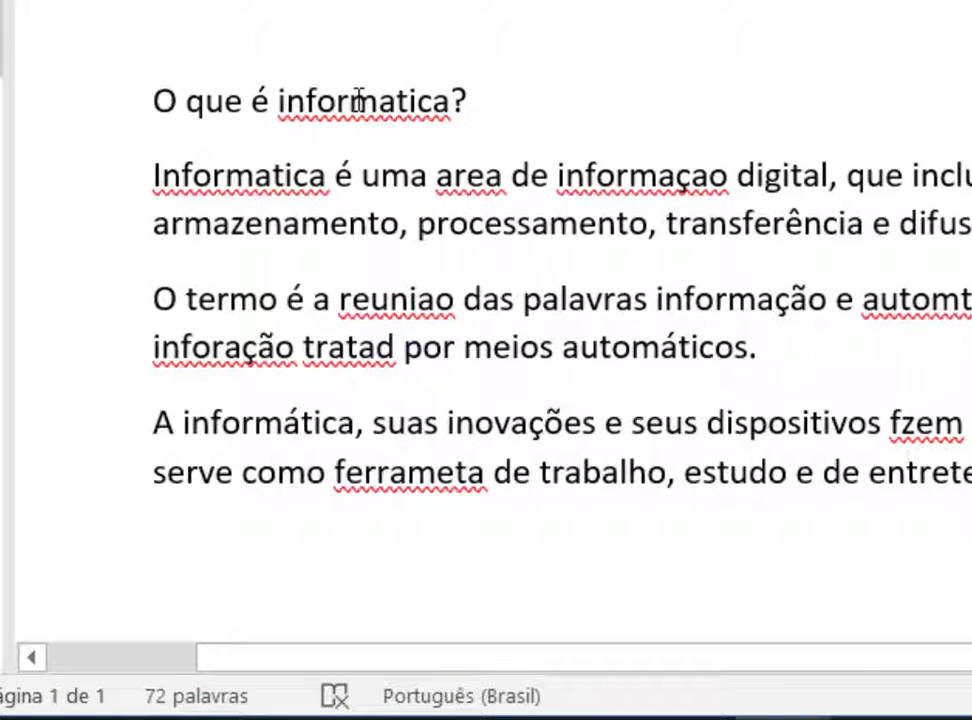
{"action": "left_click", "coordinate": [363, 84]}
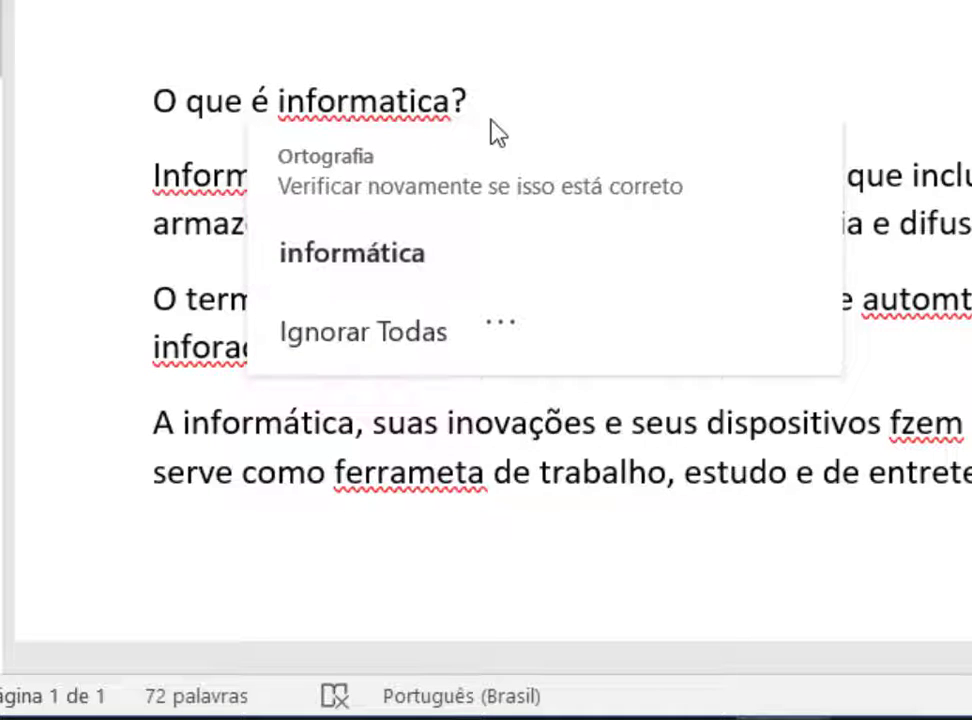
{"action": "left_click", "coordinate": [673, 409]}
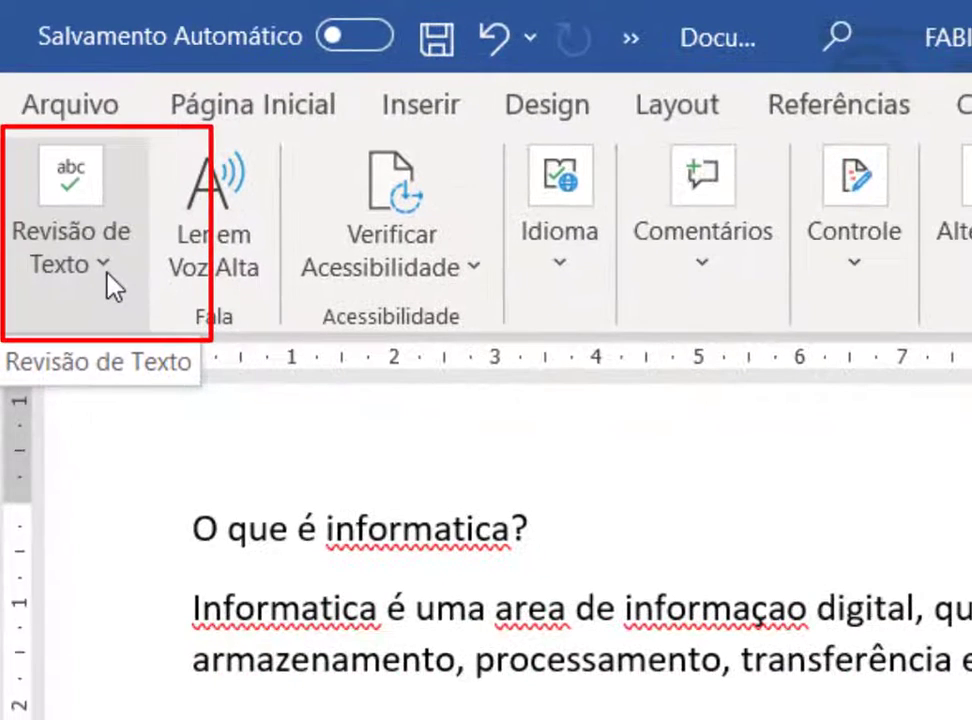
Start the Editor check on the document and correct "informatica" in the title to "informática".
{"action": "left_click", "coordinate": [185, 462]}
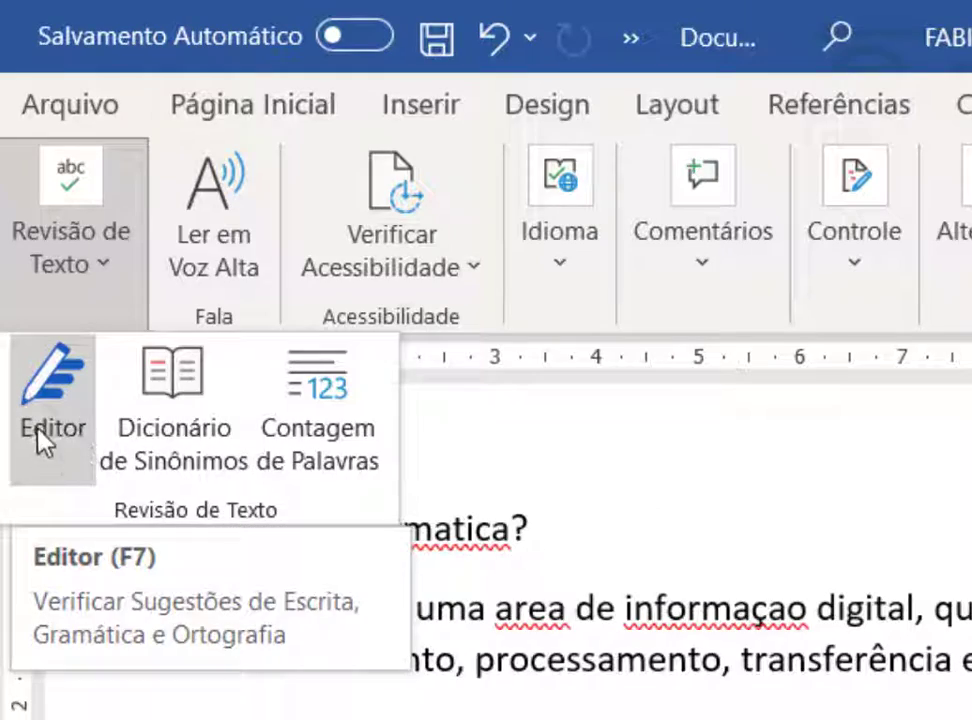
{"action": "left_click", "coordinate": [38, 428]}
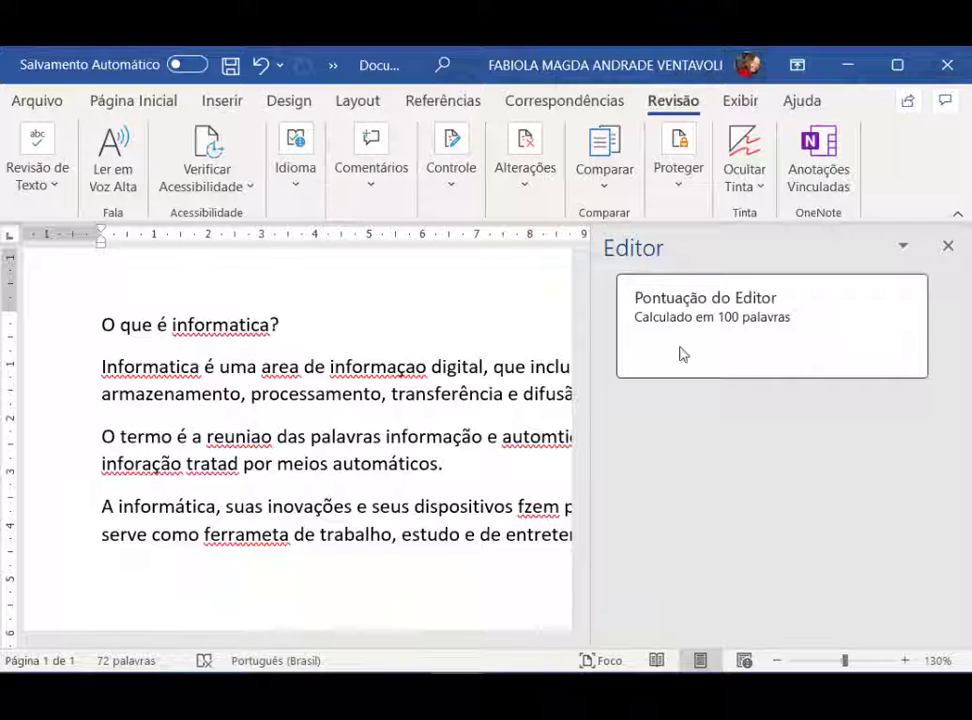
{"action": "left_click", "coordinate": [374, 505]}
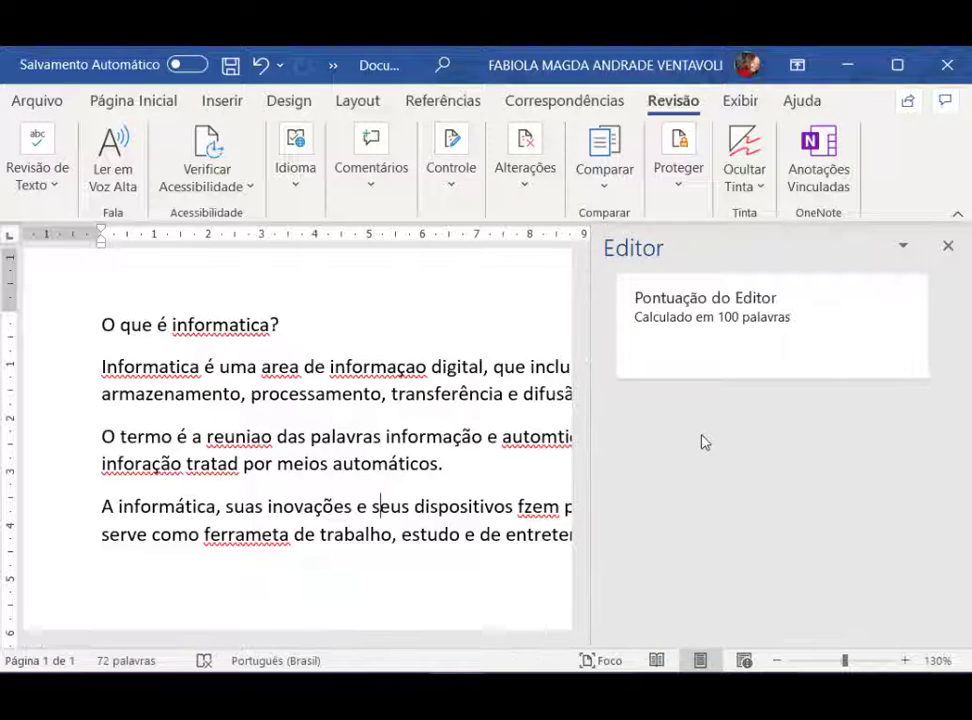
{"action": "left_click", "coordinate": [146, 394]}
{"action": "left_click", "coordinate": [215, 322]}
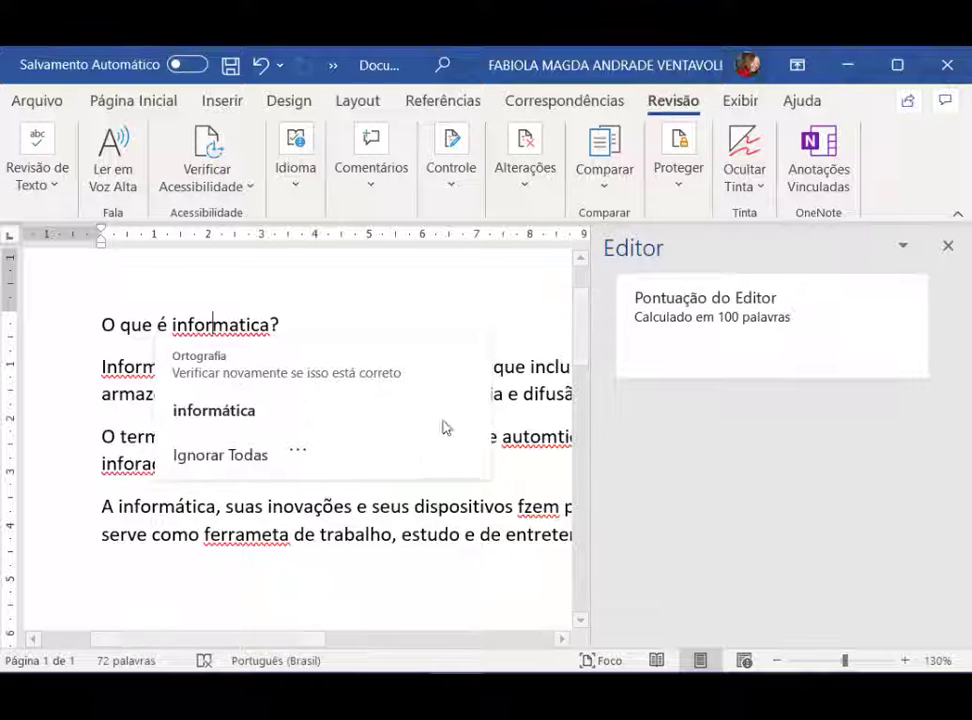
{"action": "left_click", "coordinate": [433, 534]}
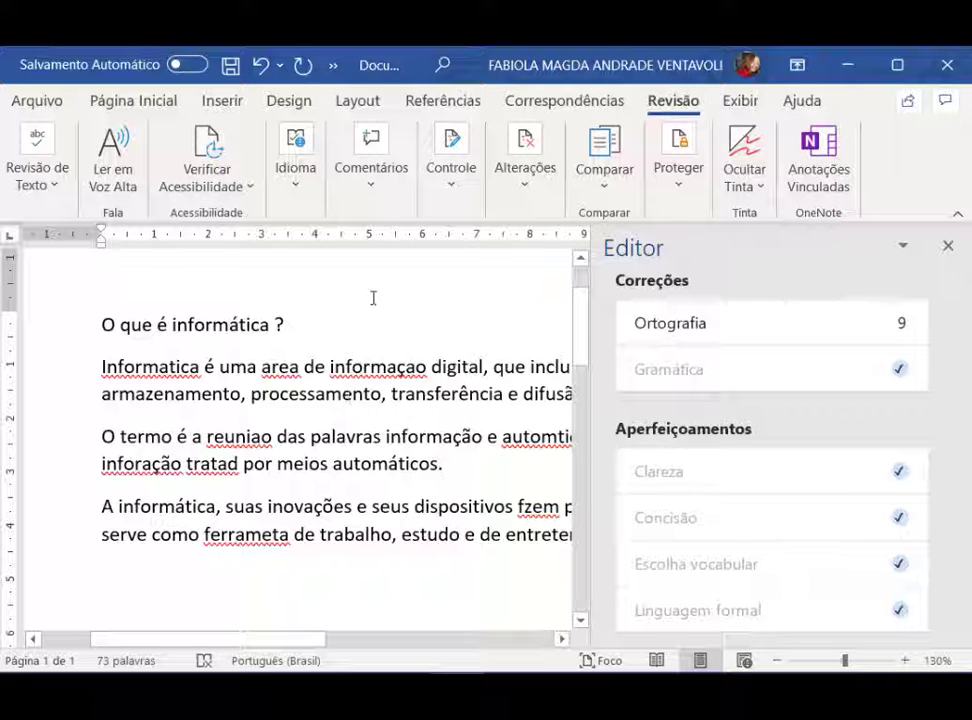
Go through the Editor's spelling corrections (Ortografia) and replace "fzem" in the last paragraph with the suggestion "fazem".
{"action": "left_click", "coordinate": [55, 190]}
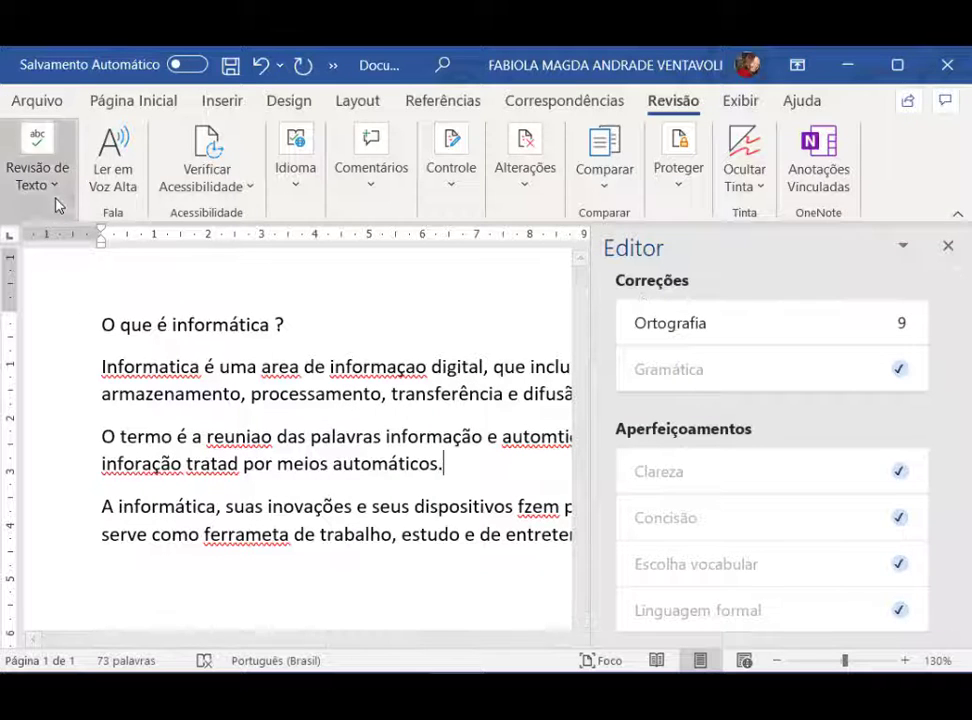
{"action": "left_click", "coordinate": [775, 326]}
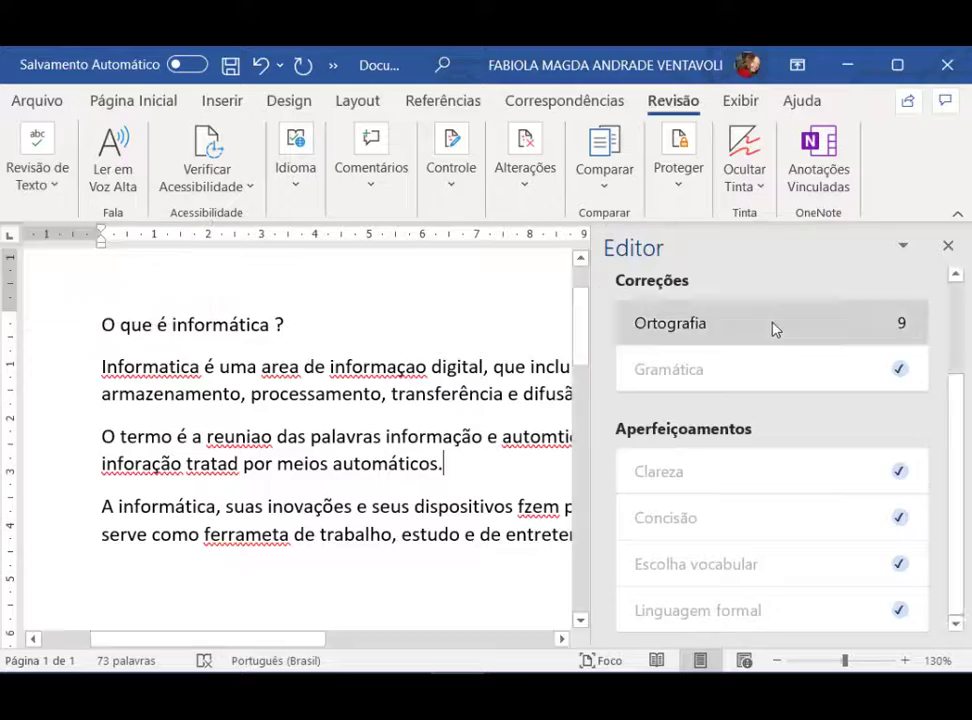
{"action": "left_click", "coordinate": [775, 326]}
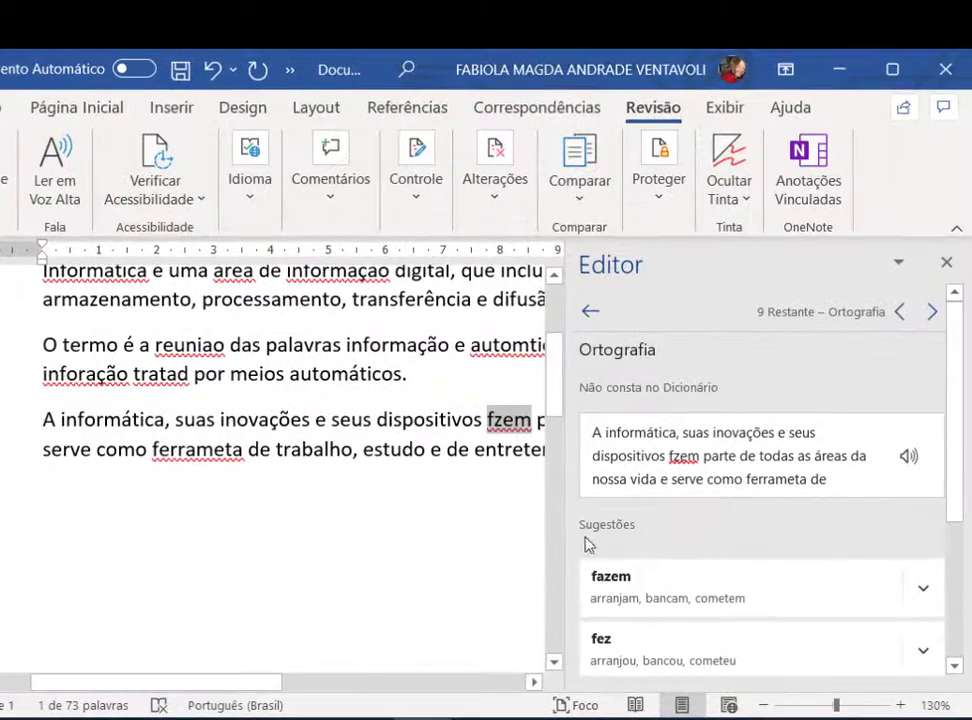
{"action": "scroll", "coordinate": [390, 510], "scroll_direction": "up", "scroll_amount": 5}
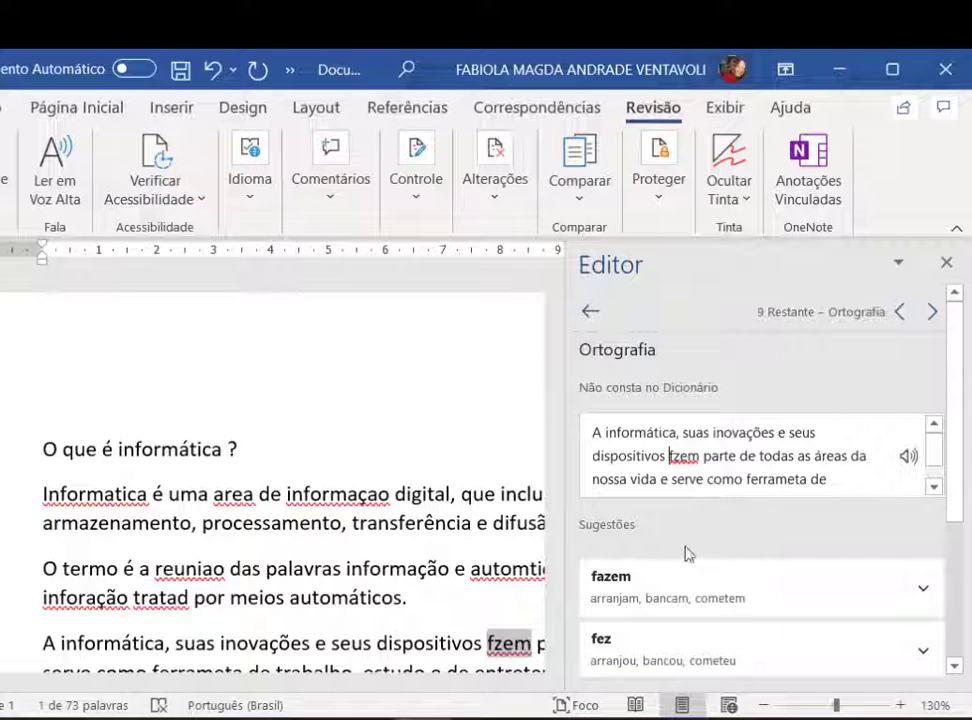
{"action": "scroll", "coordinate": [770, 447], "scroll_direction": "down", "scroll_amount": 1}
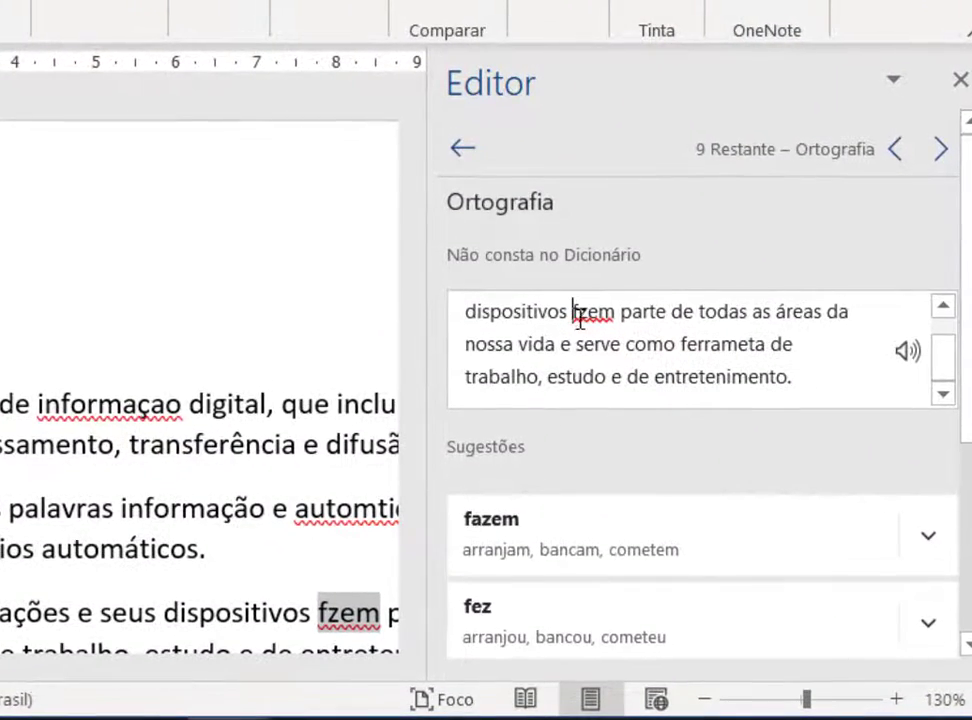
{"action": "scroll", "coordinate": [616, 558], "scroll_direction": "down", "scroll_amount": 3}
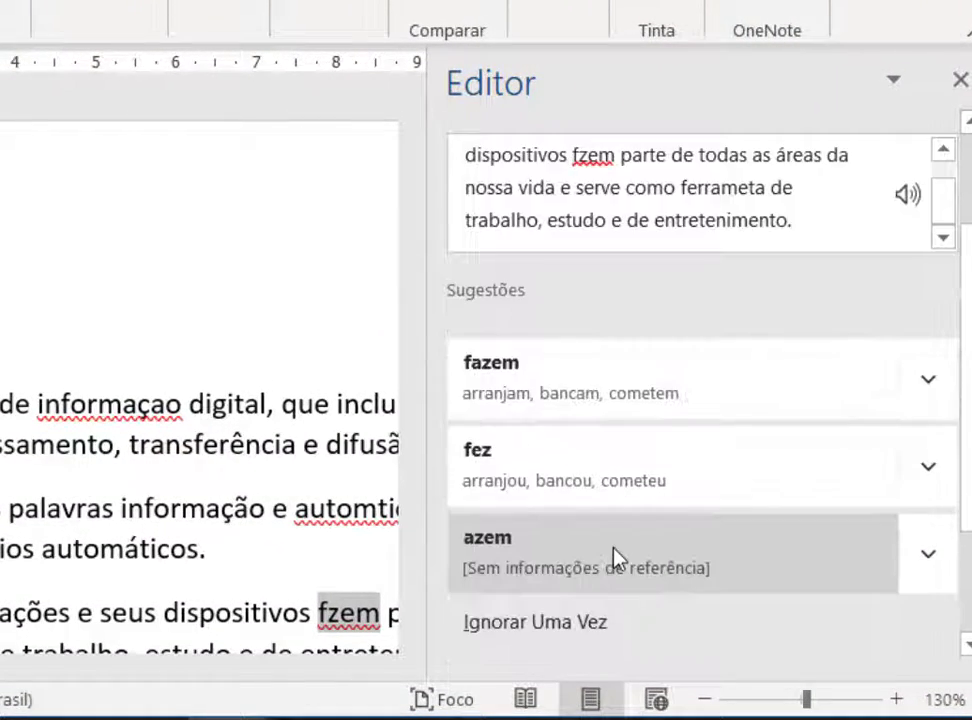
{"action": "left_click", "coordinate": [548, 380]}
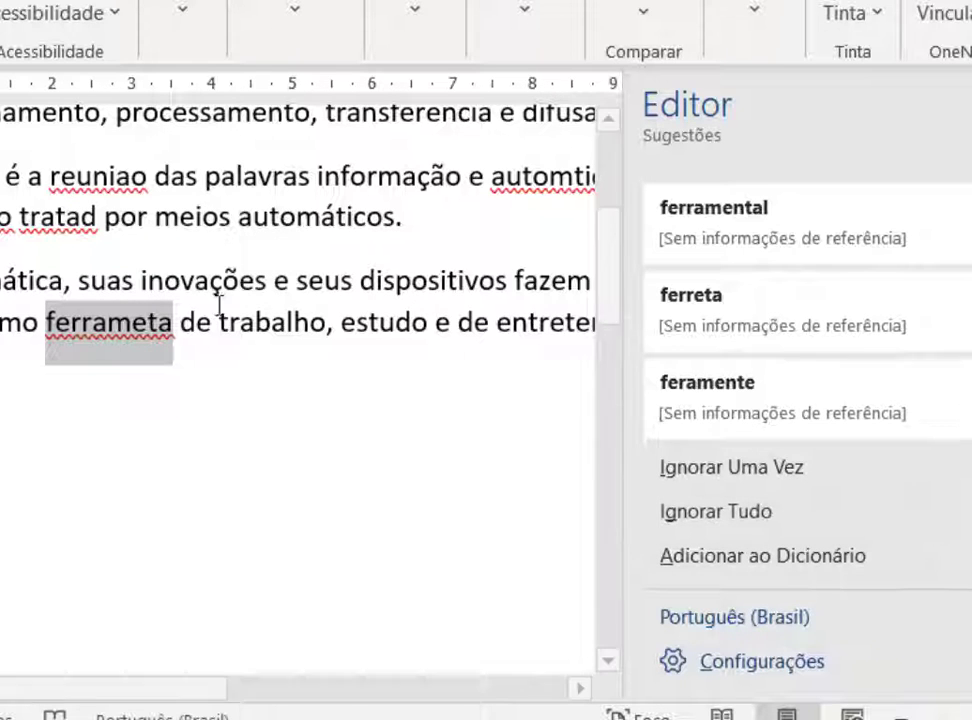
Correct "ferrameta" in the last paragraph to "ferramenta" directly in the text and continue the spelling check.
{"action": "right_click", "coordinate": [156, 339]}
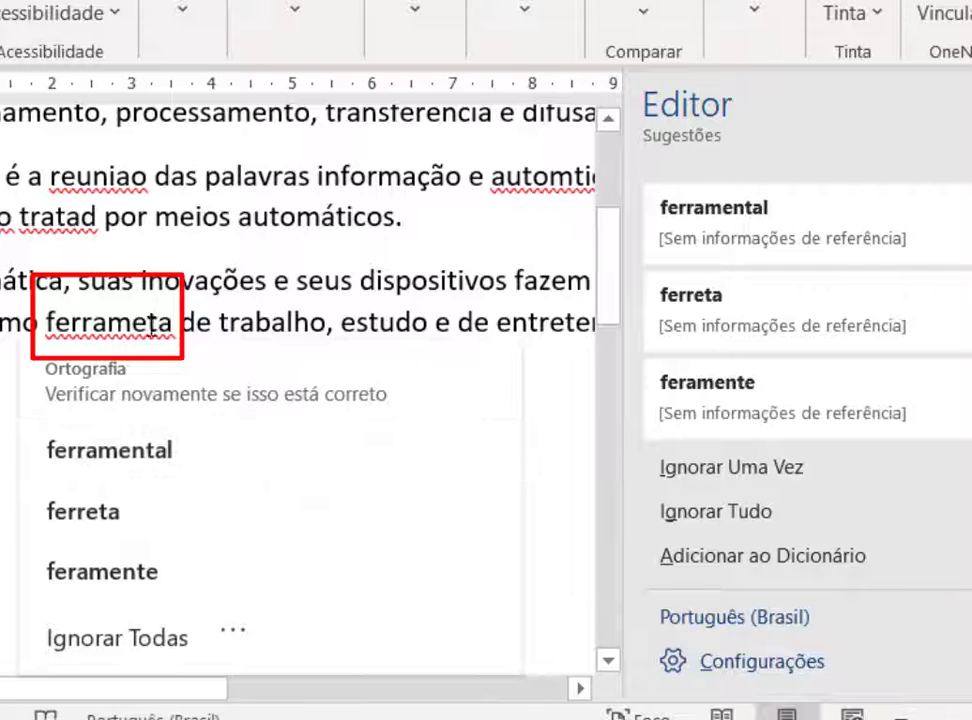
{"action": "left_click", "coordinate": [149, 325]}
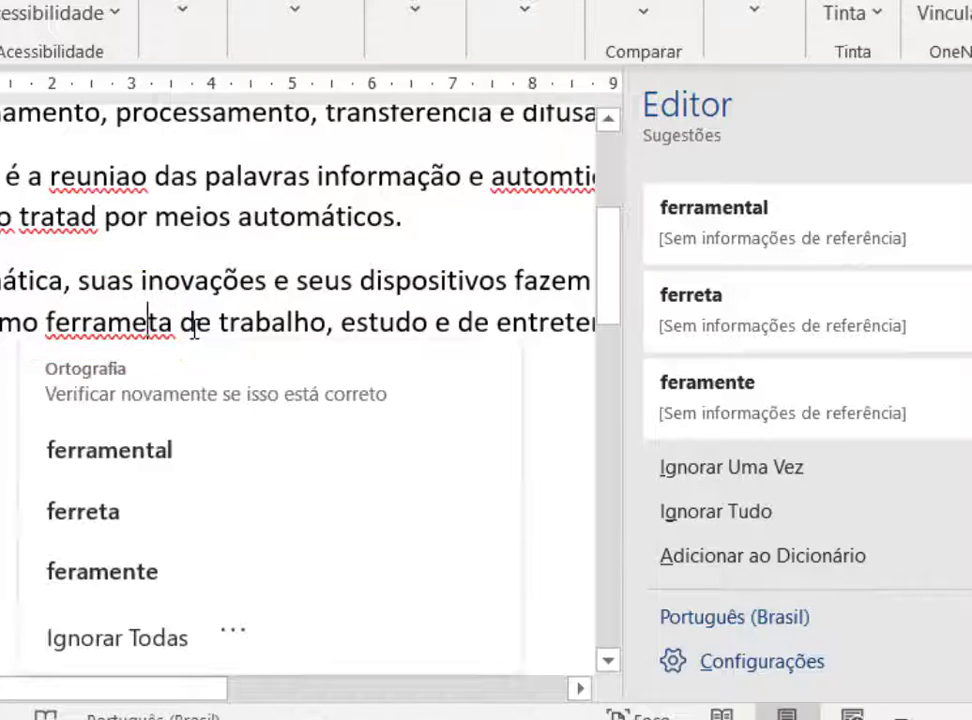
{"action": "type", "text": "n"}
{"action": "left_click", "coordinate": [197, 322]}
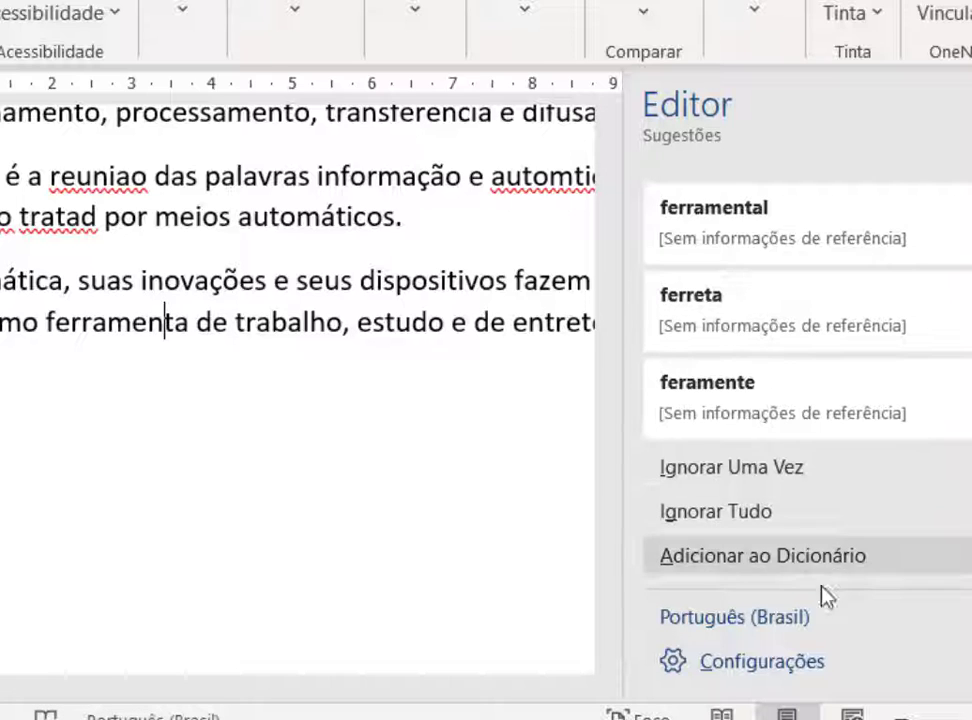
{"action": "left_click", "coordinate": [757, 470]}
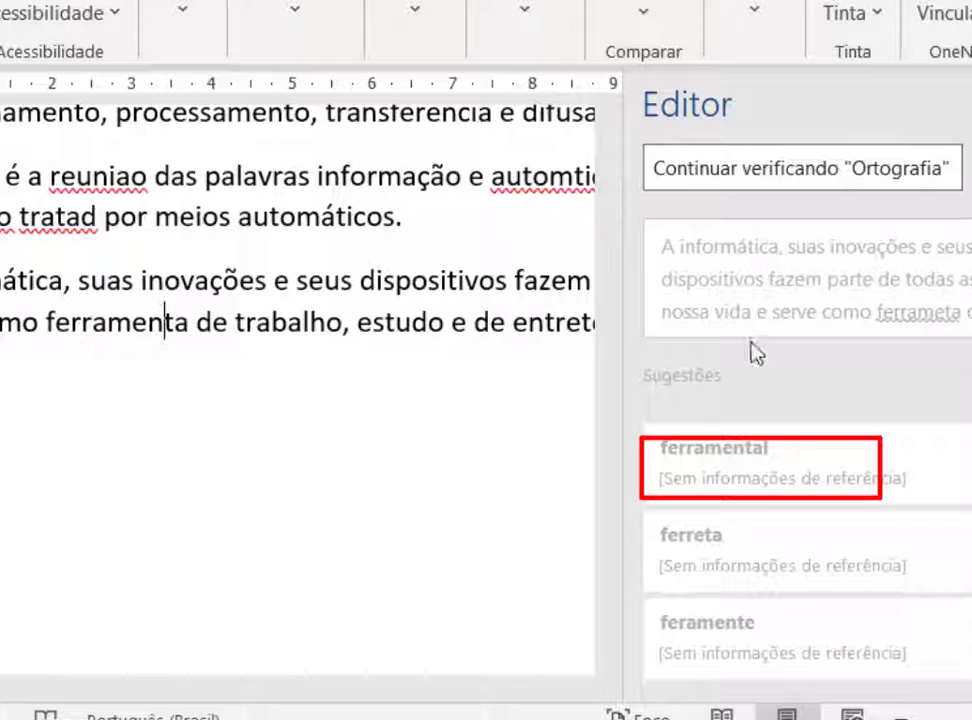
{"action": "left_click", "coordinate": [781, 180]}
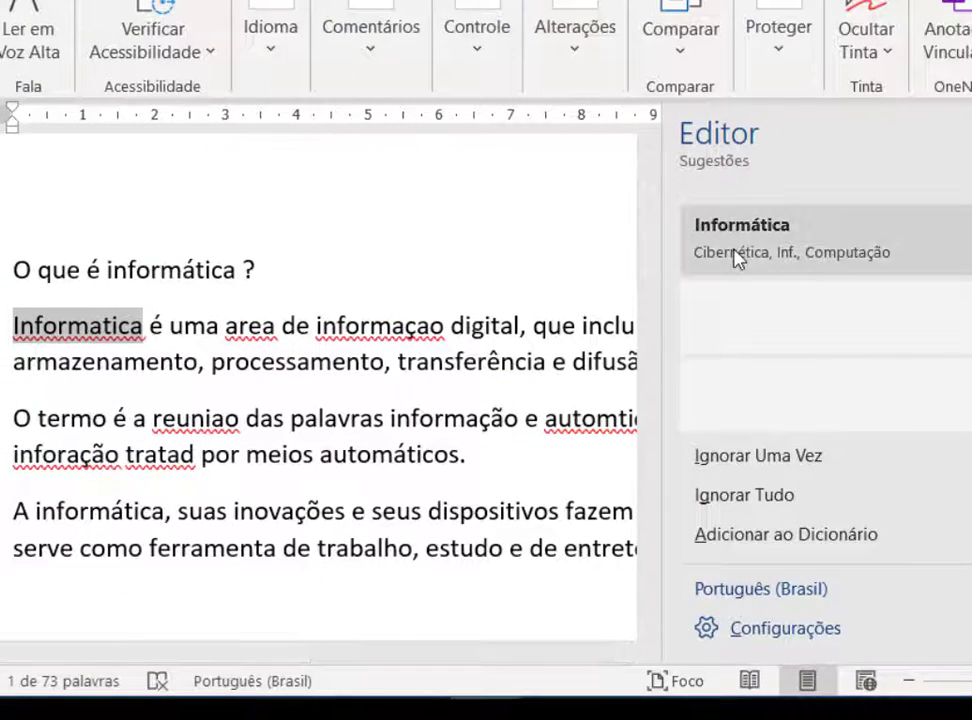
Accept the Editor's suggestions "Informática", "área" and "informação" for the misspelled words in the first paragraph.
{"action": "left_click", "coordinate": [714, 240]}
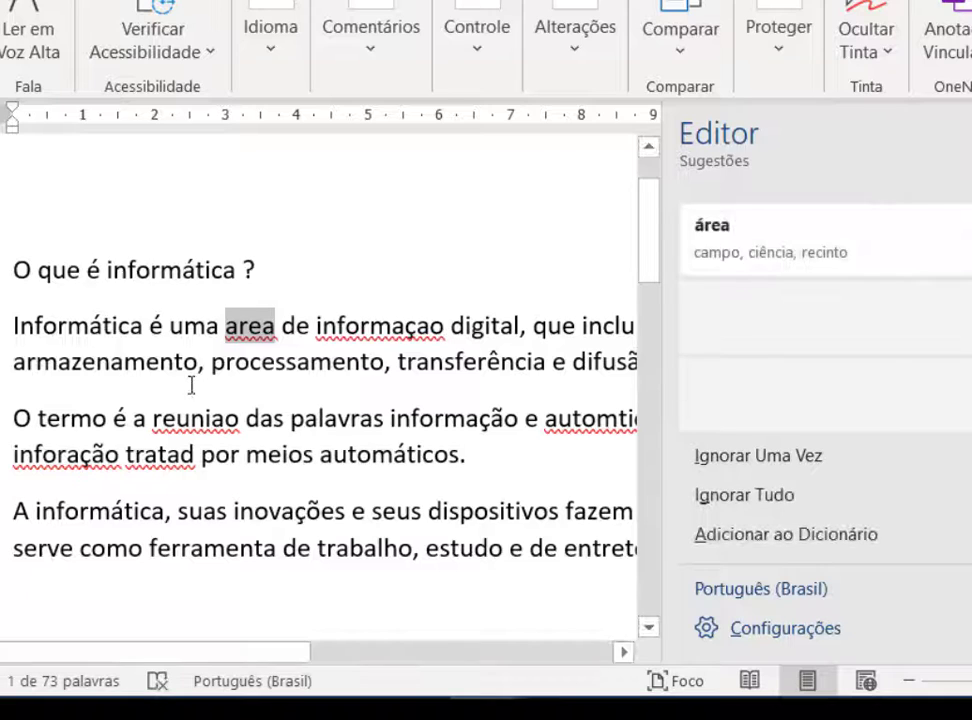
{"action": "left_click", "coordinate": [754, 252]}
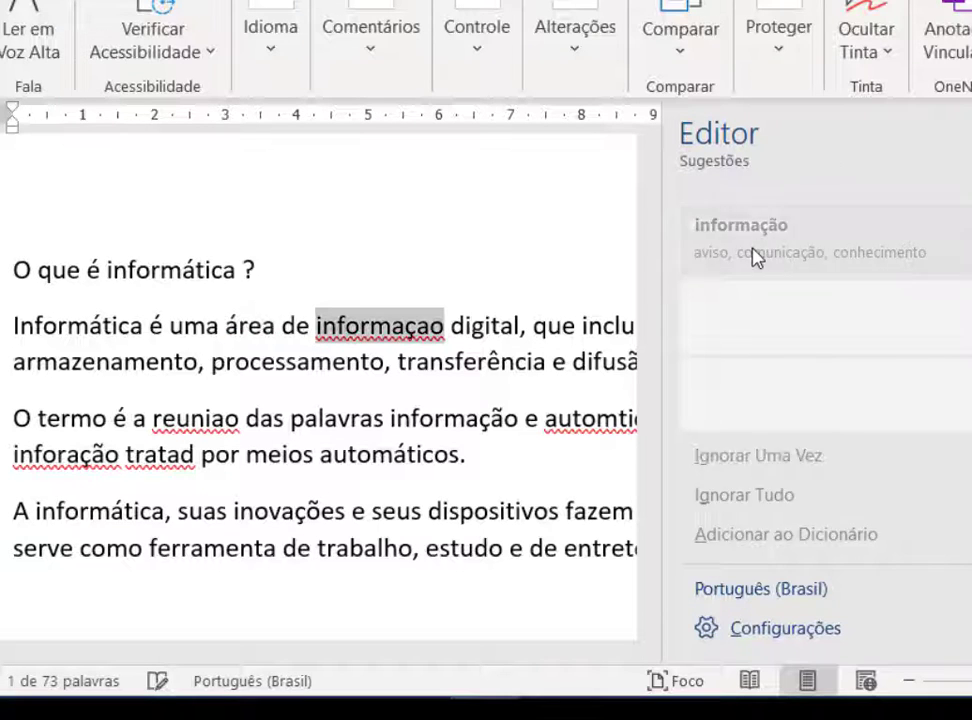
{"action": "left_click", "coordinate": [792, 246]}
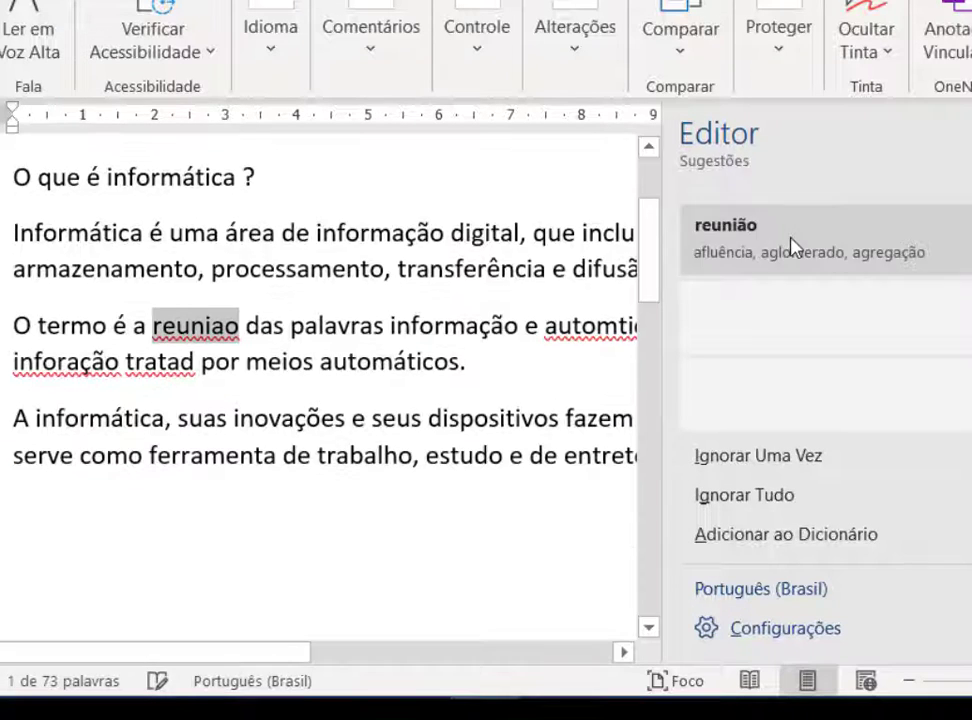
Replace the second paragraph's misspelled words with the suggestions "reunião", "automática", "informação" and "tratada".
{"action": "left_click", "coordinate": [792, 246]}
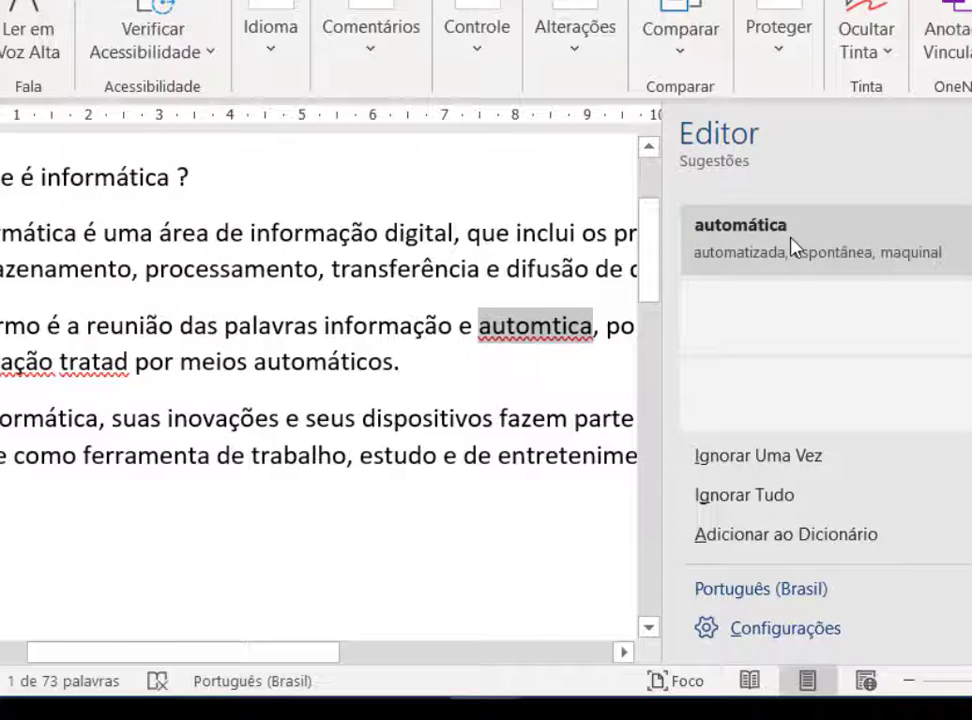
{"action": "left_click", "coordinate": [792, 246]}
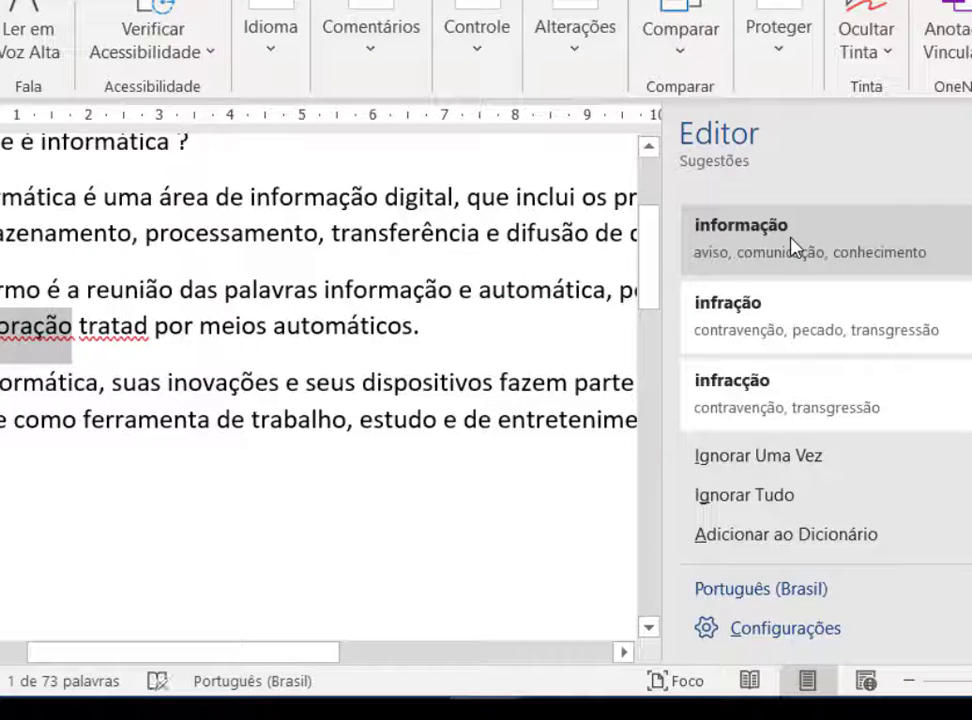
{"action": "left_click", "coordinate": [792, 246]}
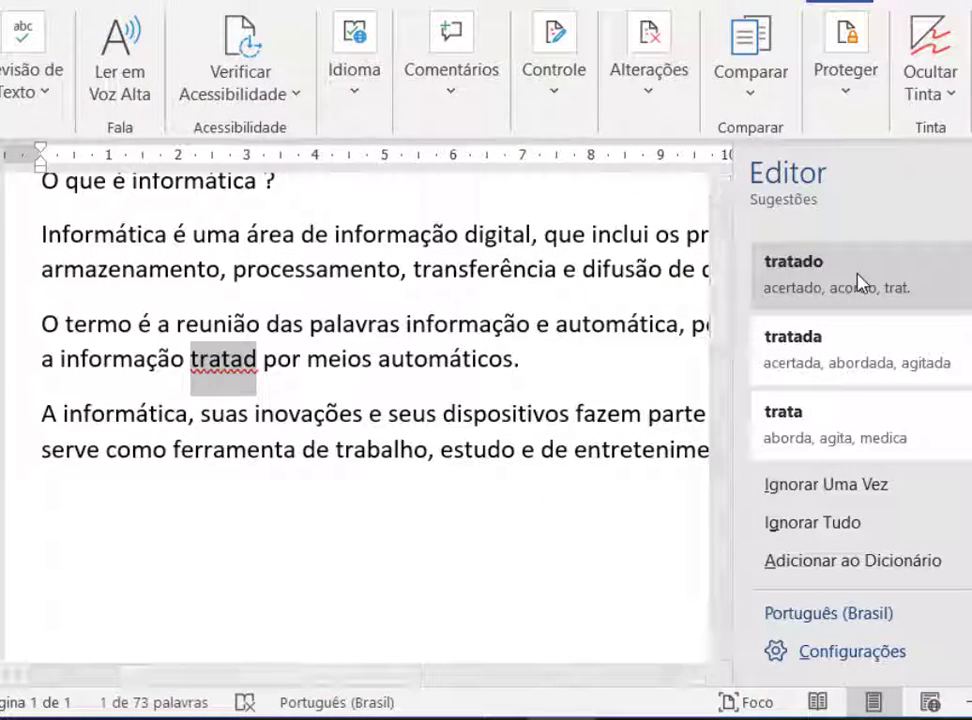
{"action": "left_click", "coordinate": [838, 358]}
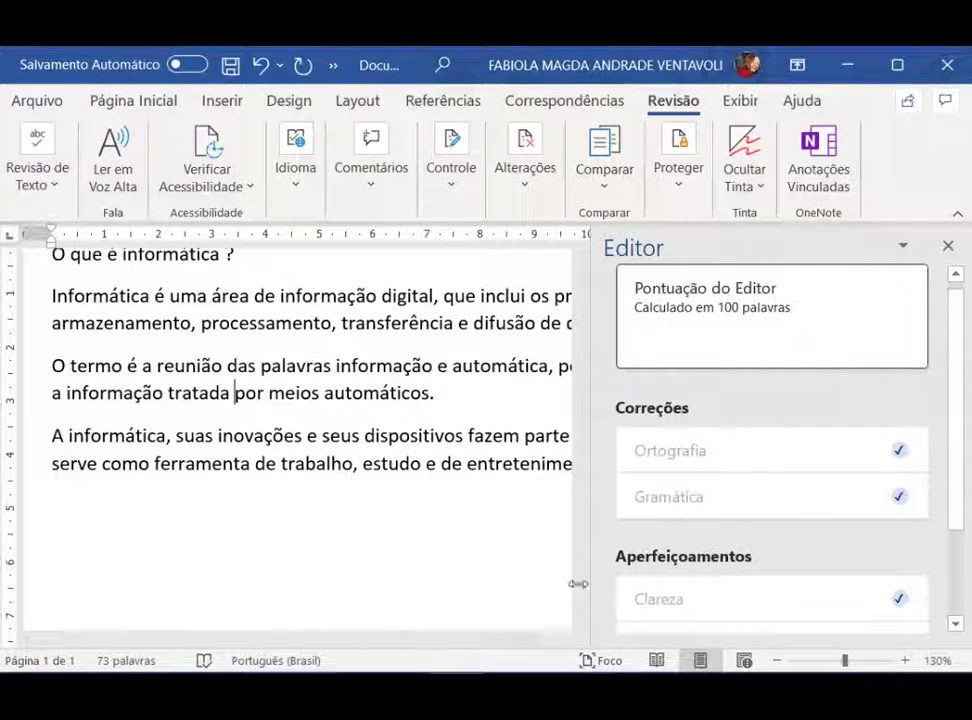
Close the Editor and look over the corrected text.
{"action": "left_click", "coordinate": [331, 463]}
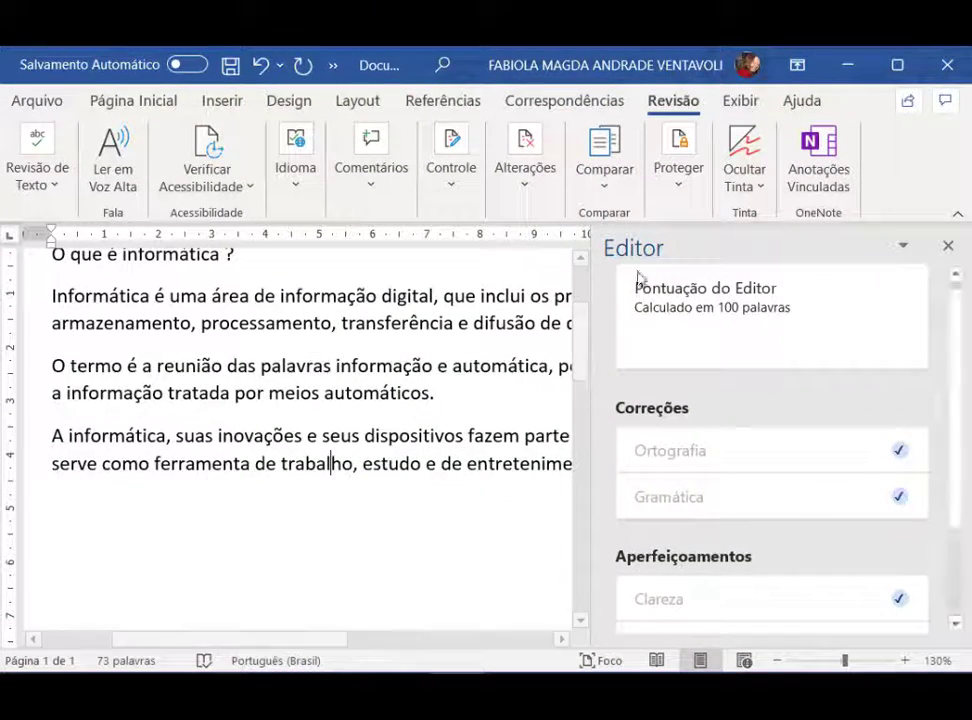
{"action": "left_click", "coordinate": [947, 247]}
{"action": "scroll", "coordinate": [634, 393], "scroll_direction": "up", "scroll_amount": 2}
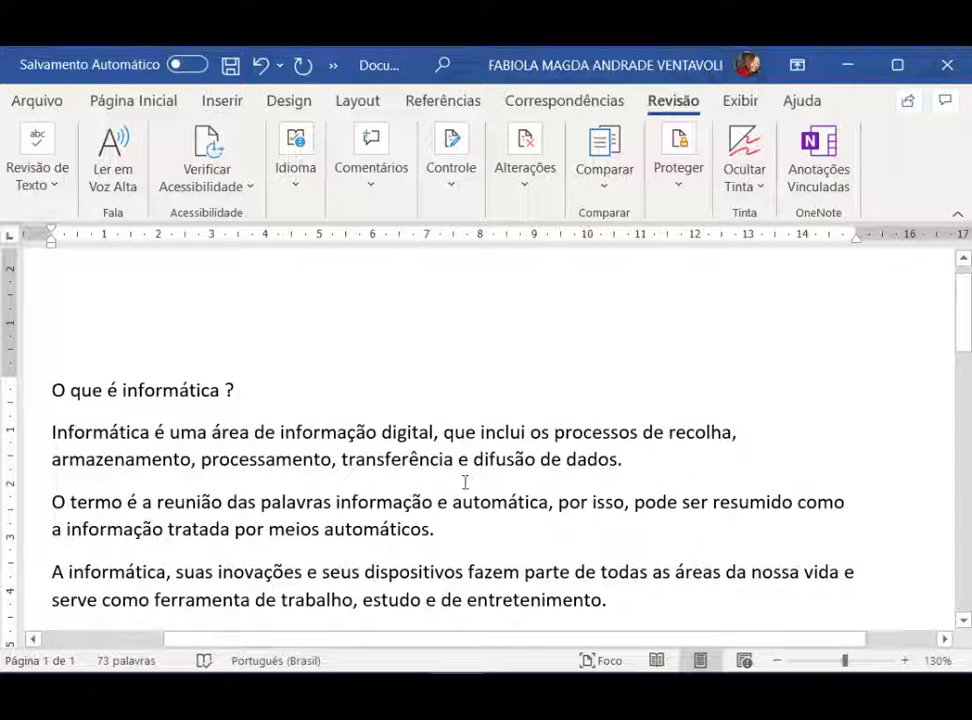
{"action": "scroll", "coordinate": [465, 483], "scroll_direction": "down", "scroll_amount": 2}
{"action": "scroll", "coordinate": [456, 508], "scroll_direction": "up", "scroll_amount": 2}
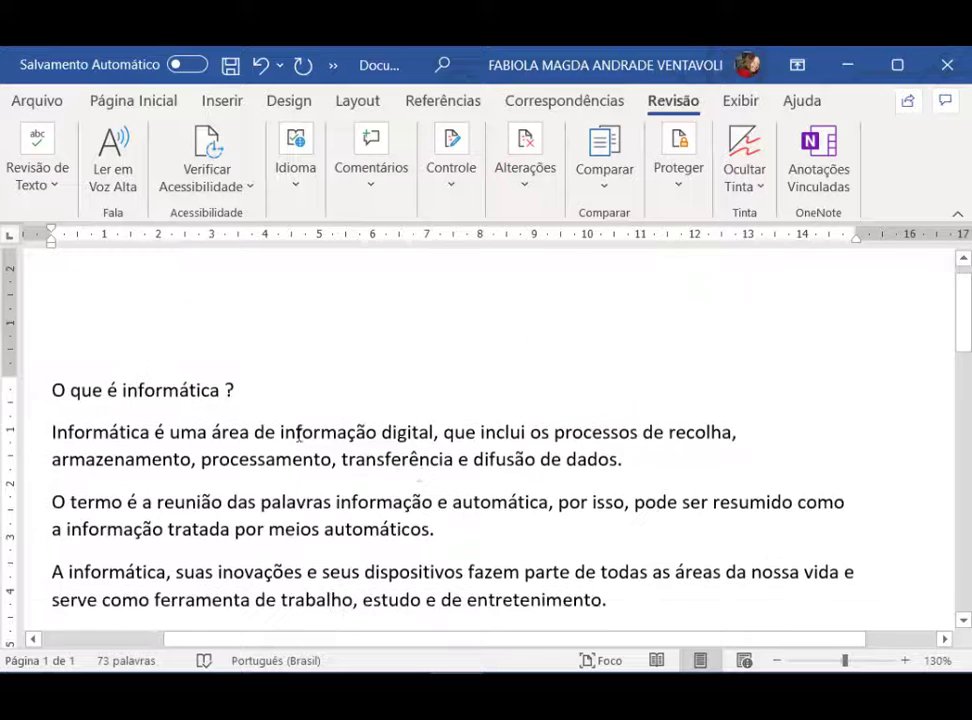
{"action": "scroll", "coordinate": [364, 386], "scroll_direction": "down", "scroll_amount": 1}
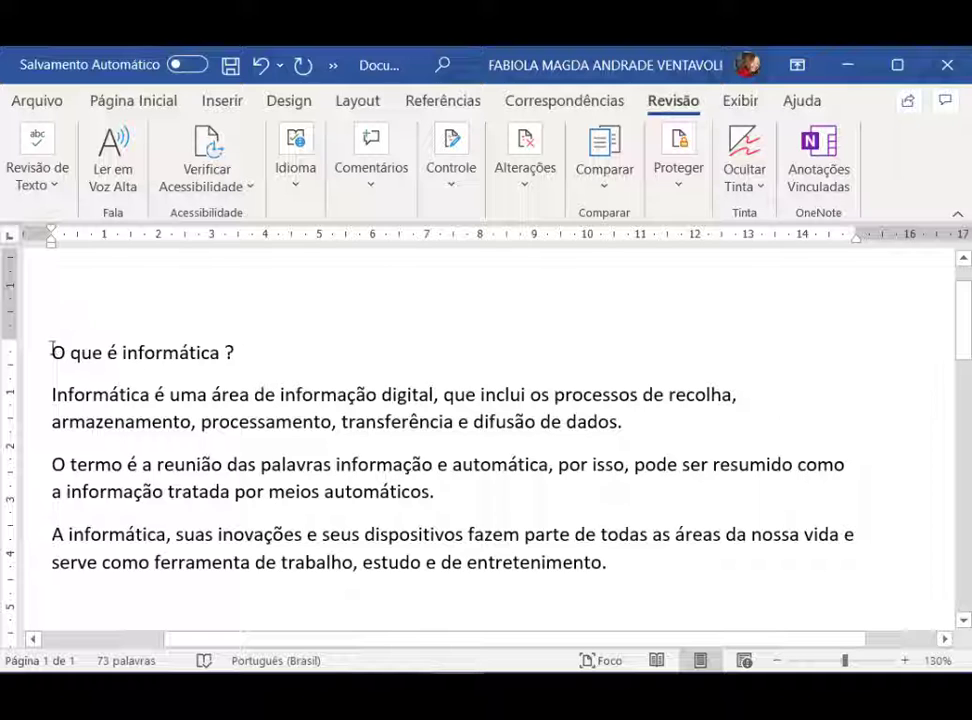
Select the whole text and examine its word count statistics, including text boxes, footnotes and endnotes.
{"action": "left_click_drag", "start_coordinate": [52, 348], "coordinate": [630, 564]}
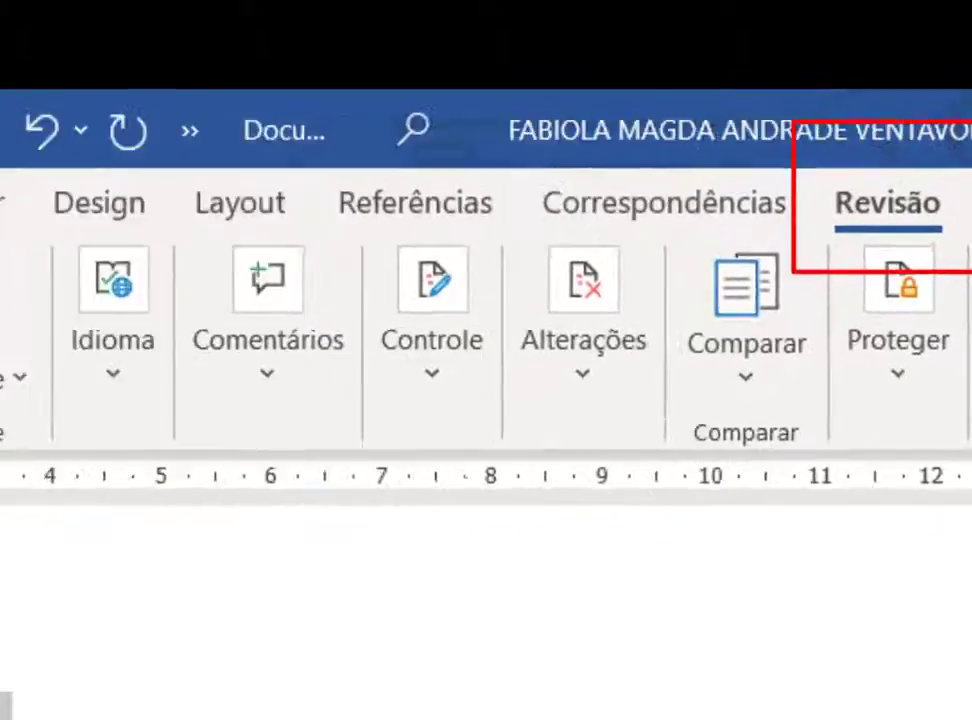
{"action": "left_click", "coordinate": [304, 527]}
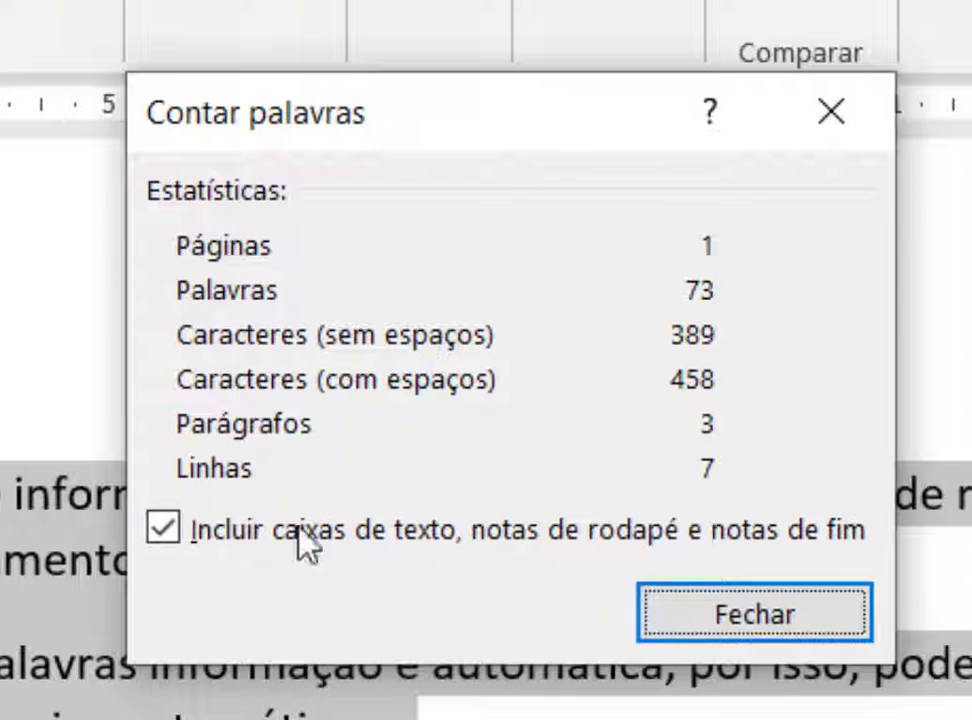
{"action": "left_click", "coordinate": [748, 633]}
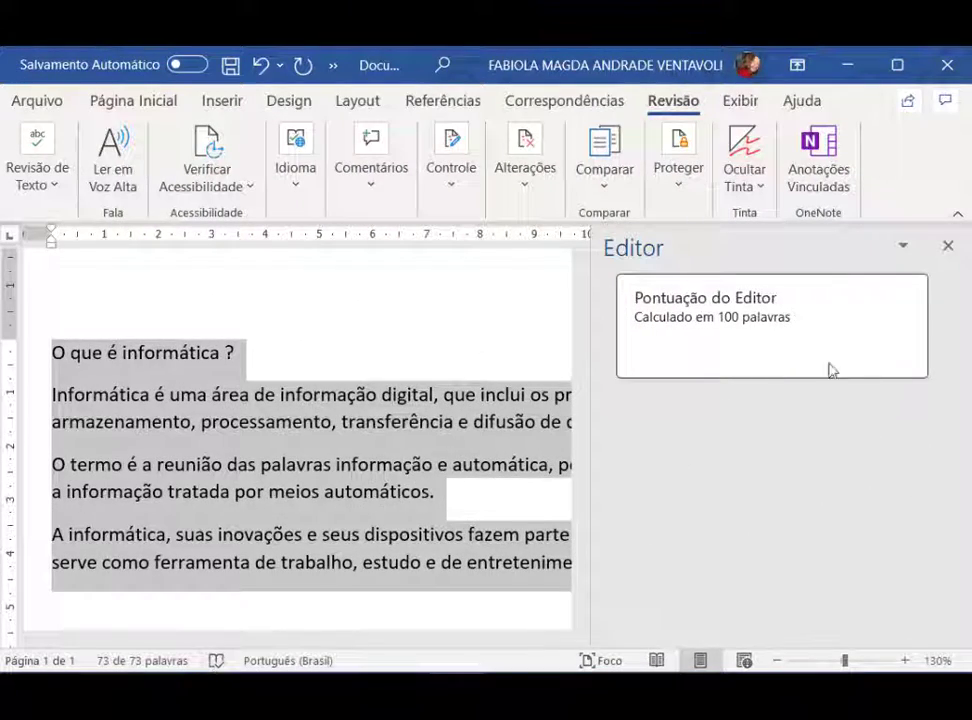
Close the Editor, view the selected text's word count statistics again and clear the selection.
{"action": "left_click", "coordinate": [947, 248]}
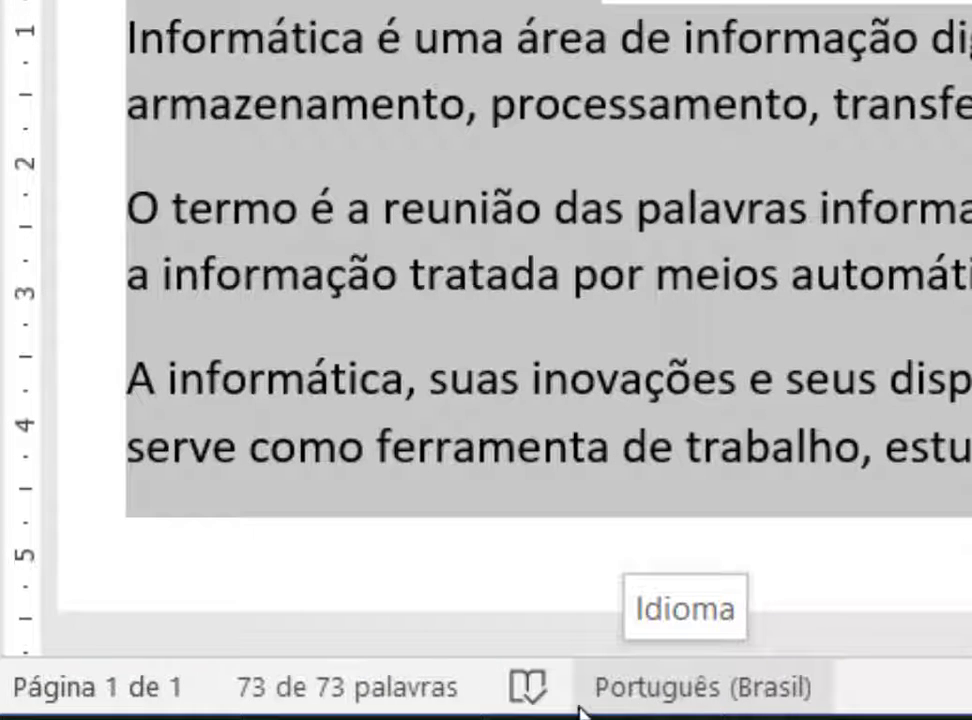
{"action": "left_click", "coordinate": [327, 695]}
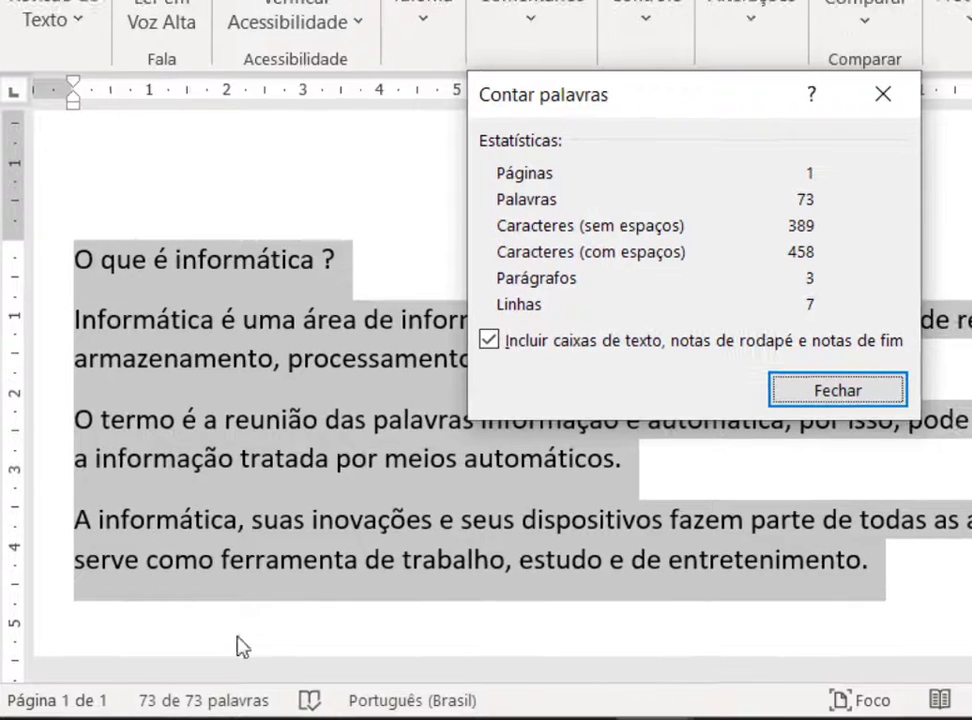
{"action": "left_click", "coordinate": [827, 398]}
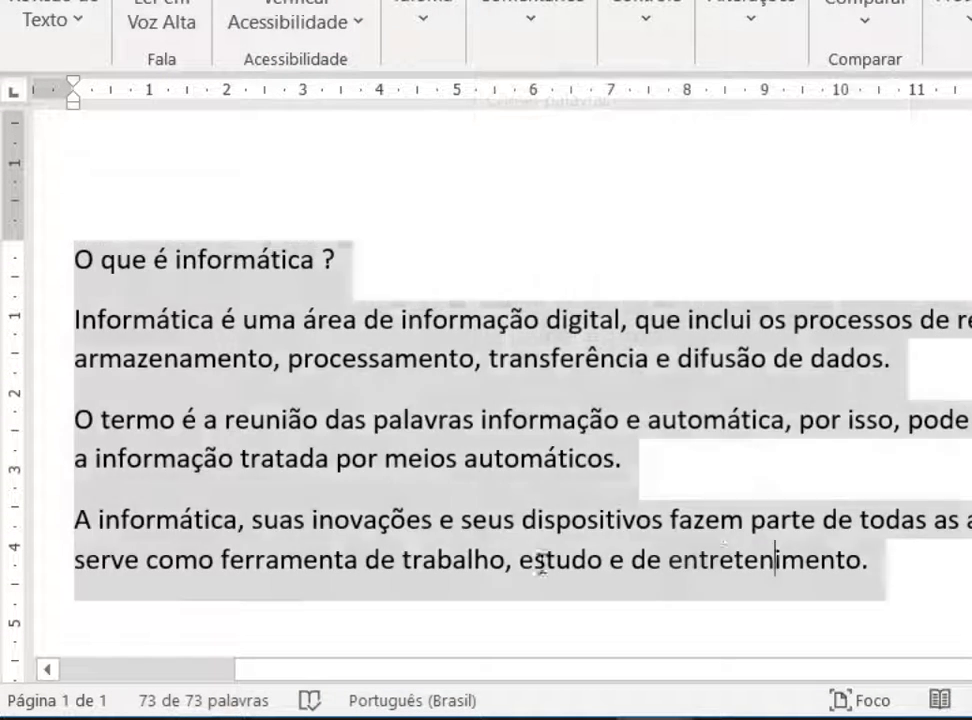
{"action": "left_click", "coordinate": [780, 559]}
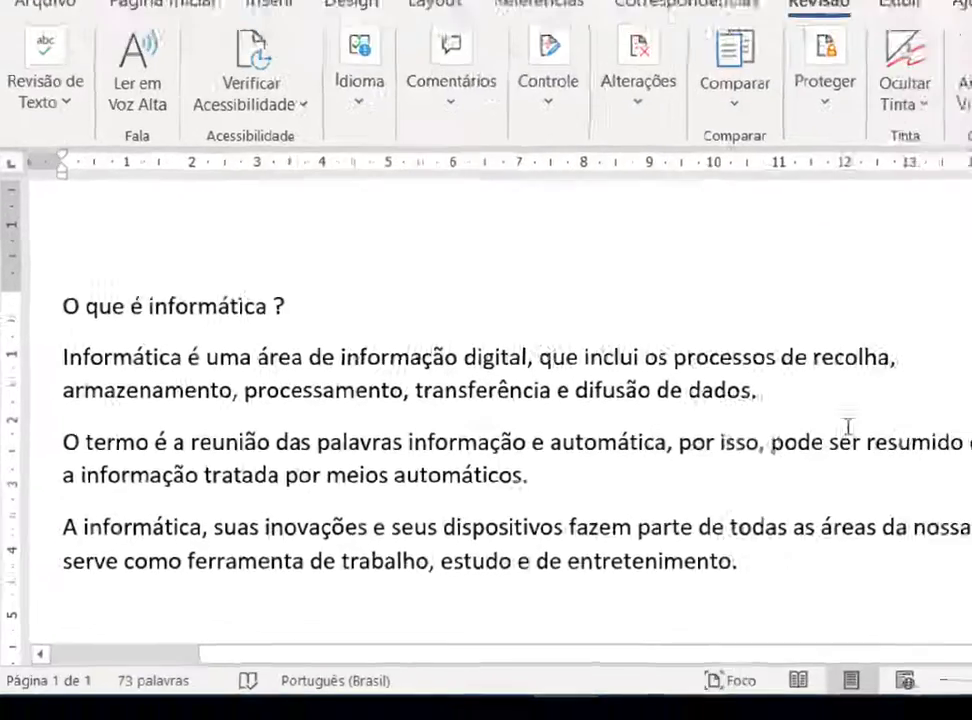
{"action": "left_click", "coordinate": [935, 368]}
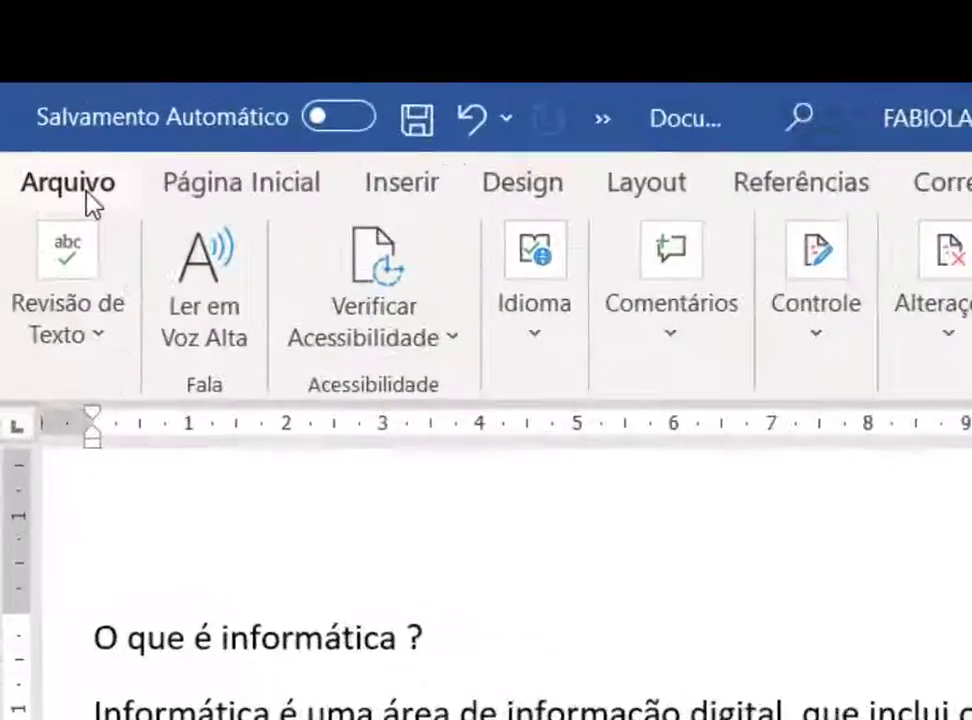
Create a new blank document and start saving it, browsing for a location on the computer.
{"action": "left_click", "coordinate": [37, 100]}
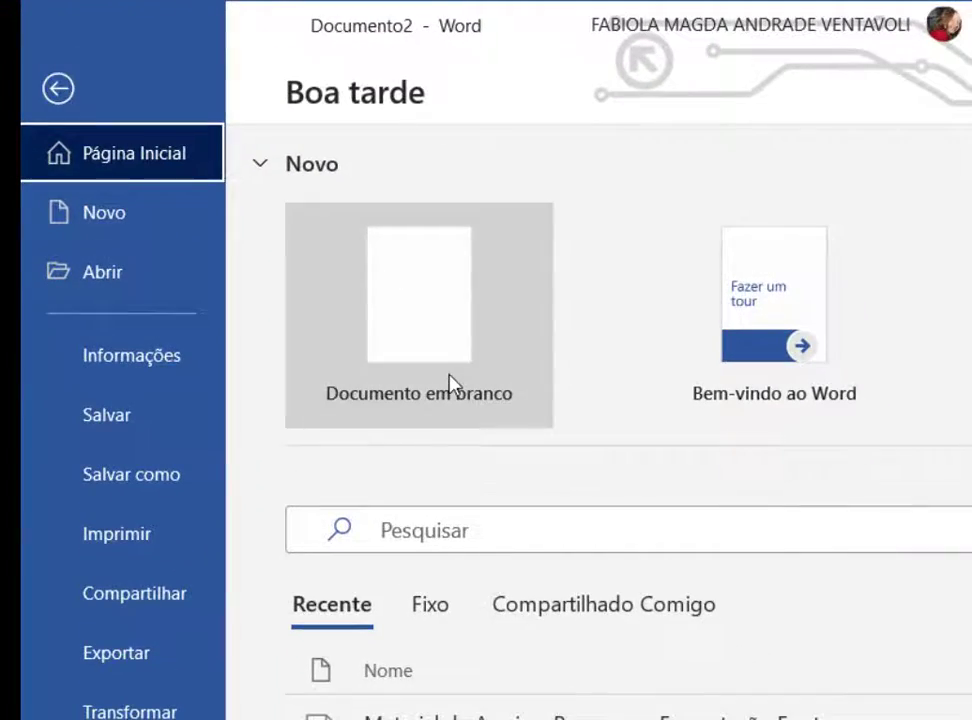
{"action": "left_click", "coordinate": [657, 681]}
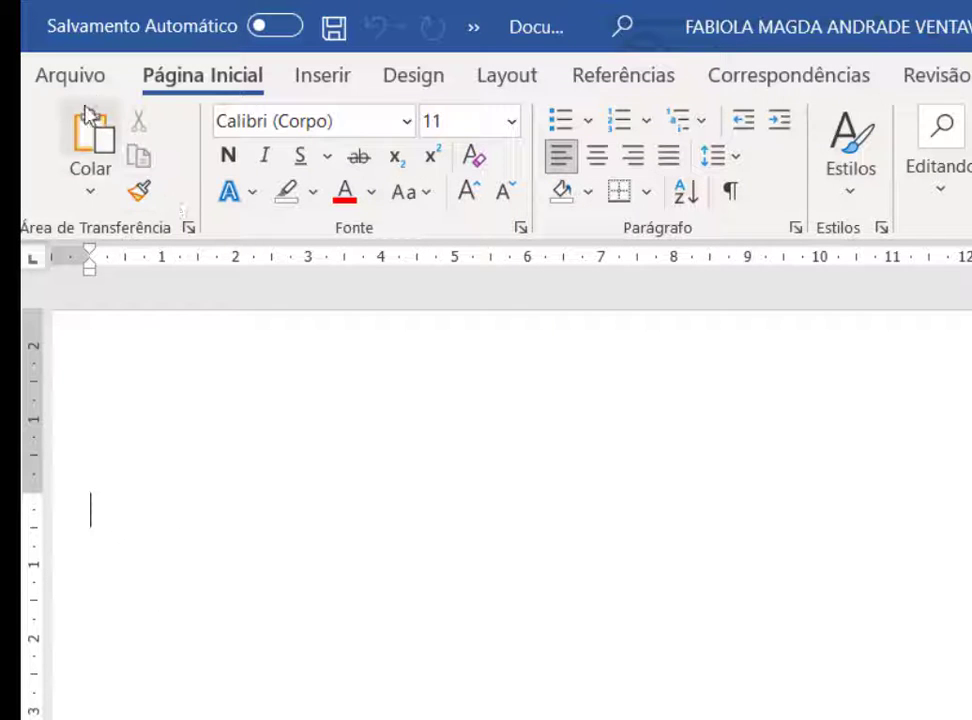
{"action": "left_click", "coordinate": [107, 84]}
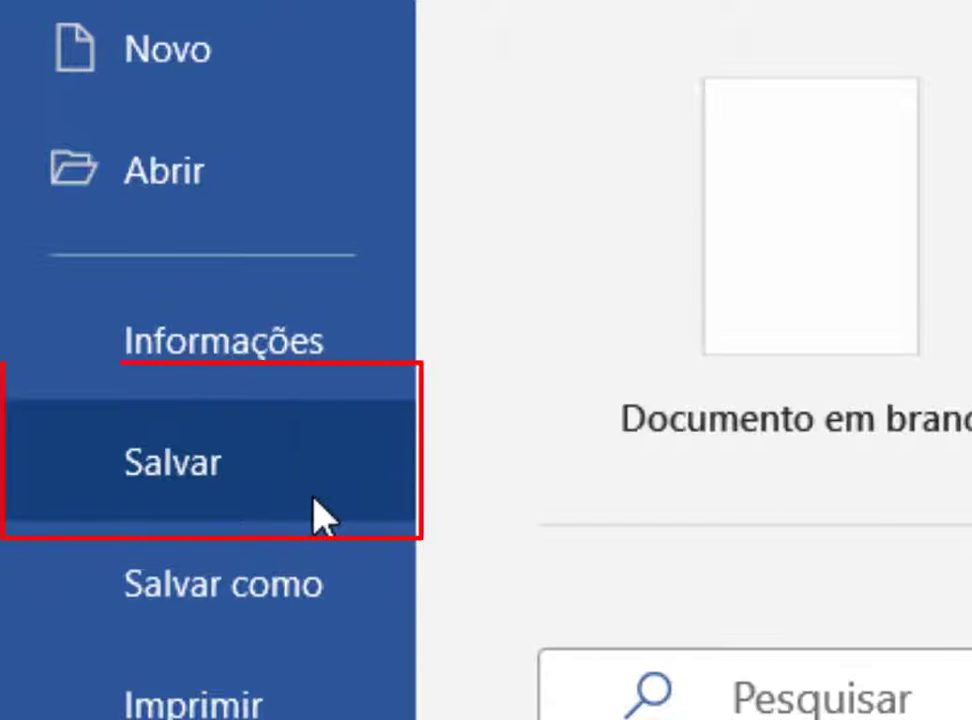
{"action": "left_click", "coordinate": [318, 514]}
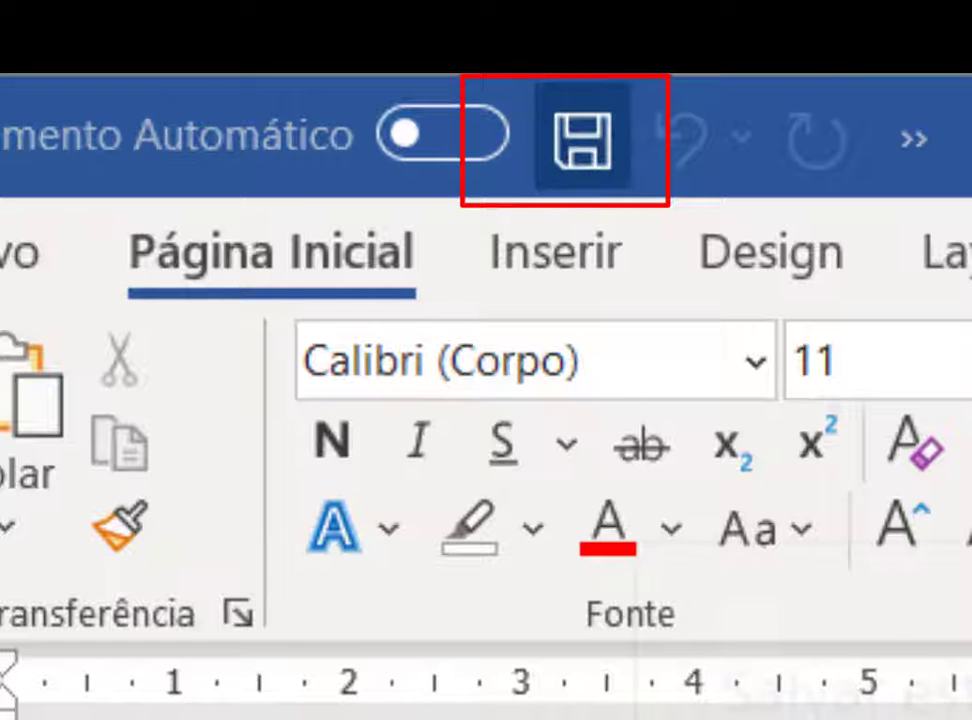
{"action": "left_click", "coordinate": [580, 142]}
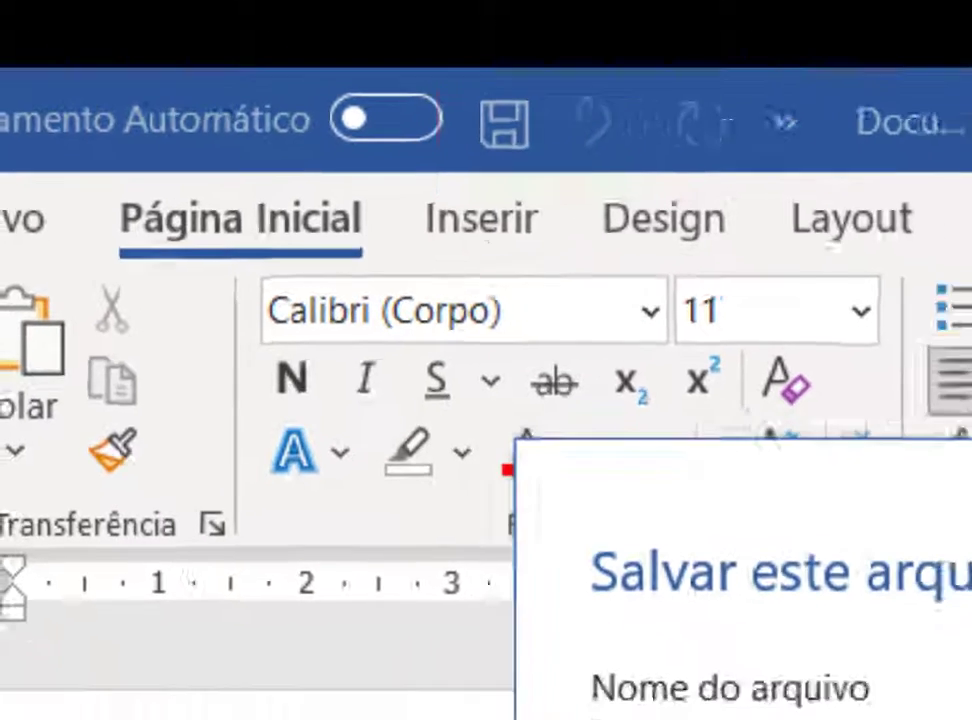
{"action": "left_click", "coordinate": [256, 478]}
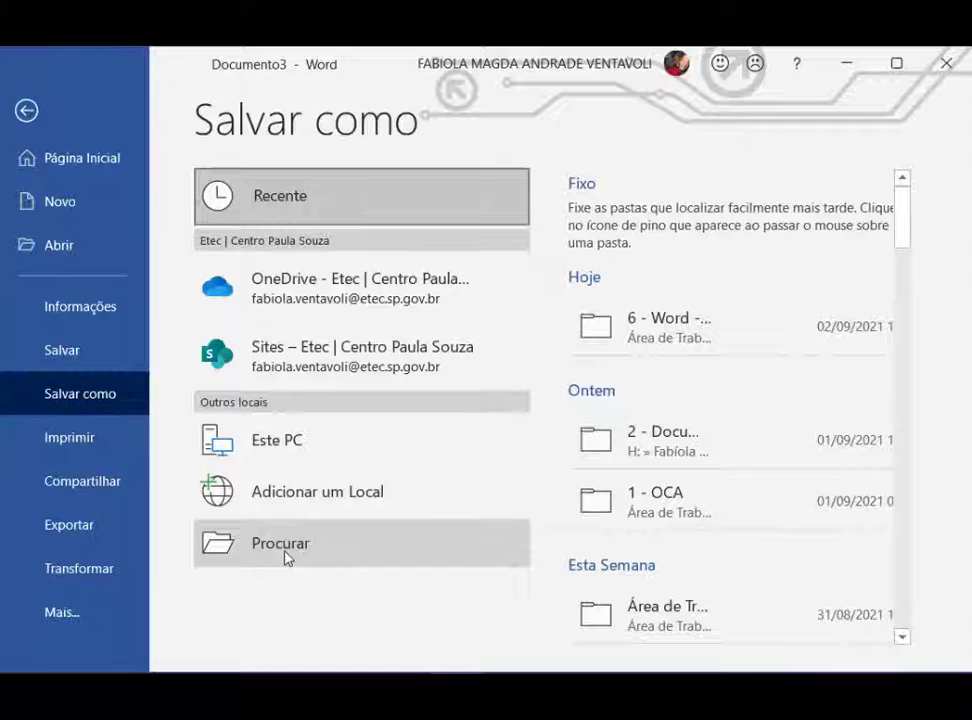
{"action": "left_click", "coordinate": [285, 557]}
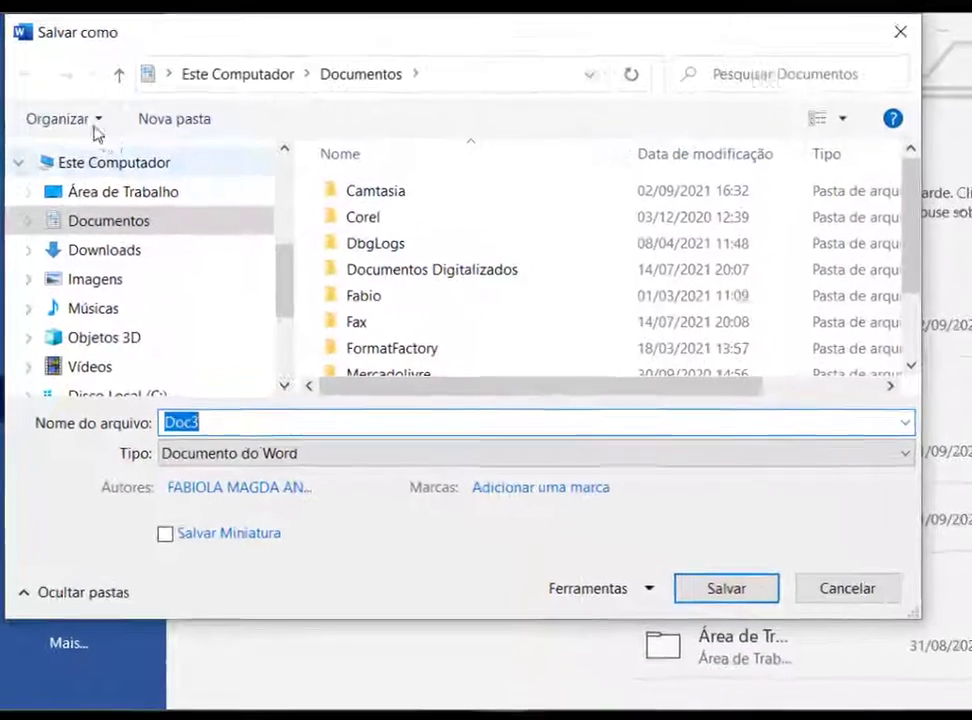
Create a folder named "OCA" in Área de Trabalho and open it as the save location.
{"action": "left_click", "coordinate": [127, 192]}
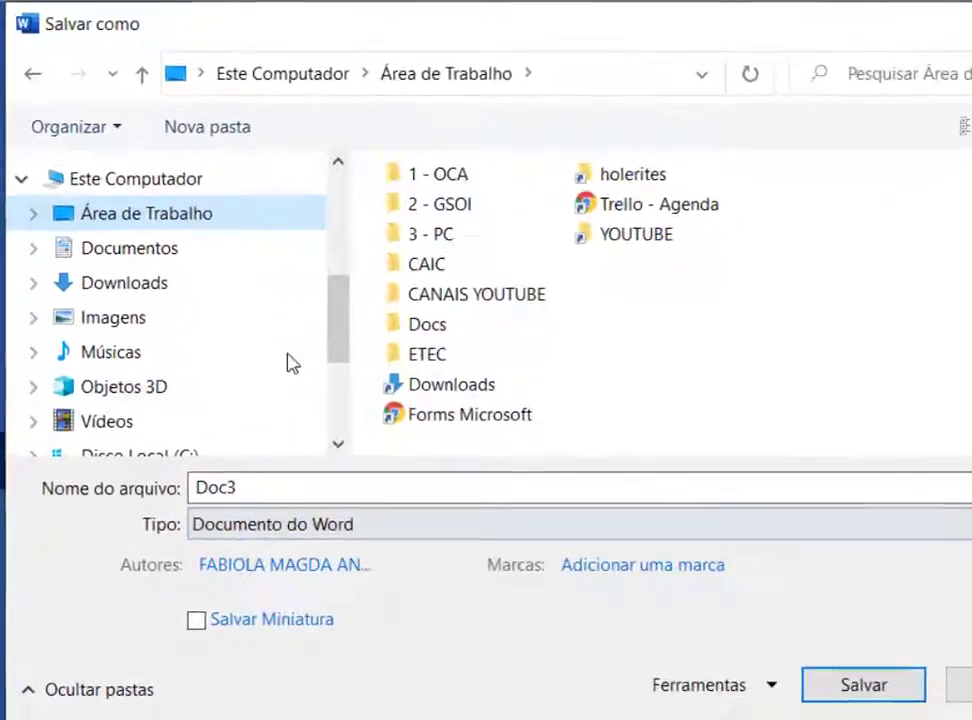
{"action": "left_click", "coordinate": [225, 130]}
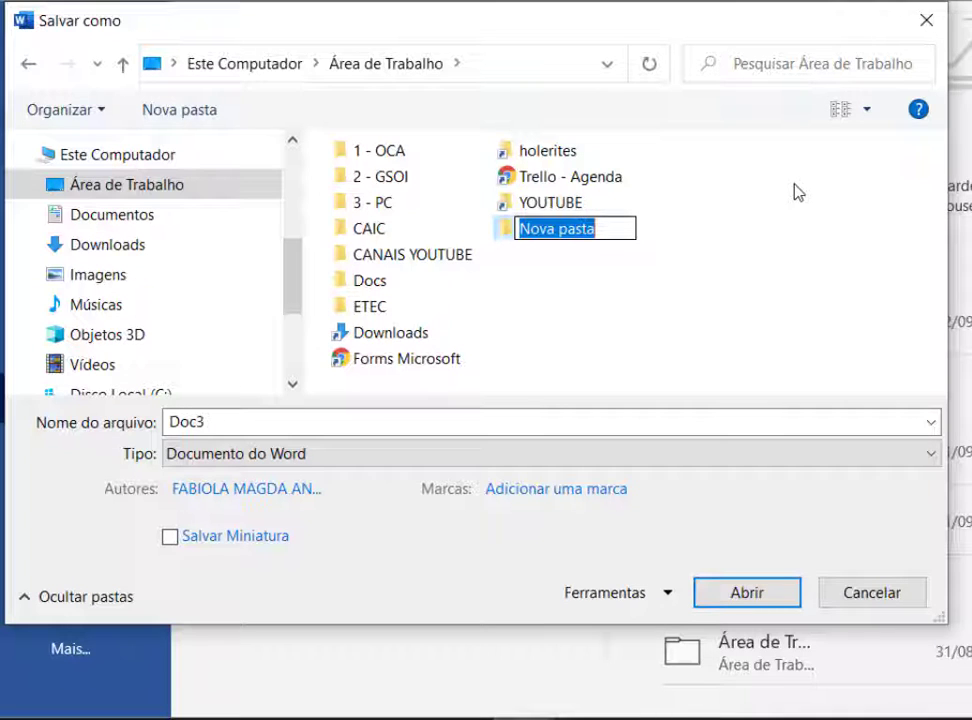
{"action": "type", "text": "OCA"}
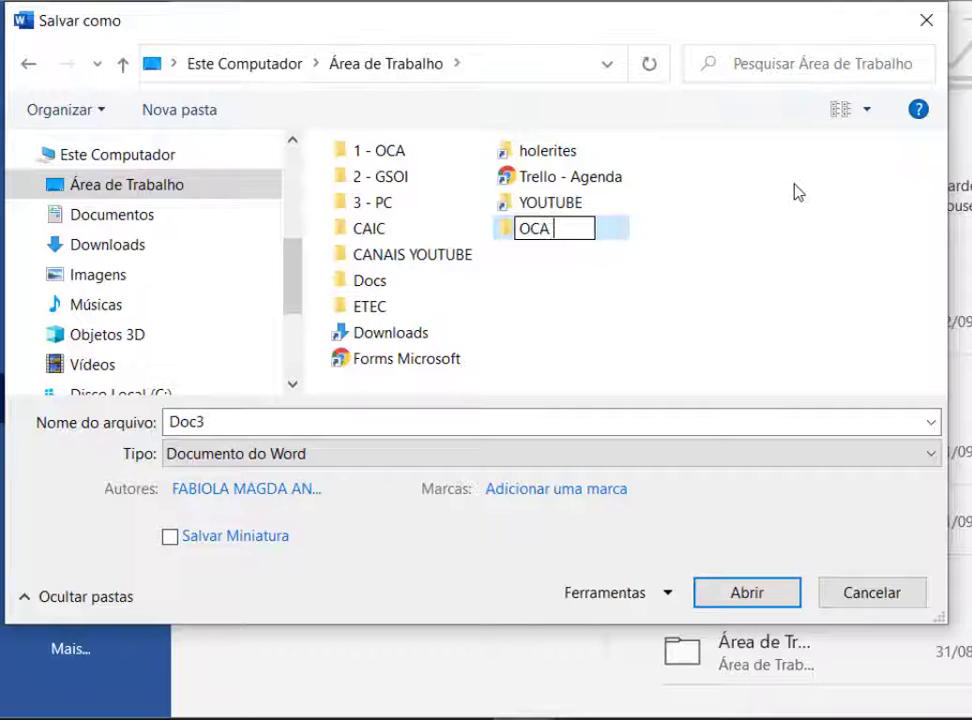
{"action": "type", "text": " - 1"}
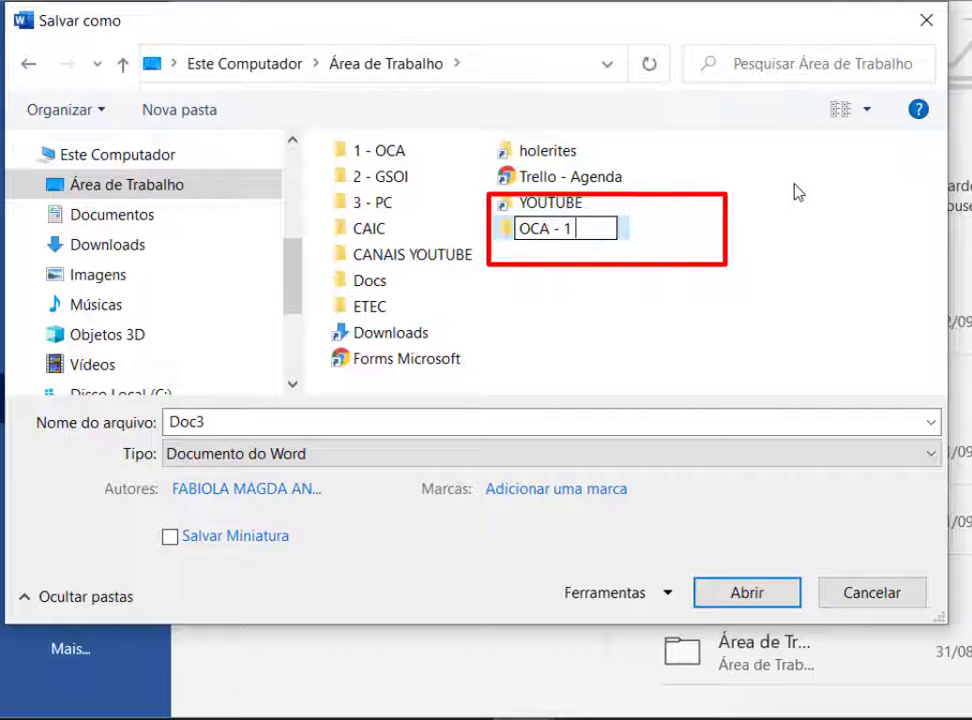
{"action": "type", "text": " aula"}
{"action": "key", "text": "Escape"}
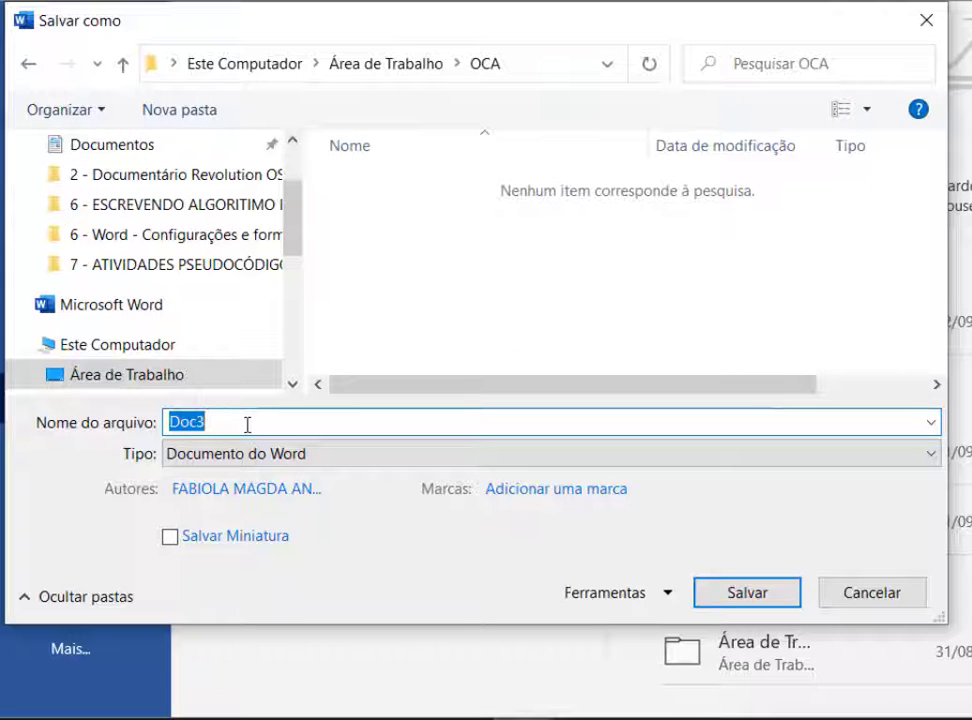
Save the document as "AULA DE FORMATACAO" in Documento do Word format and check its file name and location.
{"action": "type", "text": "AULA DE "}
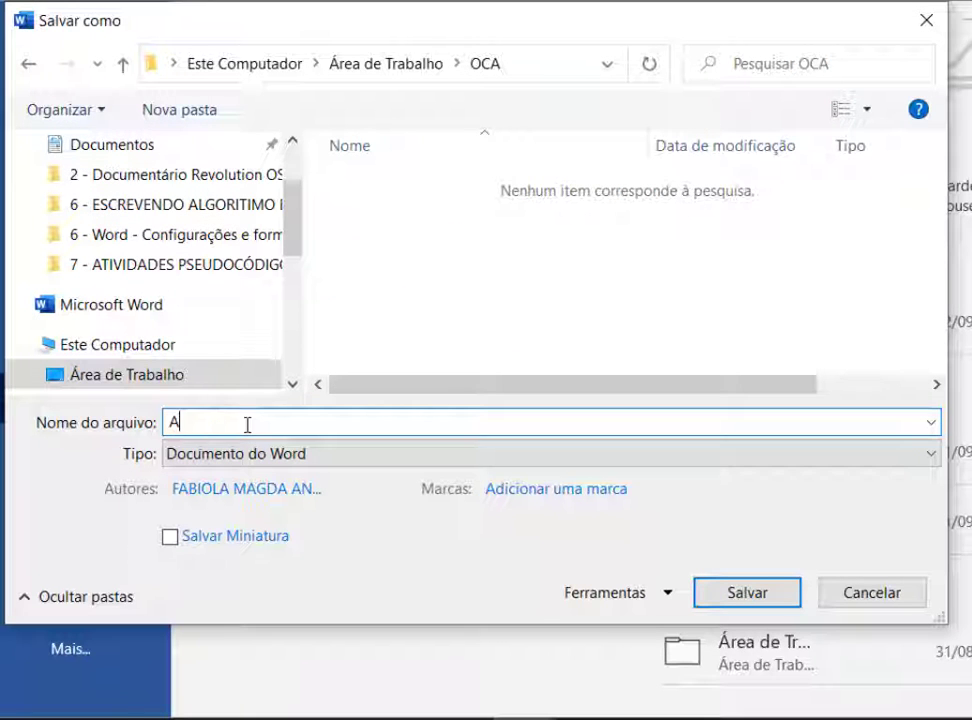
{"action": "type", "text": "FO"}
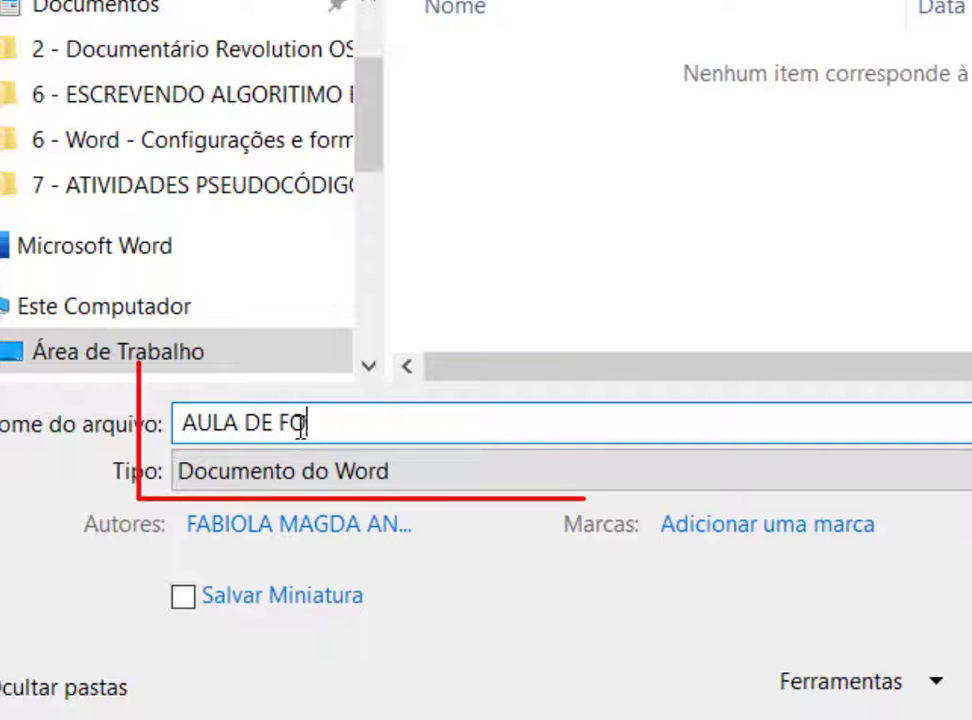
{"action": "type", "text": "RMATACAO"}
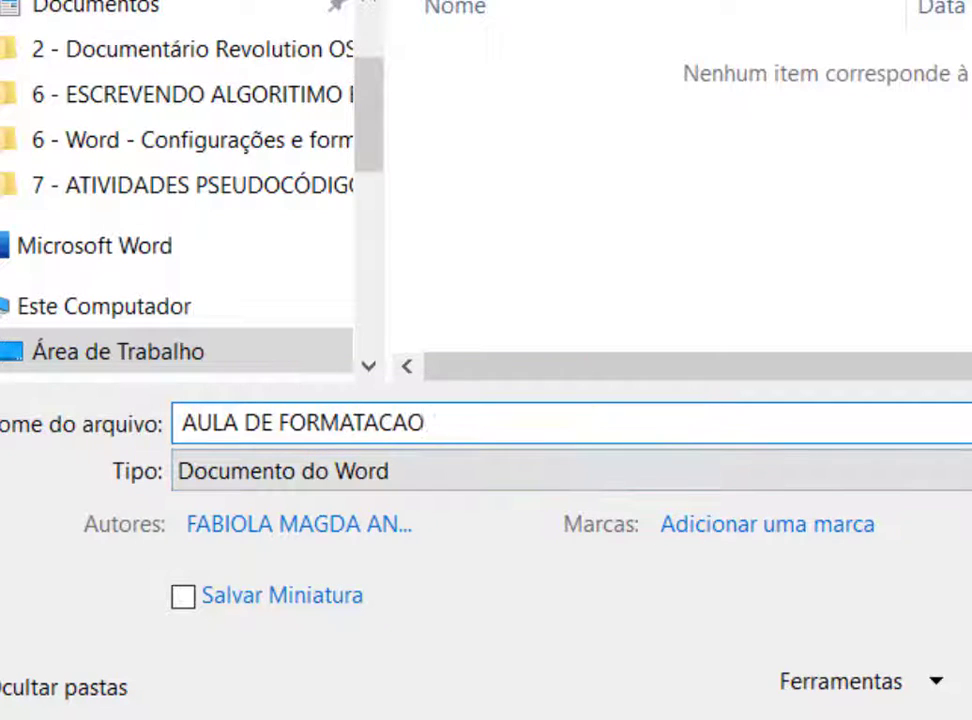
{"action": "key", "text": "Return"}
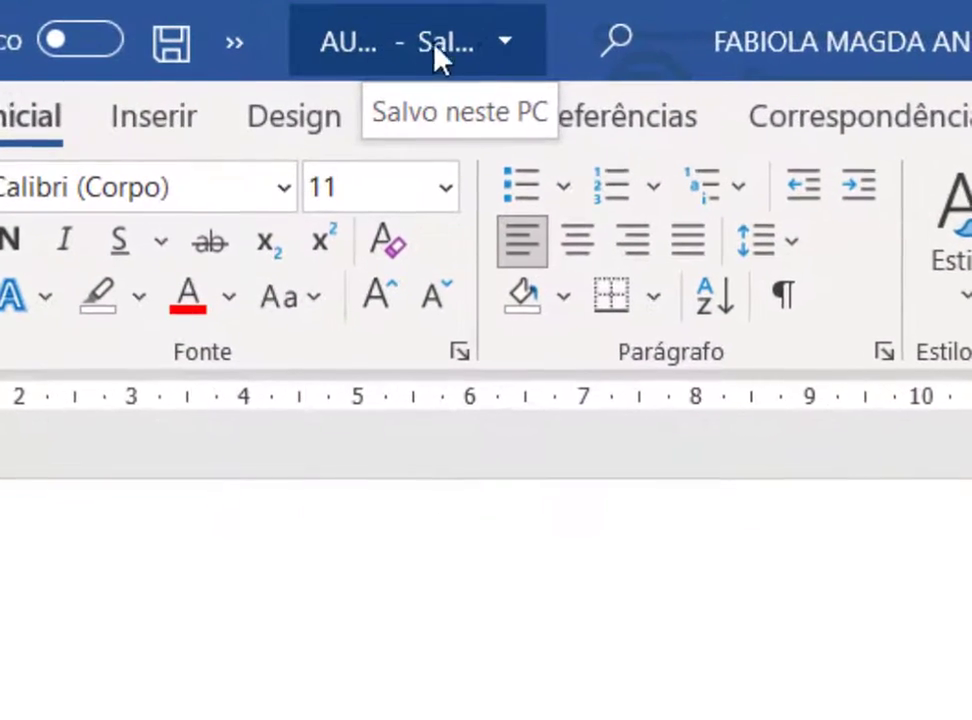
{"action": "left_click", "coordinate": [441, 56]}
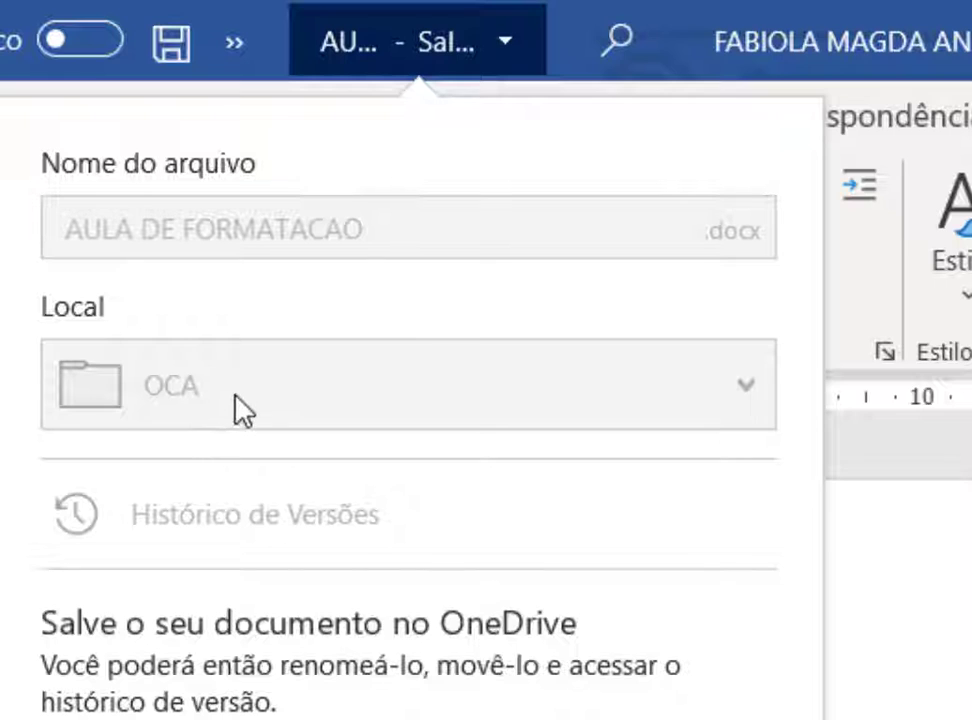
{"action": "left_click", "coordinate": [950, 632]}
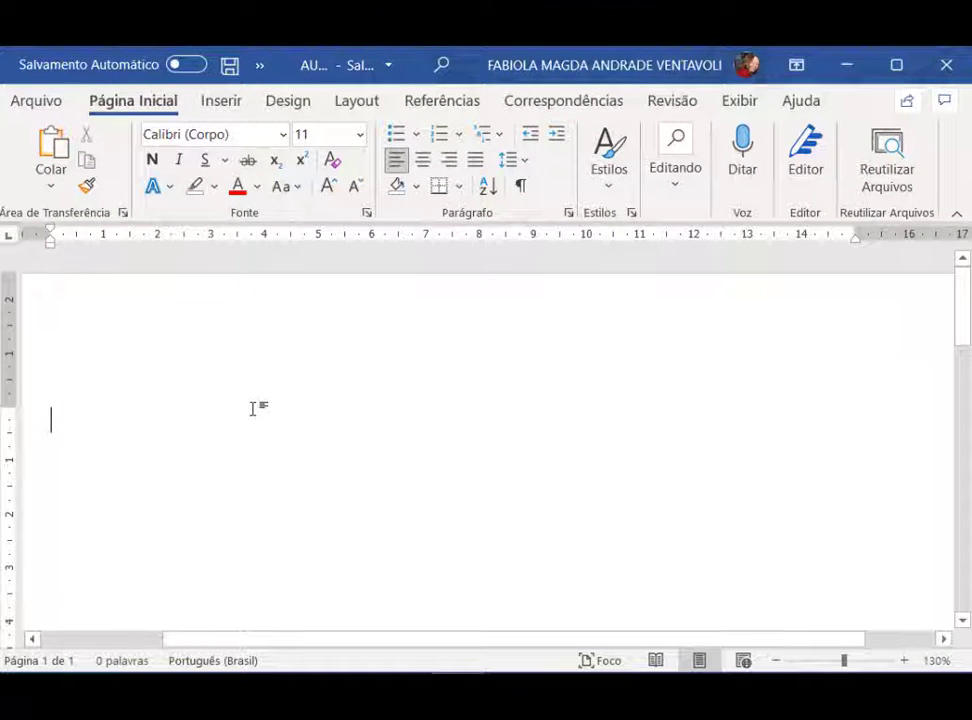
Paste the "O que é informática?" text with its source formatting into the blank document and save the file.
{"action": "type", "text": "O que é informática? Informática é uma área de informação digital, que inclui os processos de recolha, armazenamento, processamento, transferência e difusão de dados. O termo é a reunião das palavras informação e automática, por isso, pode ser resumido como a informação tratada por meios automáticos. A informática, suas inovações e seus dispositivos fazem parte de todas as áreas da nossa vida e serve como ferramenta de trabalho, estudo e de entretenimento."}
{"action": "scroll", "coordinate": [312, 471], "scroll_direction": "up", "scroll_amount": 3}
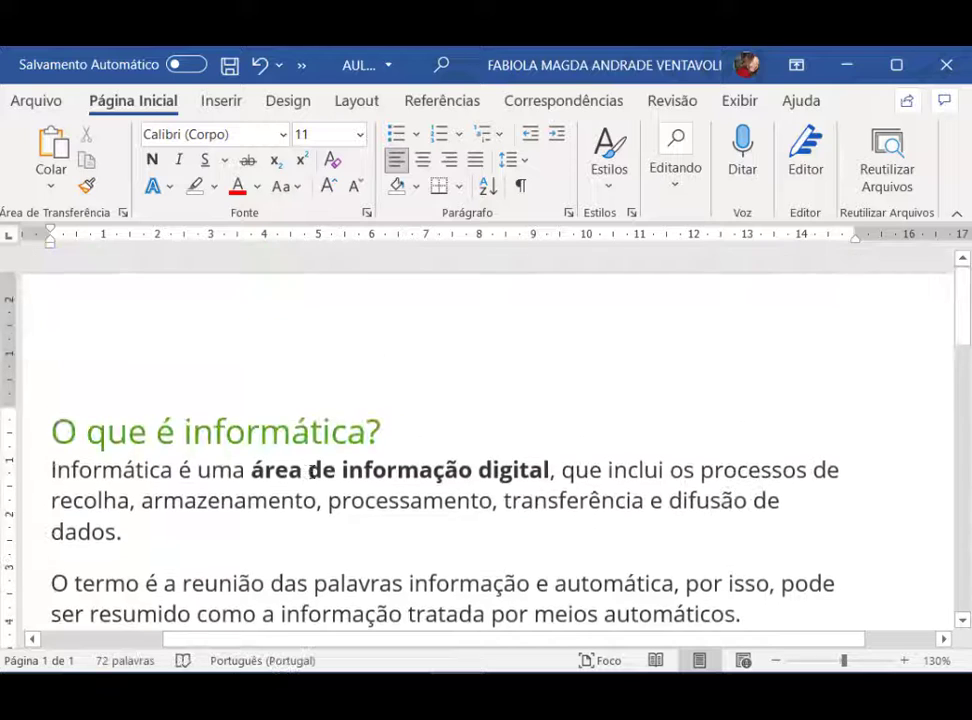
{"action": "scroll", "coordinate": [312, 471], "scroll_direction": "down", "scroll_amount": 2}
{"action": "scroll", "coordinate": [312, 471], "scroll_direction": "up", "scroll_amount": 3}
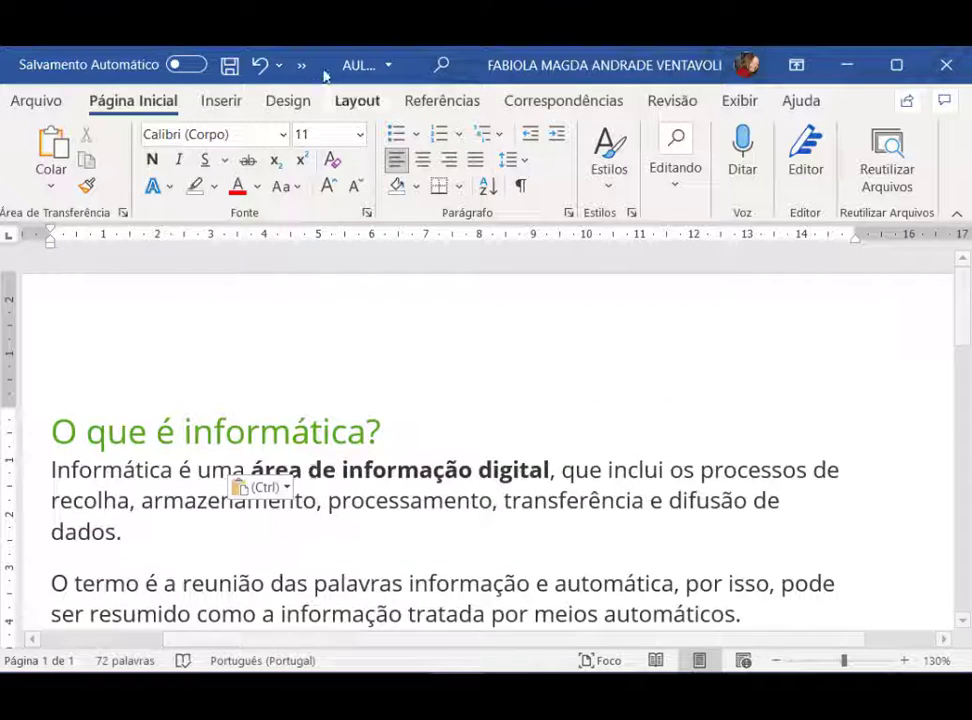
{"action": "left_click_drag", "start_coordinate": [150, 536], "coordinate": [39, 427]}
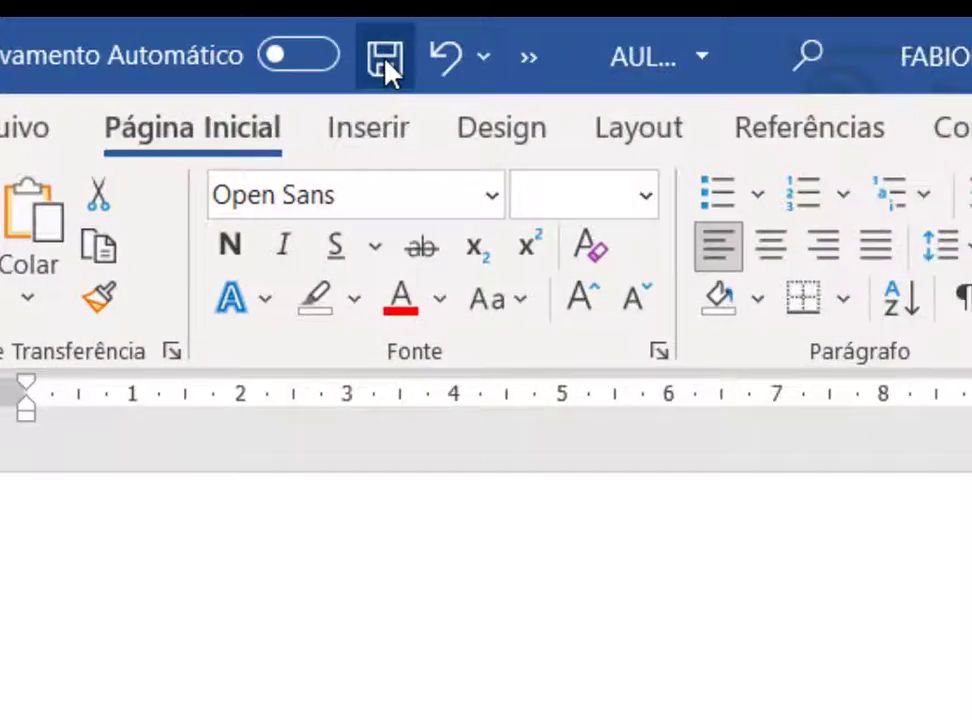
{"action": "left_click", "coordinate": [230, 66]}
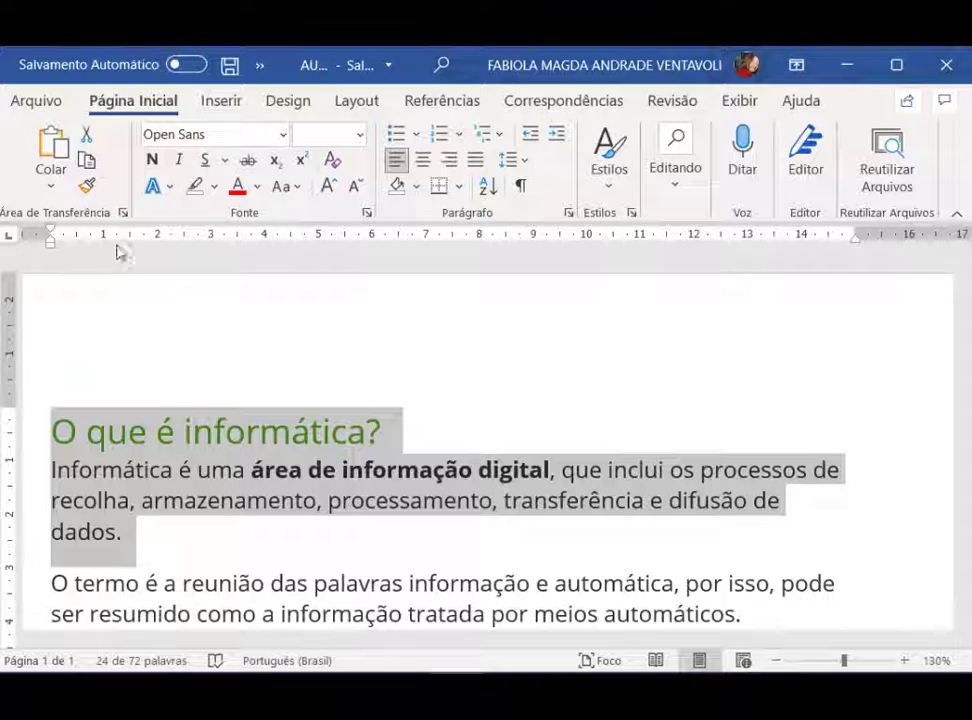
Select the heading and first paragraph, look at the file's save commands and return to the text.
{"action": "left_click", "coordinate": [125, 508]}
{"action": "left_click_drag", "start_coordinate": [120, 533], "coordinate": [40, 437]}
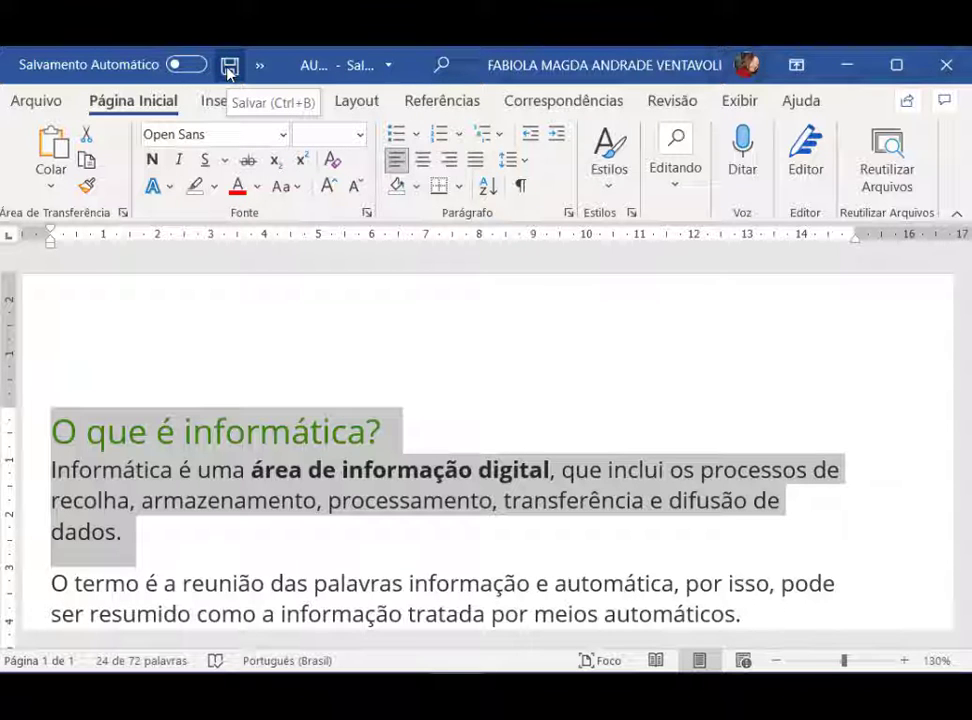
{"action": "left_click", "coordinate": [32, 106]}
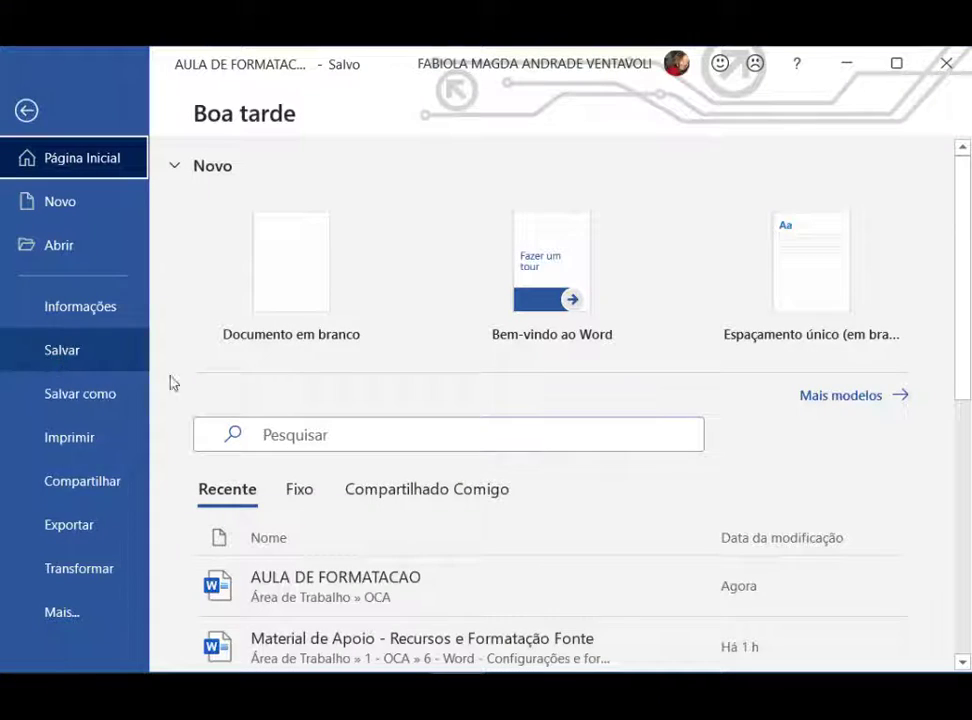
{"action": "key", "text": "Escape"}
{"action": "left_click", "coordinate": [362, 527]}
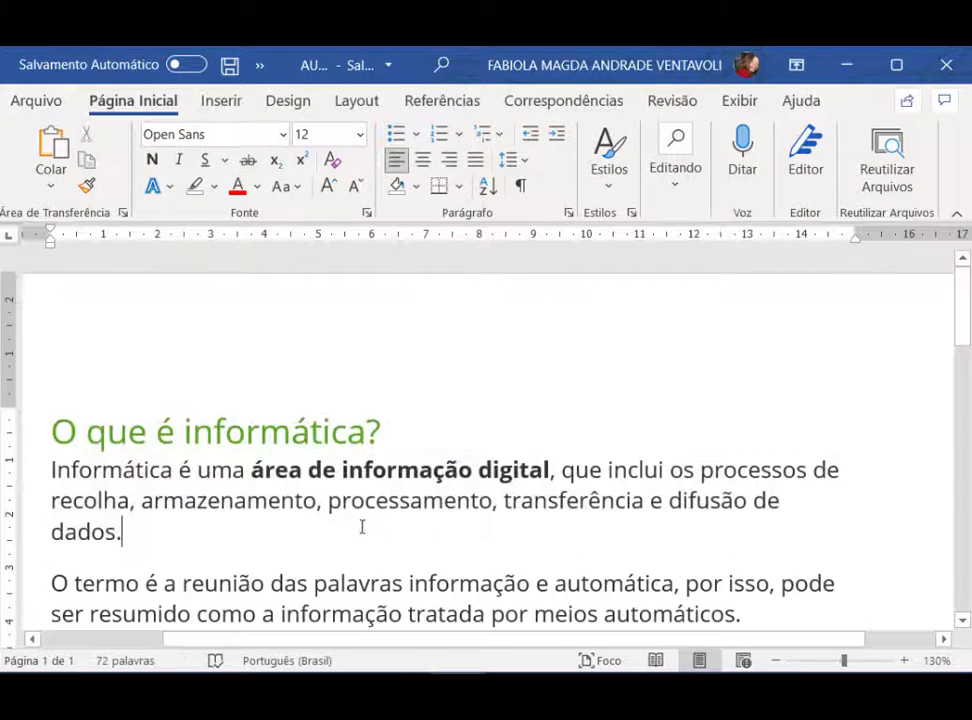
Display the "O que é informática?" document in Focus mode.
{"action": "scroll", "coordinate": [362, 527], "scroll_direction": "down", "scroll_amount": 3}
{"action": "scroll", "coordinate": [362, 527], "scroll_direction": "up", "scroll_amount": 2}
{"action": "scroll", "coordinate": [362, 527], "scroll_direction": "up", "scroll_amount": 1}
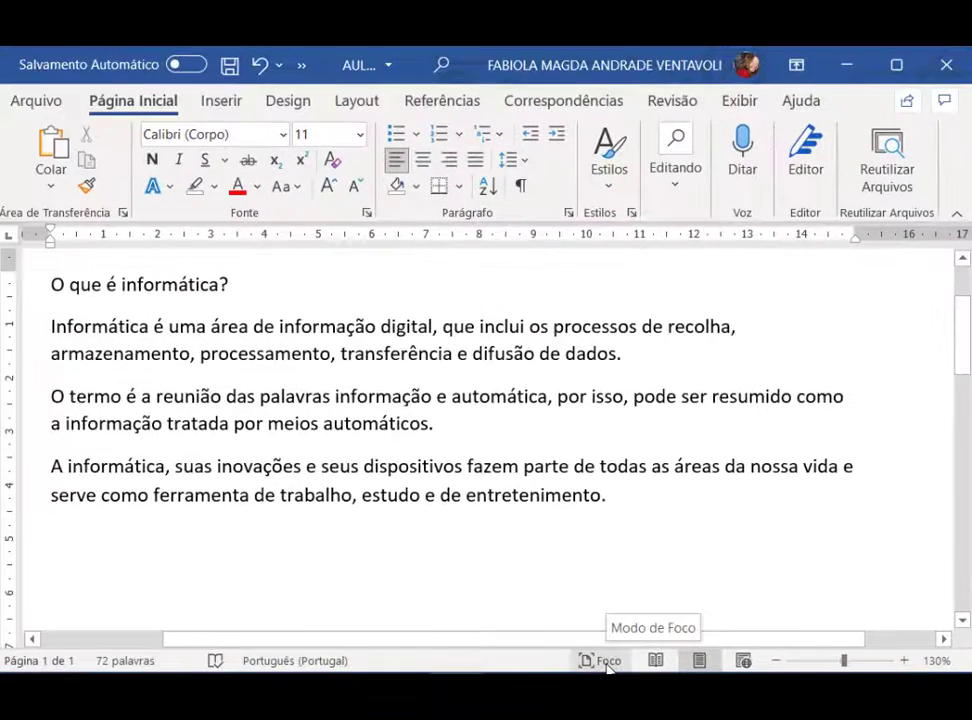
{"action": "left_click", "coordinate": [140, 692]}
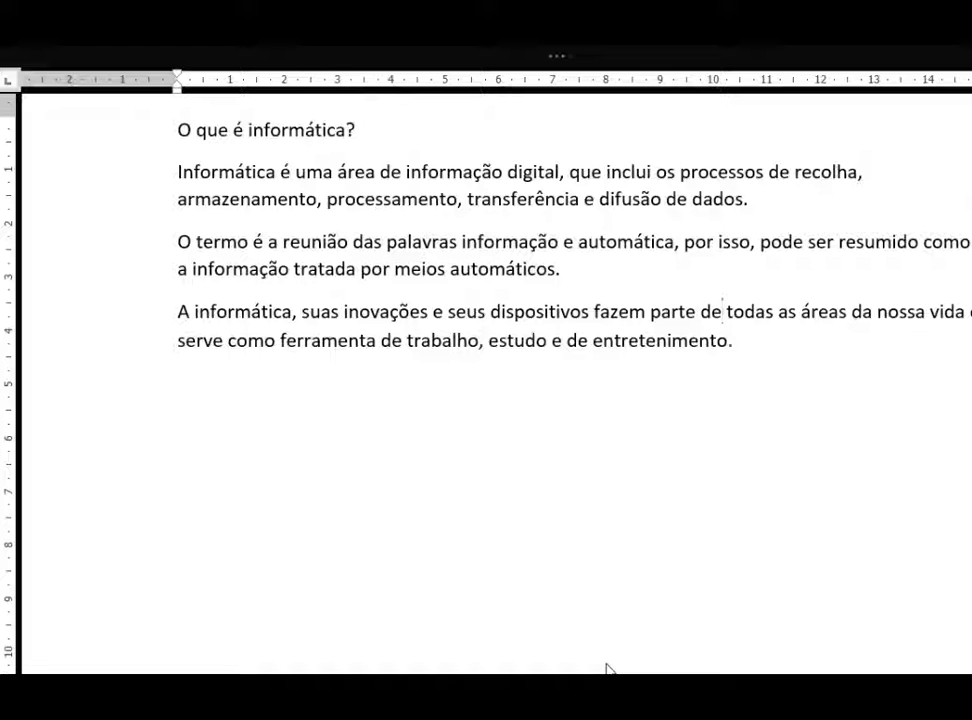
Leave Focus mode and enlarge the document window to show more of the page.
{"action": "key", "text": "Escape"}
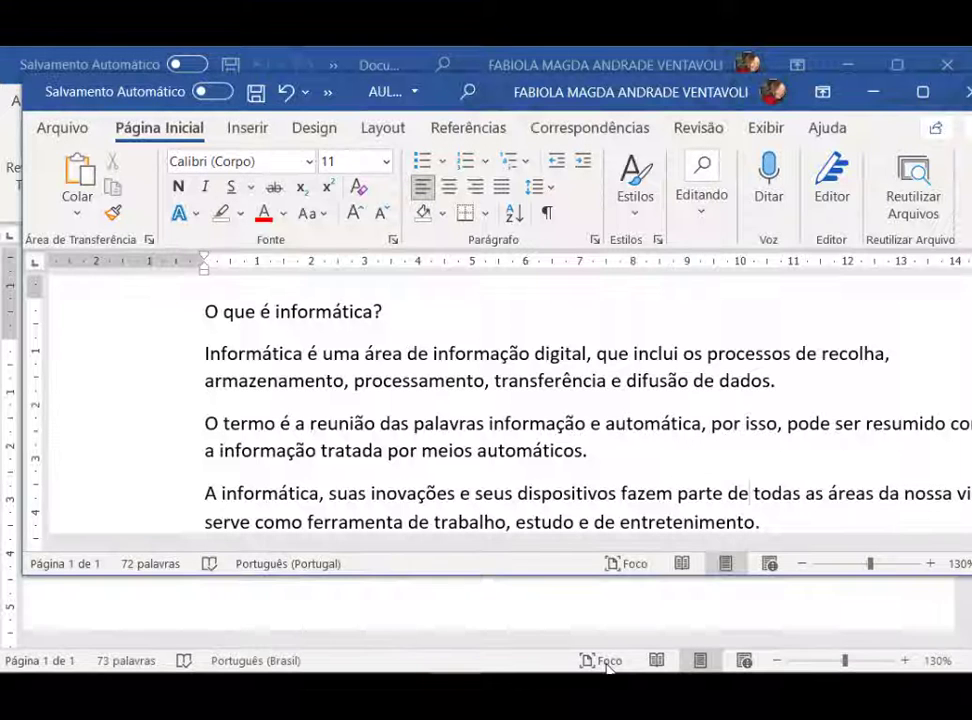
{"action": "left_click_drag", "start_coordinate": [601, 577], "coordinate": [568, 669]}
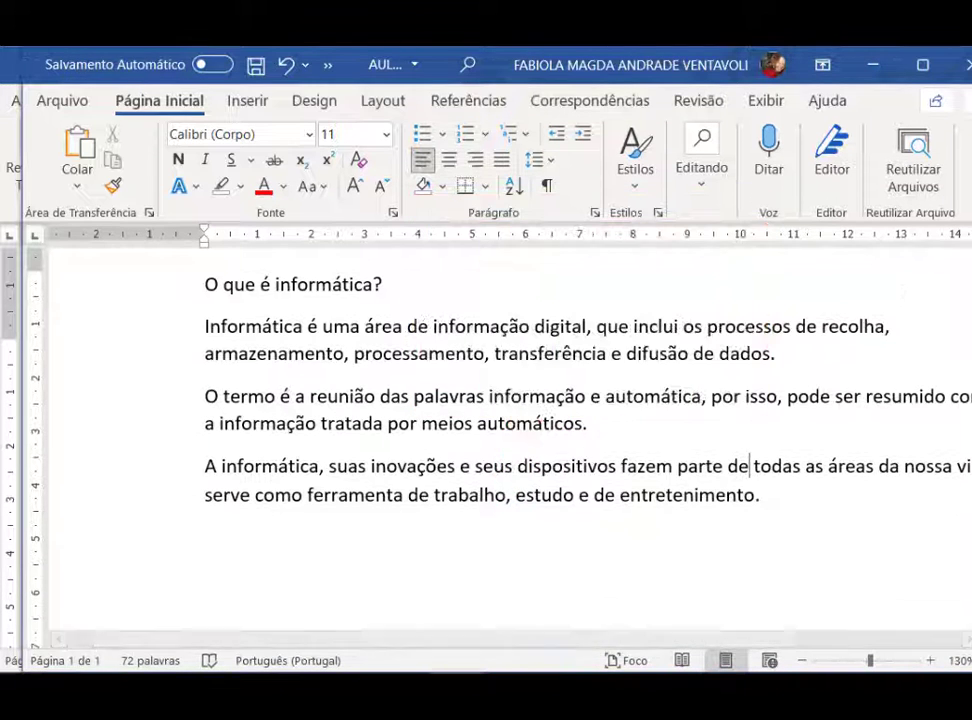
{"action": "mouse_move", "coordinate": [971, 226]}
{"action": "left_mouse_down"}
{"action": "mouse_move", "coordinate": [942, 226]}
{"action": "mouse_move", "coordinate": [971, 230]}
{"action": "mouse_move", "coordinate": [945, 230]}
{"action": "mouse_move", "coordinate": [958, 230]}
{"action": "left_mouse_up"}
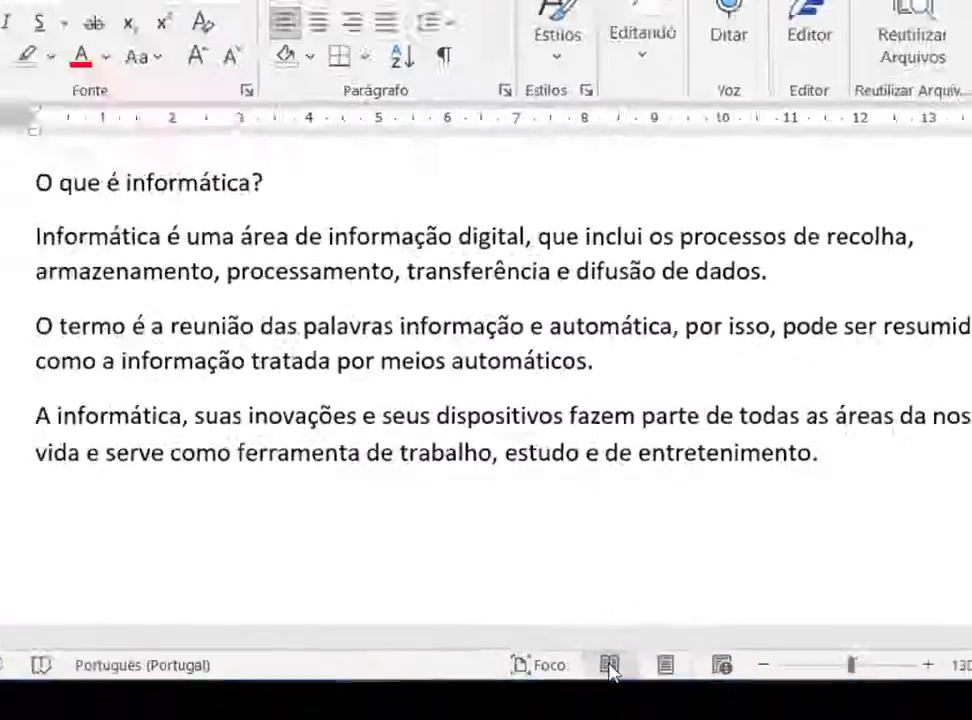
View the document in Read Mode and in Web Layout, returning to Print Layout each time.
{"action": "left_click", "coordinate": [435, 685]}
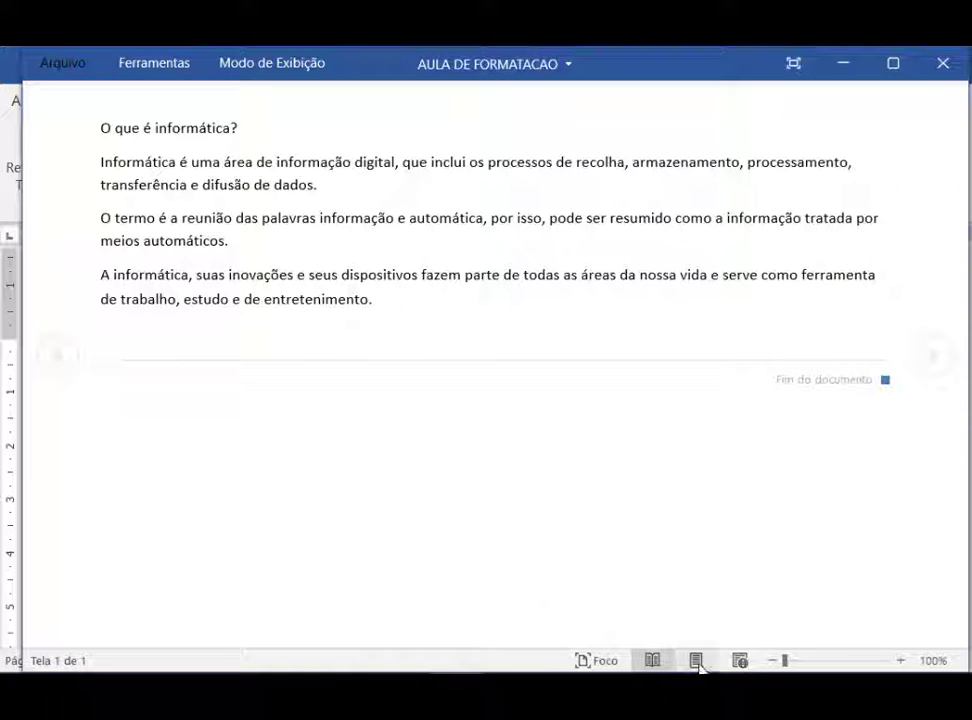
{"action": "left_click", "coordinate": [697, 662]}
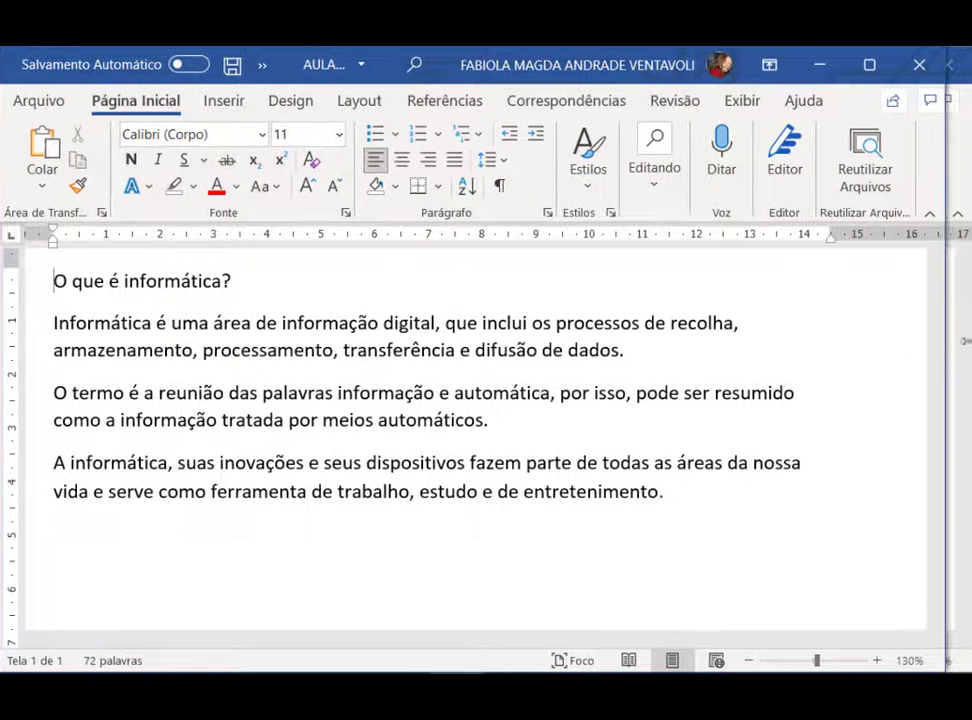
{"action": "left_click_drag", "start_coordinate": [948, 362], "coordinate": [971, 362]}
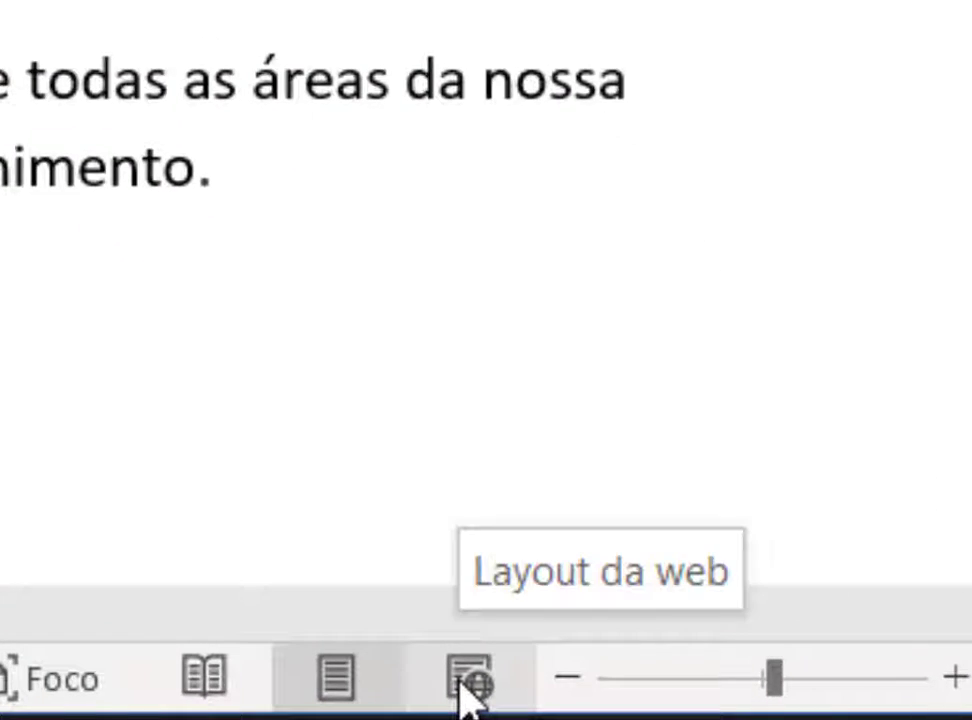
{"action": "left_click", "coordinate": [465, 684]}
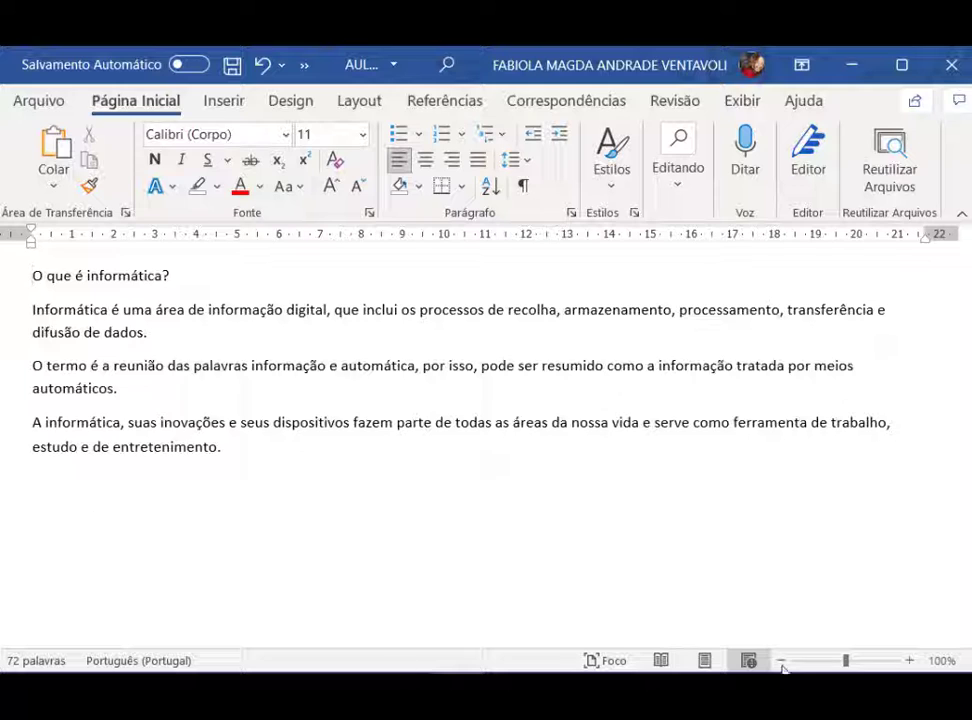
{"action": "left_click", "coordinate": [704, 661]}
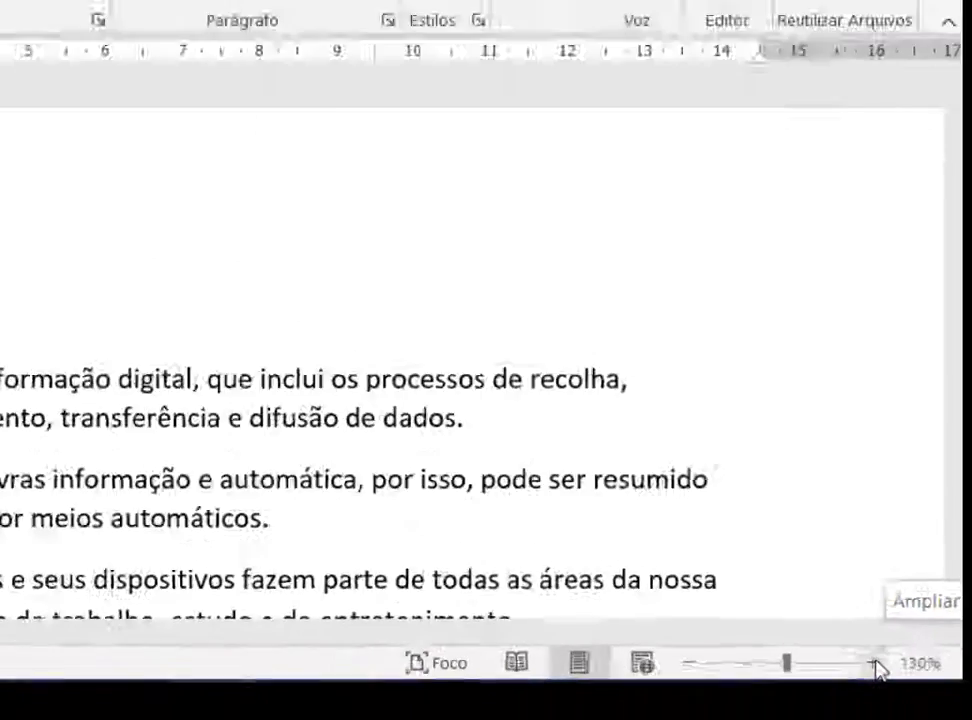
Zoom the page in to 140% and back out, finishing at 120%, and select the whole text before clearing the selection.
{"action": "left_click", "coordinate": [874, 664]}
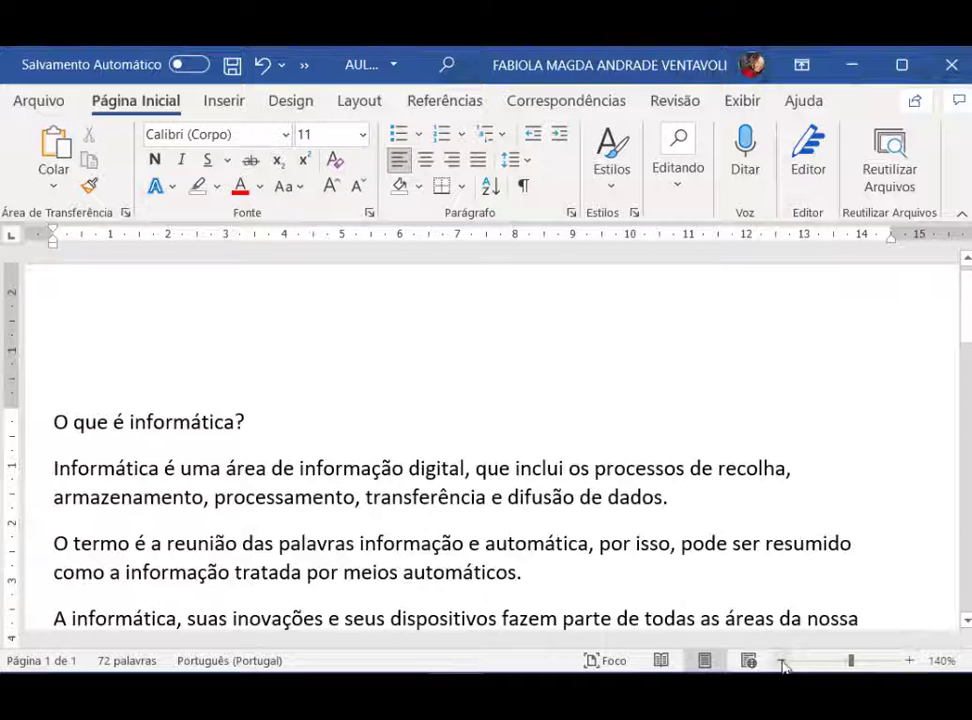
{"action": "left_click", "coordinate": [781, 661]}
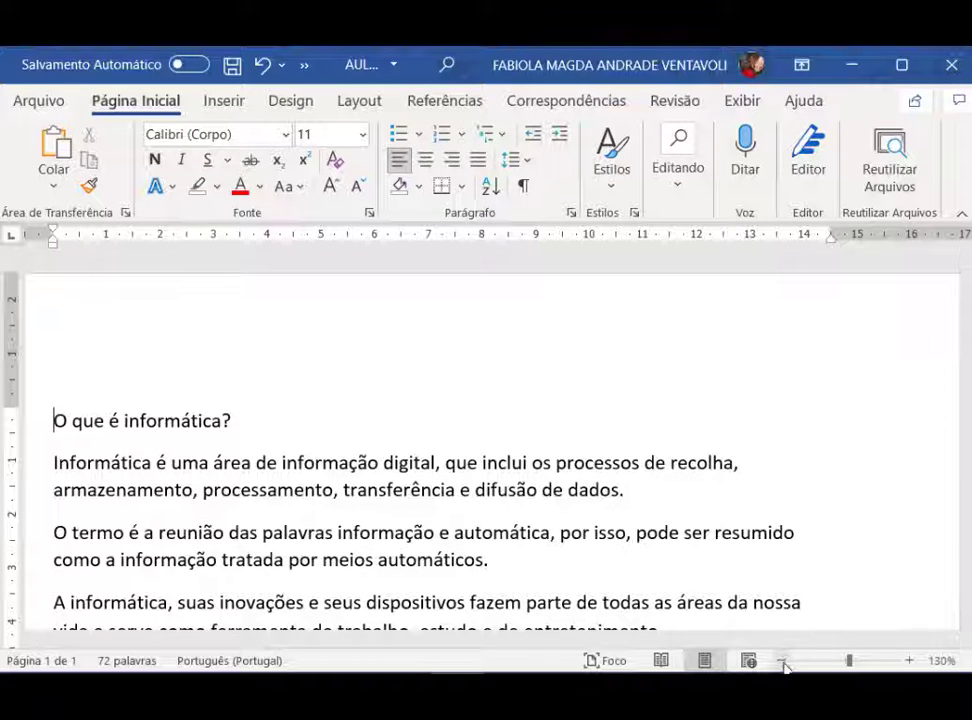
{"action": "left_click", "coordinate": [781, 661]}
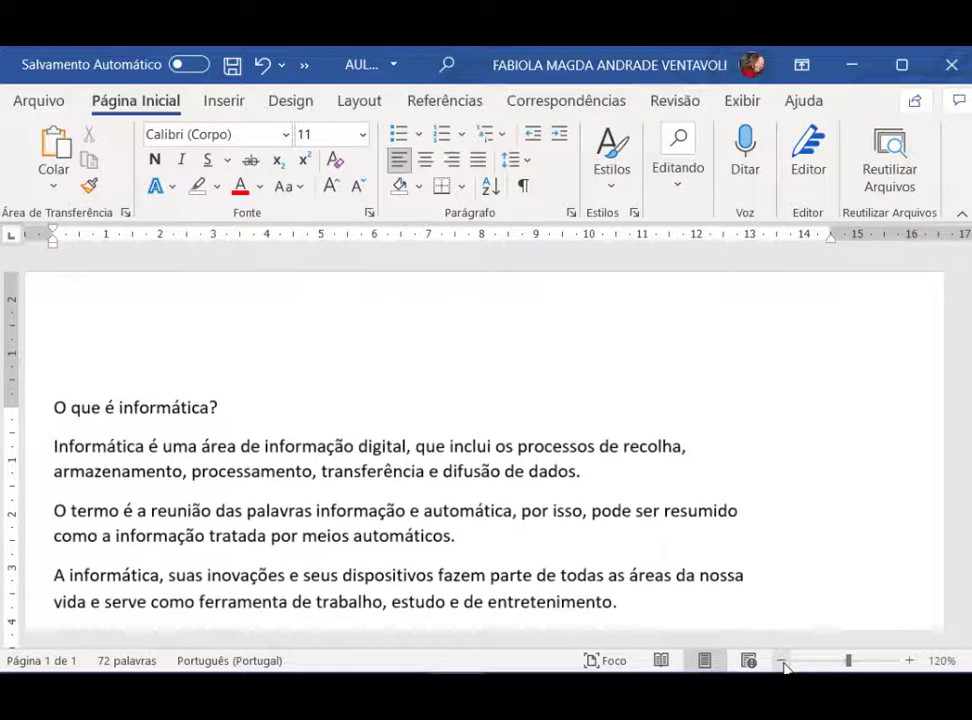
{"action": "left_click", "coordinate": [907, 661]}
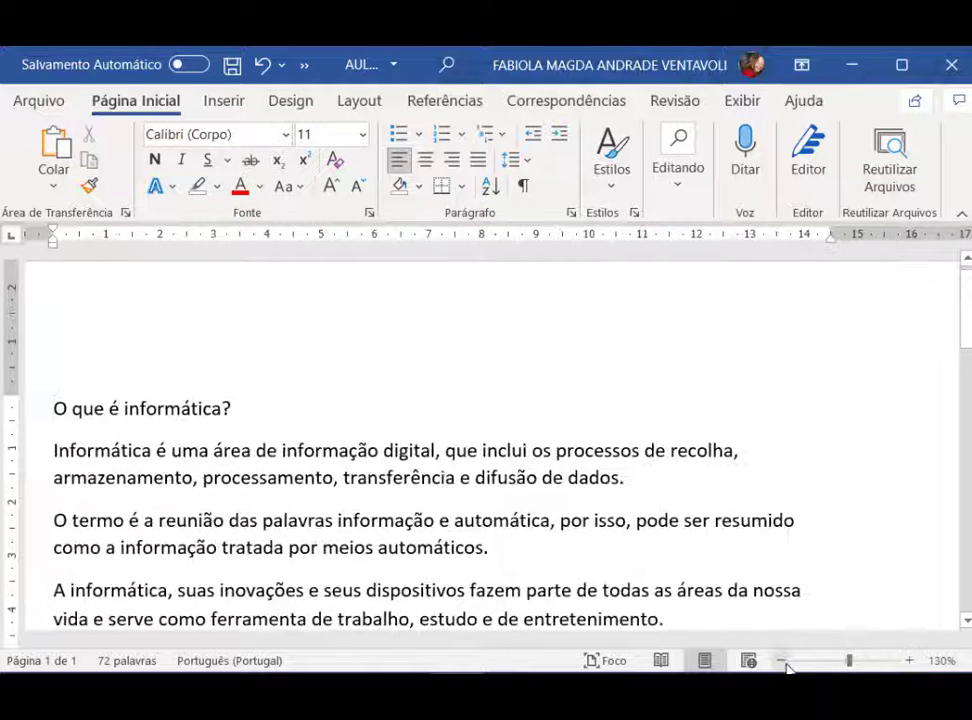
{"action": "left_click", "coordinate": [781, 661]}
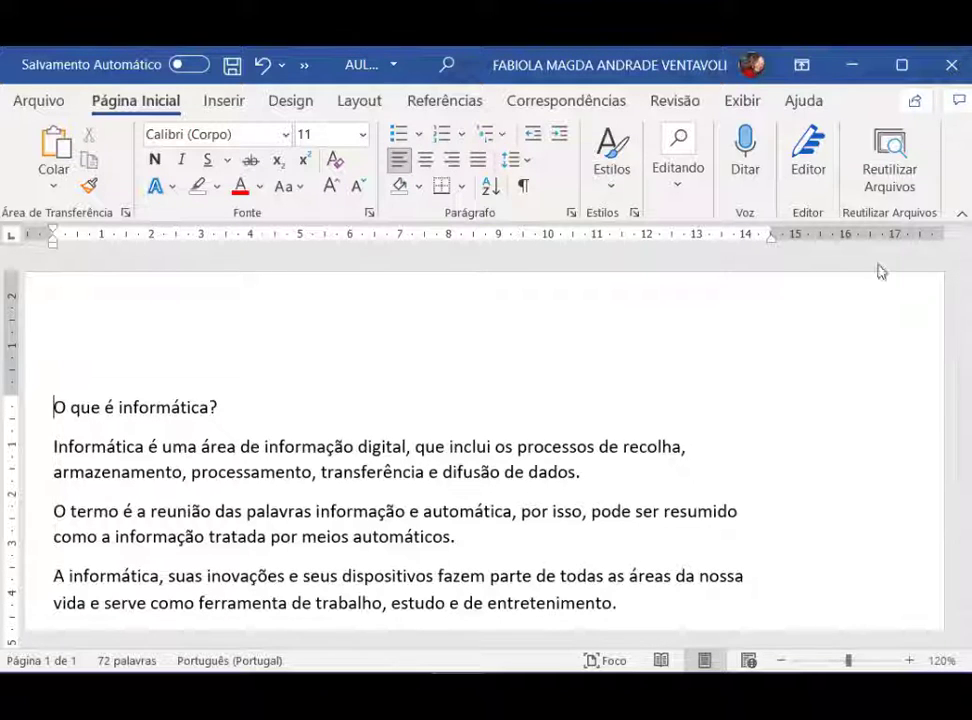
{"action": "left_click", "coordinate": [910, 661]}
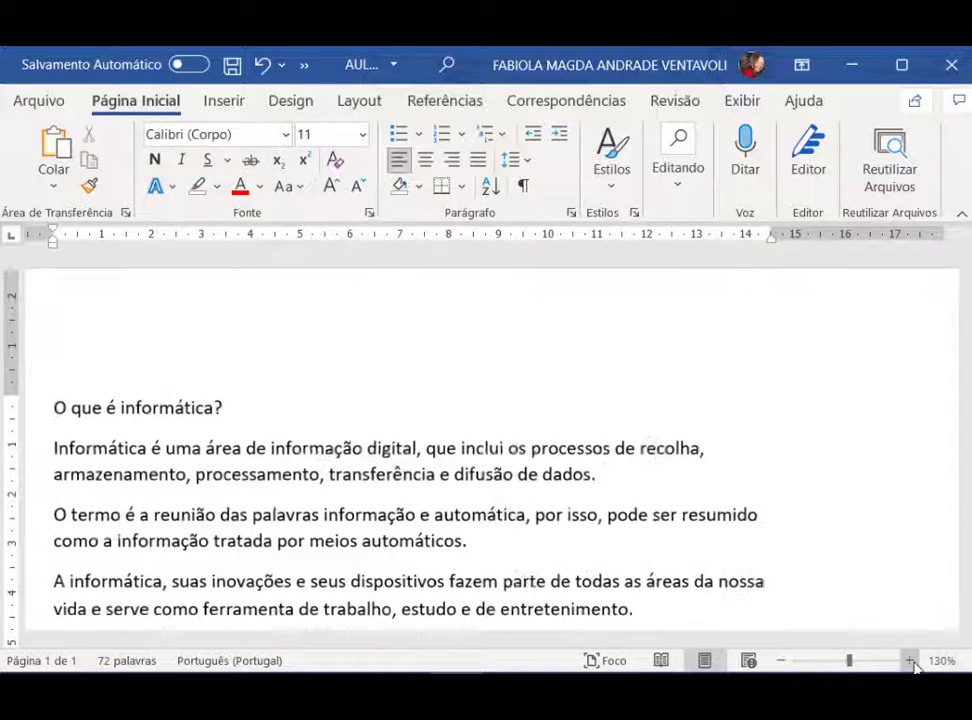
{"action": "left_click", "coordinate": [780, 661]}
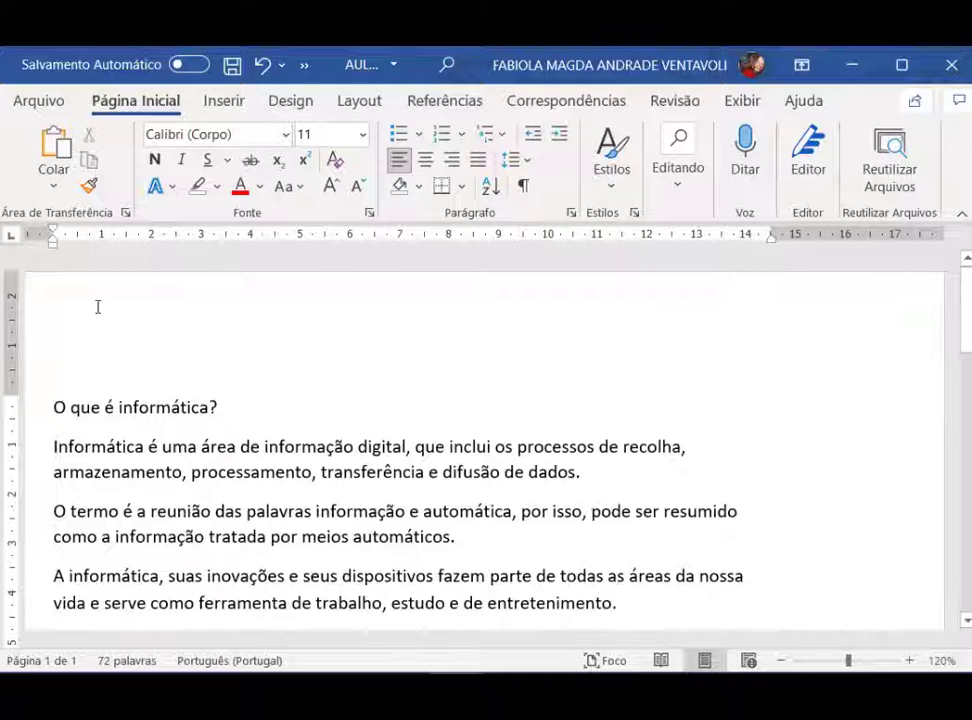
{"action": "left_click_drag", "start_coordinate": [54, 406], "coordinate": [636, 599]}
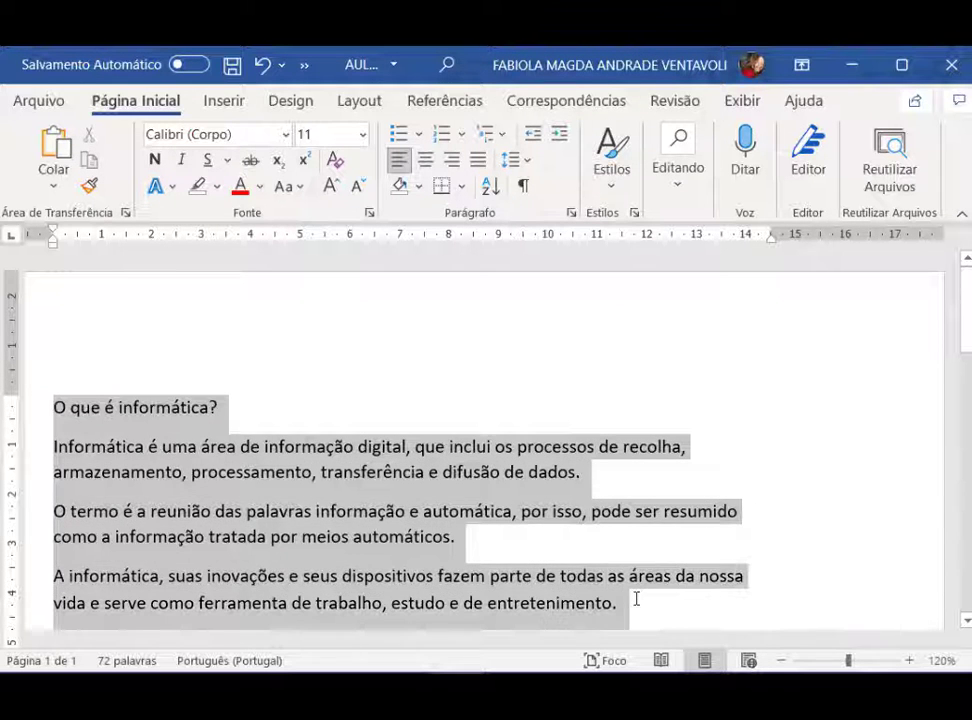
{"action": "left_click", "coordinate": [319, 472]}
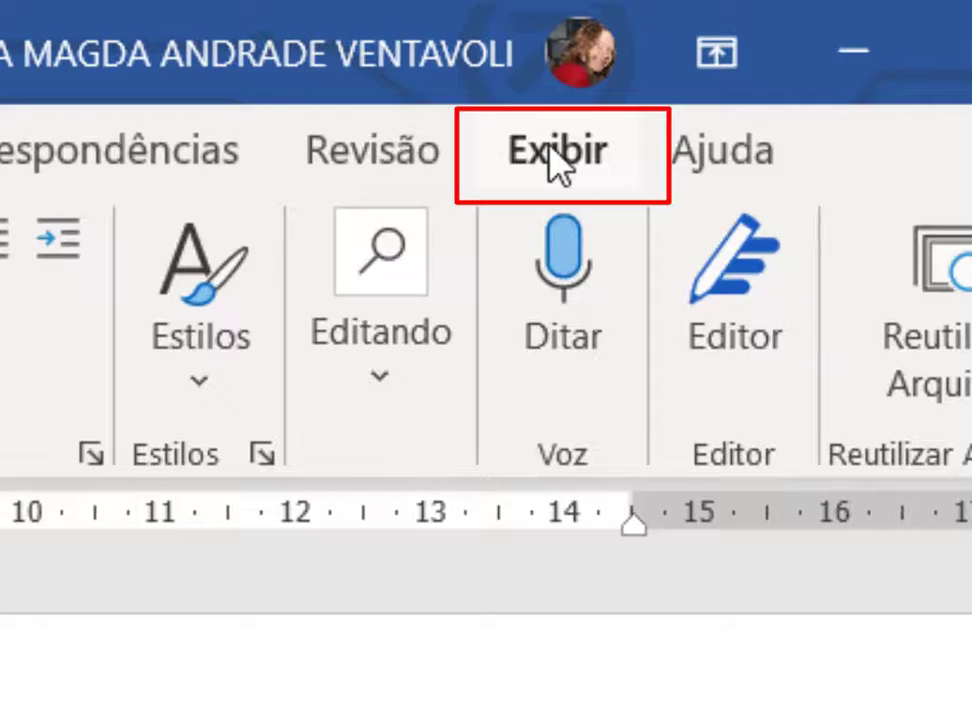
Switch the document to Outline view (Estrutura de Tópicos) and open the choices for the level to show.
{"action": "left_click", "coordinate": [580, 160]}
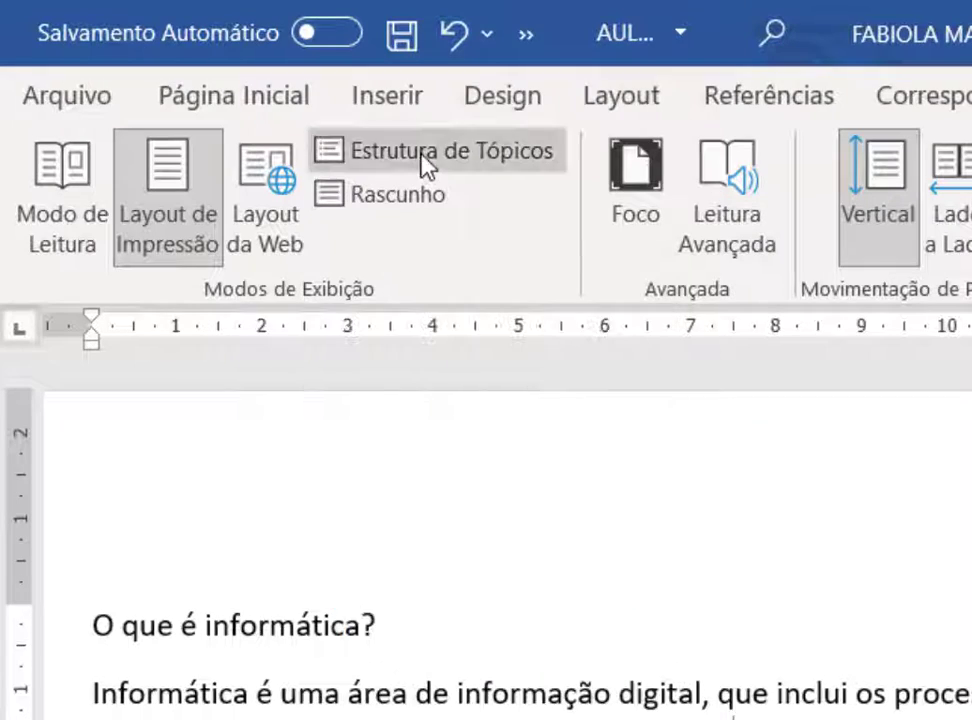
{"action": "left_click", "coordinate": [421, 152]}
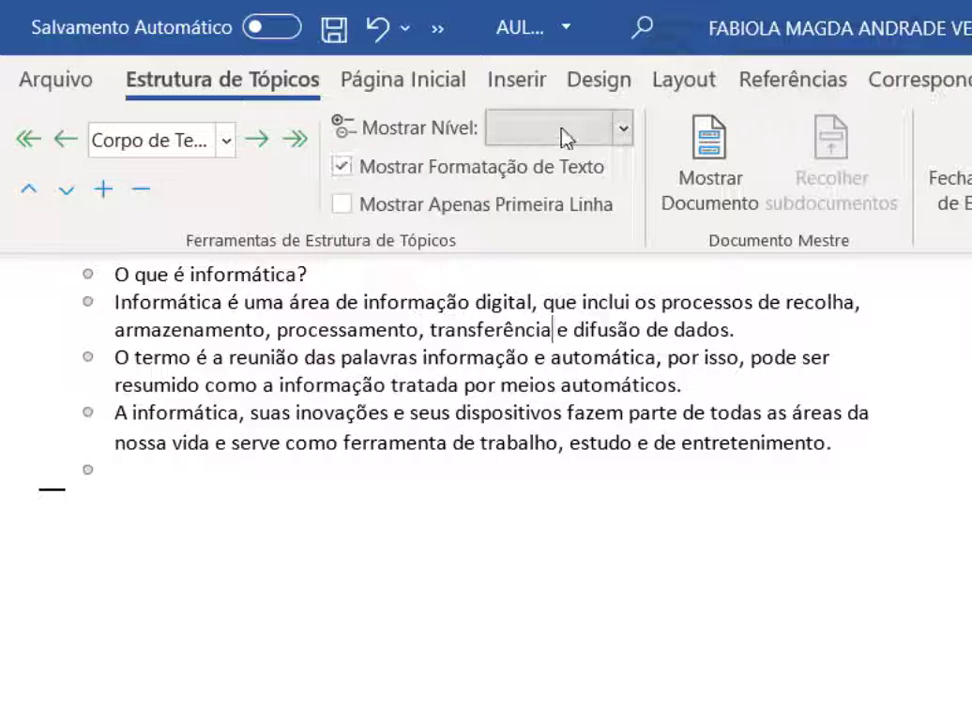
{"action": "left_click", "coordinate": [624, 128]}
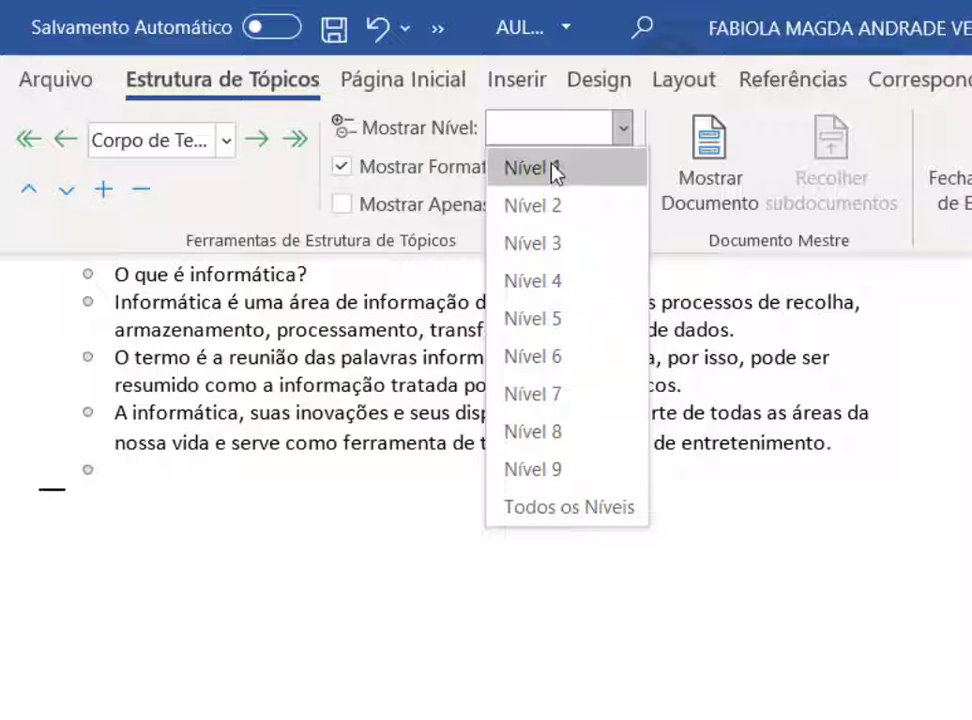
Close the outline view without choosing a level and display the document in Draft (Rascunho) view.
{"action": "left_click", "coordinate": [857, 555]}
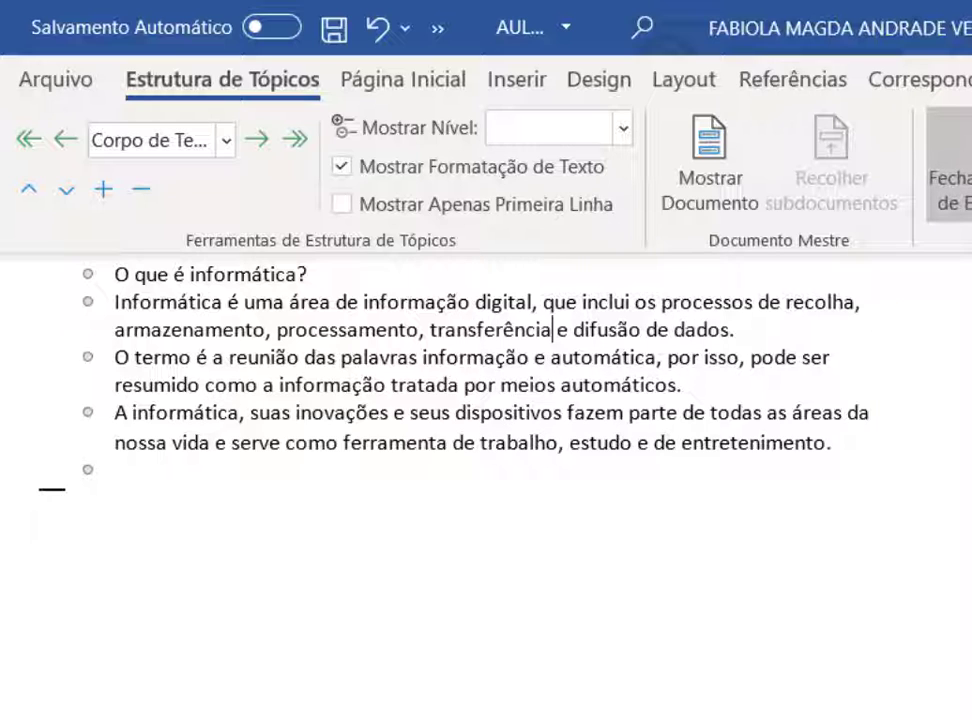
{"action": "left_click", "coordinate": [948, 165]}
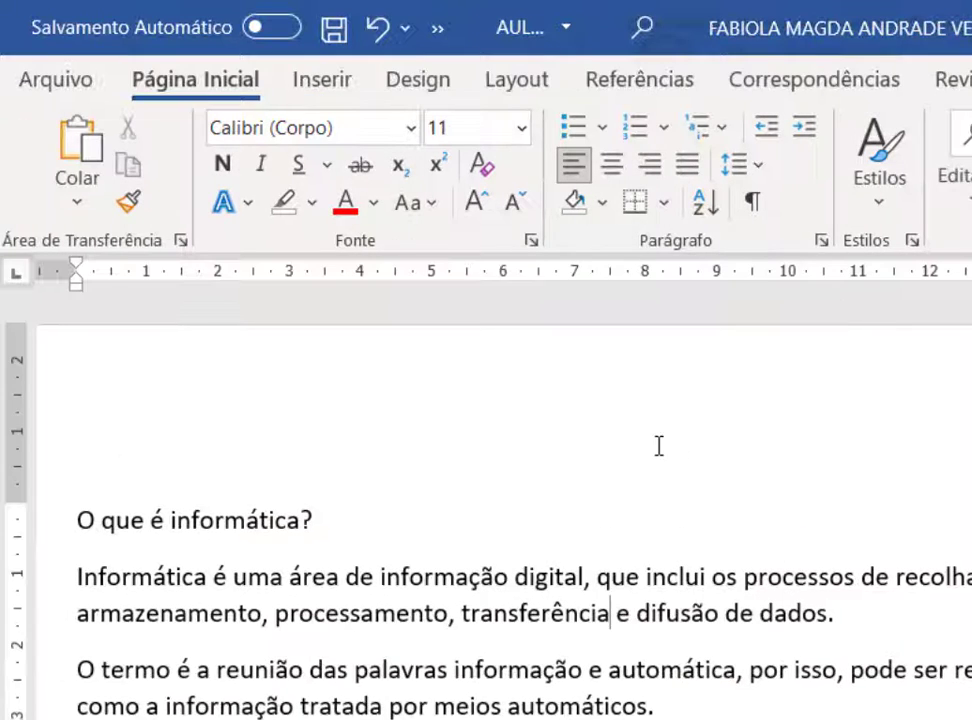
{"action": "left_click", "coordinate": [970, 80]}
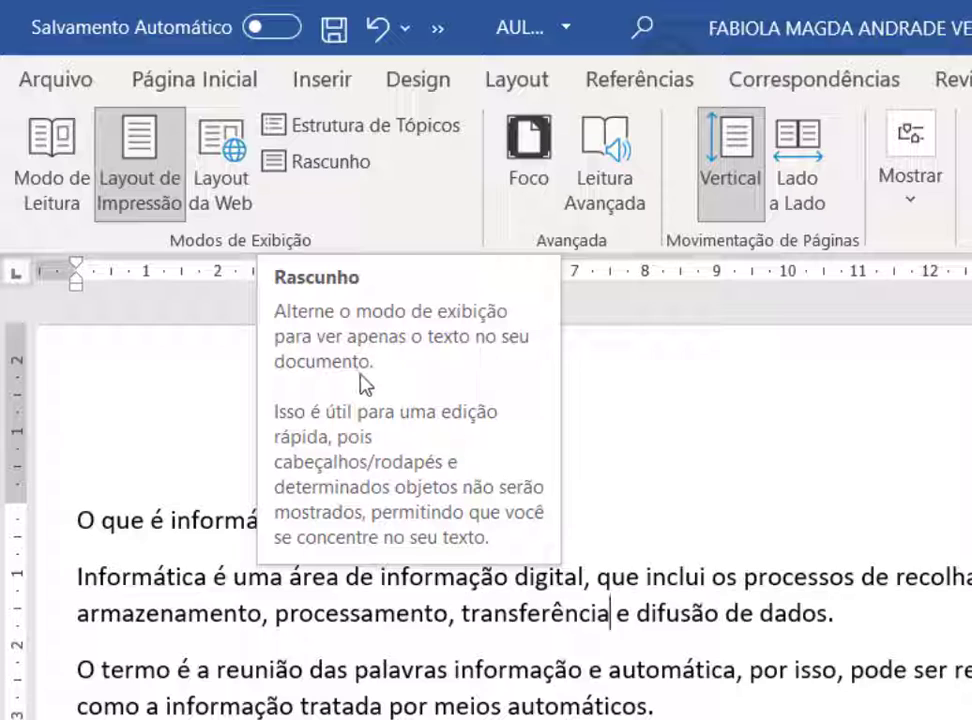
{"action": "left_click", "coordinate": [308, 168]}
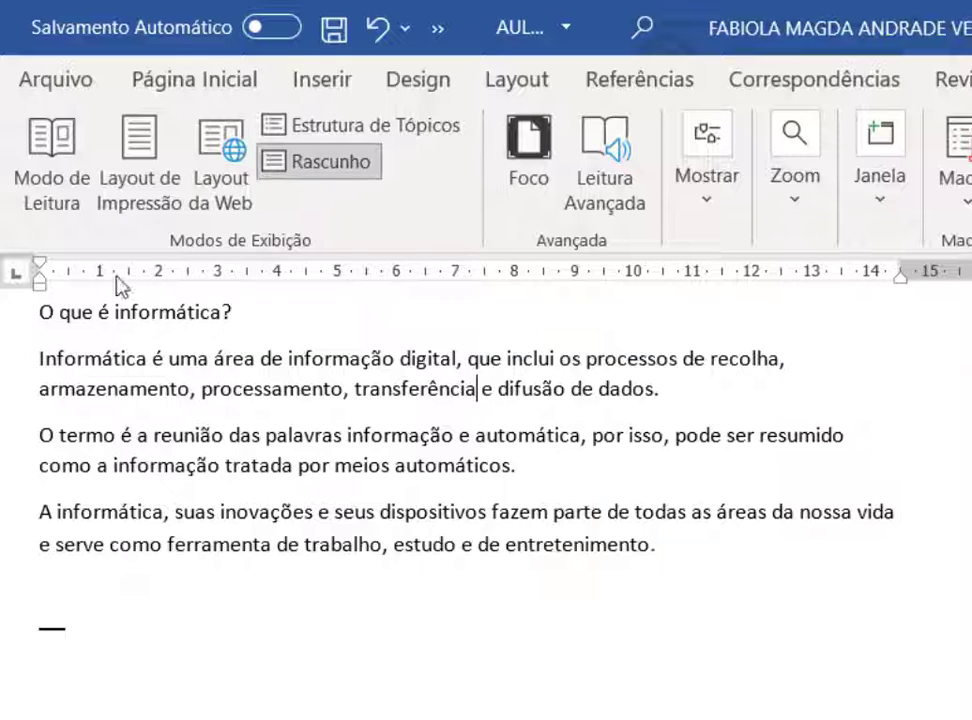
Return the document to Print Layout view and look over the page down to its blank lower part.
{"action": "key", "text": "ctrl+alt+p"}
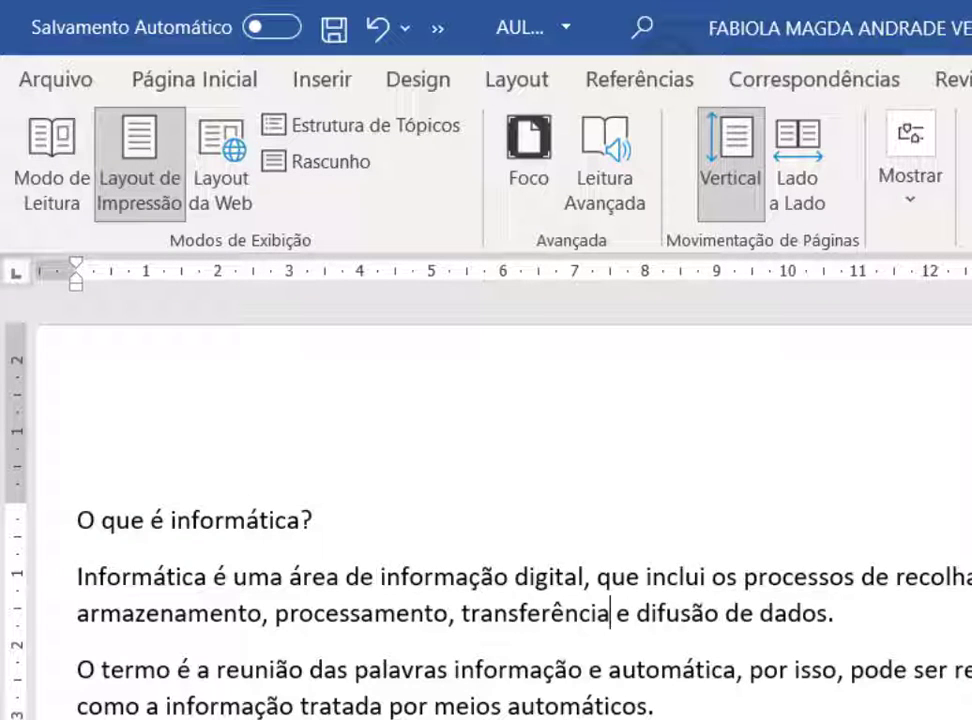
{"action": "scroll", "coordinate": [500, 520], "scroll_direction": "down", "scroll_amount": 5}
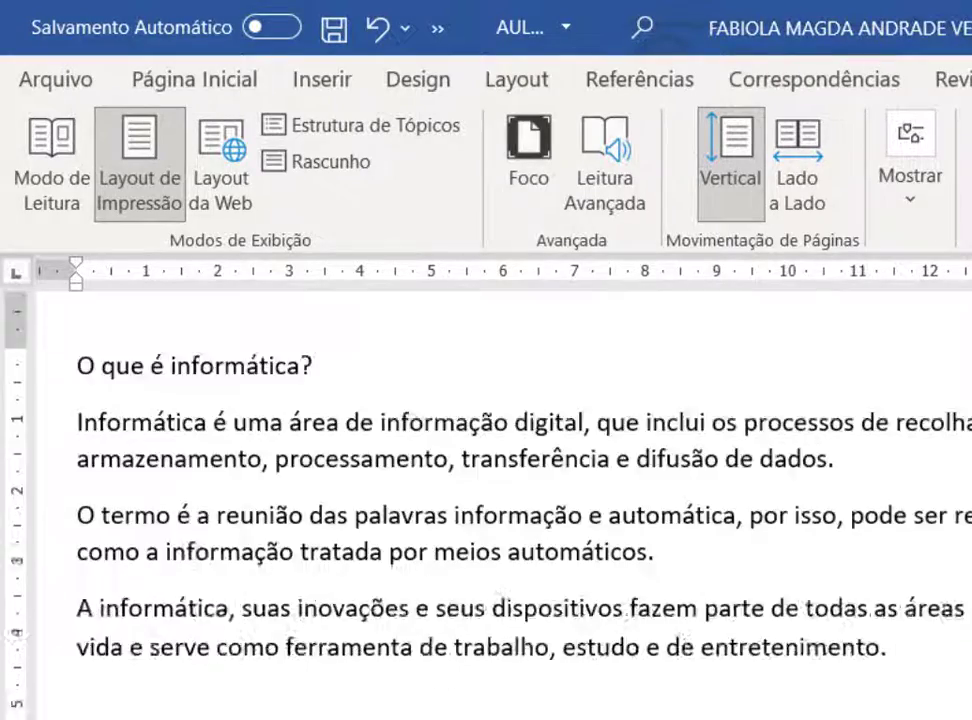
{"action": "scroll", "coordinate": [500, 520], "scroll_direction": "up", "scroll_amount": 5}
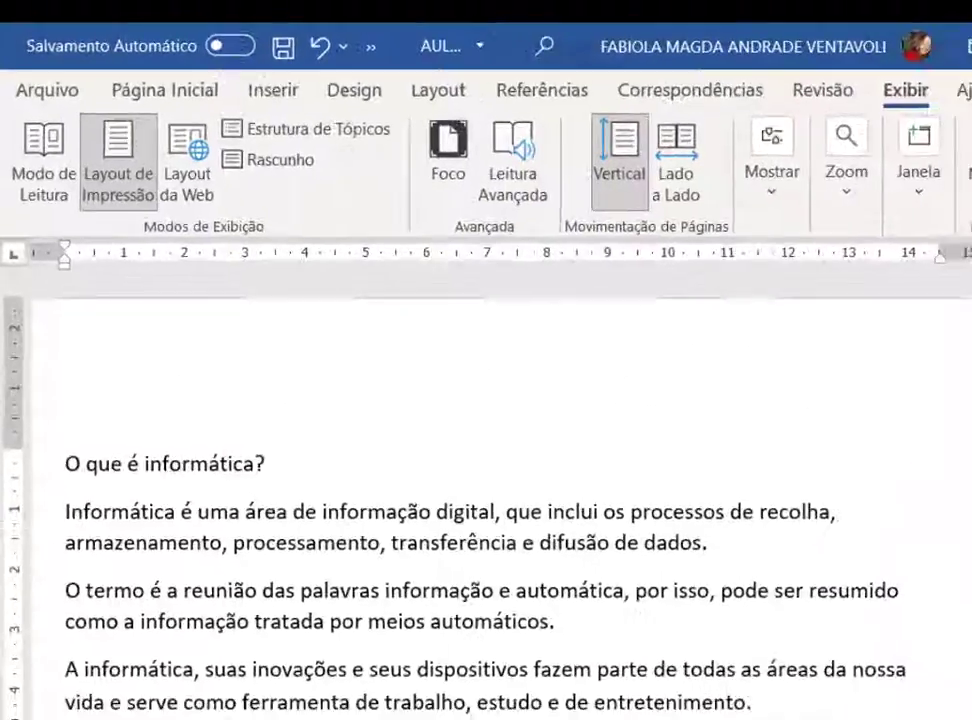
{"action": "scroll", "coordinate": [966, 386], "scroll_direction": "down", "scroll_amount": 10}
{"action": "scroll", "coordinate": [966, 386], "scroll_direction": "up", "scroll_amount": 10}
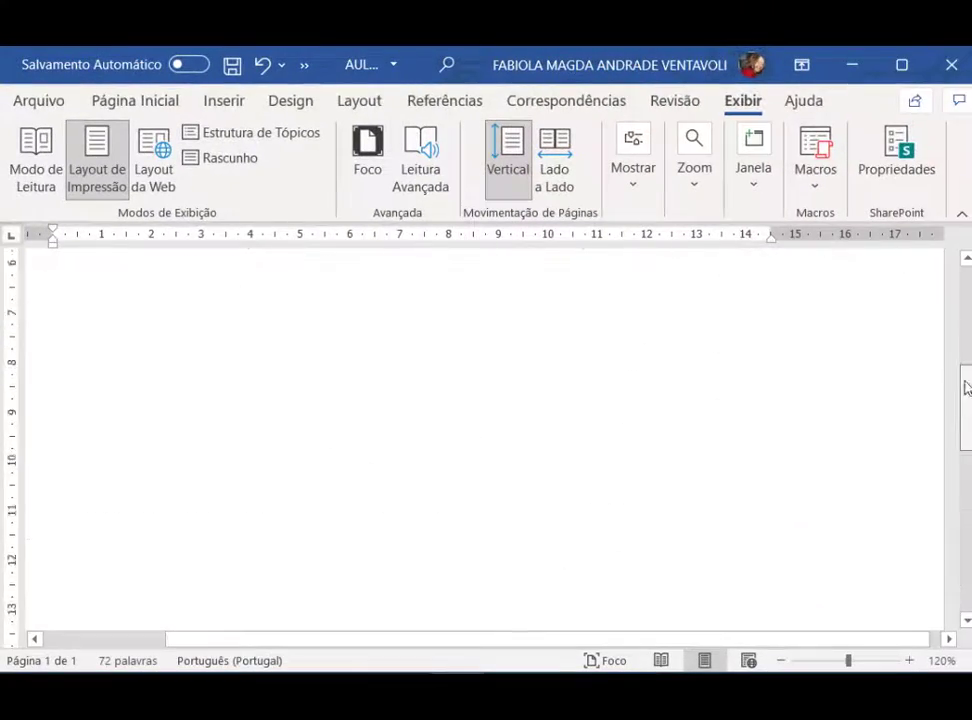
{"action": "scroll", "coordinate": [969, 383], "scroll_direction": "down", "scroll_amount": 10}
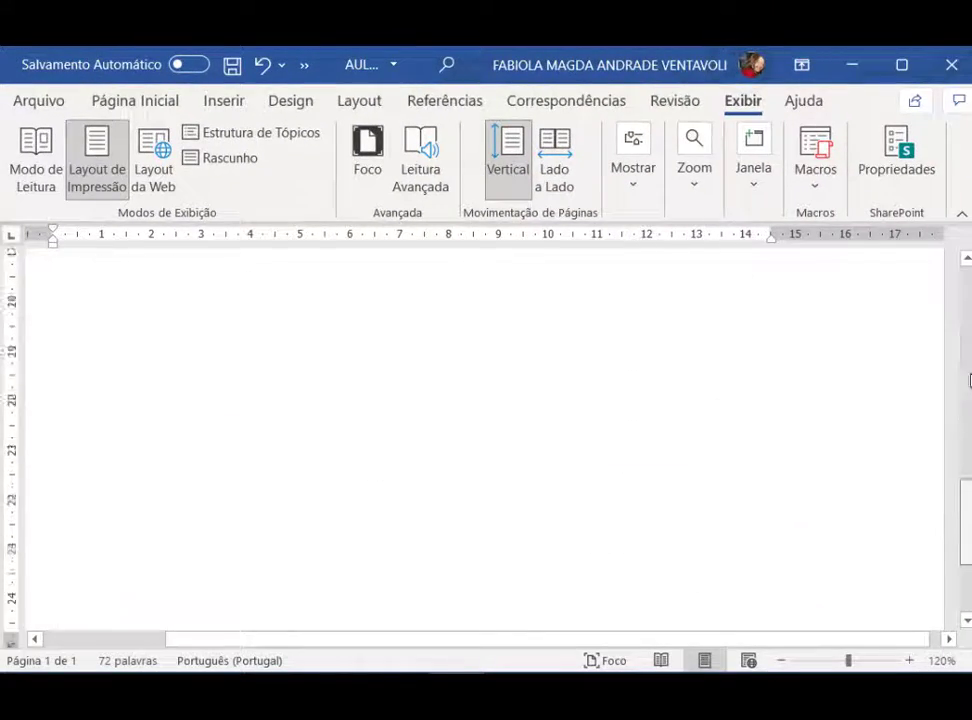
{"action": "scroll", "coordinate": [969, 380], "scroll_direction": "up", "scroll_amount": 10}
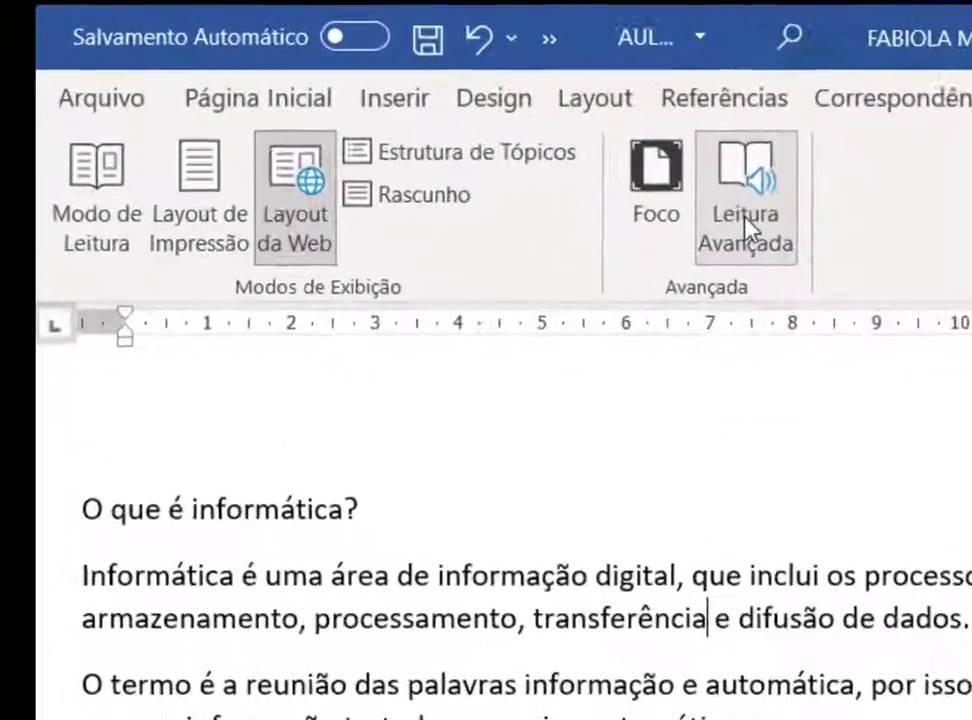
Open Immersive Reader (Leitura Avançada) and apply the column widths Muito Estreito, Estreita, Moderada and Largo in turn.
{"action": "left_click", "coordinate": [423, 180]}
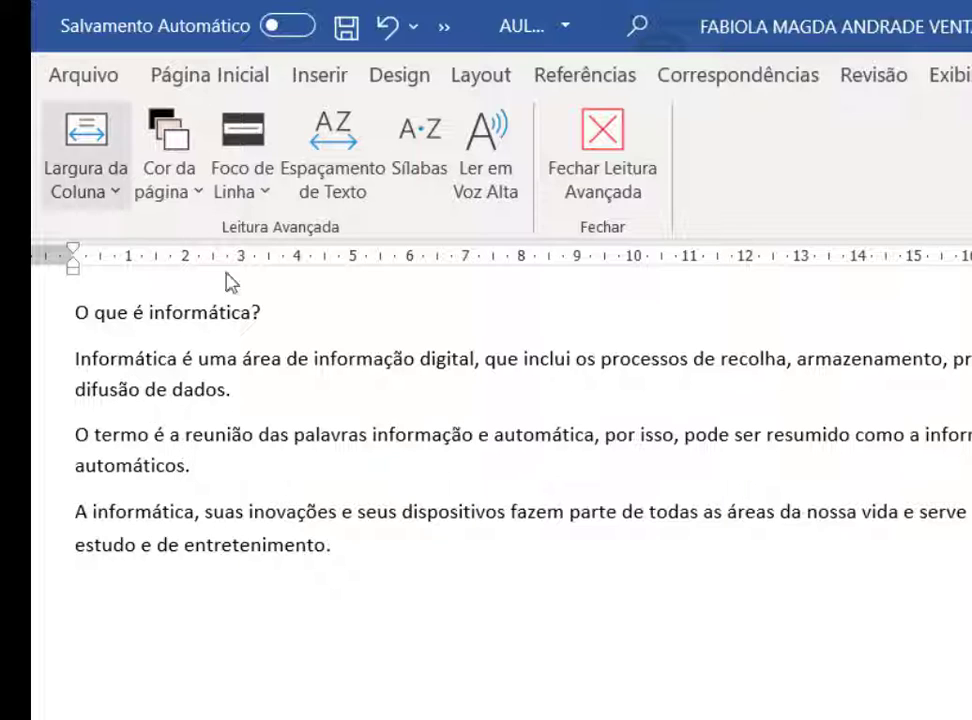
{"action": "left_click", "coordinate": [90, 190]}
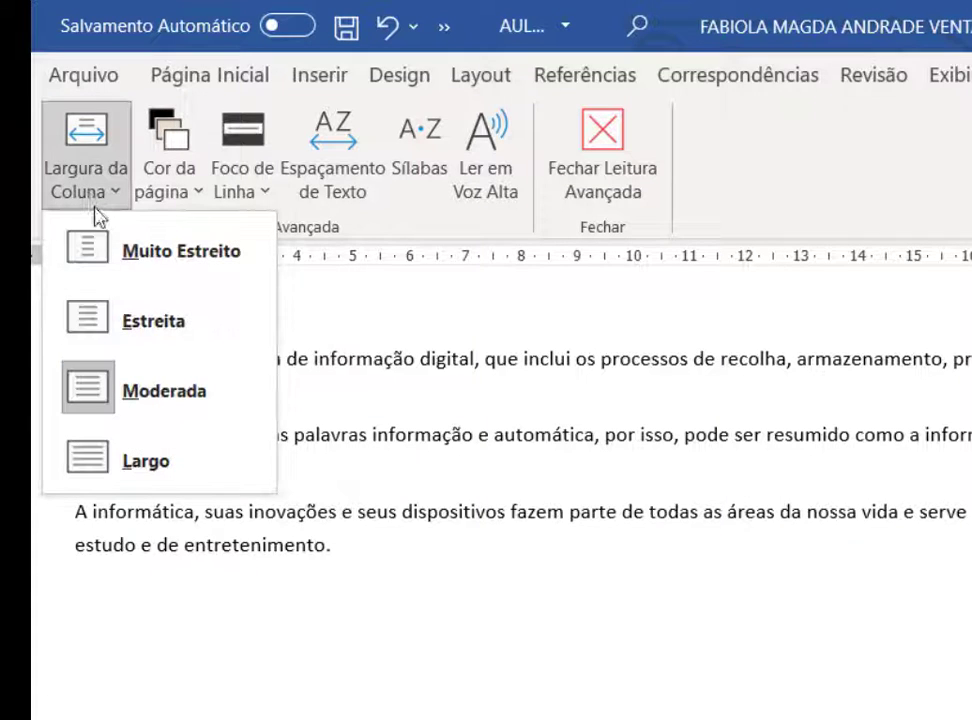
{"action": "left_click", "coordinate": [180, 265]}
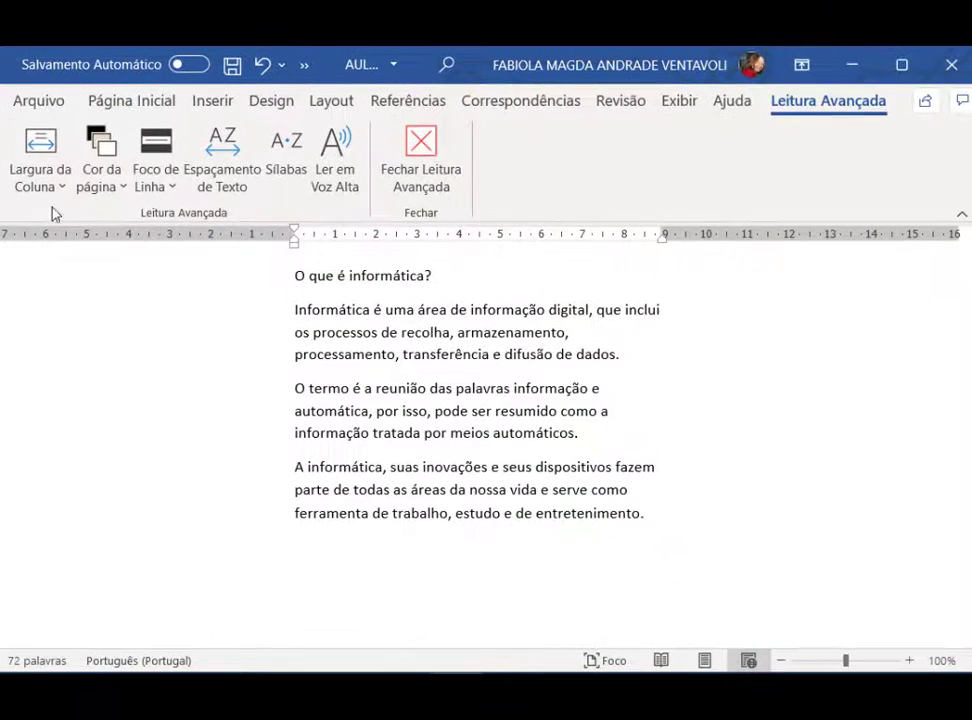
{"action": "left_click", "coordinate": [45, 186]}
{"action": "left_click", "coordinate": [62, 290]}
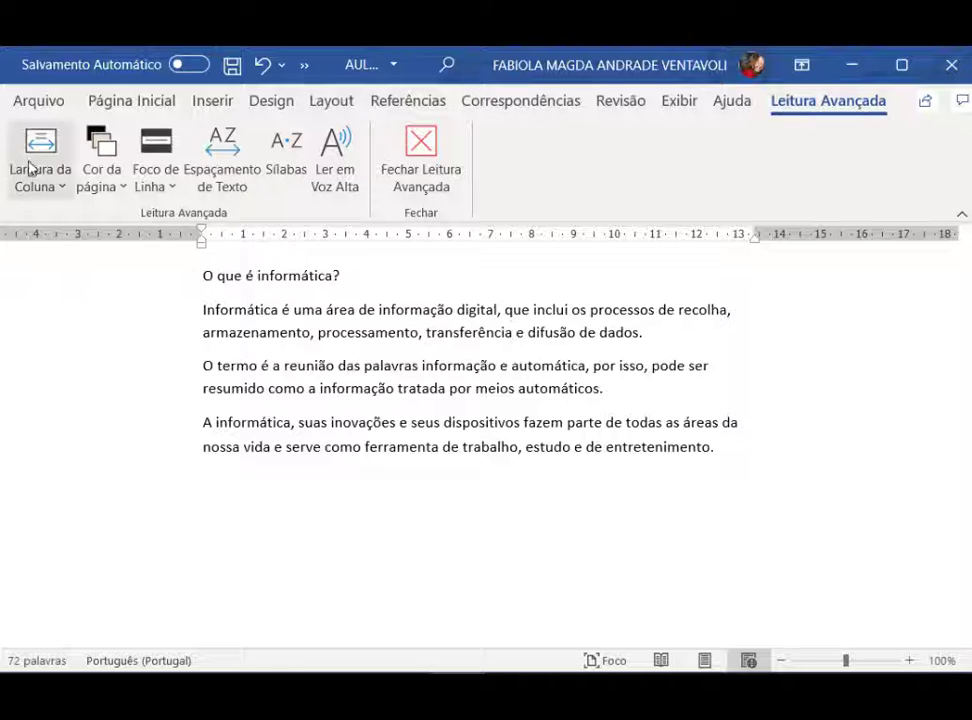
{"action": "left_click", "coordinate": [29, 168]}
{"action": "left_click", "coordinate": [70, 336]}
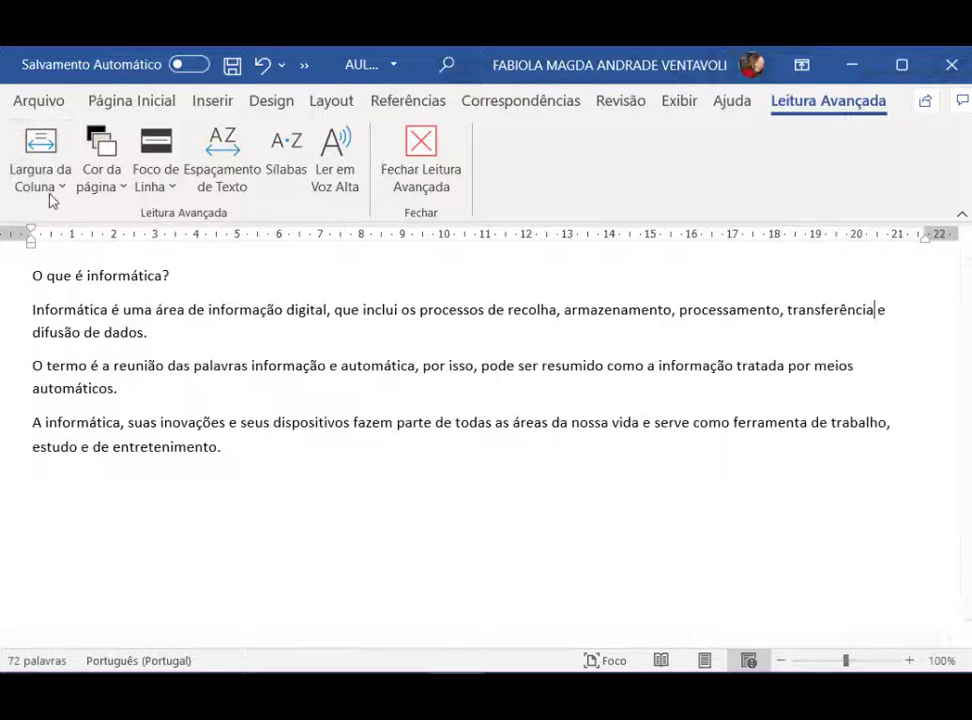
{"action": "left_click", "coordinate": [50, 195]}
{"action": "left_click", "coordinate": [76, 384]}
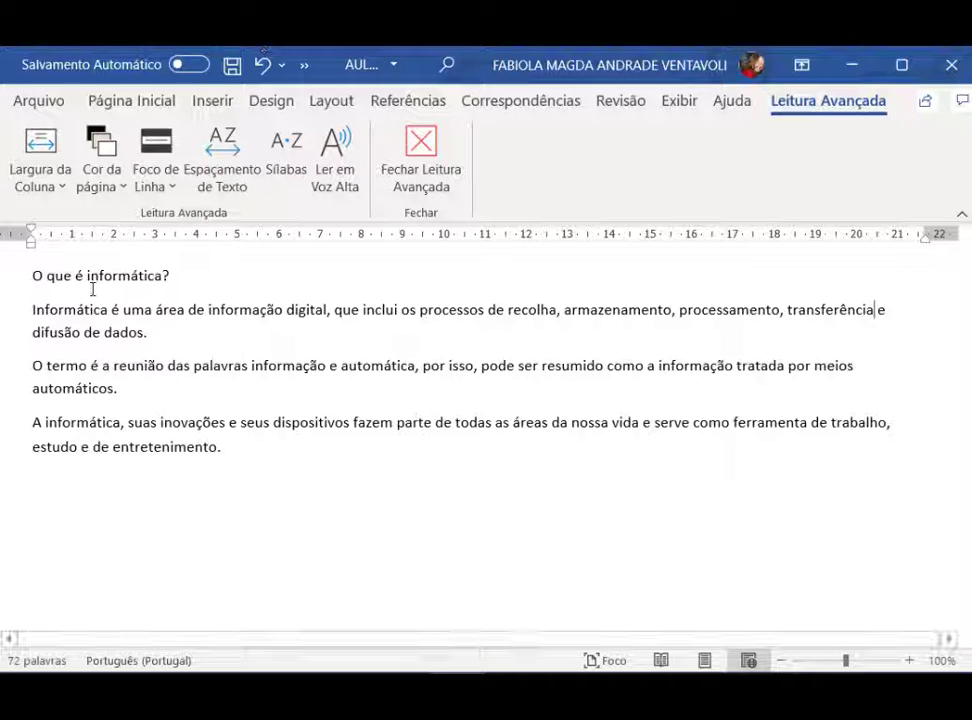
Try a light blue page colour in Immersive Reader and return the page to white.
{"action": "left_click", "coordinate": [104, 186]}
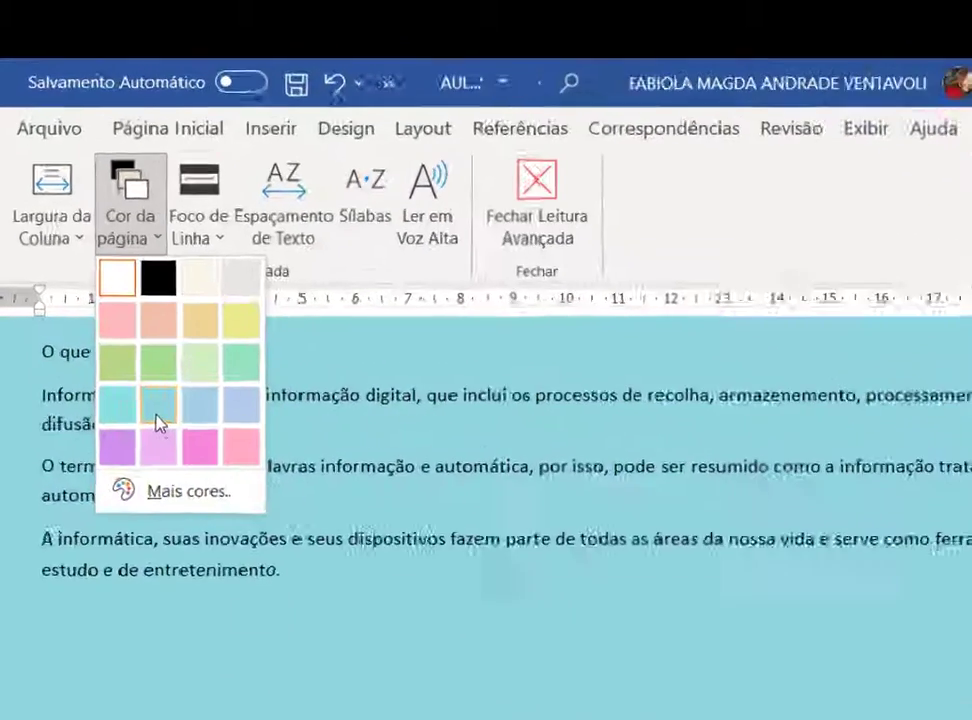
{"action": "left_click", "coordinate": [91, 317]}
{"action": "left_click", "coordinate": [267, 413]}
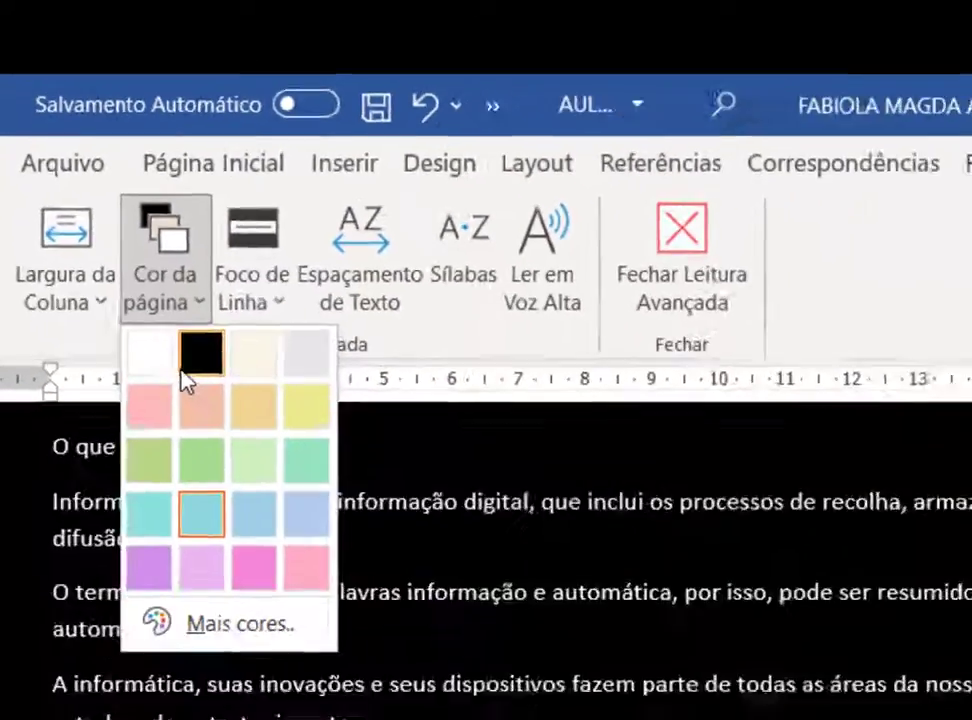
{"action": "left_click", "coordinate": [219, 495]}
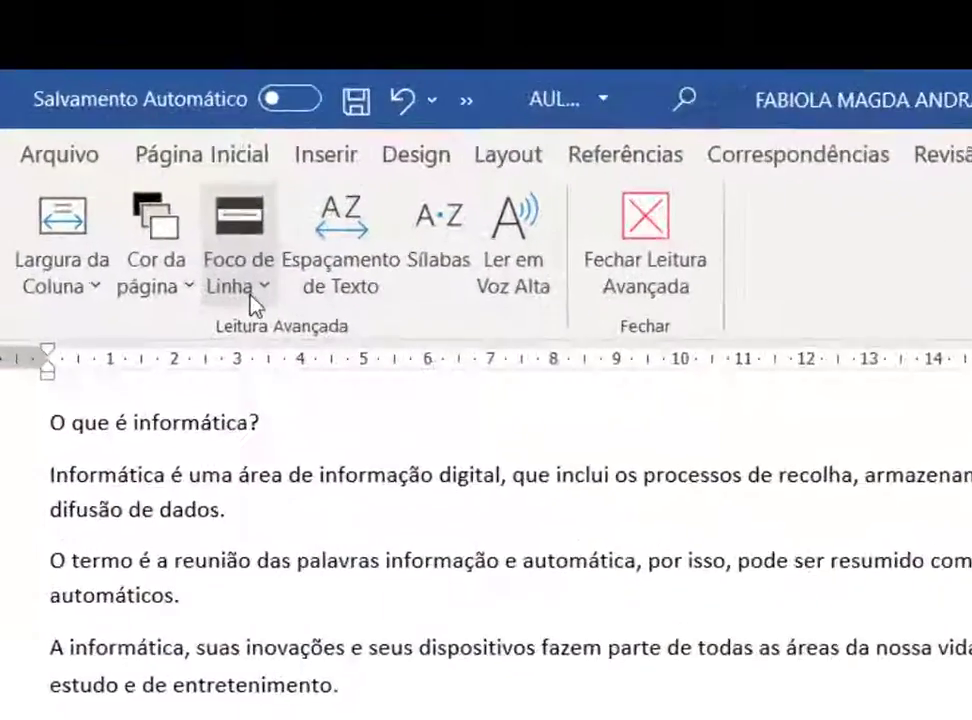
Try Line Focus with one, three and five lines, and set it back to Nenhum.
{"action": "left_click", "coordinate": [163, 190]}
{"action": "left_click", "coordinate": [297, 480]}
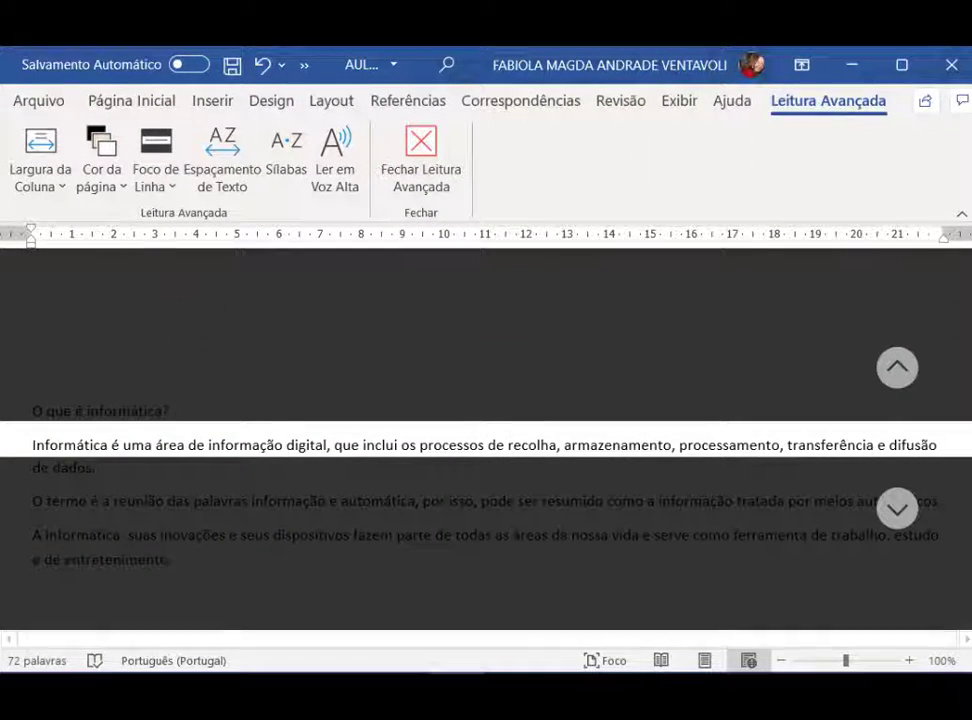
{"action": "left_click", "coordinate": [163, 180]}
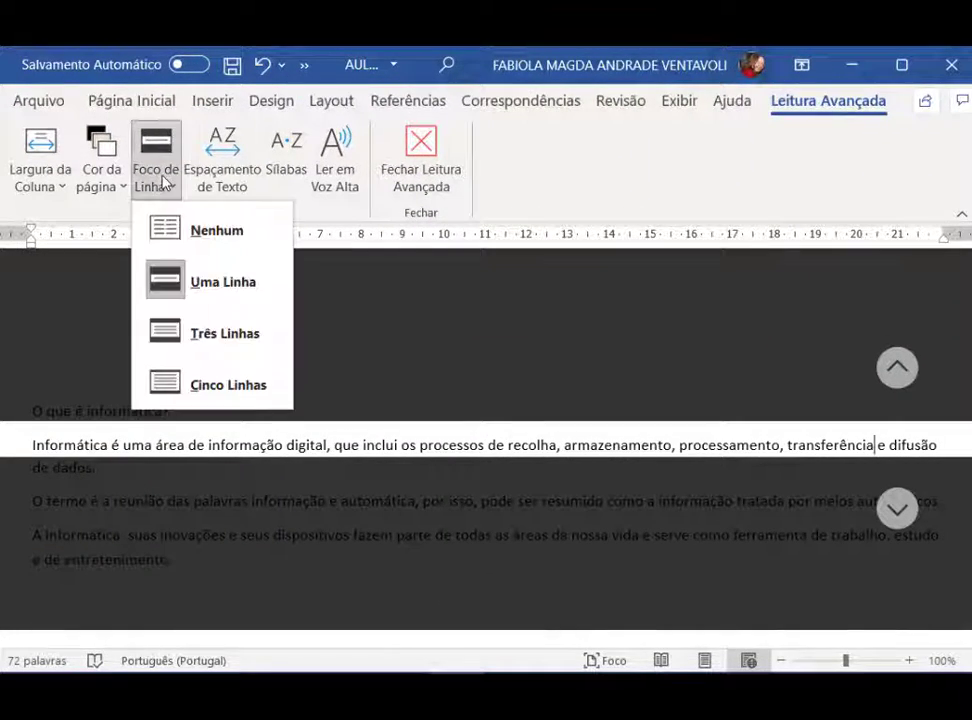
{"action": "left_click", "coordinate": [180, 343]}
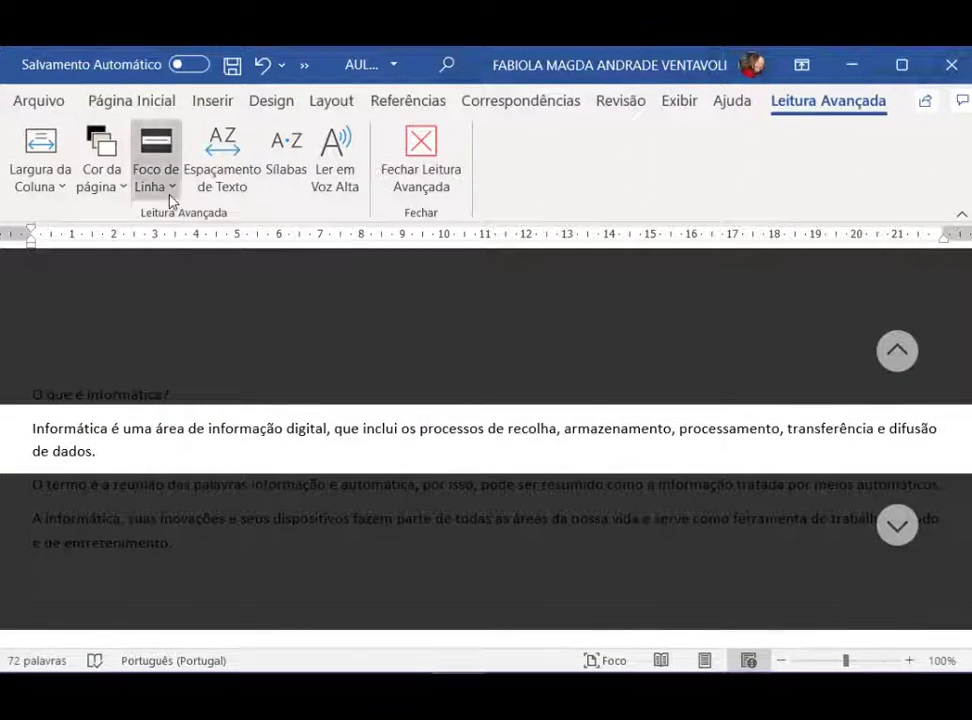
{"action": "left_click", "coordinate": [166, 190]}
{"action": "left_click", "coordinate": [186, 385]}
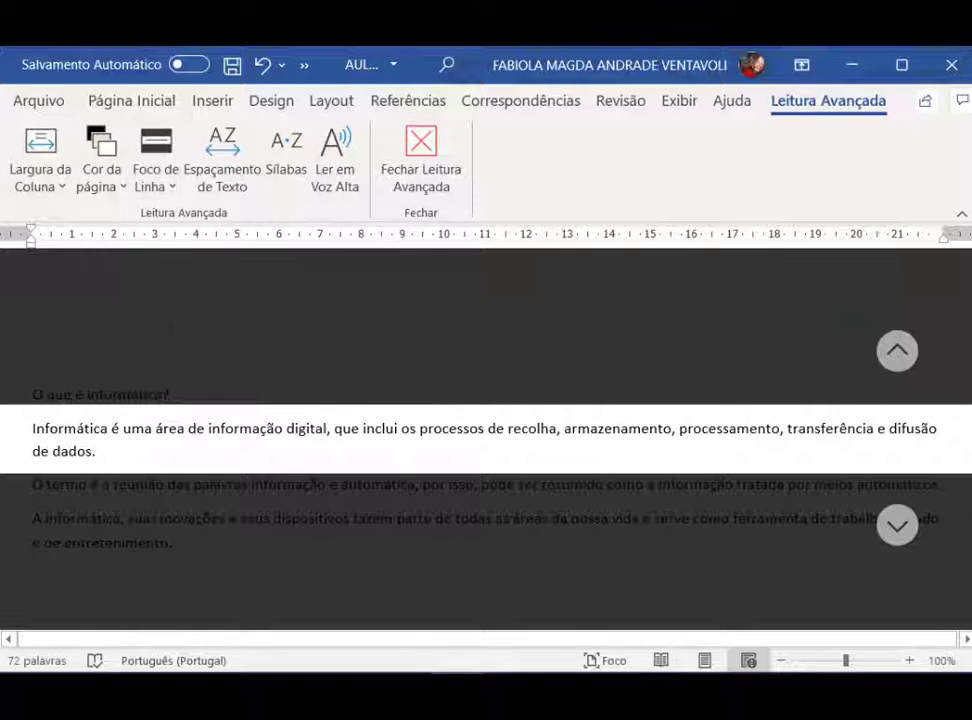
{"action": "left_click", "coordinate": [150, 185]}
{"action": "left_click", "coordinate": [165, 229]}
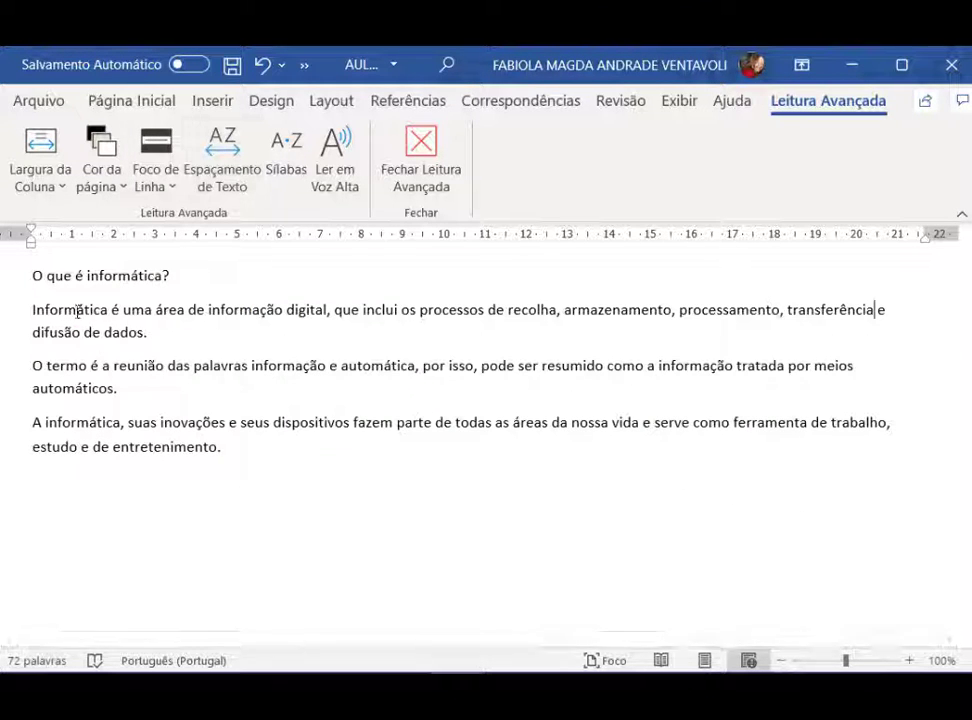
Try the wider text spacing on the whole selected text and switch it off again.
{"action": "left_click_drag", "start_coordinate": [228, 473], "coordinate": [16, 277]}
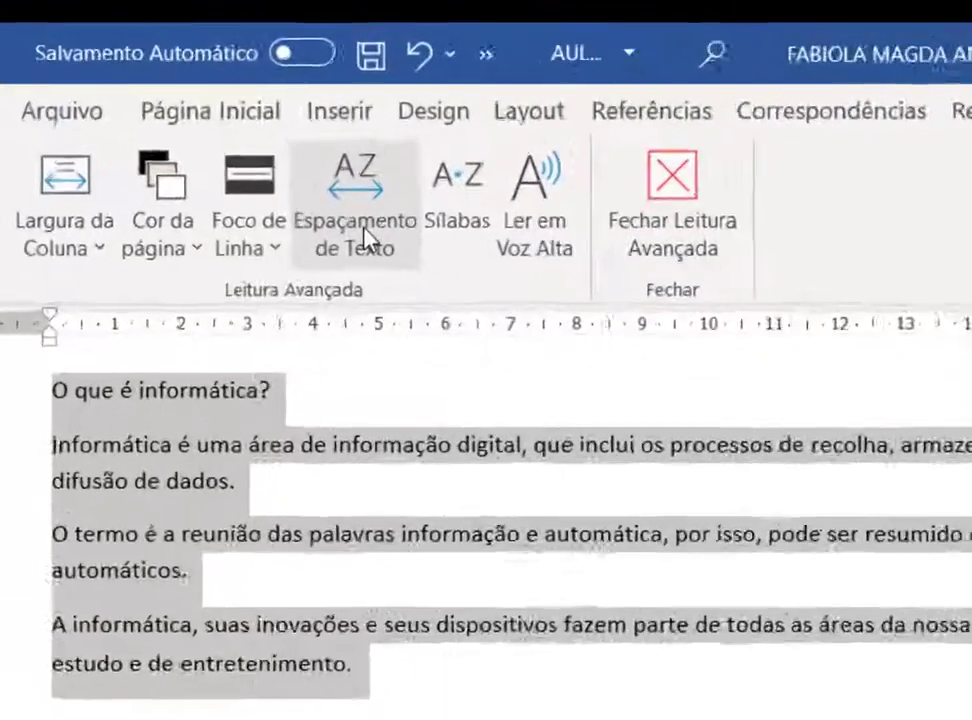
{"action": "left_click", "coordinate": [366, 238]}
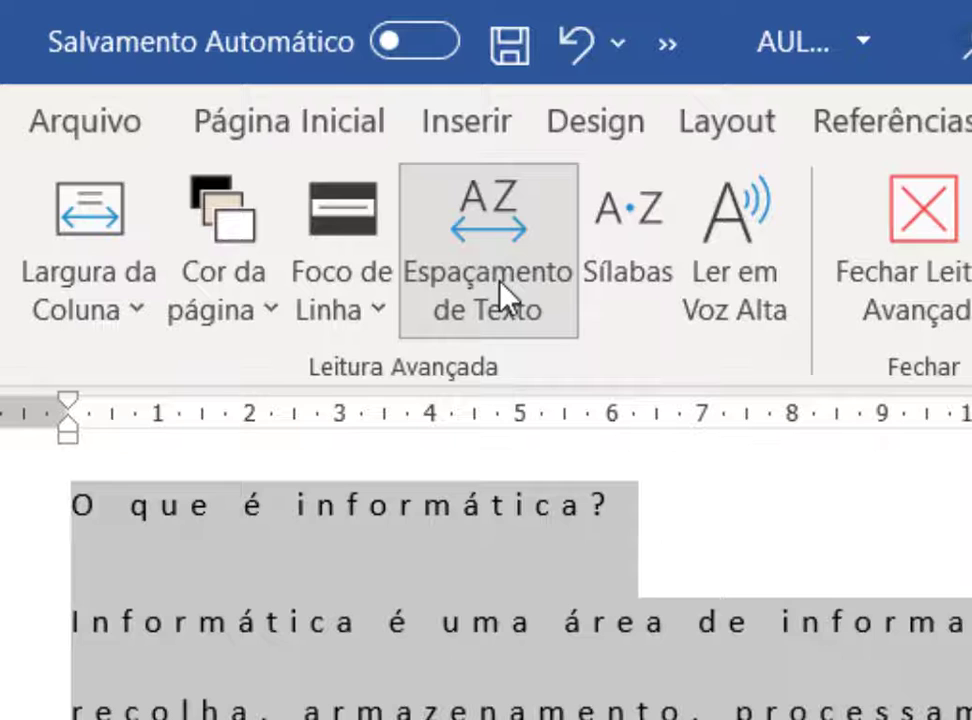
{"action": "left_click", "coordinate": [499, 284]}
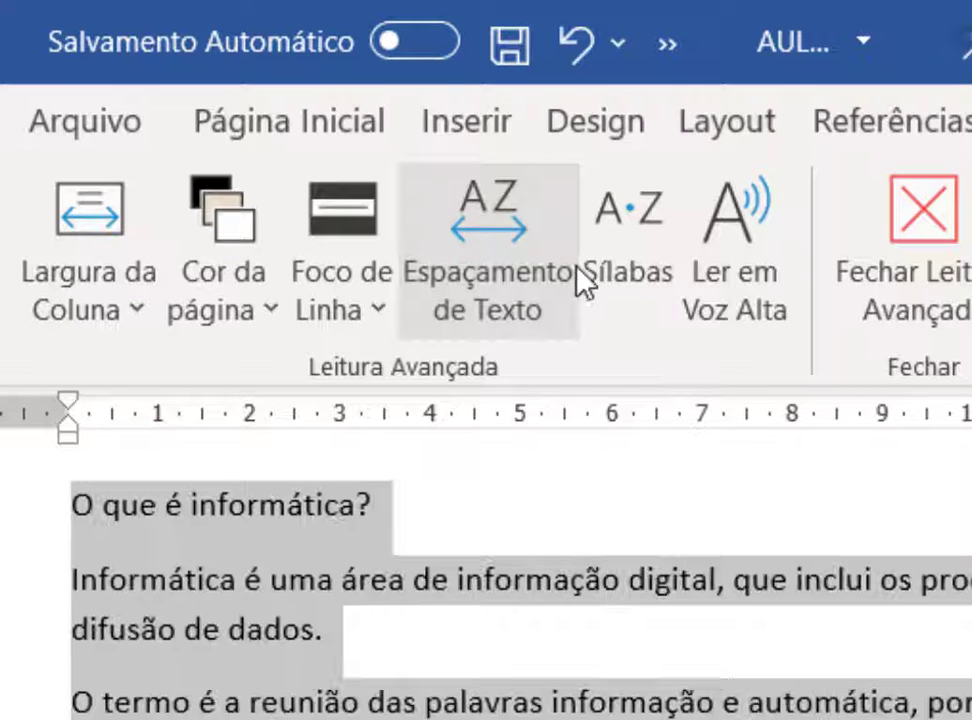
Toggle the Syllables (Sílabas) display on and off, and turn it back on with the whole text selected.
{"action": "left_click", "coordinate": [632, 292]}
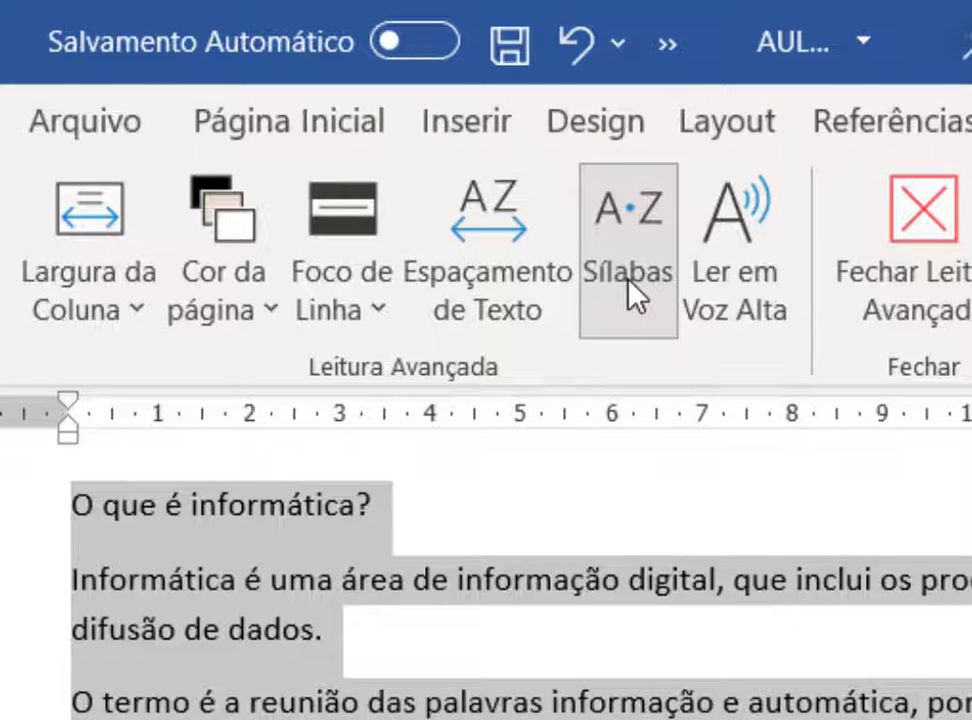
{"action": "left_click", "coordinate": [632, 292]}
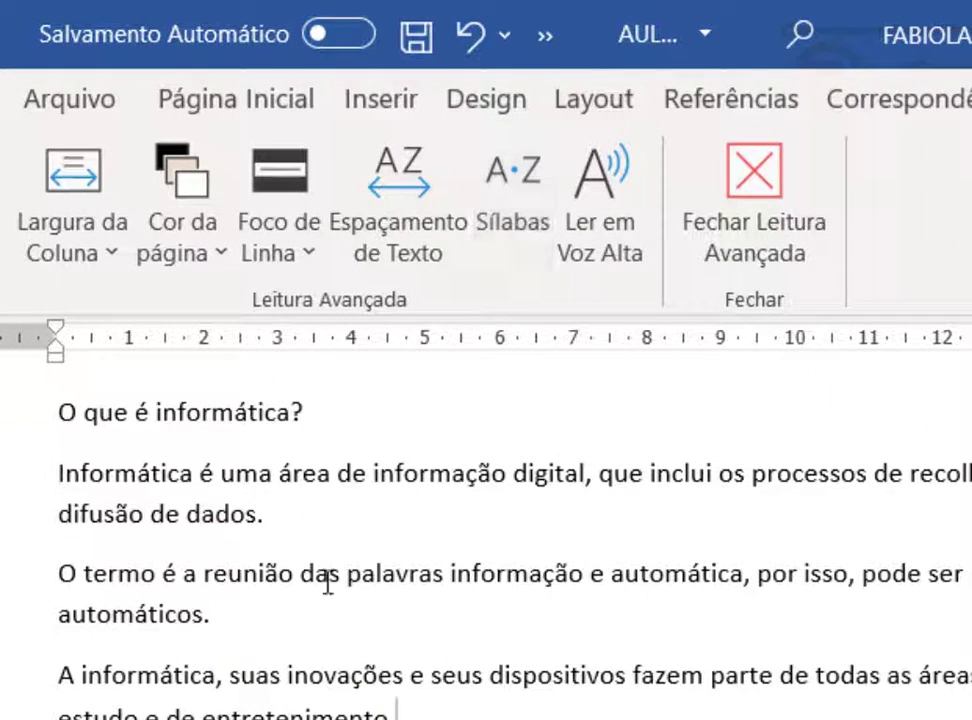
{"action": "left_click_drag", "start_coordinate": [76, 412], "coordinate": [440, 712]}
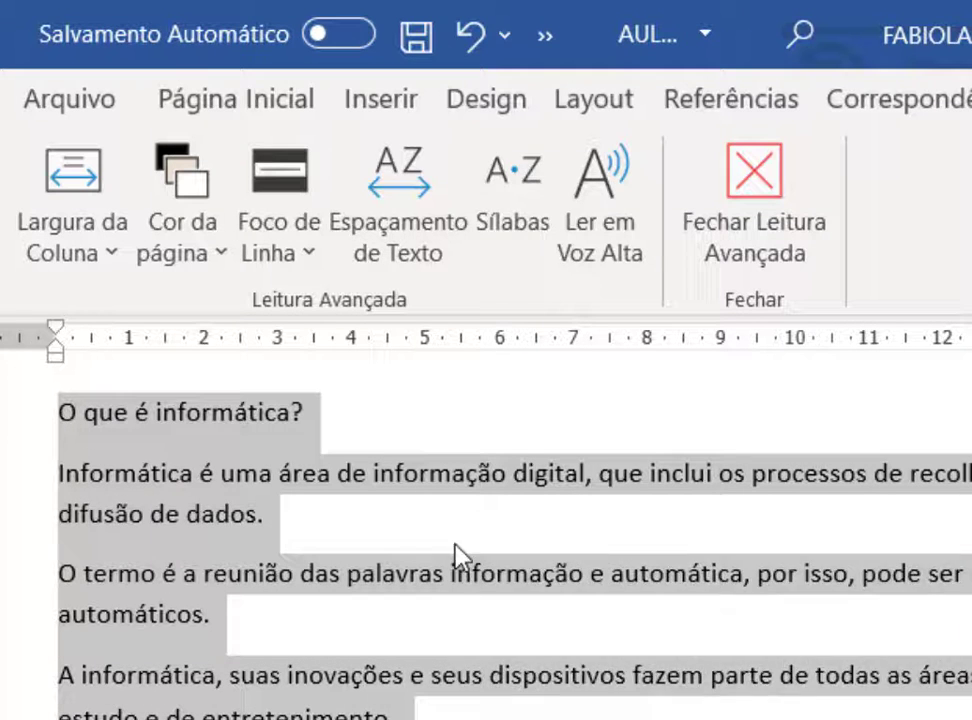
{"action": "left_click", "coordinate": [505, 222]}
Have the document read aloud, pause the playback and select all of the text.
{"action": "left_click", "coordinate": [677, 513]}
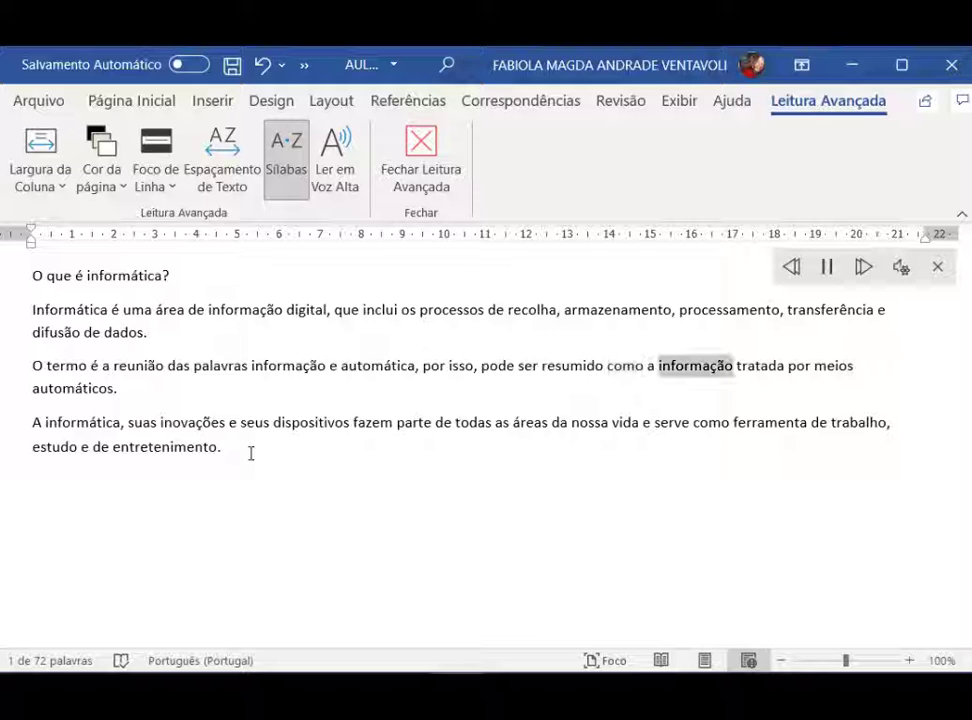
{"action": "left_click", "coordinate": [827, 268]}
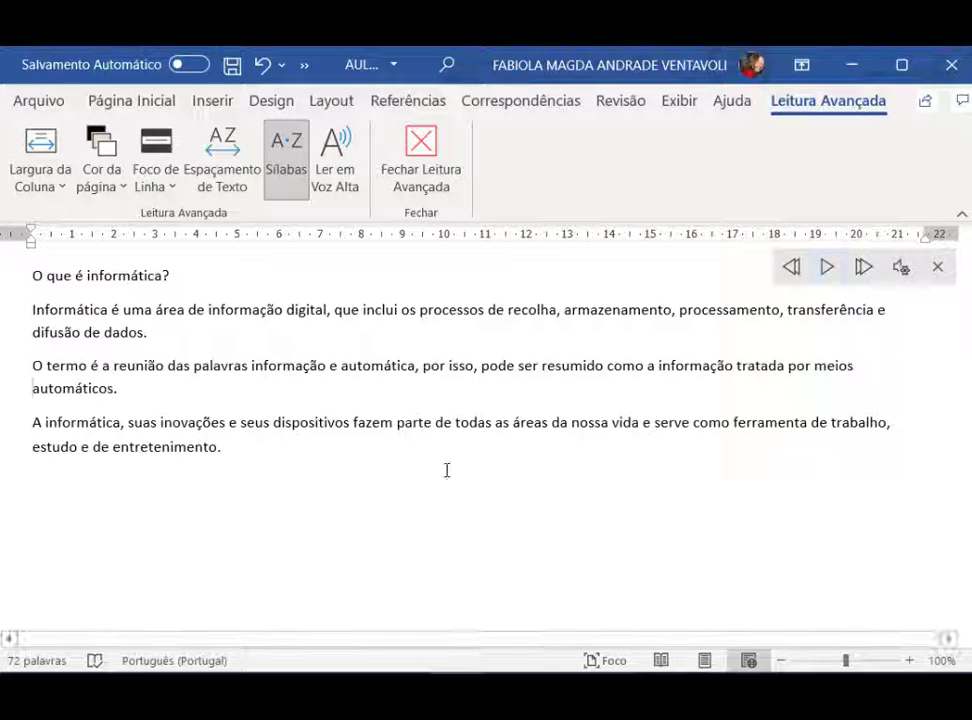
{"action": "left_click_drag", "start_coordinate": [222, 447], "coordinate": [30, 288]}
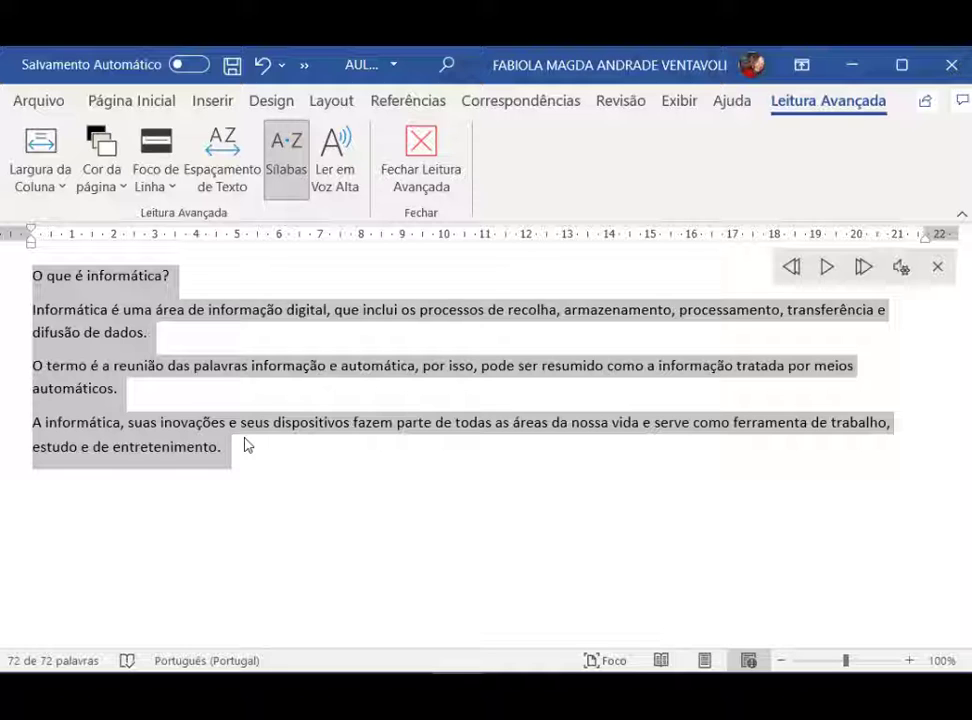
Close Immersive Reader and set the page movement to side to side (Lado a Lado).
{"action": "left_click", "coordinate": [418, 200]}
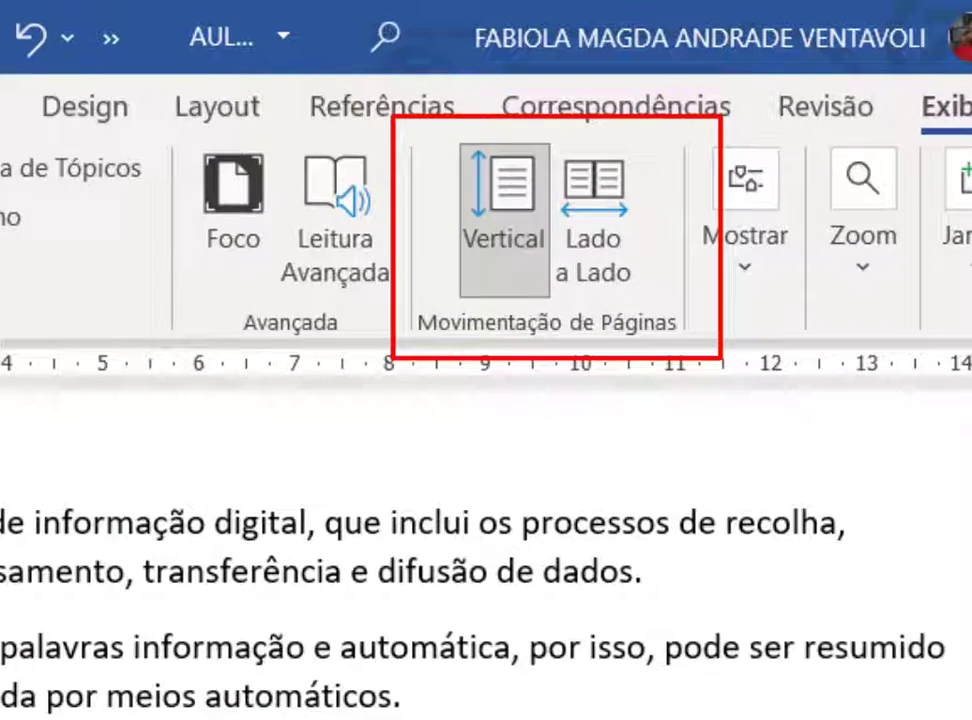
{"action": "left_click", "coordinate": [599, 282]}
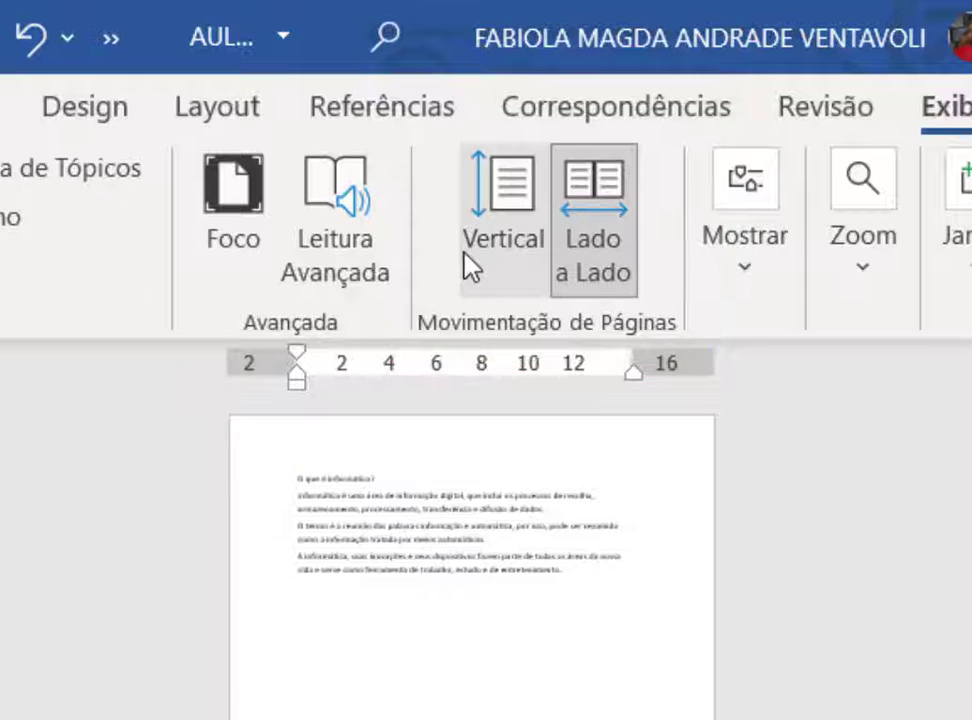
Set the page movement back to Vertical, comparing it with the side-to-side (Lado a Lado) option.
{"action": "left_click", "coordinate": [488, 245]}
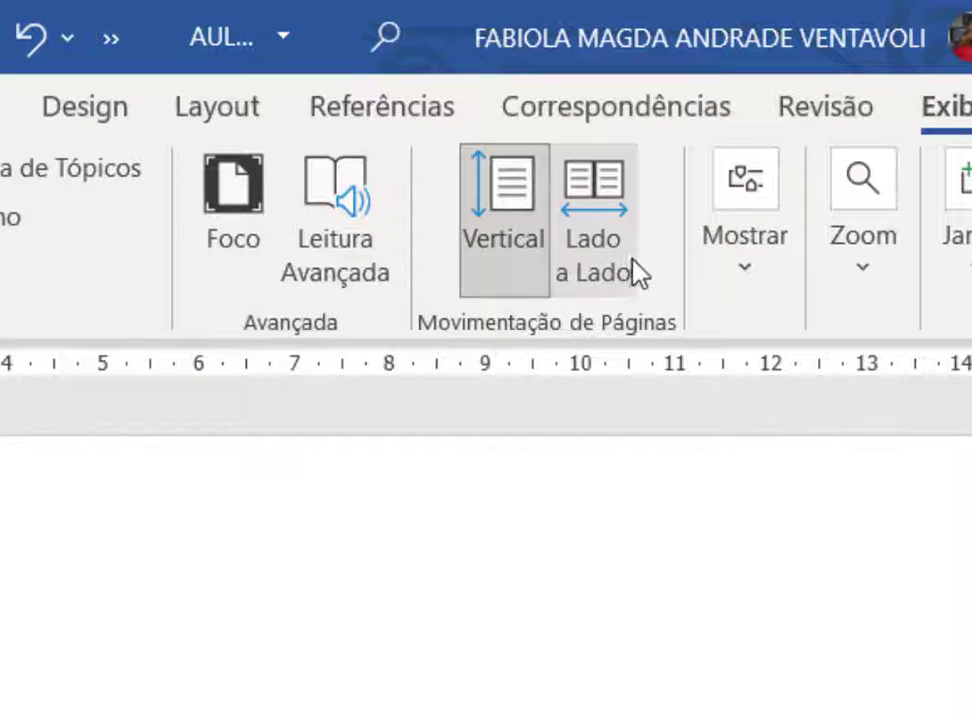
{"action": "left_click", "coordinate": [640, 271]}
{"action": "left_click", "coordinate": [502, 276]}
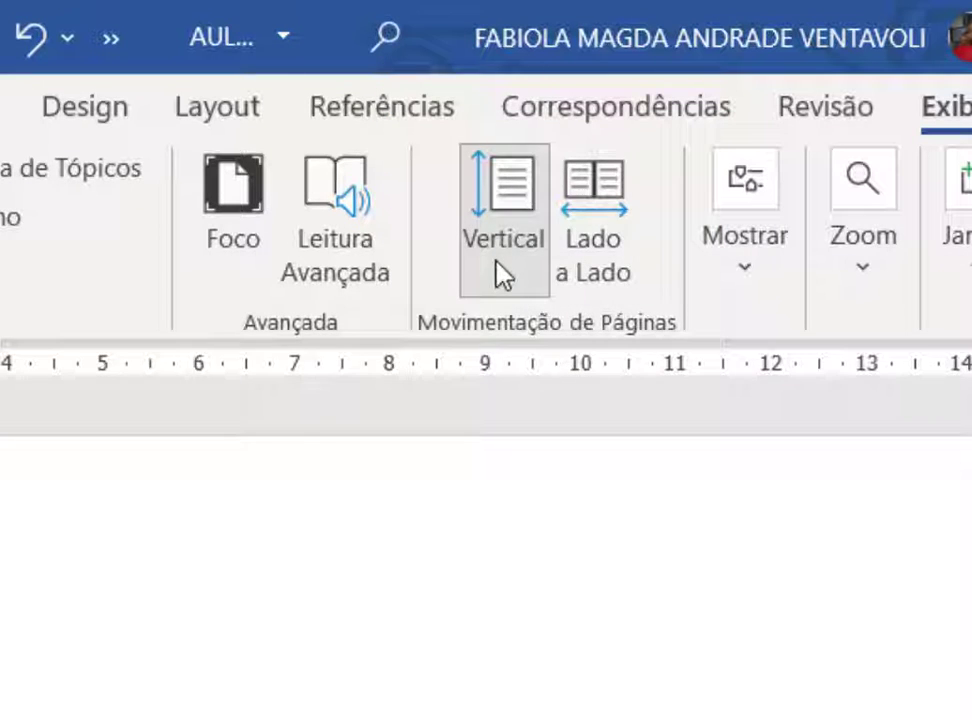
{"action": "left_click", "coordinate": [745, 240]}
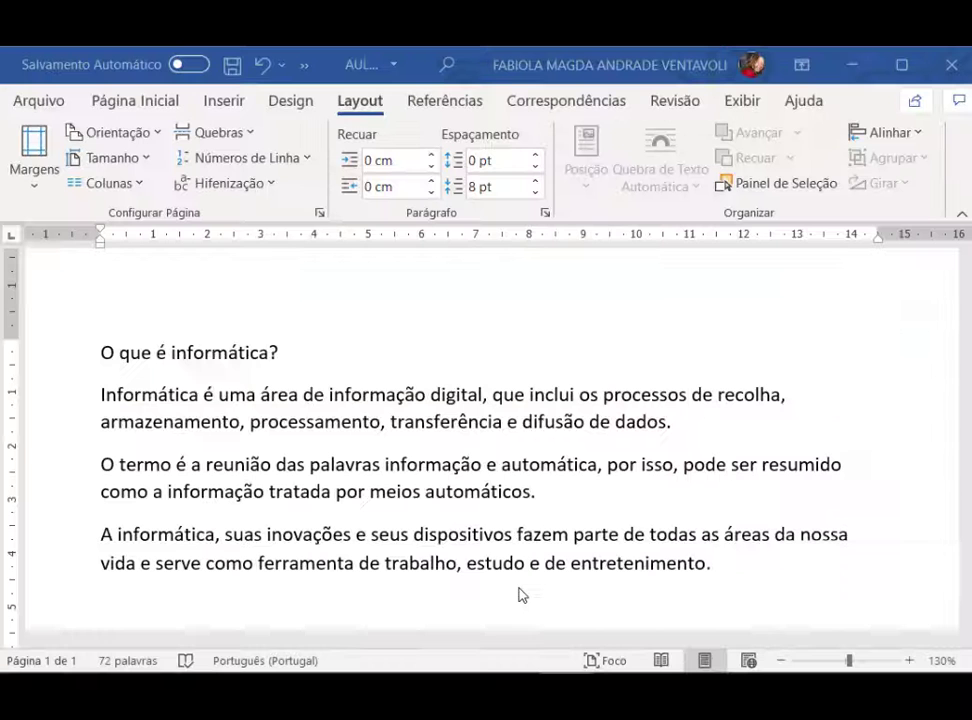
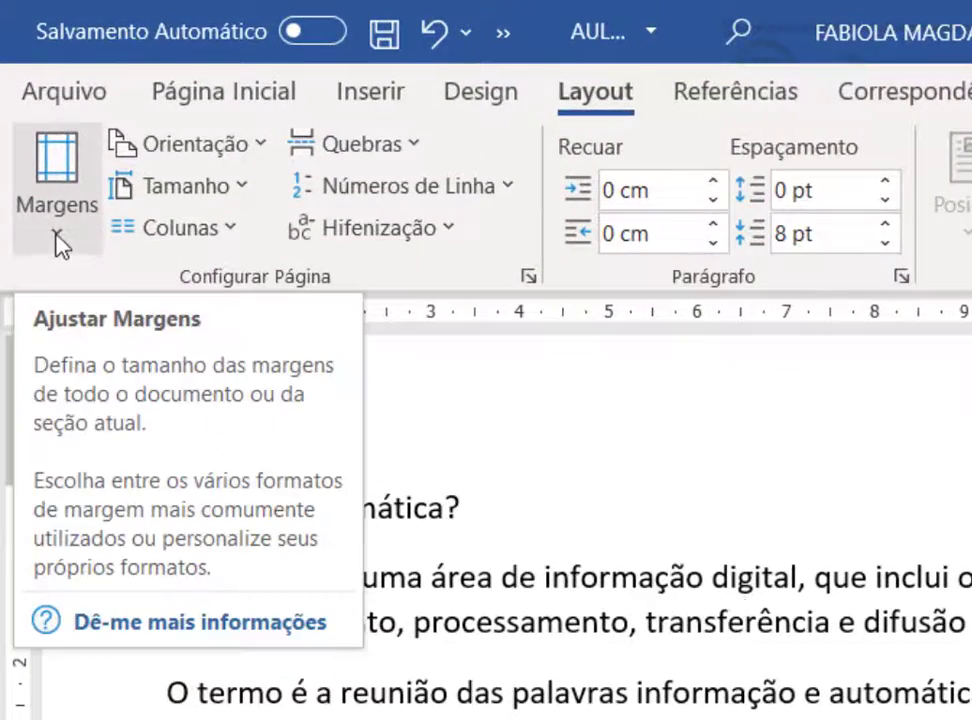
Review the custom margin settings (Margens Personalizadas) and compare them with the margins shown on the page rulers.
{"action": "left_click", "coordinate": [48, 226]}
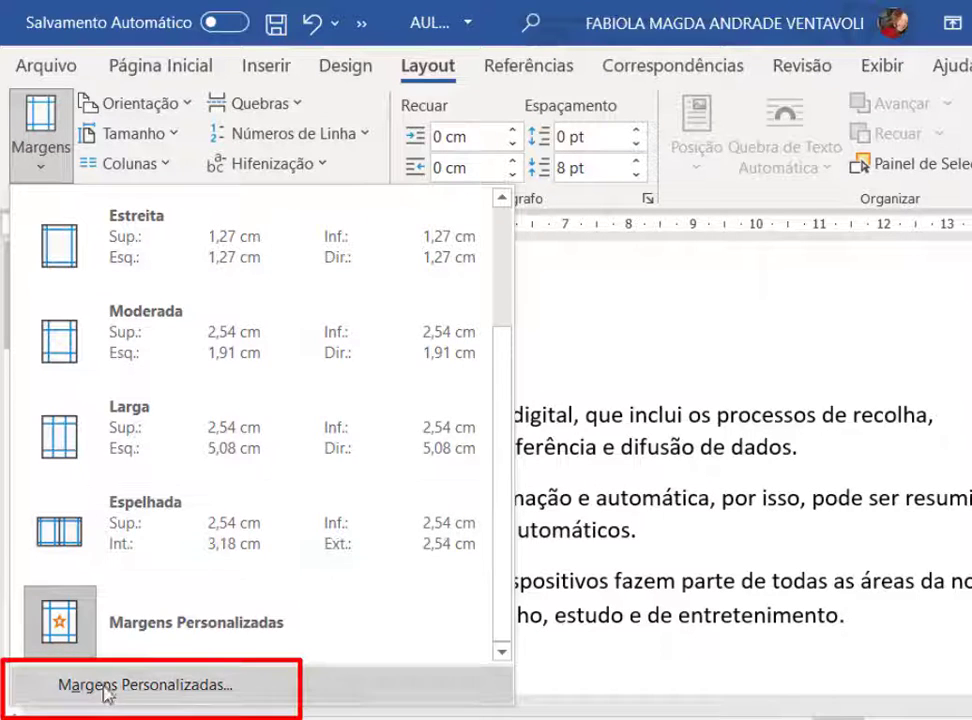
{"action": "left_click", "coordinate": [163, 695]}
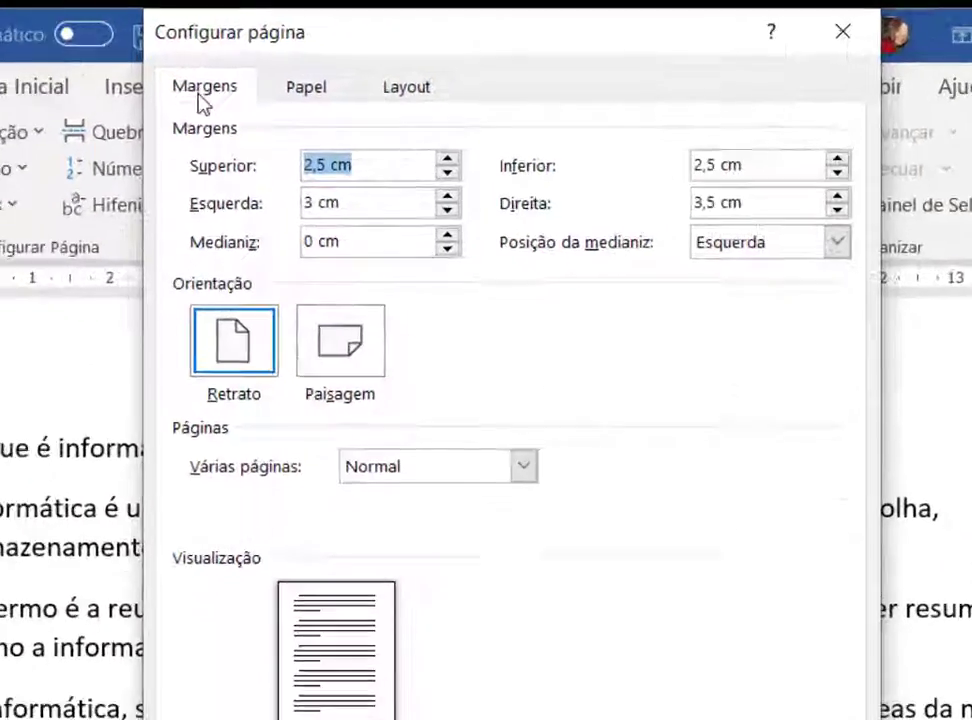
{"action": "left_click", "coordinate": [242, 75]}
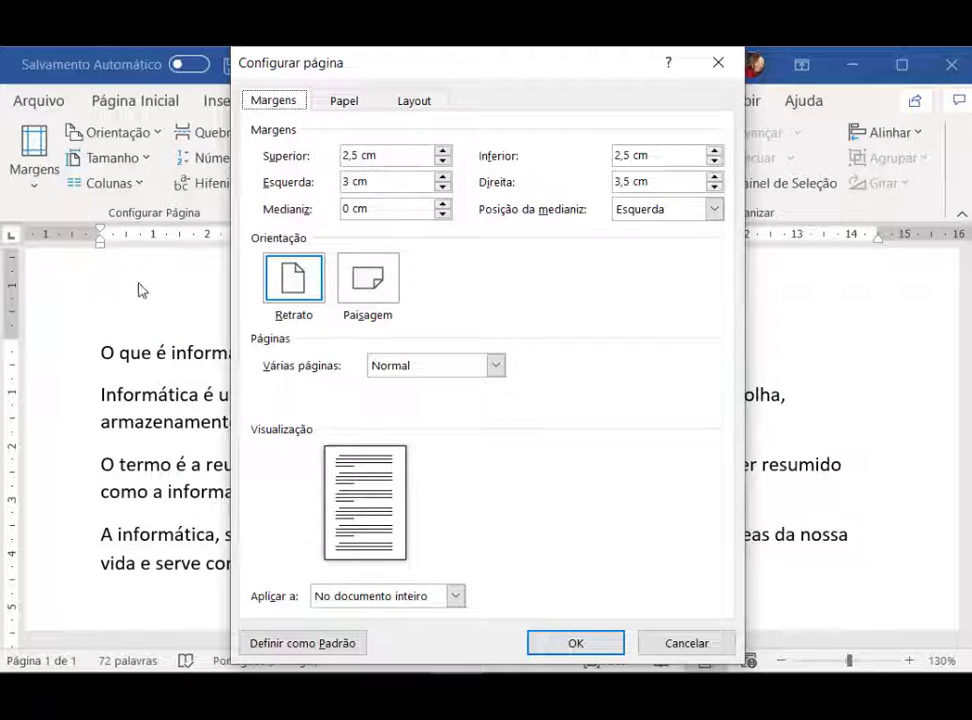
{"action": "left_click_drag", "start_coordinate": [448, 67], "coordinate": [651, 84]}
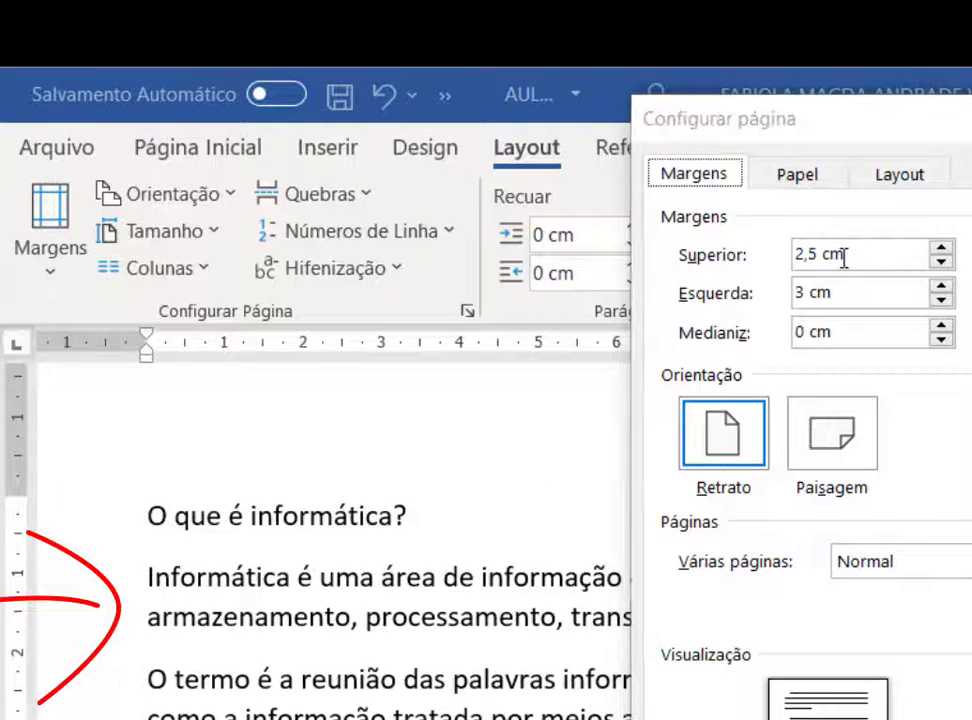
{"action": "mouse_move", "coordinate": [965, 120]}
{"action": "left_mouse_down"}
{"action": "mouse_move", "coordinate": [600, 152]}
{"action": "mouse_move", "coordinate": [470, 152]}
{"action": "left_mouse_up"}
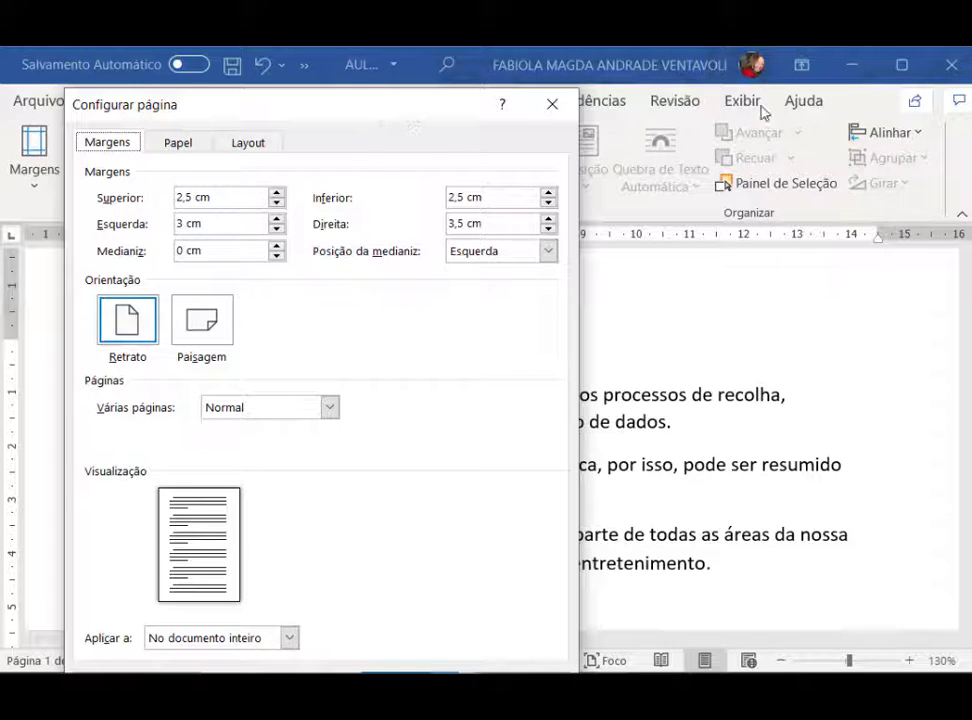
{"action": "left_click_drag", "start_coordinate": [762, 110], "coordinate": [775, 112]}
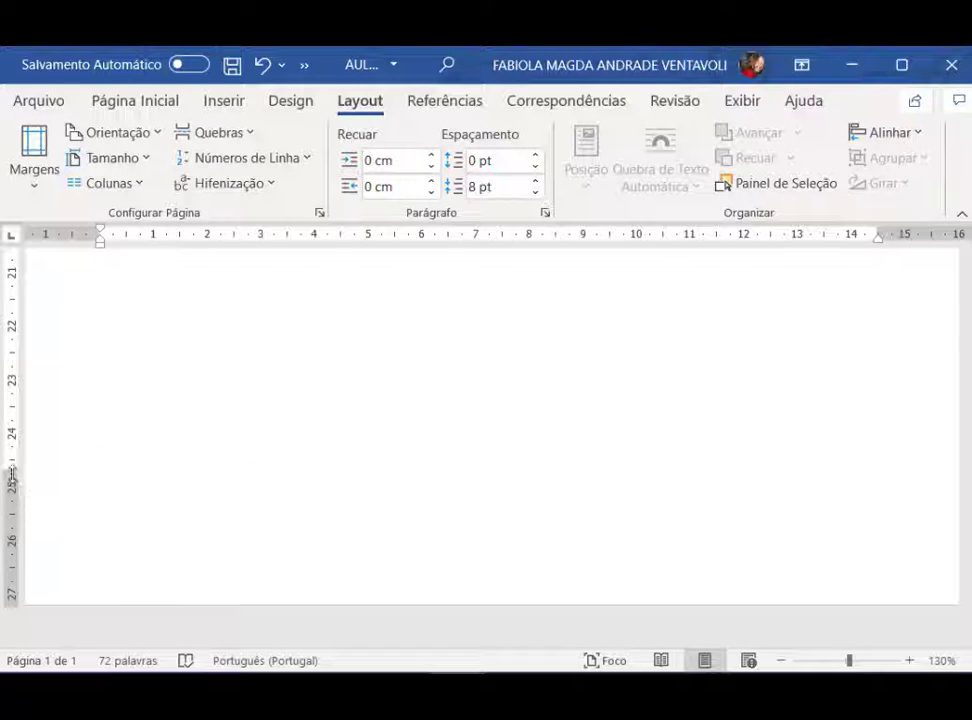
{"action": "scroll", "coordinate": [195, 482], "scroll_direction": "up", "scroll_amount": 4}
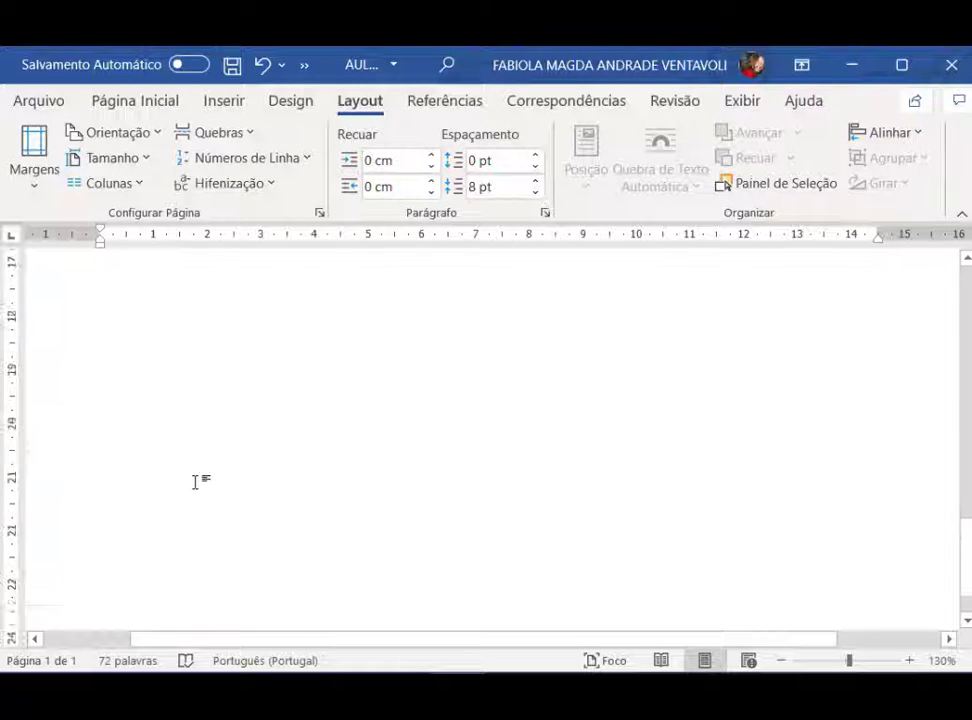
{"action": "scroll", "coordinate": [134, 551], "scroll_direction": "down", "scroll_amount": 4}
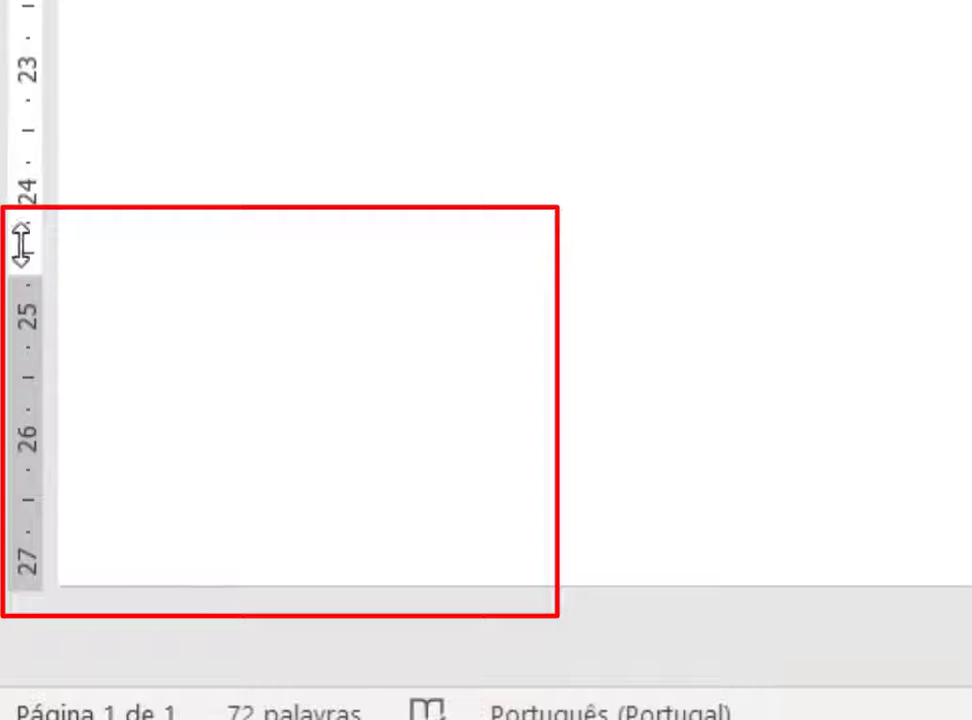
{"action": "scroll", "coordinate": [830, 305], "scroll_direction": "up", "scroll_amount": 5}
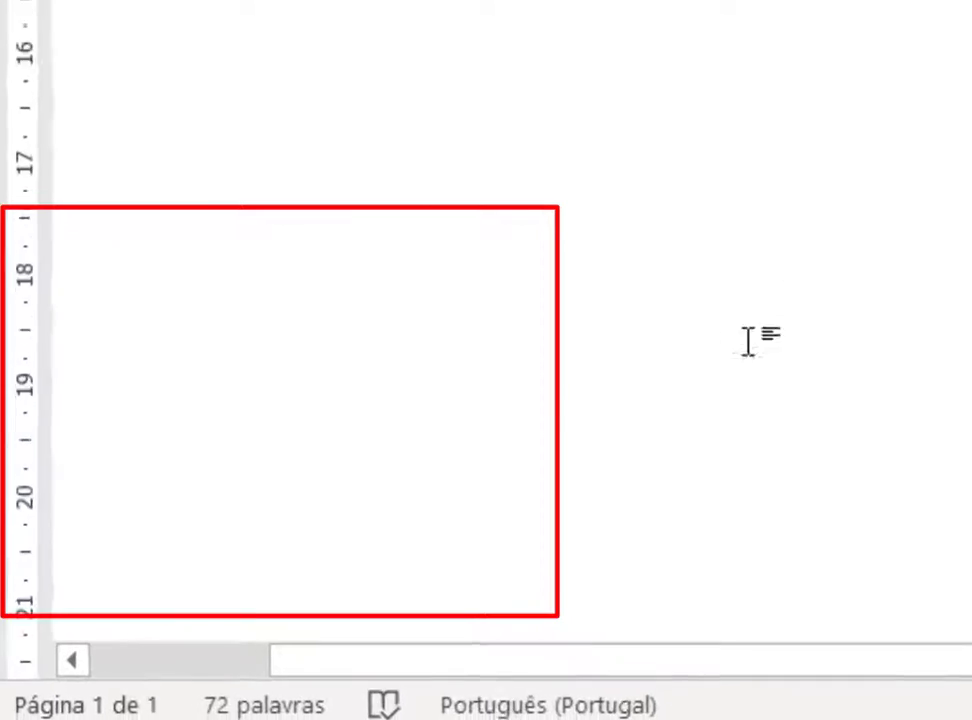
{"action": "scroll", "coordinate": [748, 340], "scroll_direction": "up", "scroll_amount": 10}
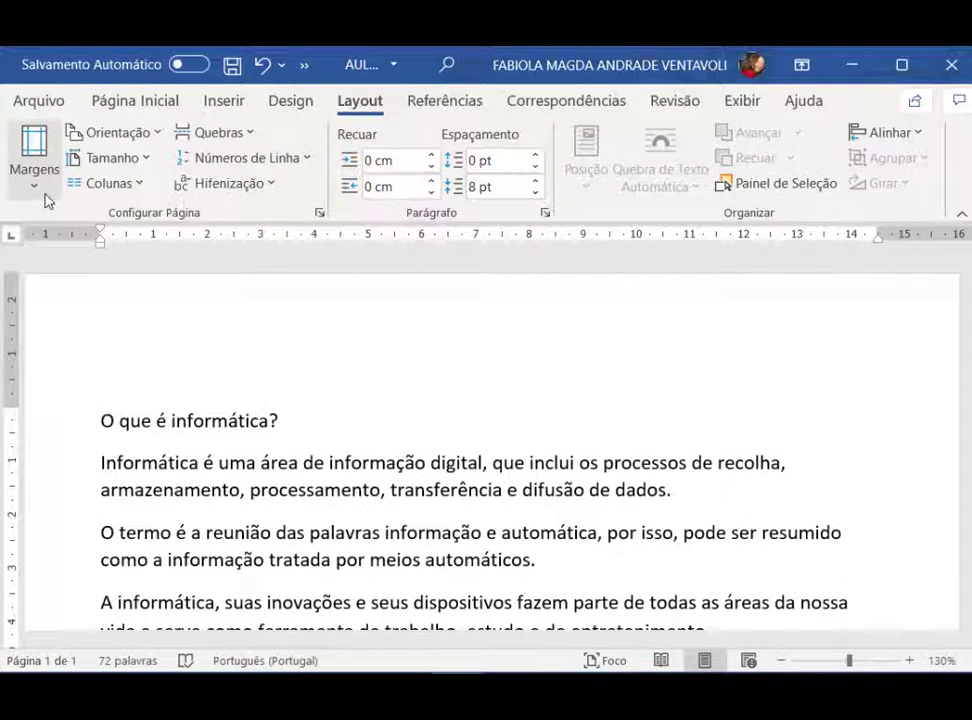
Set the top, left, bottom and right custom margins to 2 cm each.
{"action": "left_click", "coordinate": [45, 197]}
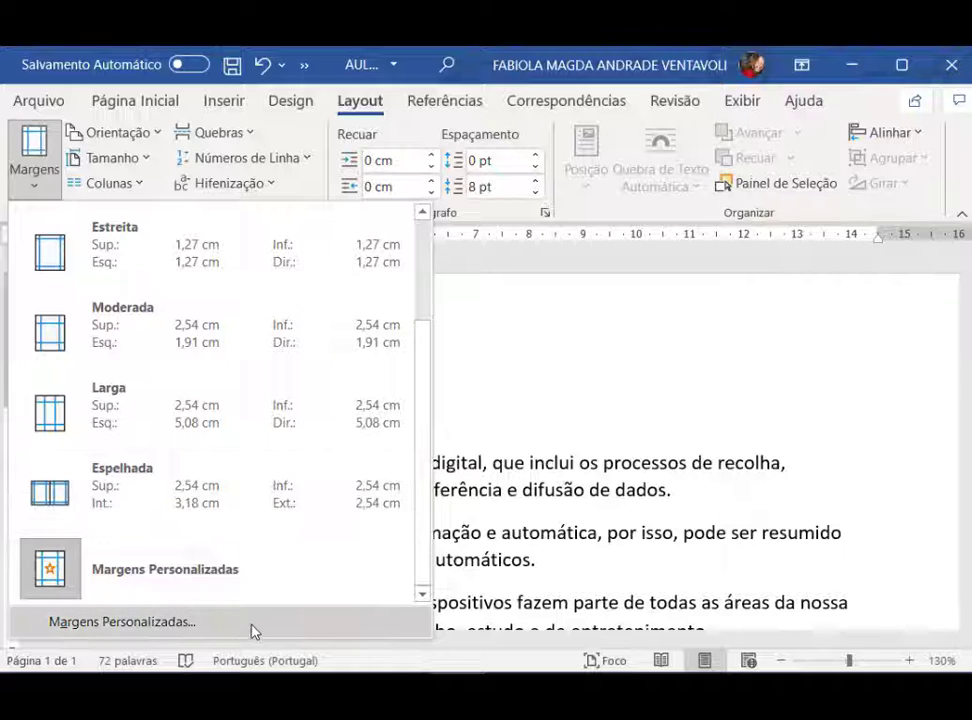
{"action": "left_click", "coordinate": [253, 631]}
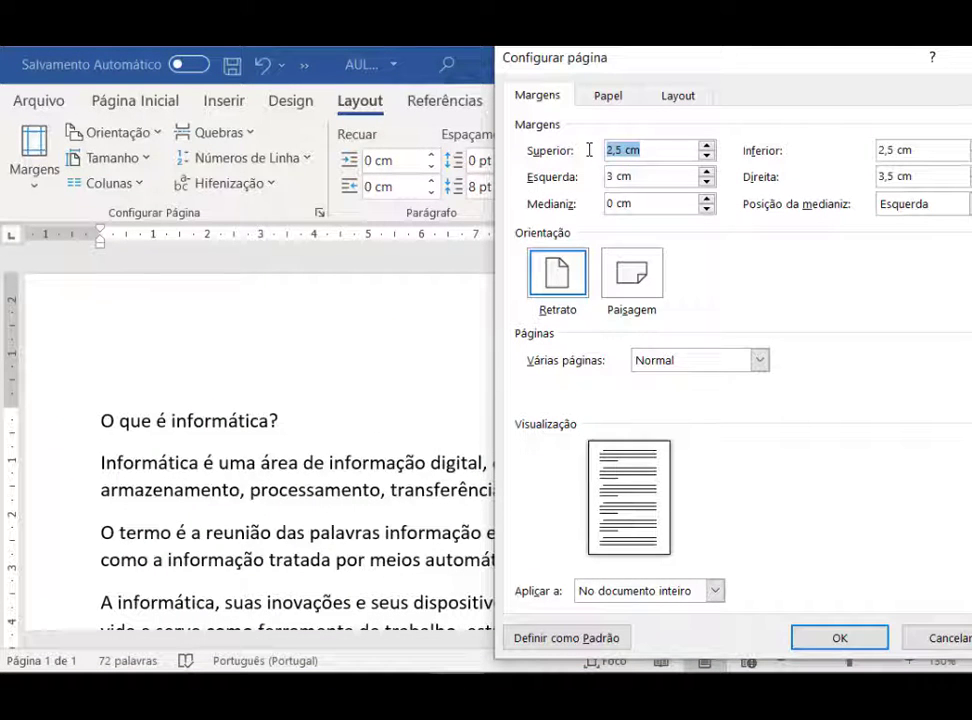
{"action": "type", "text": "2"}
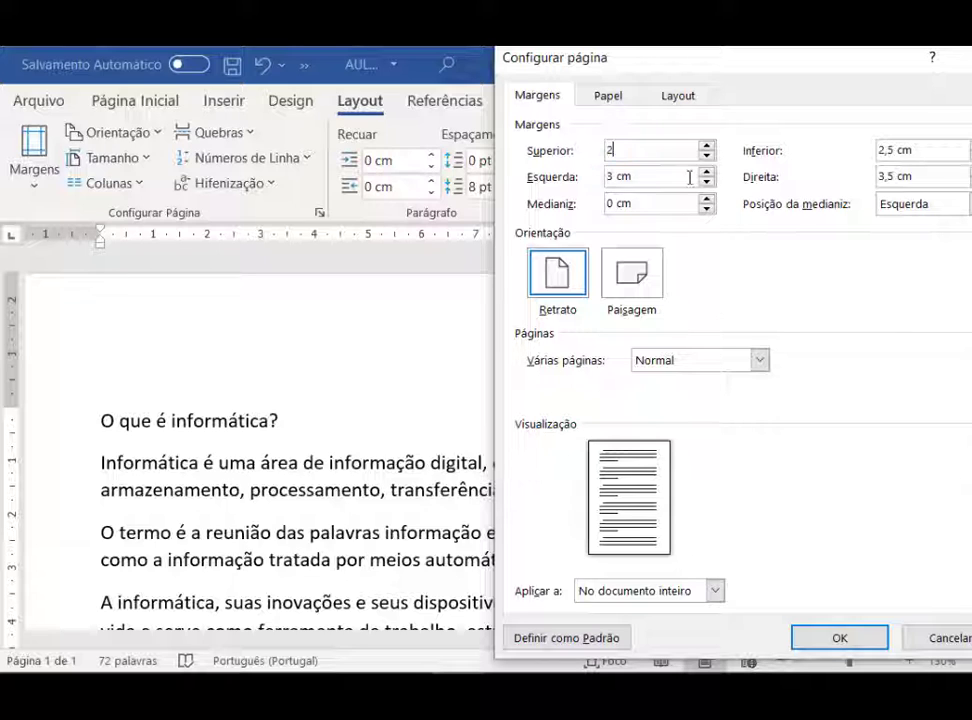
{"action": "key", "text": "Tab"}
{"action": "type", "text": "2"}
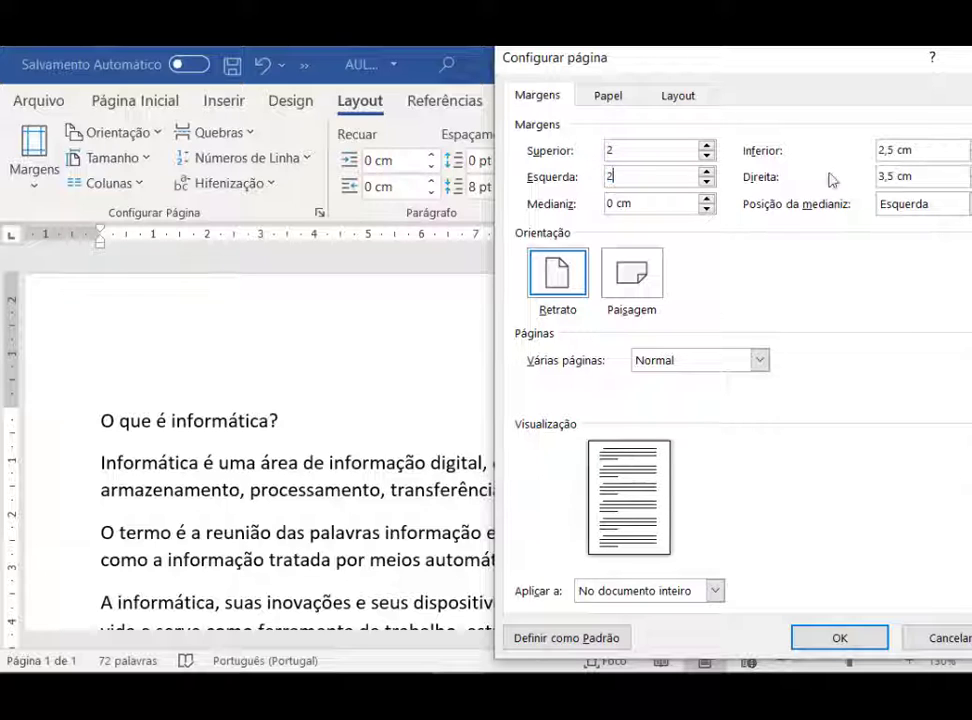
{"action": "left_click_drag", "start_coordinate": [920, 149], "coordinate": [879, 176]}
{"action": "type", "text": "22"}
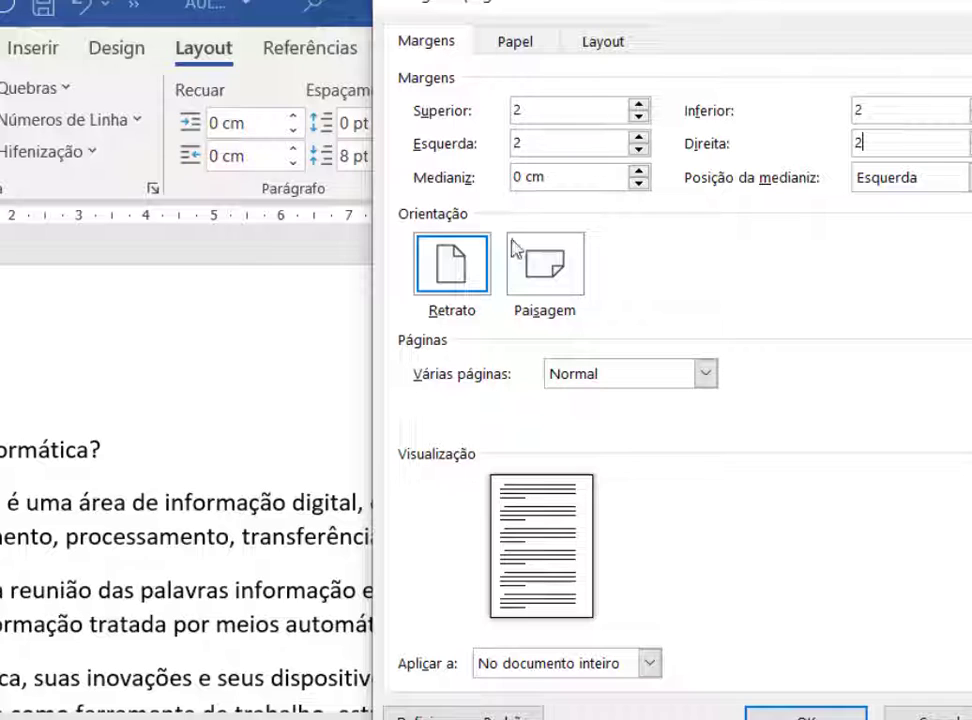
Try a wider gutter (Medianiz) in the page setup, raising it in 0,1 cm increments.
{"action": "left_click", "coordinate": [640, 171]}
{"action": "left_click", "coordinate": [640, 171]}
{"action": "left_click", "coordinate": [640, 171]}
{"action": "left_click", "coordinate": [640, 171]}
{"action": "left_click", "coordinate": [640, 171]}
{"action": "left_click", "coordinate": [640, 171]}
{"action": "left_click", "coordinate": [640, 171]}
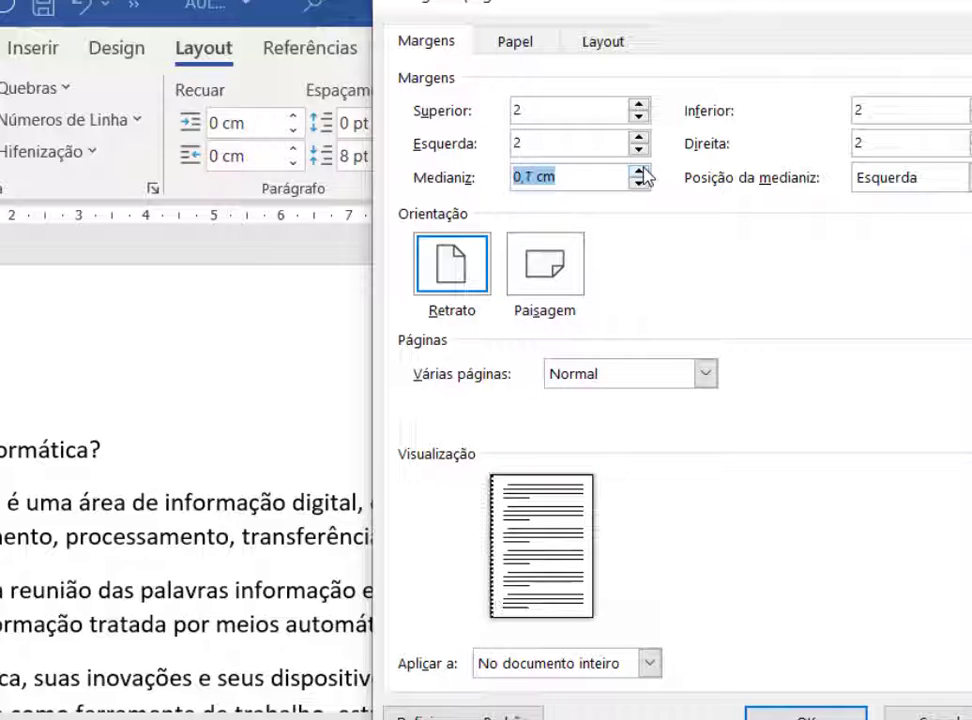
{"action": "left_click", "coordinate": [640, 171]}
{"action": "left_click", "coordinate": [640, 171]}
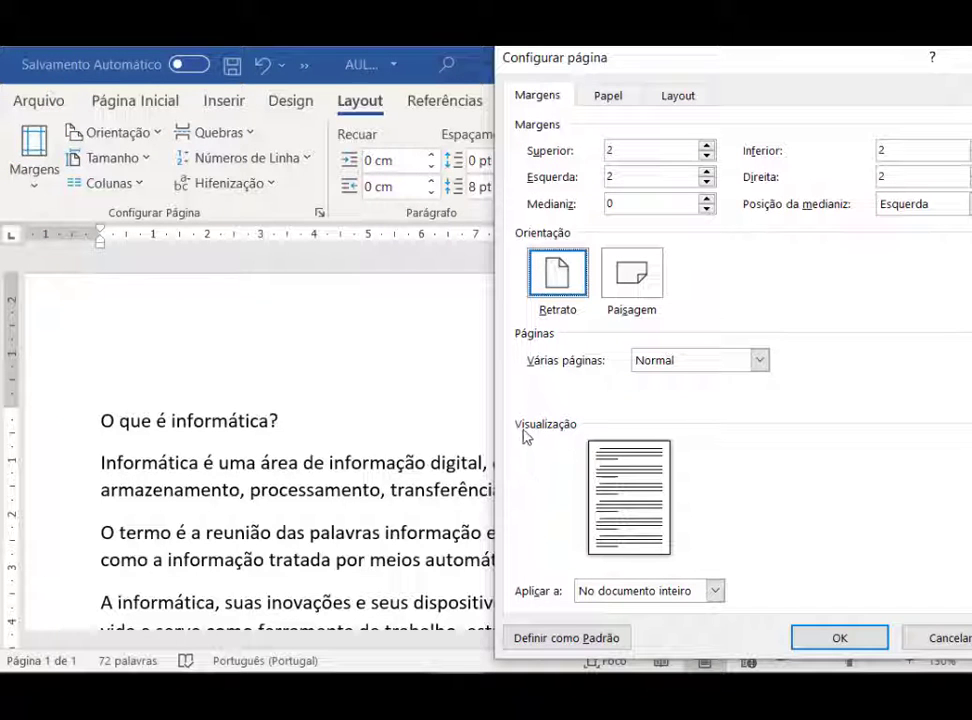
Set the page orientation to landscape (Paisagem) and apply the page setup to the document.
{"action": "left_click", "coordinate": [631, 274]}
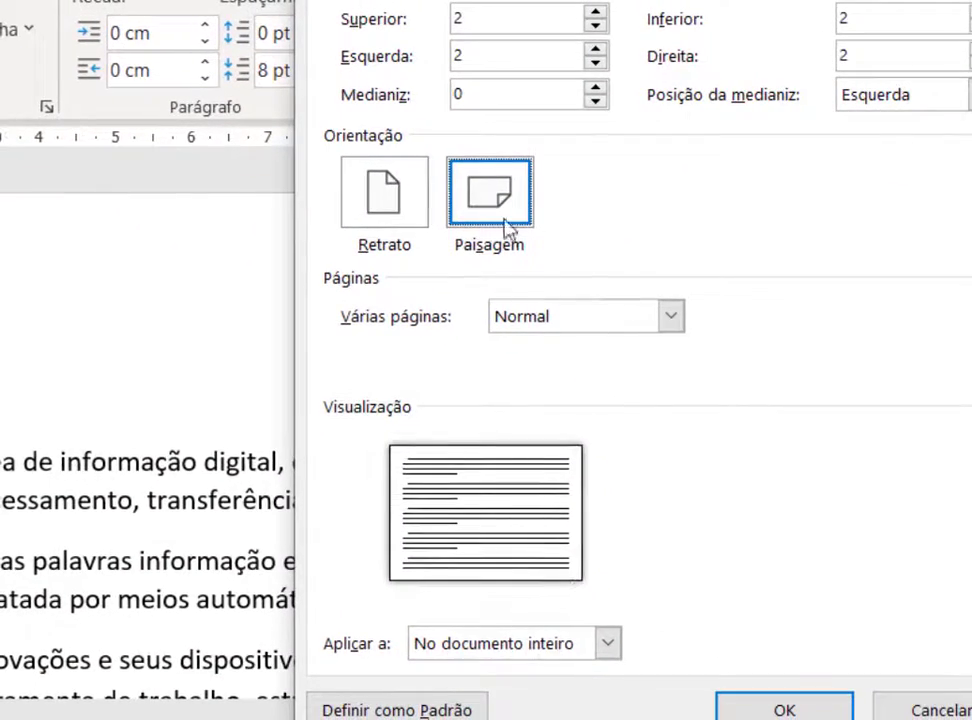
{"action": "left_click", "coordinate": [785, 708]}
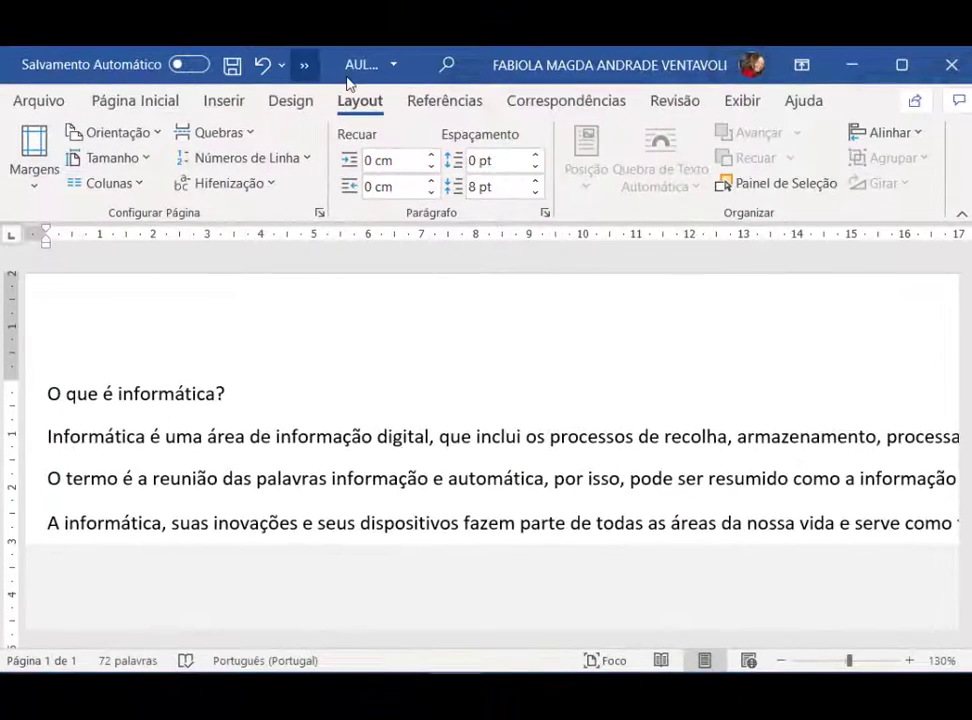
Check the landscape page in the print preview, zoomed out to 30%, and return to the document.
{"action": "left_click", "coordinate": [313, 74]}
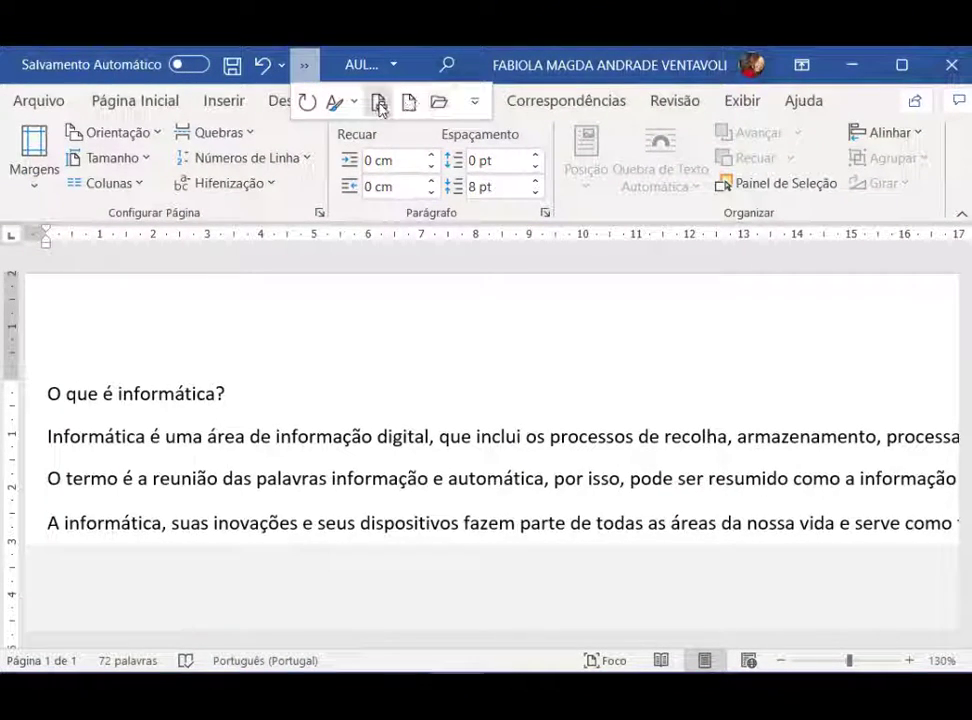
{"action": "left_click", "coordinate": [380, 104]}
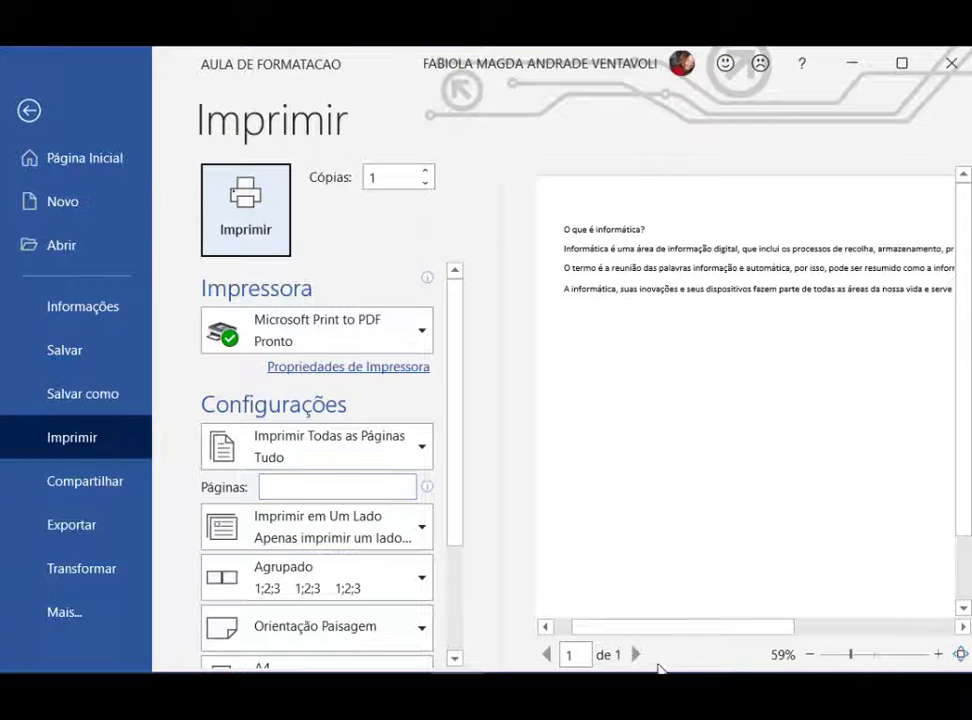
{"action": "left_click_drag", "start_coordinate": [692, 627], "coordinate": [748, 627]}
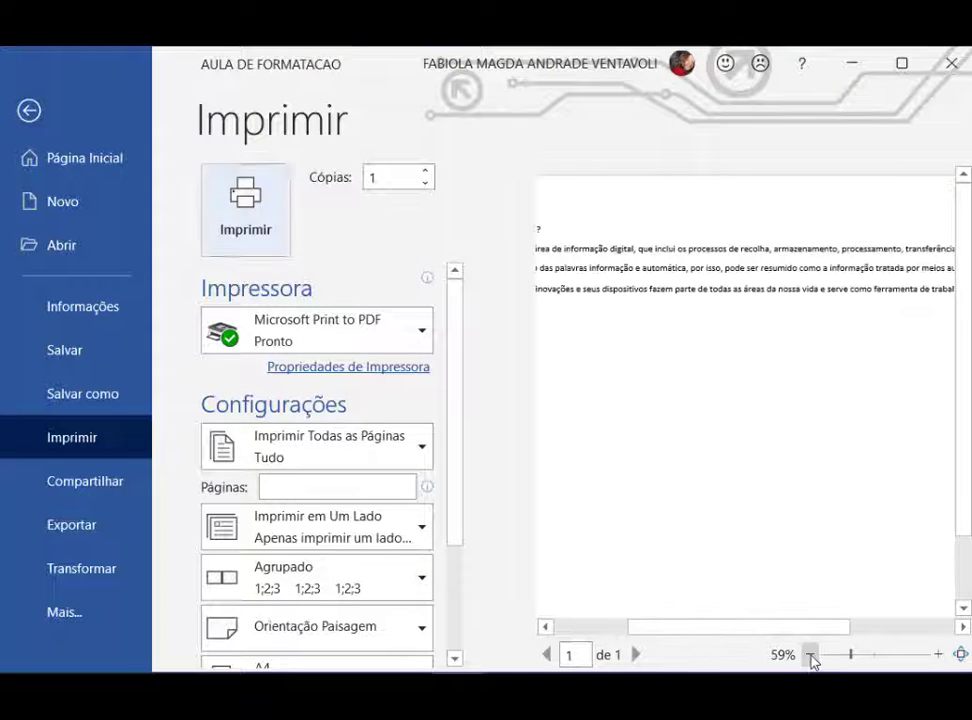
{"action": "left_click", "coordinate": [810, 654]}
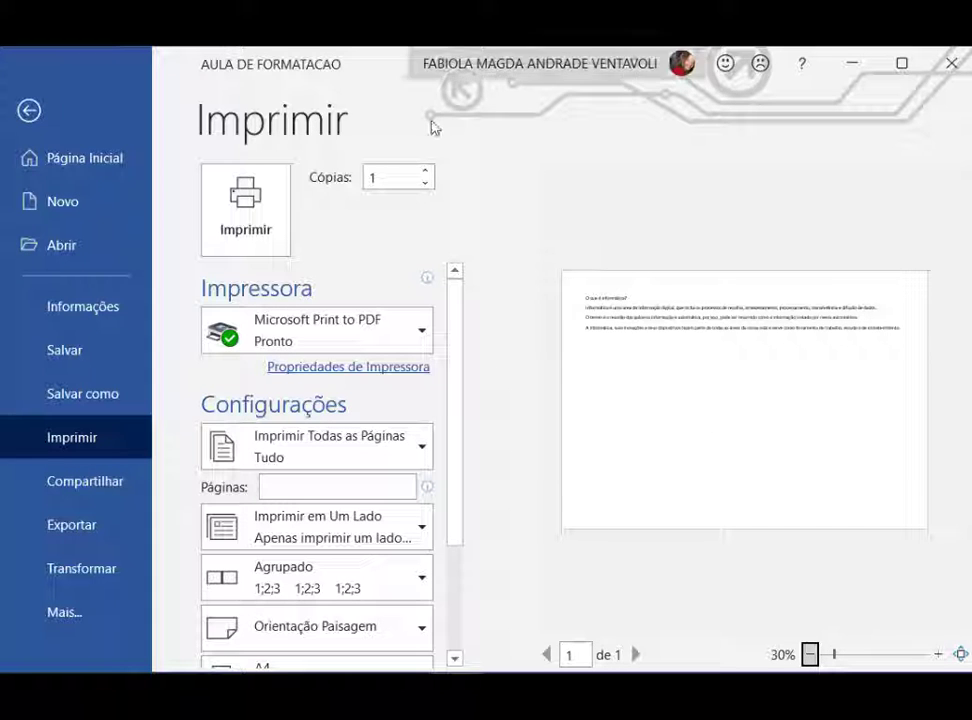
{"action": "key", "text": "Escape"}
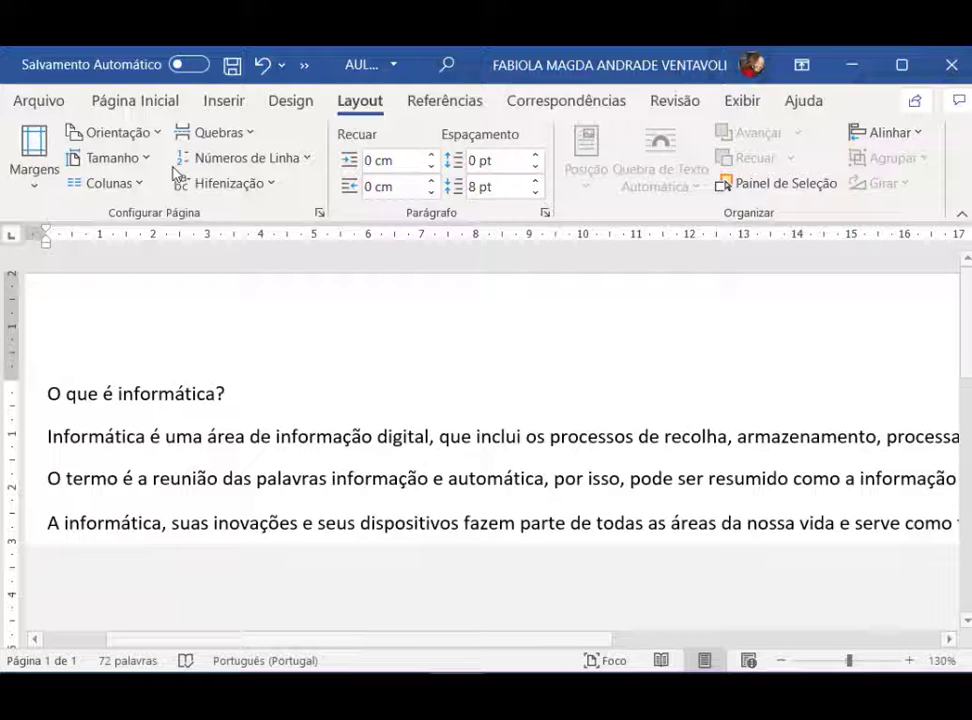
Reopen the custom margin settings and set the page orientation to portrait (Retrato).
{"action": "left_click", "coordinate": [35, 165]}
{"action": "left_click", "coordinate": [203, 636]}
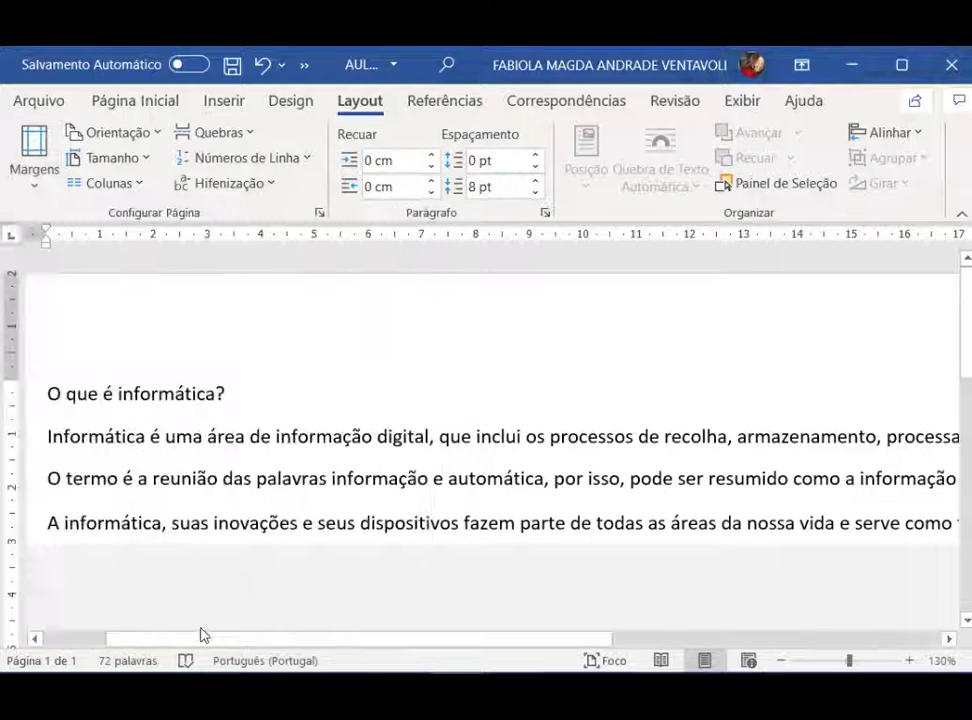
{"action": "left_click", "coordinate": [551, 293]}
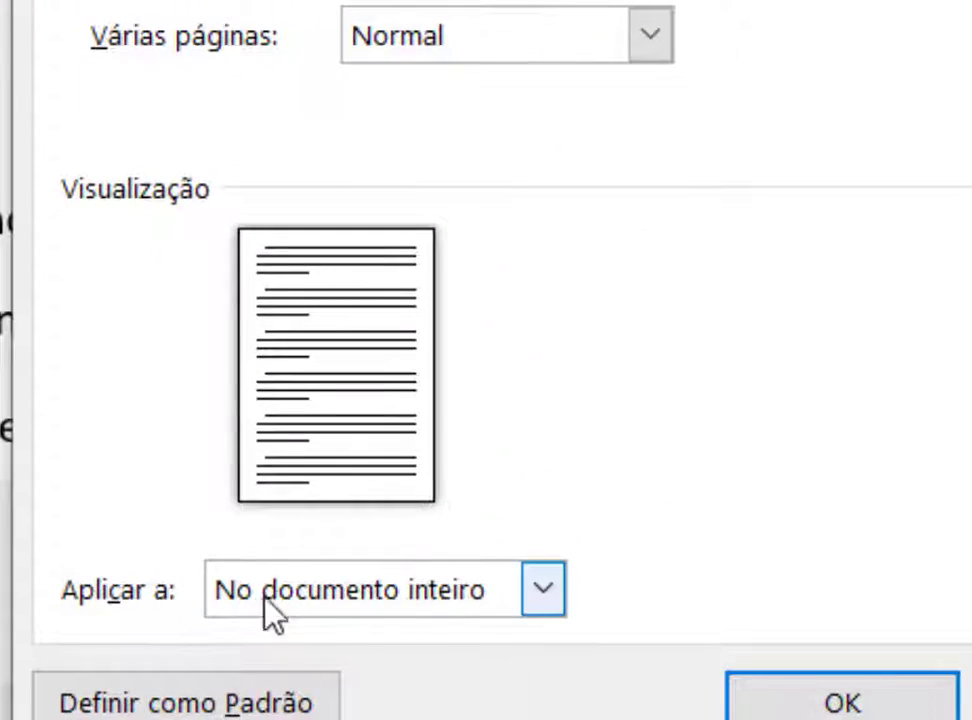
Look over the scope options for the page setup and keep it applied to the whole document (No documento inteiro).
{"action": "left_click", "coordinate": [545, 594]}
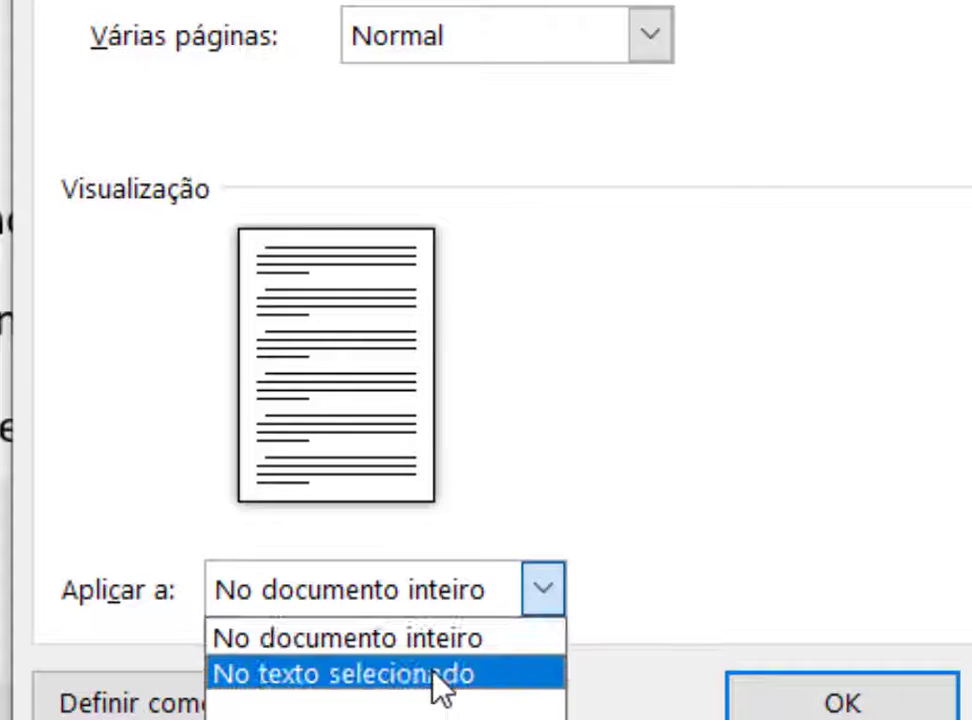
{"action": "left_click", "coordinate": [699, 425]}
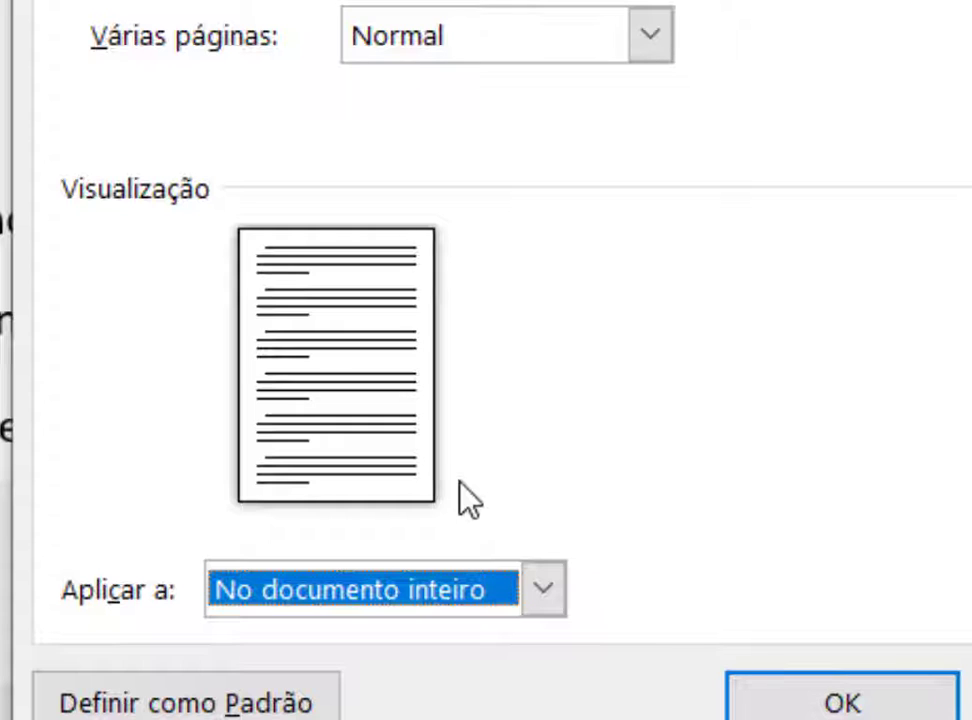
{"action": "left_click", "coordinate": [345, 598]}
{"action": "left_click", "coordinate": [405, 637]}
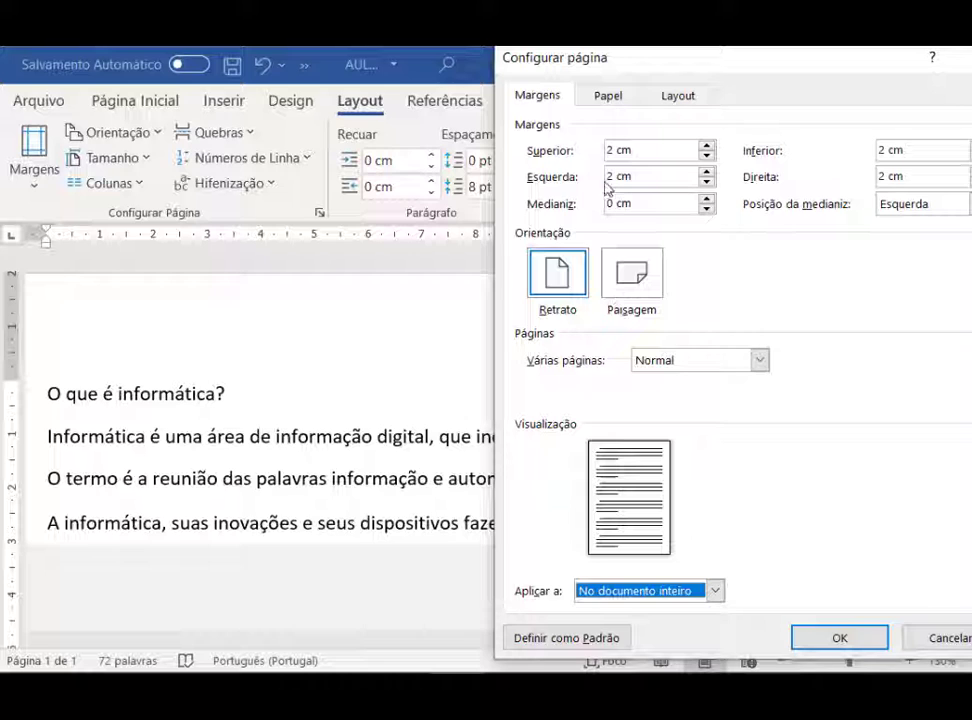
Show the paper settings in the page setup and check the paper size choices, keeping A4.
{"action": "left_click", "coordinate": [607, 97]}
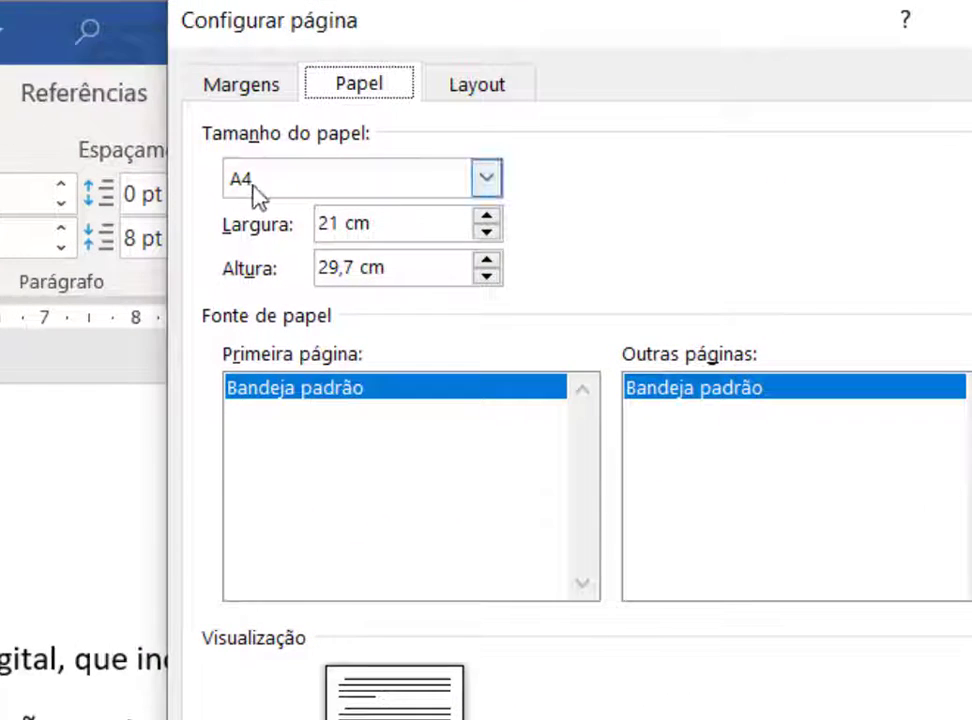
{"action": "left_click", "coordinate": [486, 182]}
{"action": "left_click", "coordinate": [483, 184]}
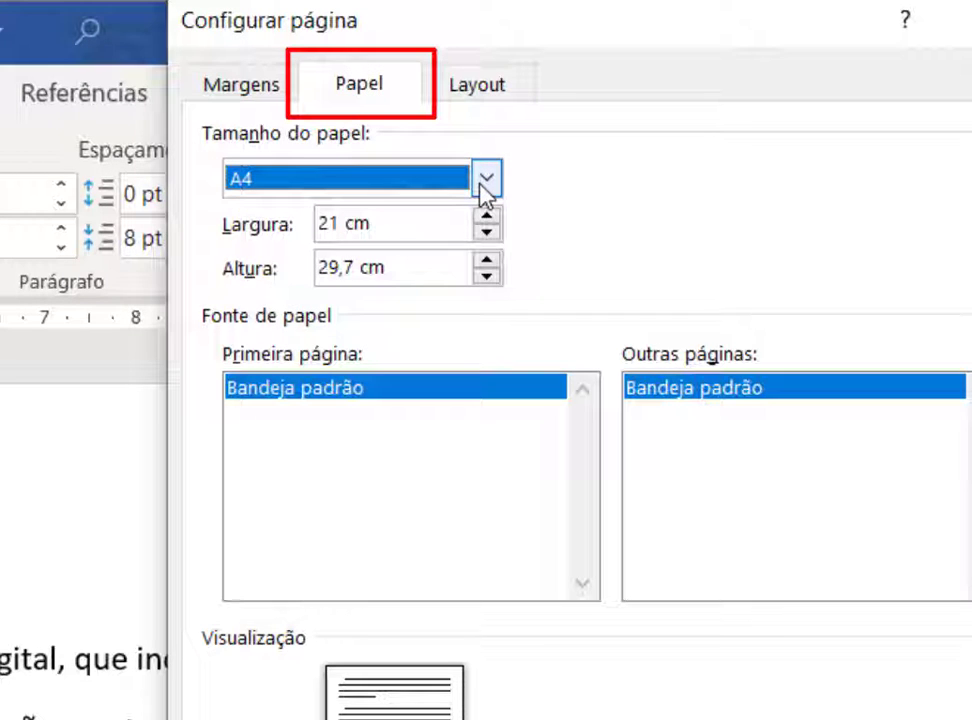
Set the paper size to A5 in the page setup.
{"action": "left_click", "coordinate": [484, 182]}
{"action": "left_click", "coordinate": [484, 182]}
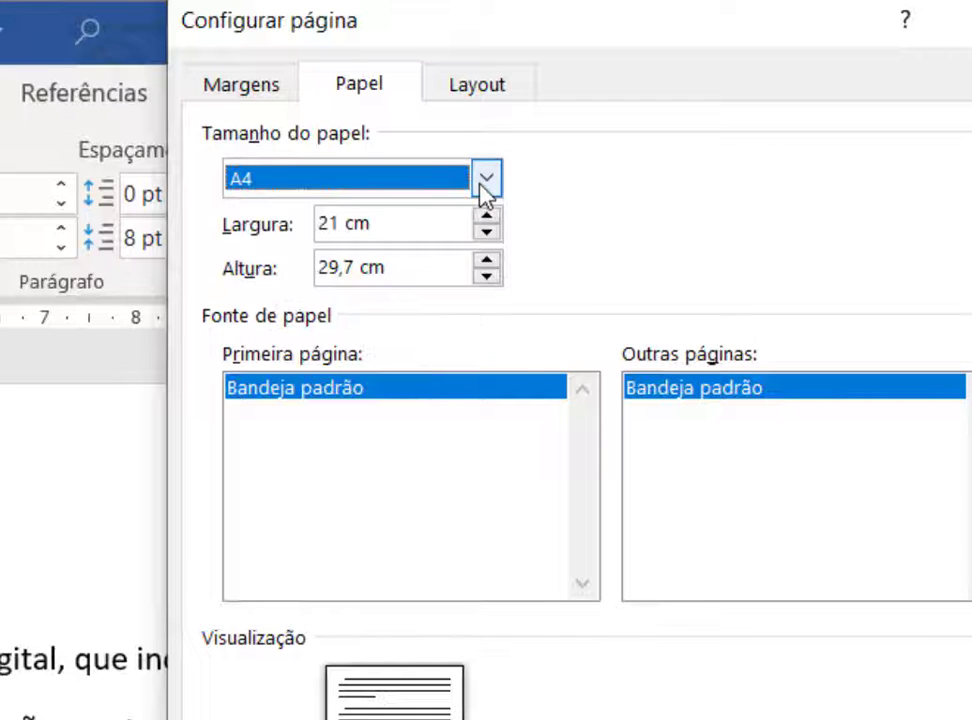
{"action": "left_click", "coordinate": [486, 182]}
{"action": "left_click", "coordinate": [490, 318]}
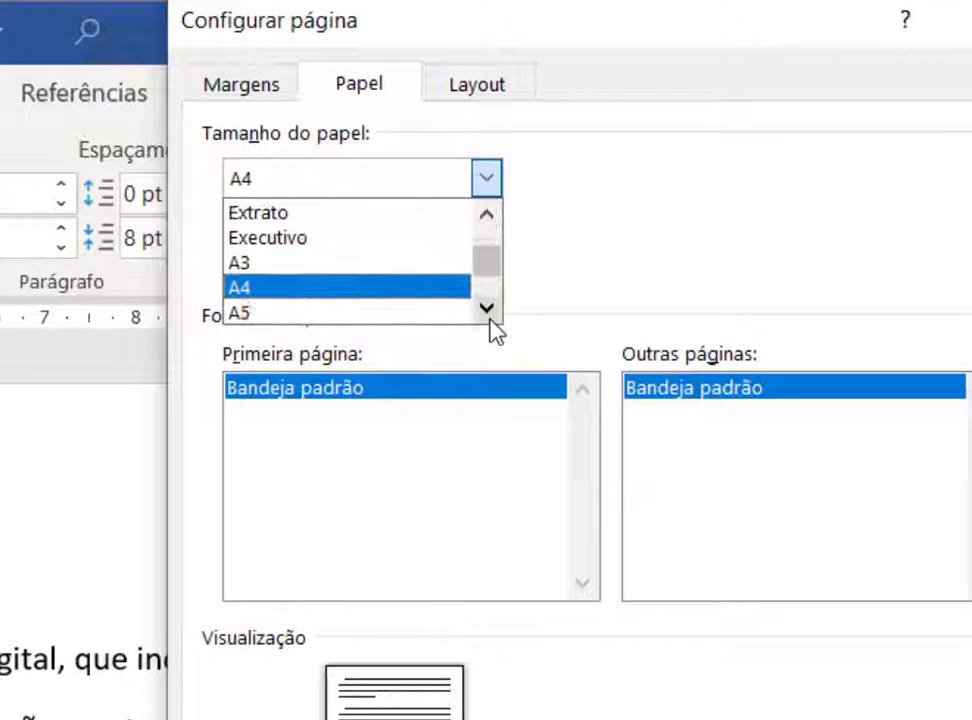
{"action": "left_click", "coordinate": [490, 318]}
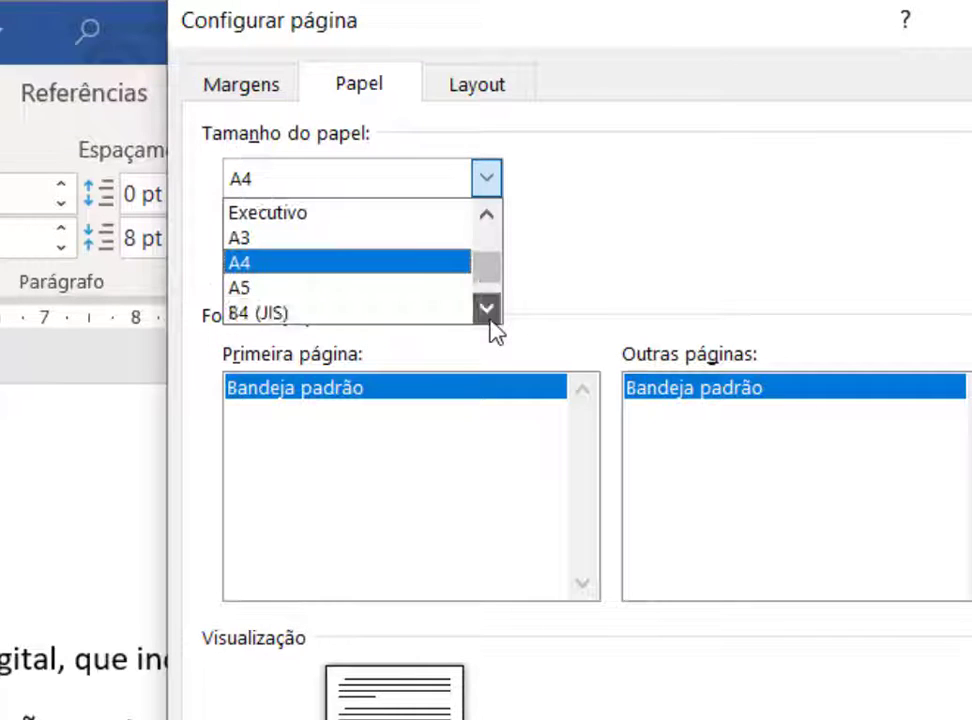
{"action": "left_click", "coordinate": [445, 290]}
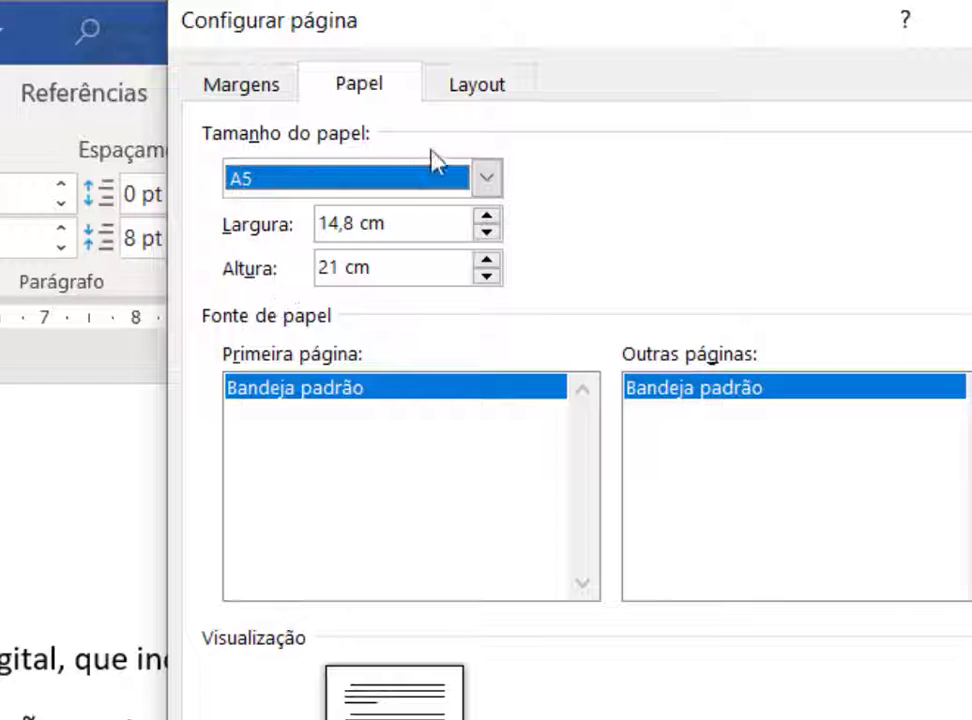
Look through the other available paper sizes and keep A5 selected.
{"action": "left_click", "coordinate": [366, 86]}
{"action": "left_click", "coordinate": [487, 182]}
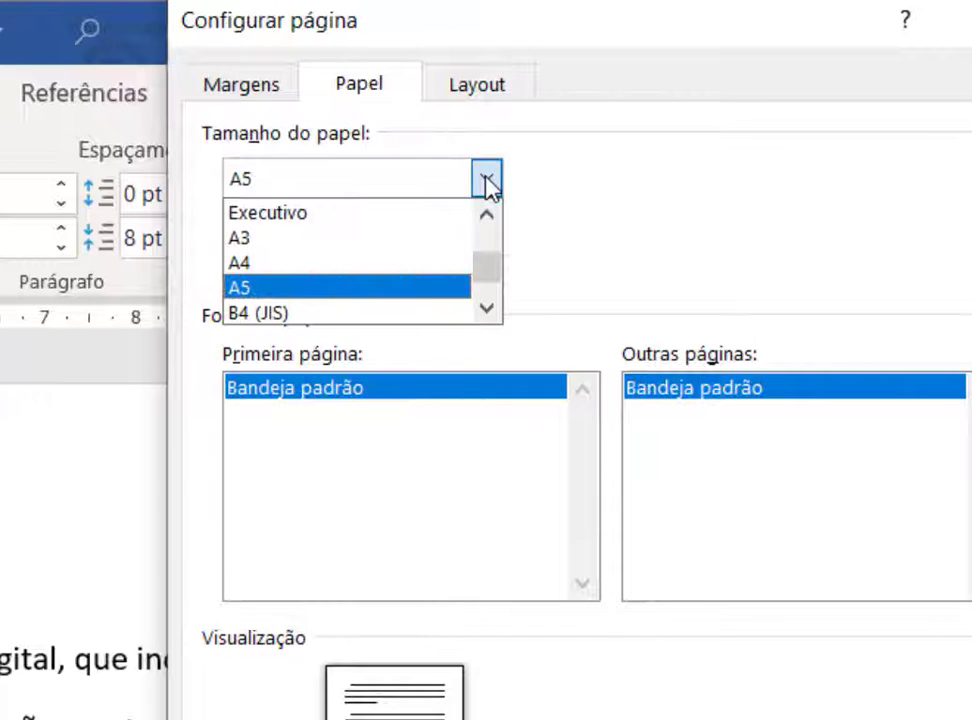
{"action": "scroll", "coordinate": [452, 270], "scroll_direction": "down", "scroll_amount": 1}
{"action": "scroll", "coordinate": [452, 270], "scroll_direction": "up", "scroll_amount": 2}
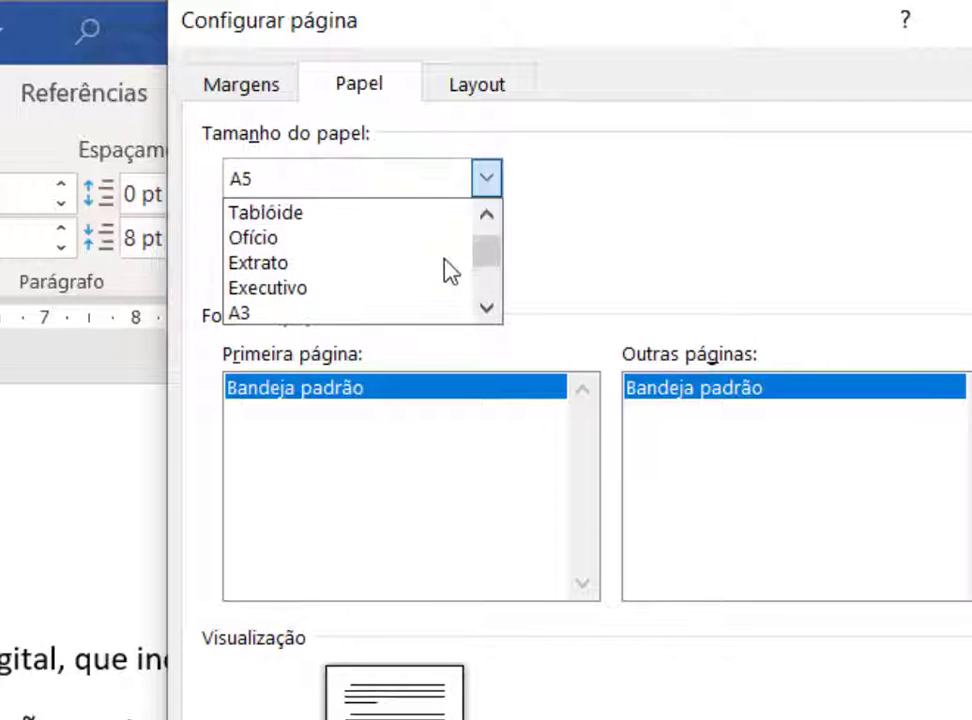
{"action": "key", "text": "Escape"}
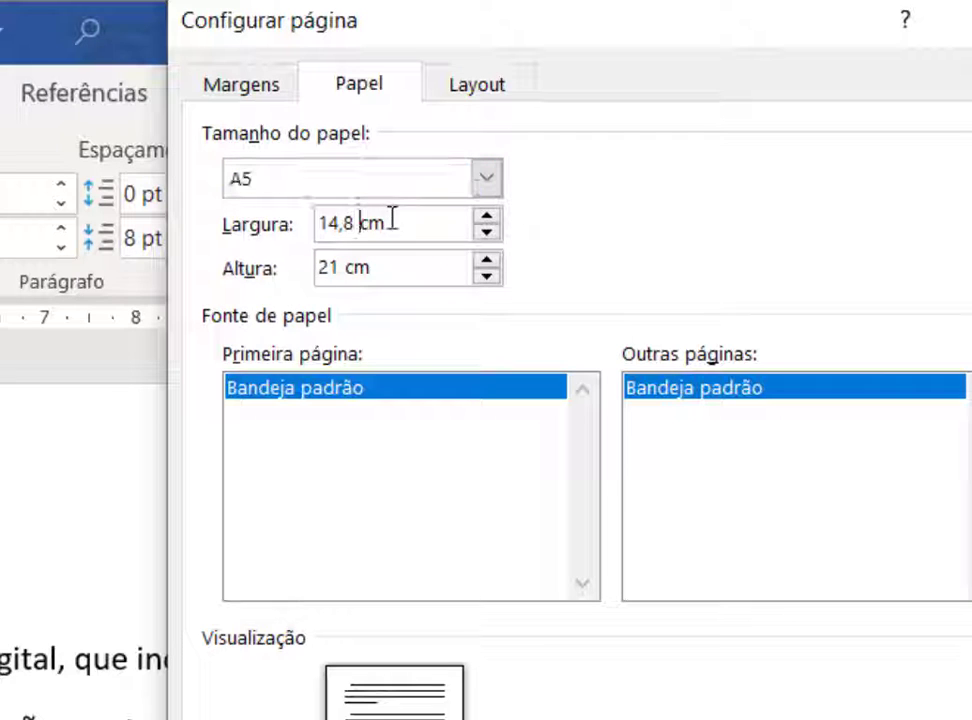
Set a custom paper size 15 cm wide and 30 cm high and apply it to the whole document (No documento inteiro).
{"action": "left_click_drag", "start_coordinate": [393, 217], "coordinate": [271, 245]}
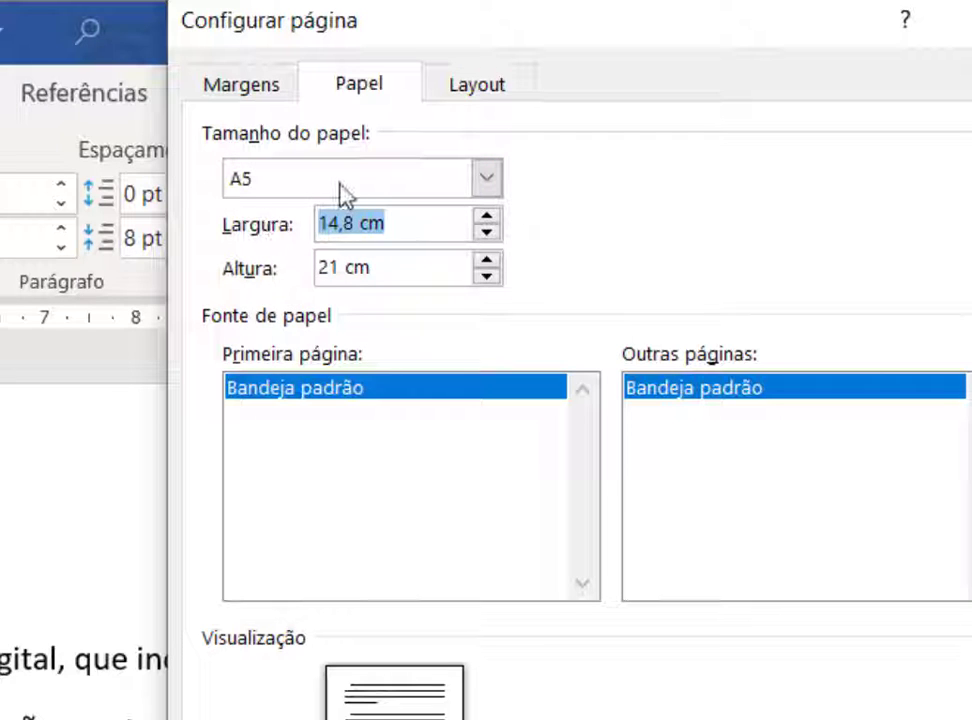
{"action": "type", "text": "15"}
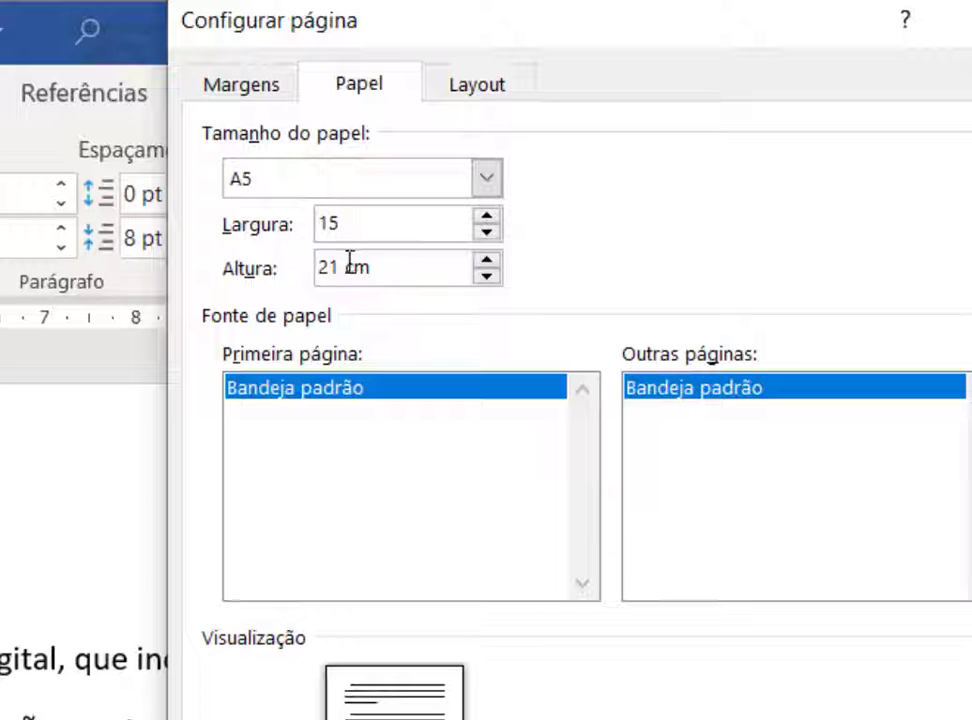
{"action": "key", "text": "Tab"}
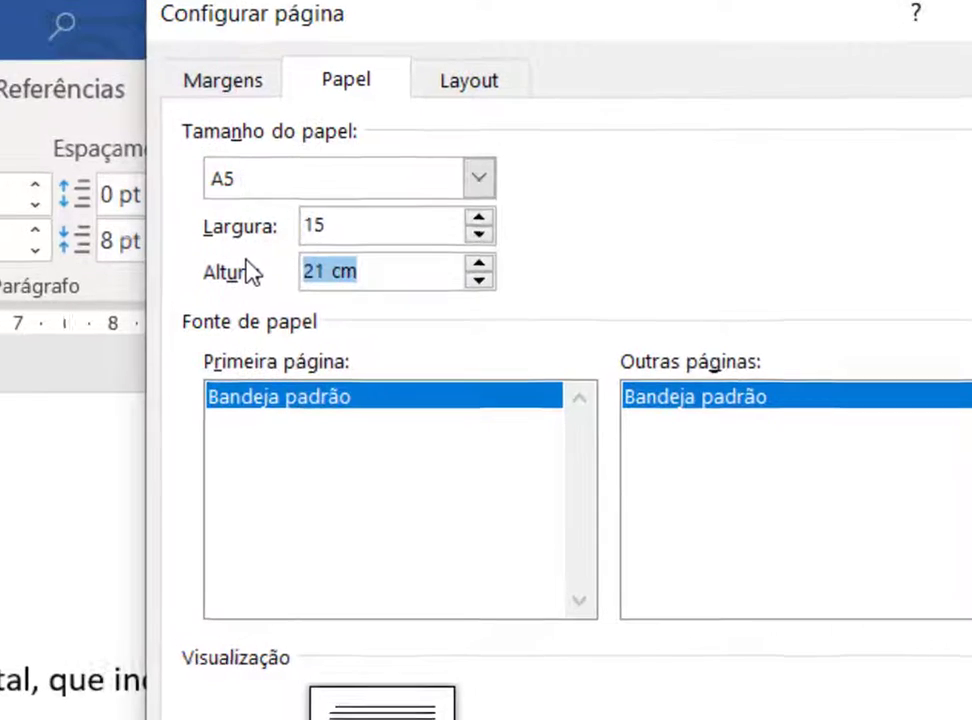
{"action": "type", "text": "30"}
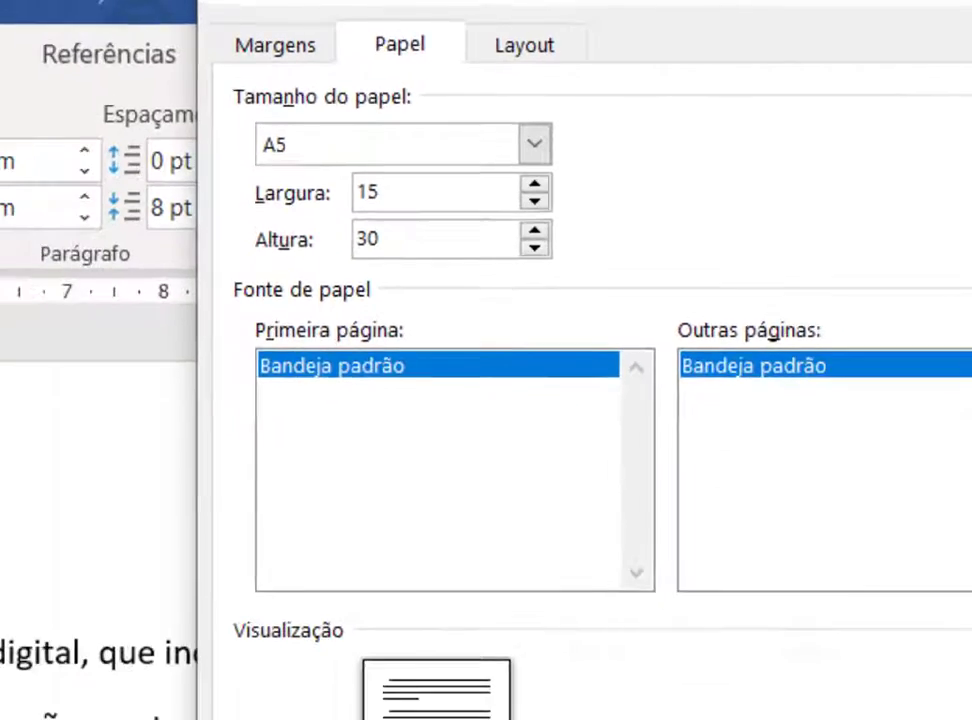
{"action": "left_click", "coordinate": [592, 656]}
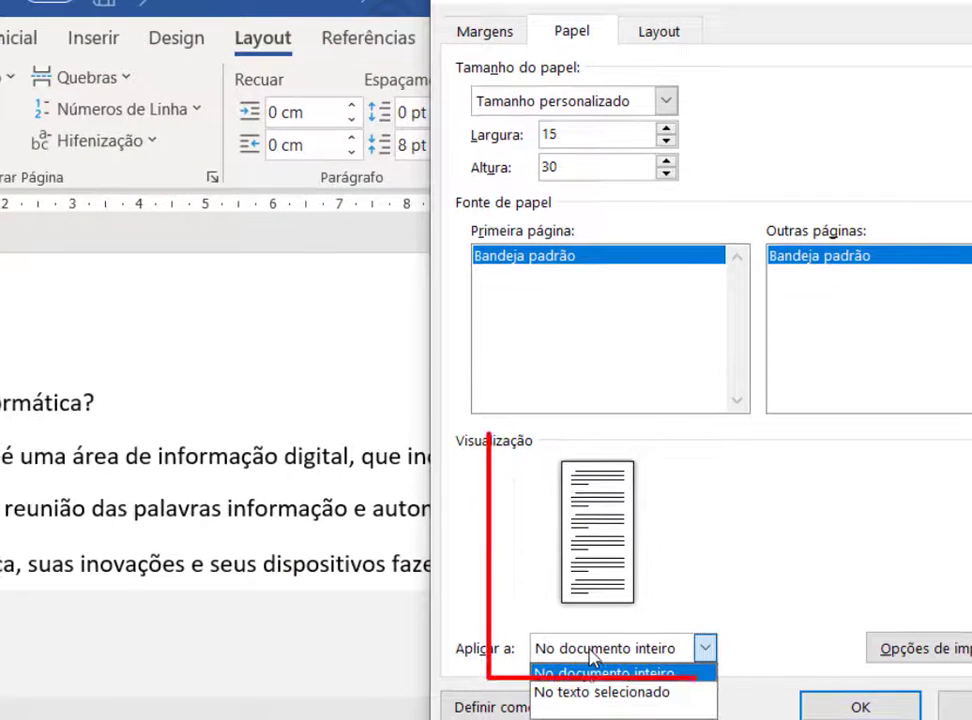
{"action": "left_click", "coordinate": [551, 670]}
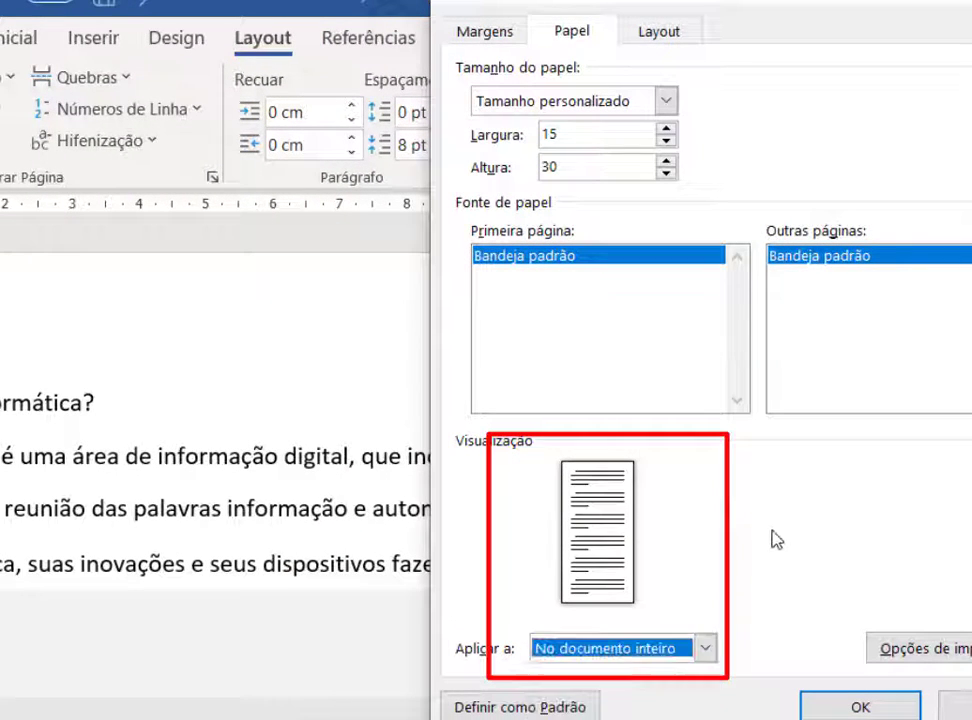
{"action": "left_click", "coordinate": [836, 712]}
Examine the resized page from top to bottom, including how the text wraps and the page's length.
{"action": "scroll", "coordinate": [482, 600], "scroll_direction": "down", "scroll_amount": 1}
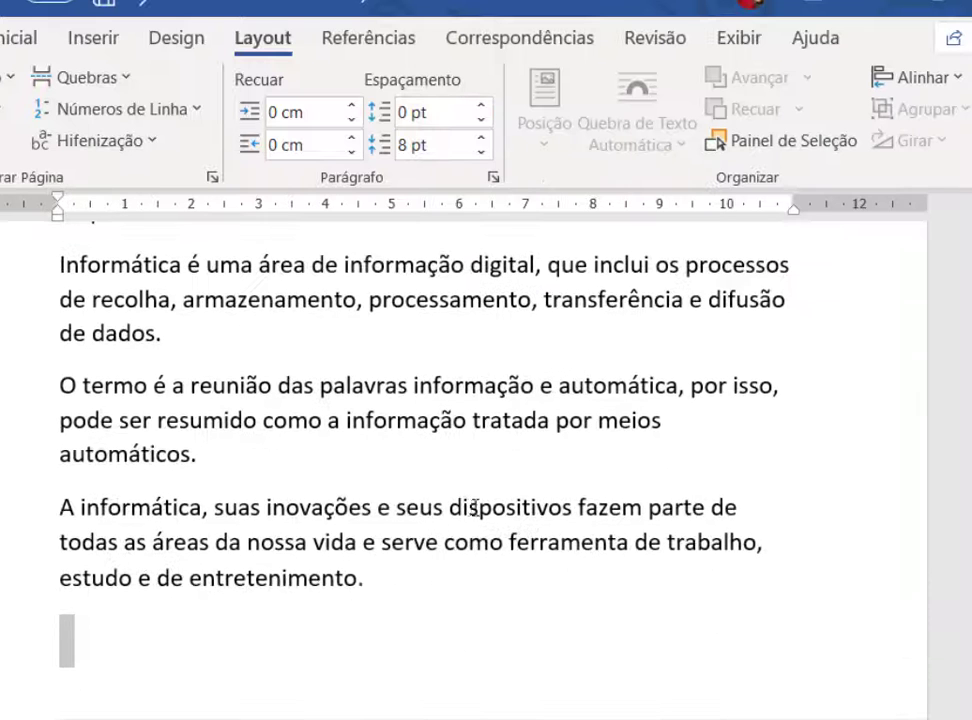
{"action": "scroll", "coordinate": [476, 505], "scroll_direction": "up", "scroll_amount": 3}
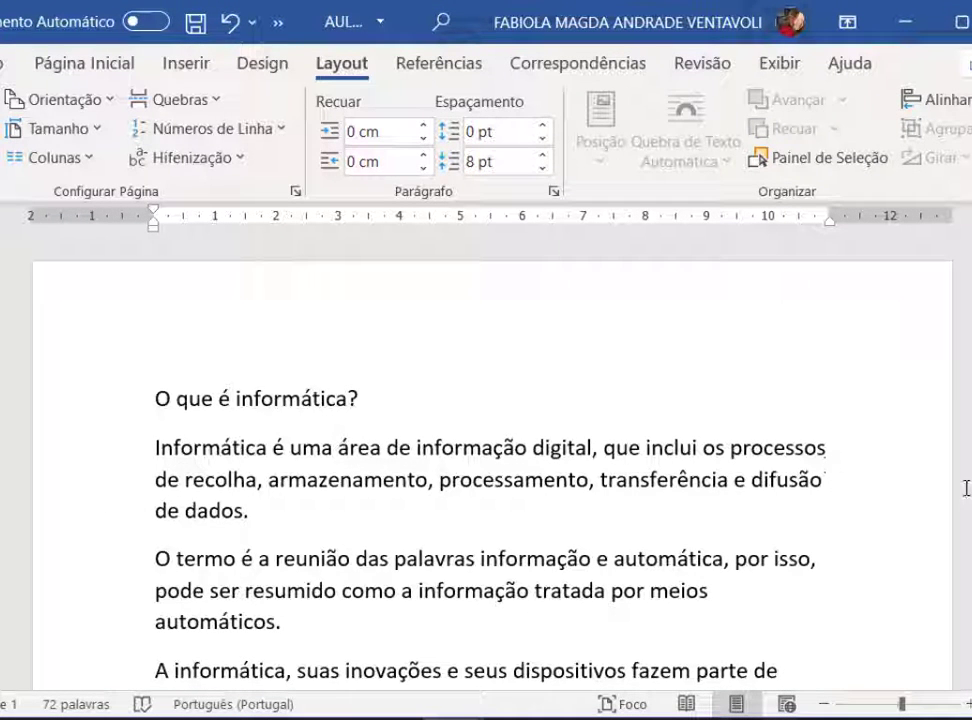
{"action": "scroll", "coordinate": [535, 455], "scroll_direction": "down", "scroll_amount": 2}
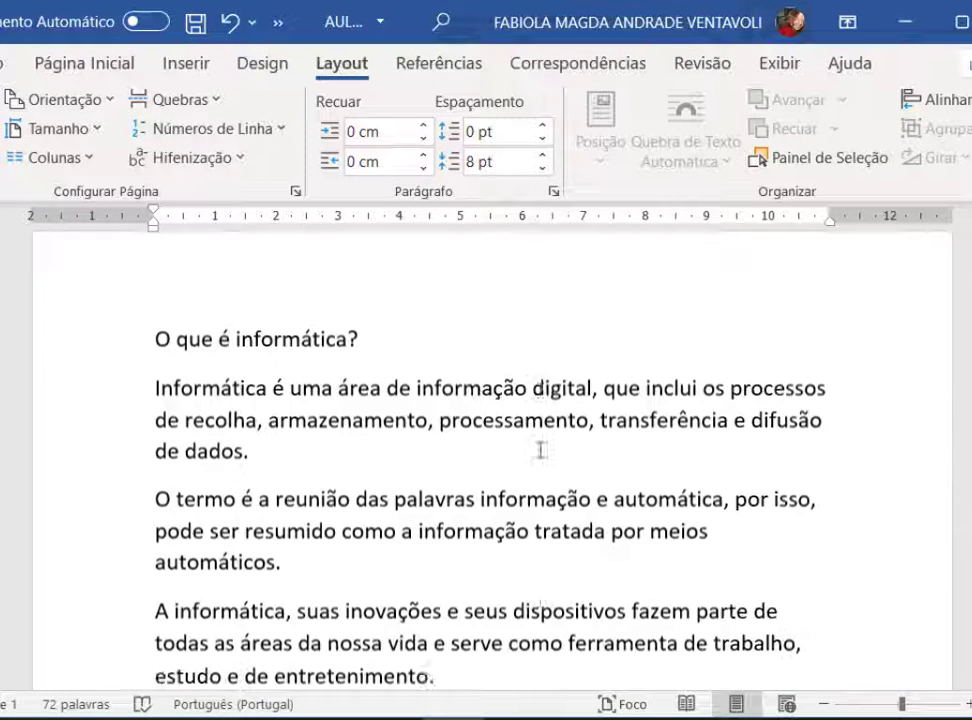
{"action": "scroll", "coordinate": [386, 317], "scroll_direction": "up", "scroll_amount": 2}
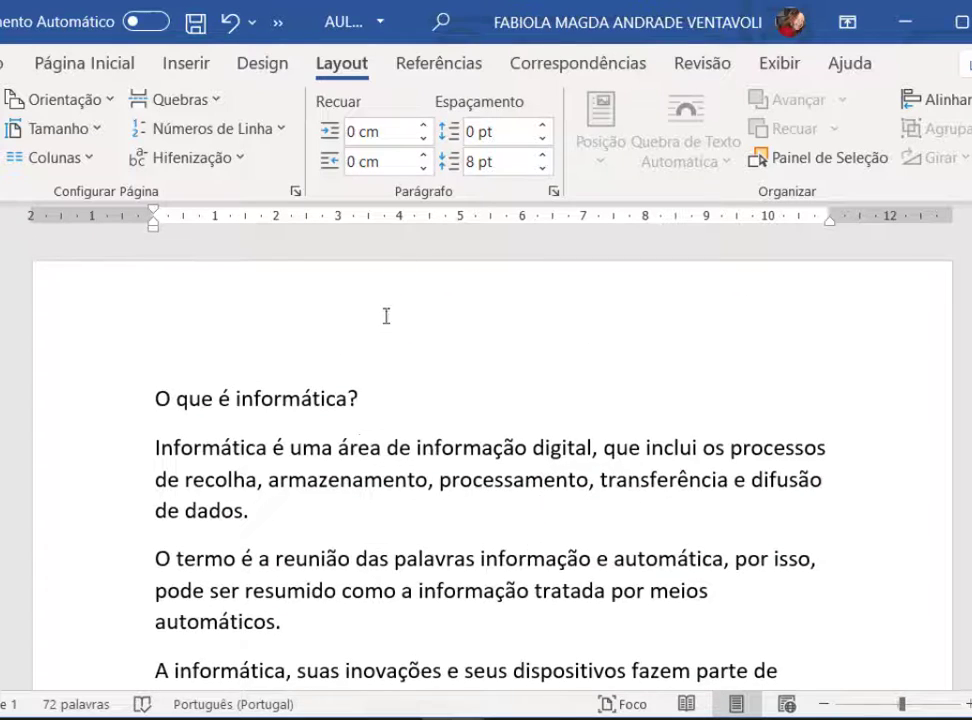
{"action": "scroll", "coordinate": [358, 445], "scroll_direction": "down", "scroll_amount": 8}
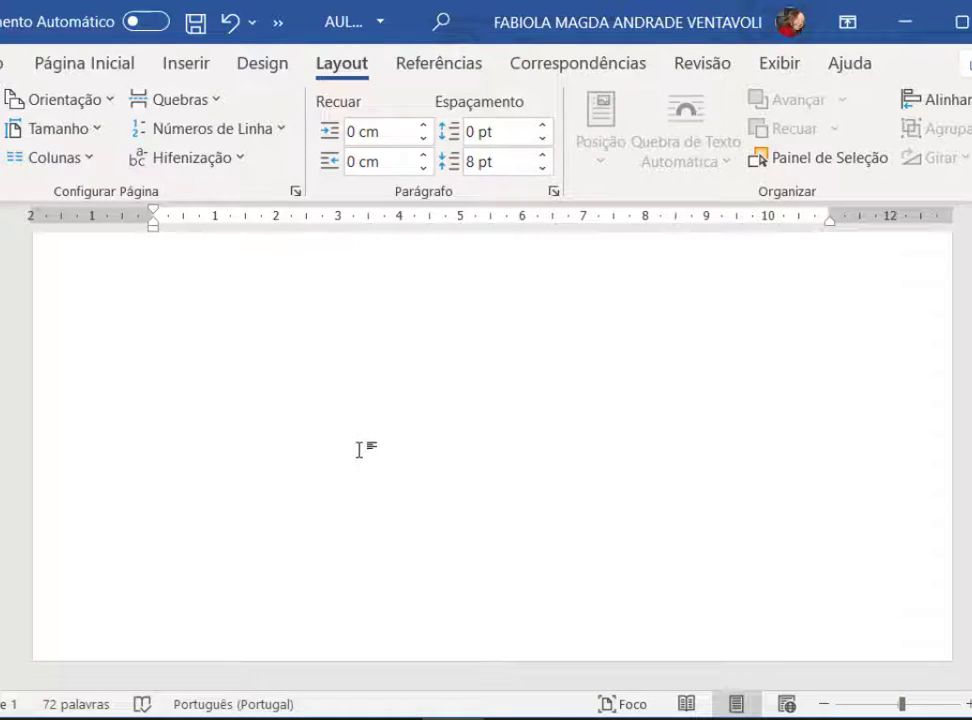
{"action": "scroll", "coordinate": [359, 450], "scroll_direction": "up", "scroll_amount": 2}
{"action": "scroll", "coordinate": [359, 450], "scroll_direction": "up", "scroll_amount": 10}
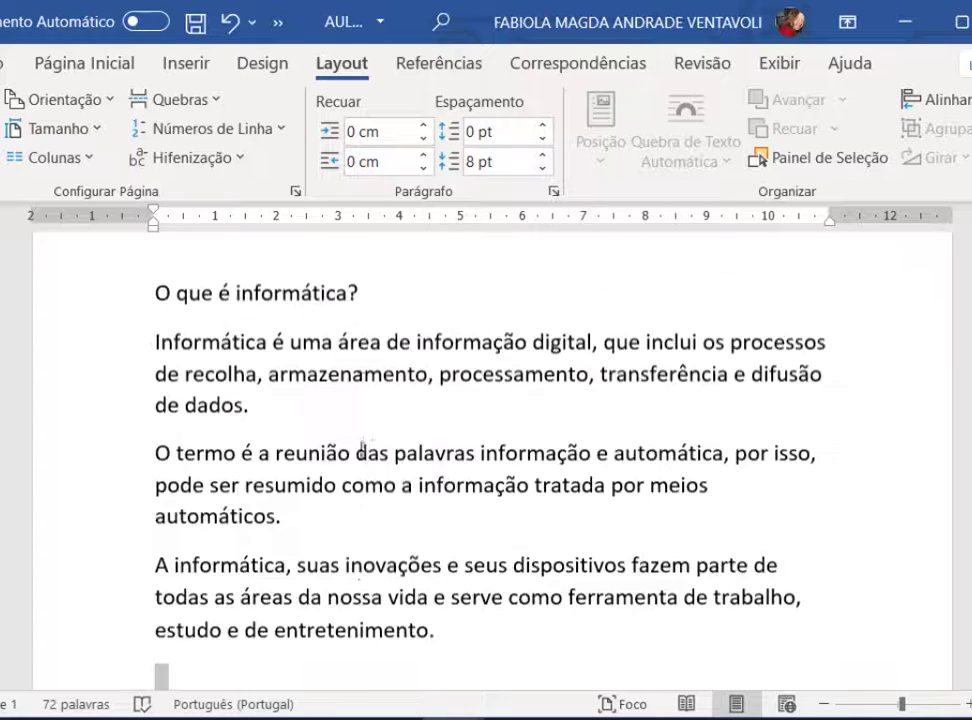
{"action": "scroll", "coordinate": [361, 487], "scroll_direction": "down", "scroll_amount": 5}
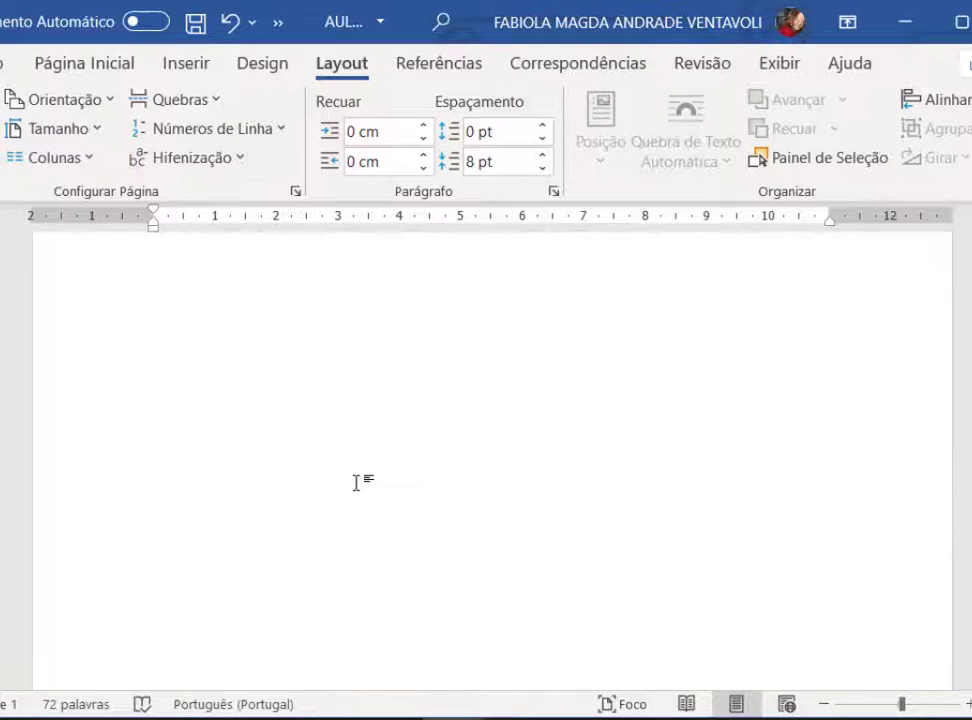
{"action": "scroll", "coordinate": [356, 483], "scroll_direction": "up", "scroll_amount": 6}
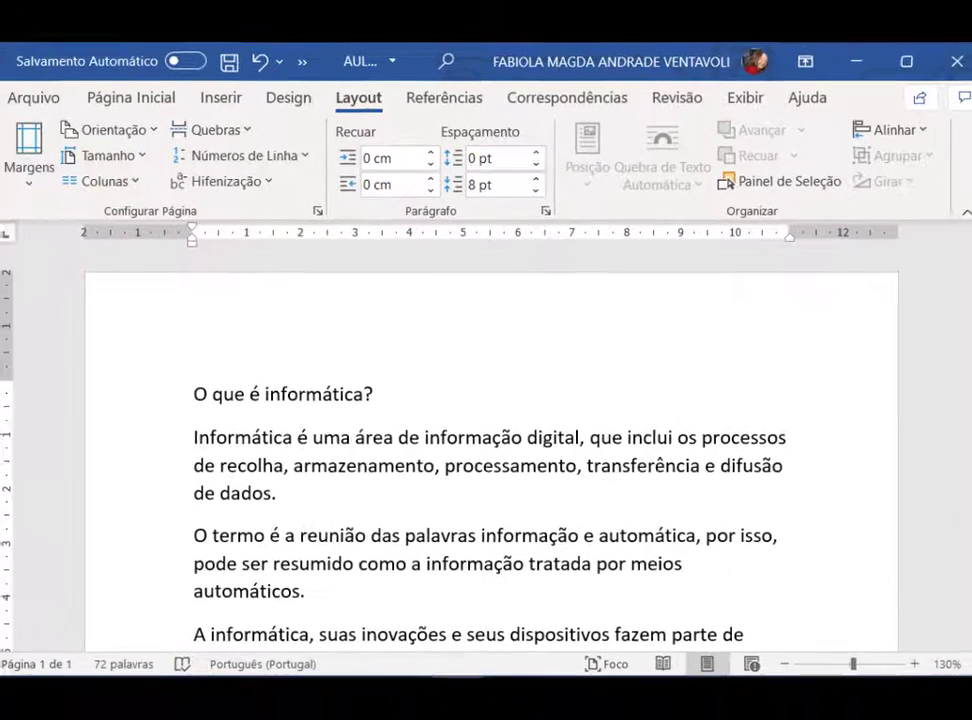
Review the preset margin options and the custom margins entry, and check the page without changing the margins.
{"action": "left_click", "coordinate": [35, 192]}
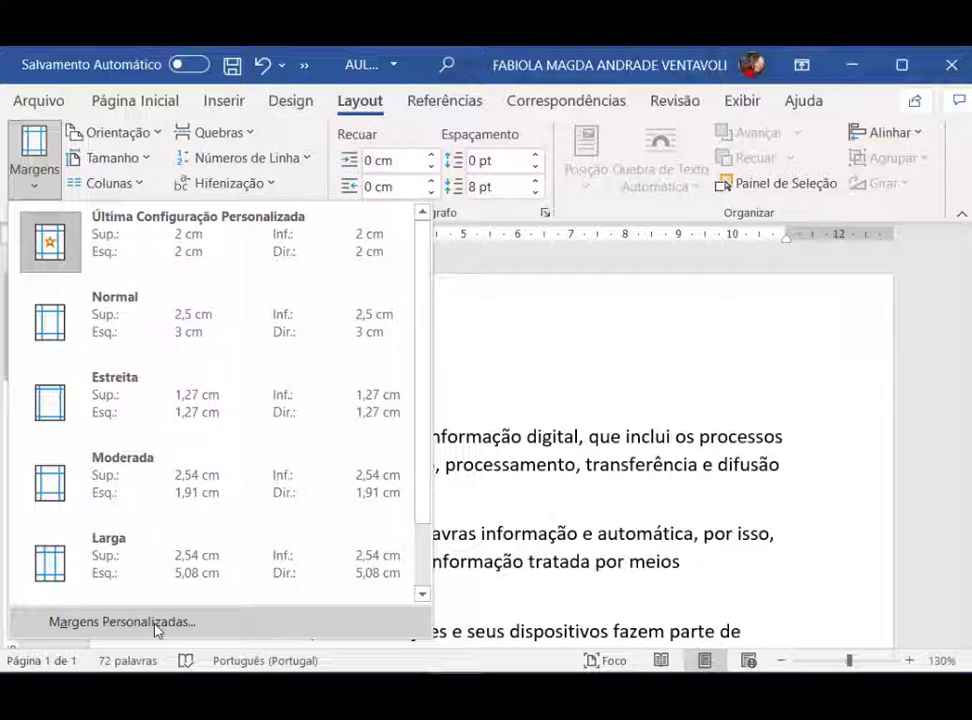
{"action": "left_click", "coordinate": [620, 480]}
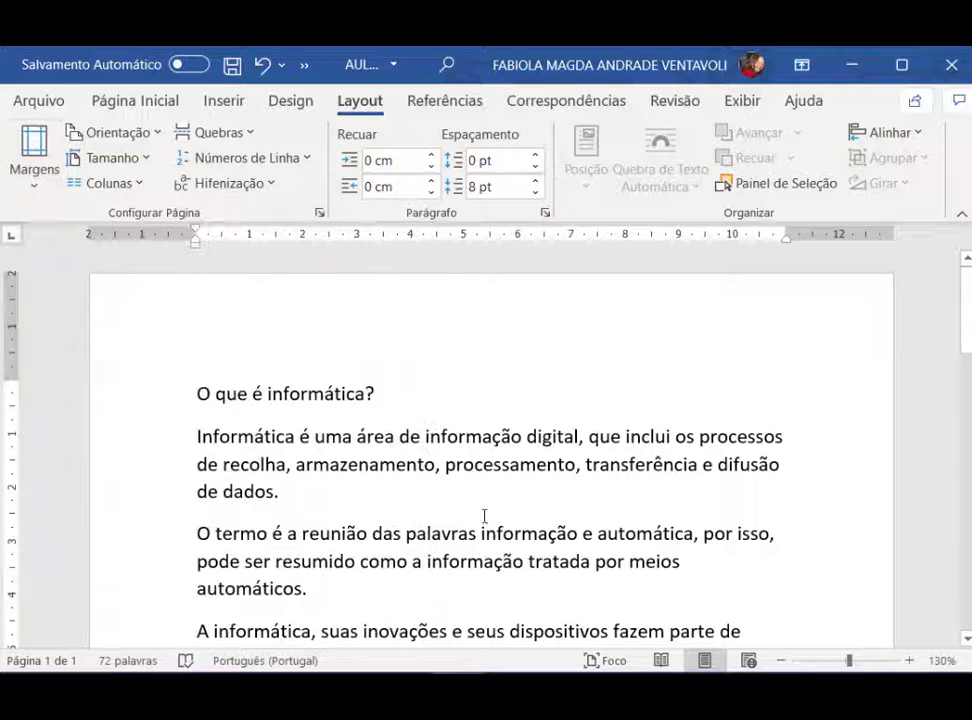
{"action": "scroll", "coordinate": [460, 480], "scroll_direction": "down", "scroll_amount": 5}
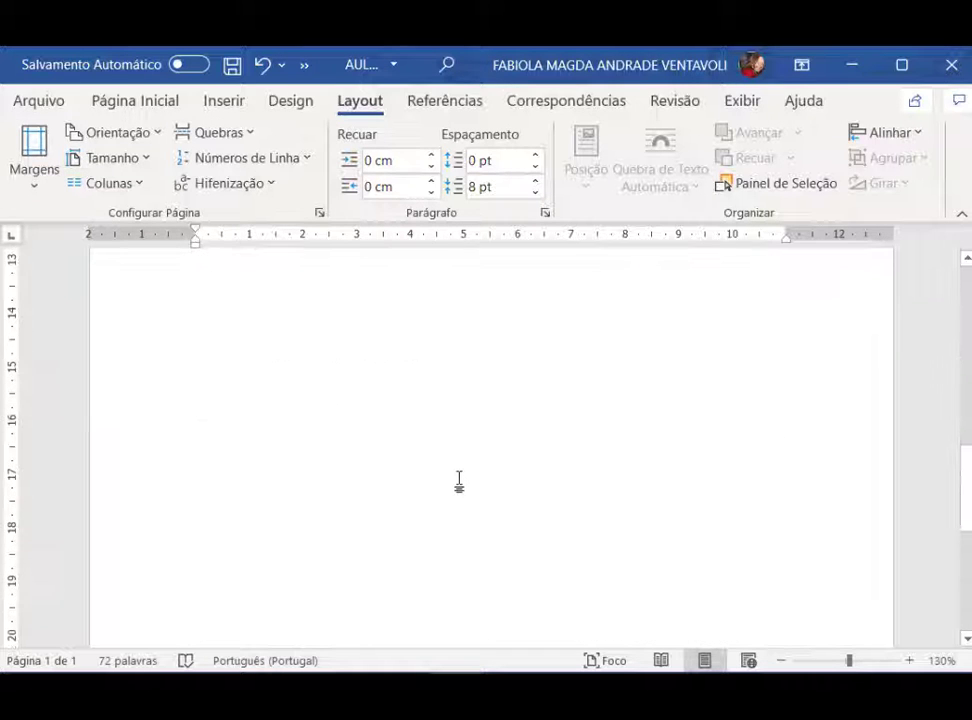
{"action": "scroll", "coordinate": [459, 482], "scroll_direction": "up", "scroll_amount": 5}
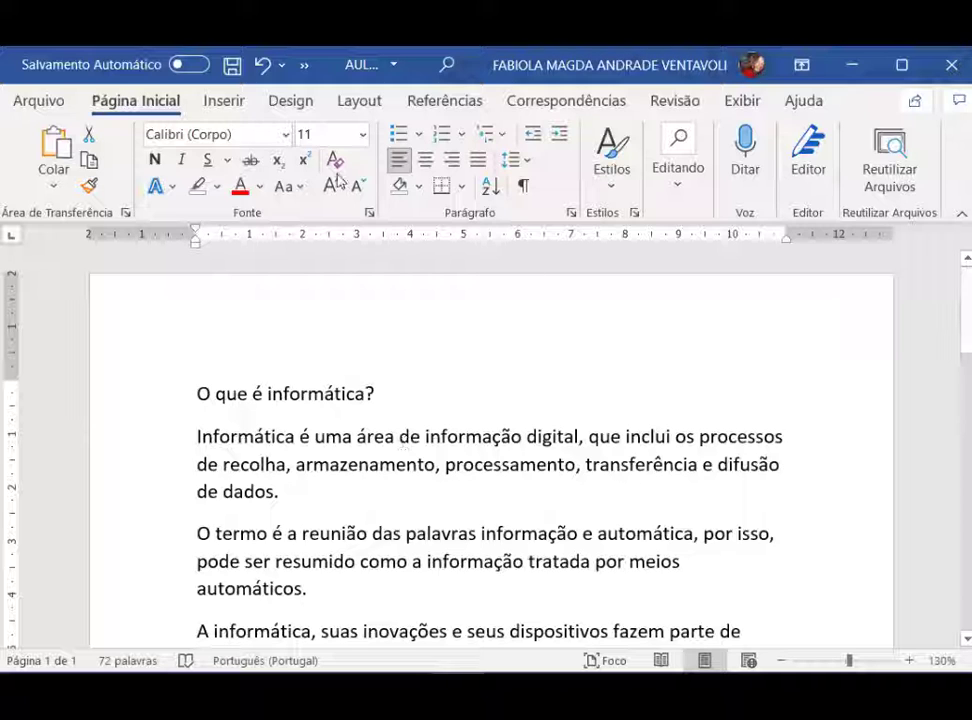
{"action": "left_click", "coordinate": [362, 101]}
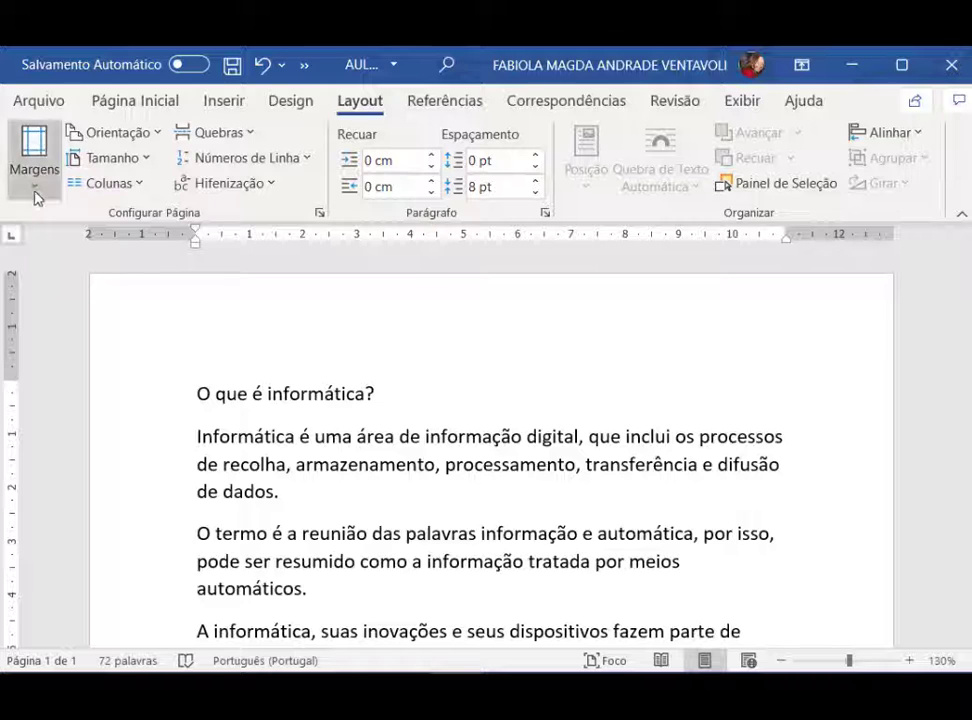
{"action": "left_click", "coordinate": [35, 198]}
{"action": "left_click", "coordinate": [567, 442]}
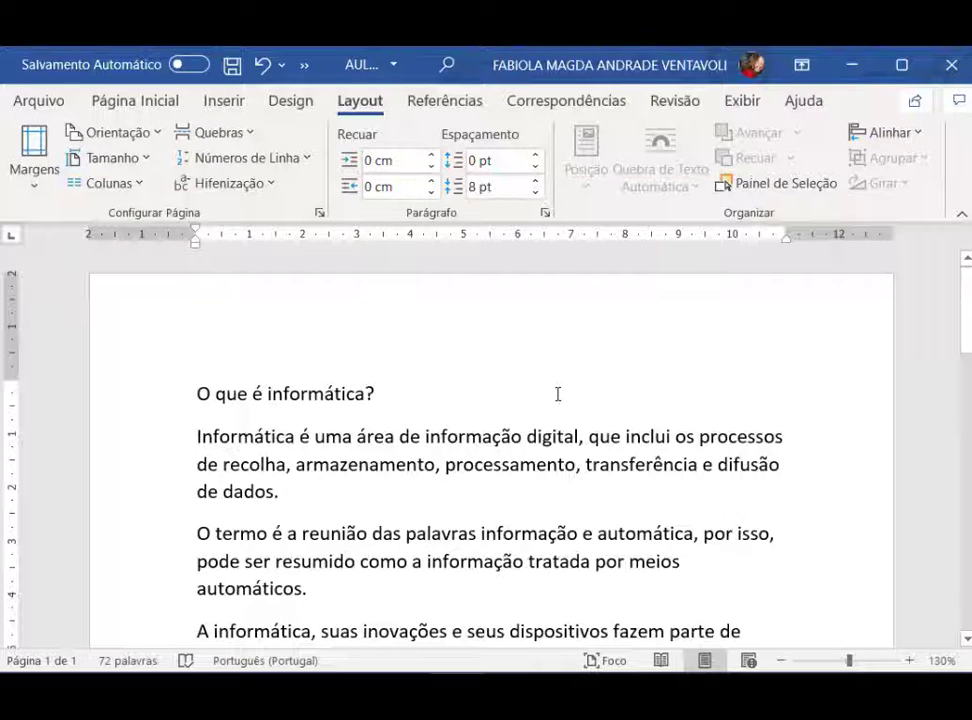
Show the font formatting commands and view the full Fonte settings, cancelling without changes.
{"action": "left_click", "coordinate": [109, 105]}
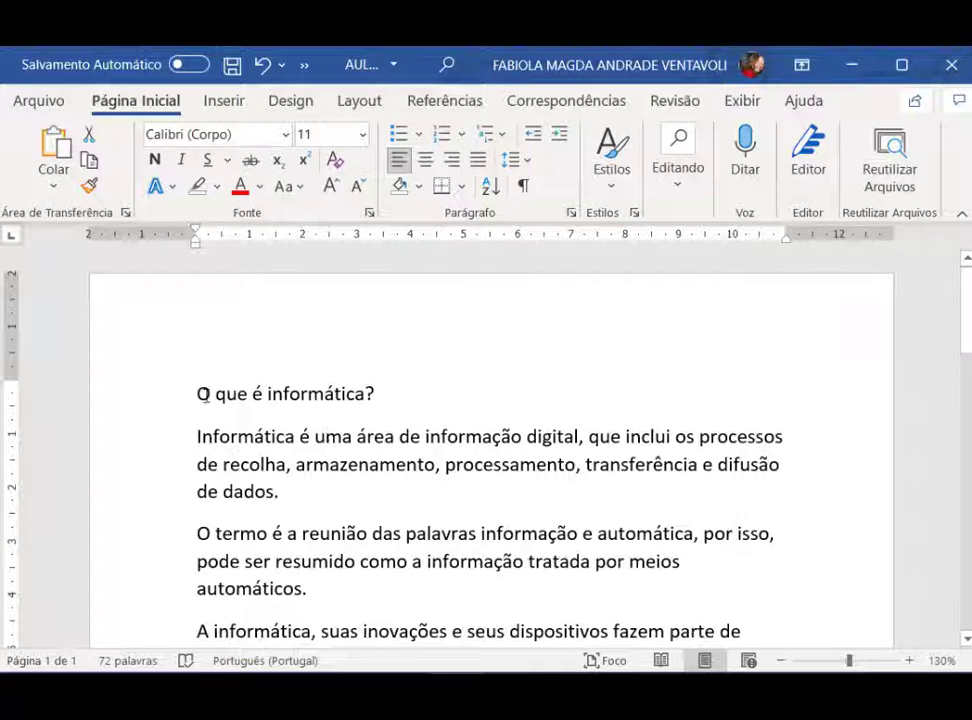
{"action": "scroll", "coordinate": [203, 395], "scroll_direction": "down", "scroll_amount": 5}
{"action": "scroll", "coordinate": [206, 393], "scroll_direction": "up", "scroll_amount": 4}
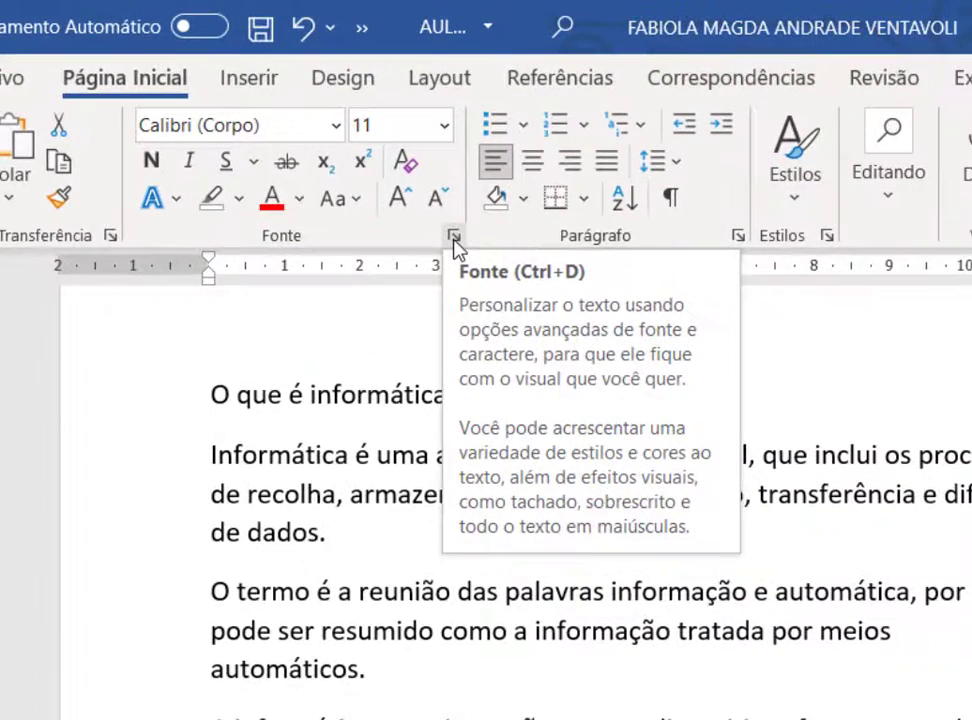
{"action": "left_click", "coordinate": [455, 238]}
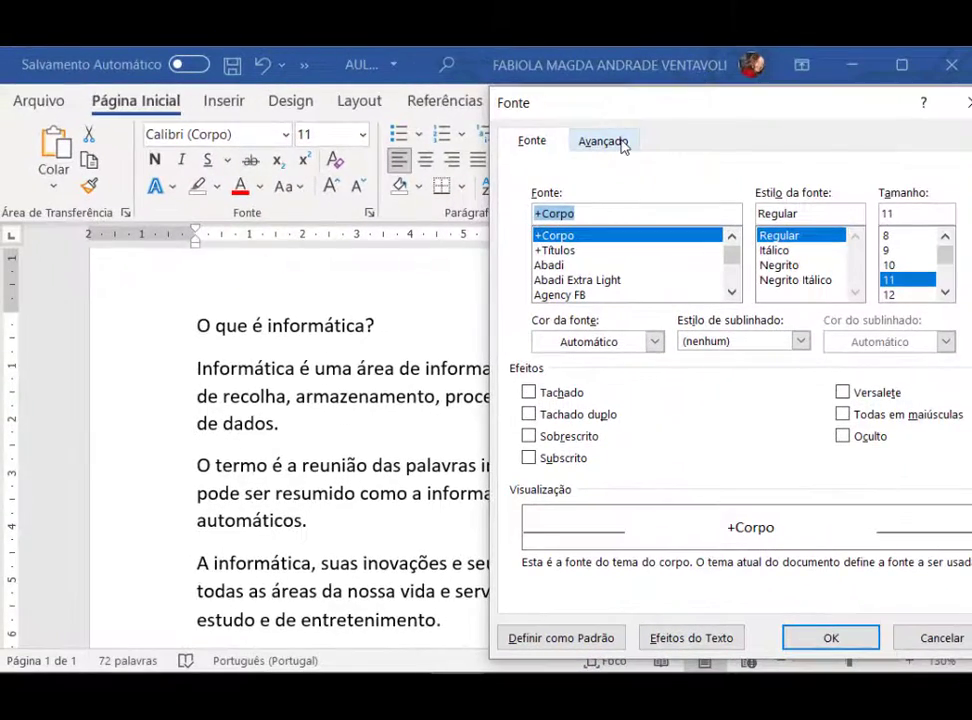
{"action": "left_click", "coordinate": [940, 638]}
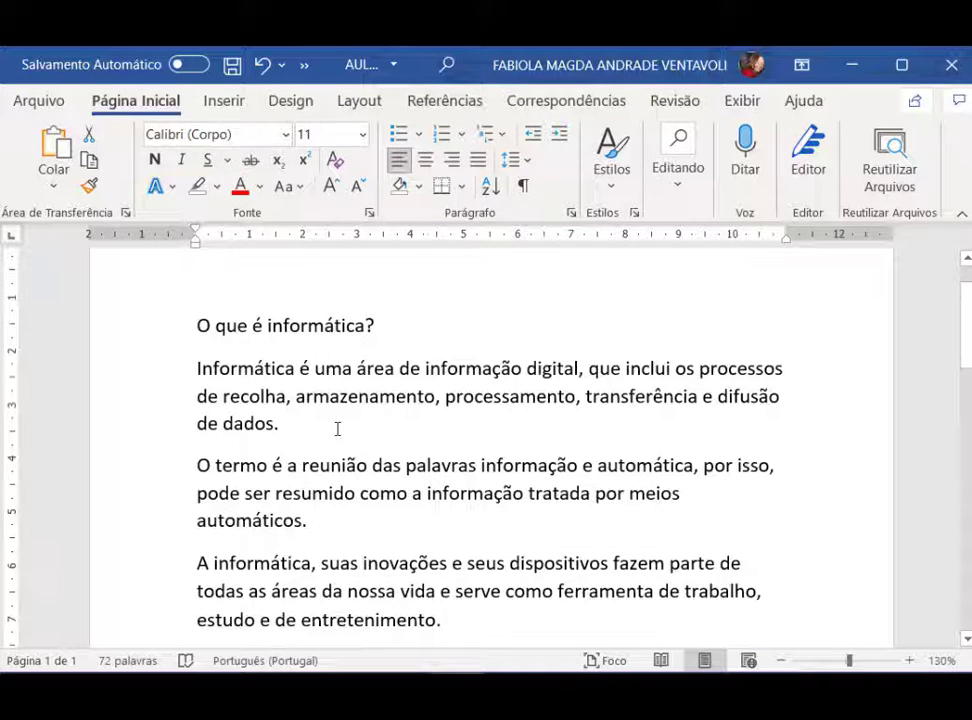
Select the title "O que é informática?" and clear the selection by placing the cursor in the first paragraph.
{"action": "scroll", "coordinate": [337, 428], "scroll_direction": "down", "scroll_amount": 4}
{"action": "scroll", "coordinate": [338, 429], "scroll_direction": "up", "scroll_amount": 2}
{"action": "scroll", "coordinate": [337, 428], "scroll_direction": "up", "scroll_amount": 2}
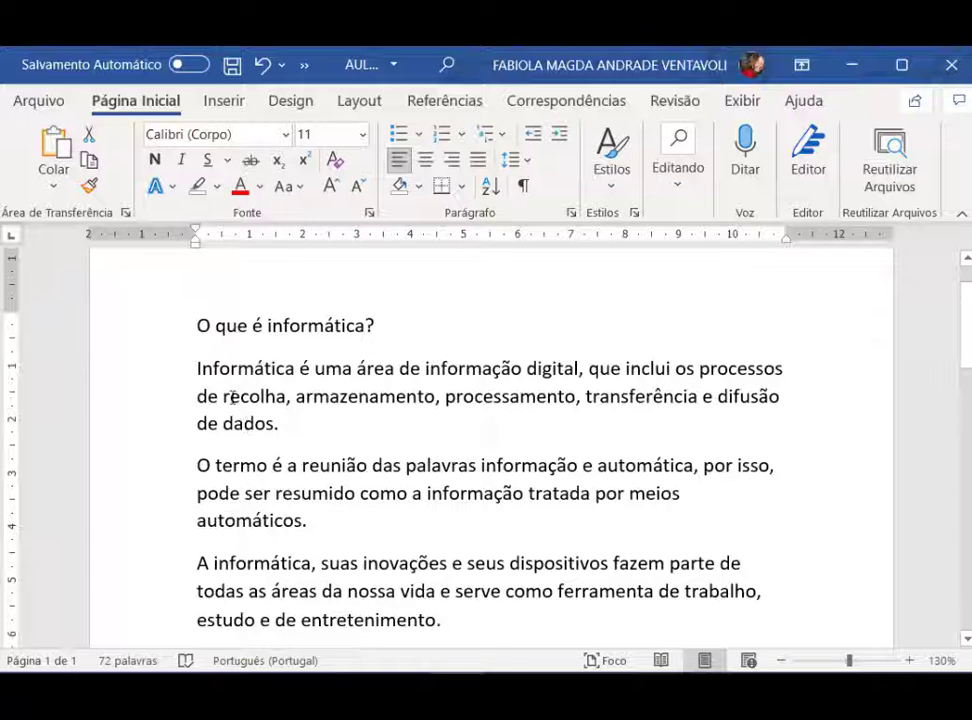
{"action": "left_click", "coordinate": [337, 443]}
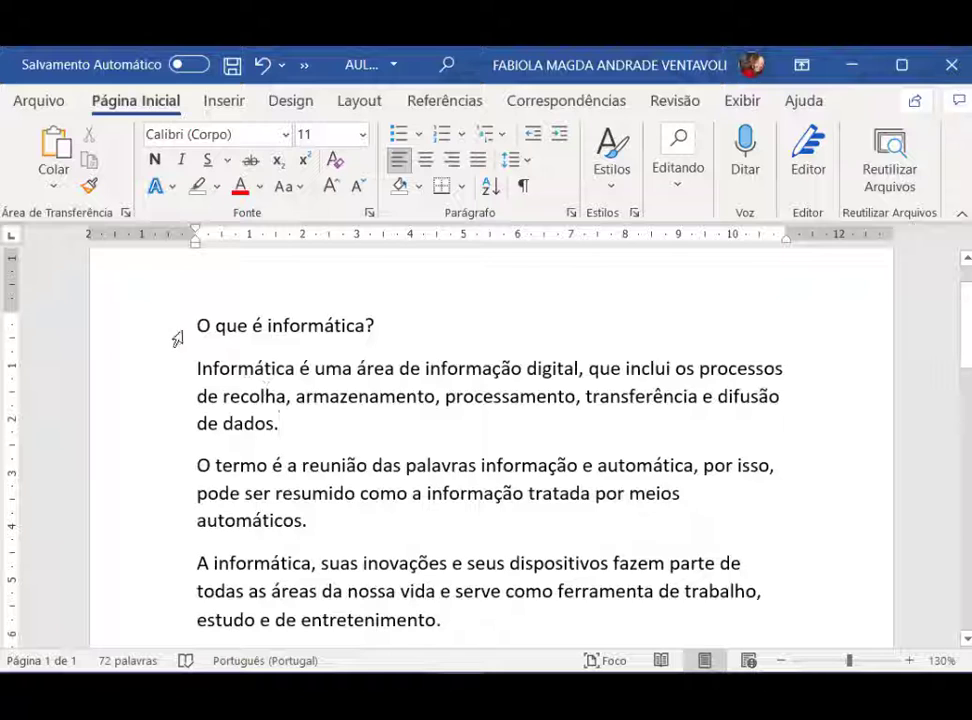
{"action": "left_click_drag", "start_coordinate": [199, 325], "coordinate": [376, 323]}
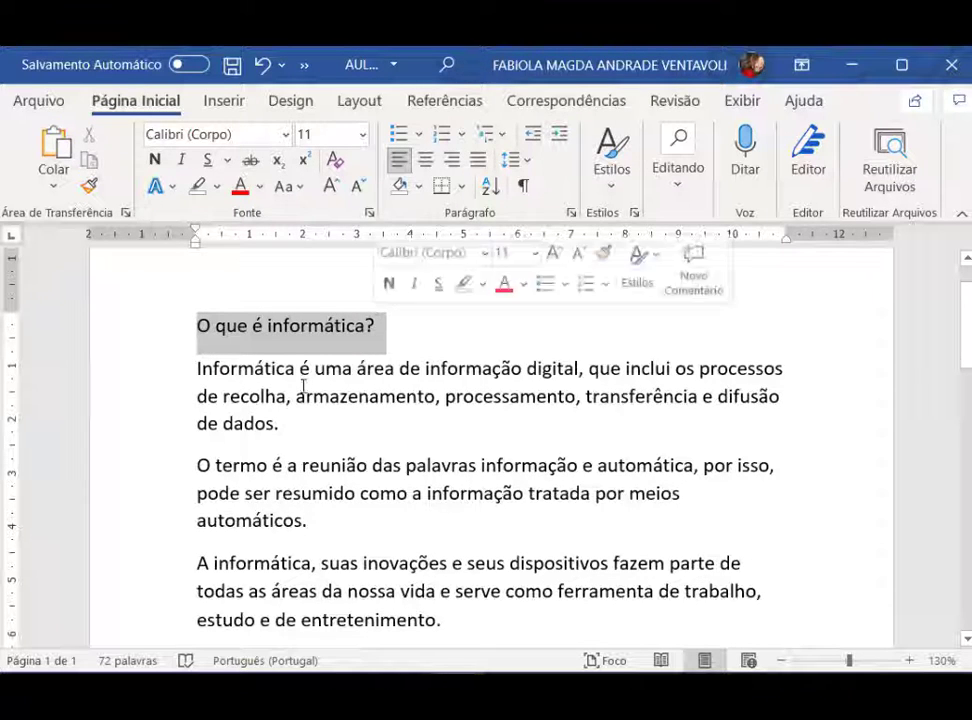
{"action": "left_click", "coordinate": [225, 394]}
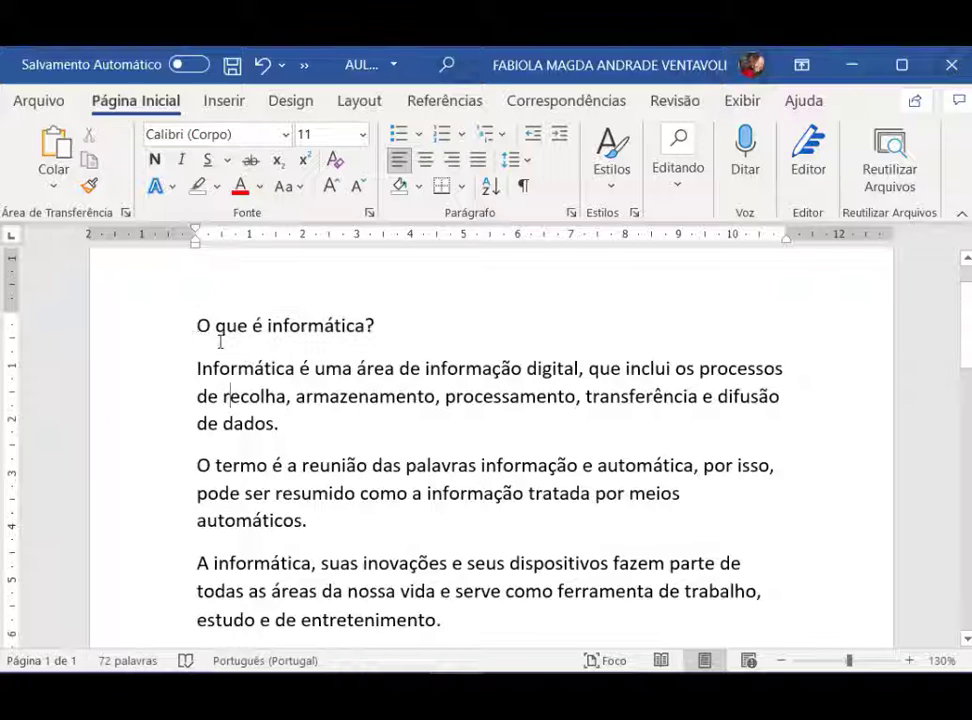
Select the title "O que é informática?" character by character from the start of the document.
{"action": "key", "text": "ctrl+Home"}
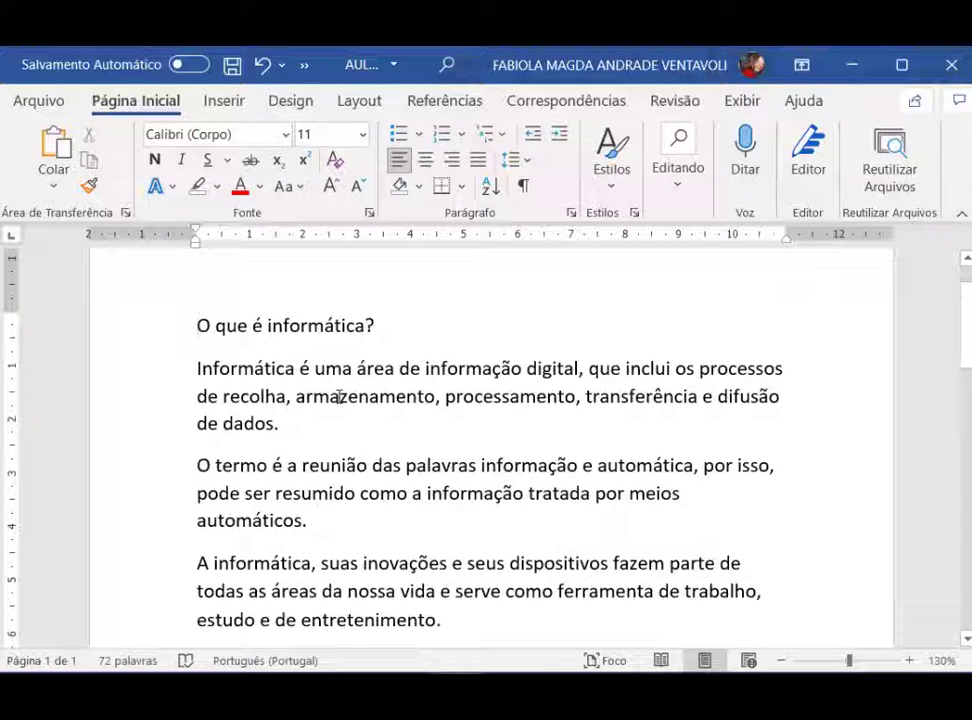
{"action": "key", "text": "shift+Right"}
{"action": "key", "text": "shift+Right"}
{"action": "key", "text": "shift+Right"}
{"action": "key", "text": "shift+Right"}
{"action": "key", "text": "shift+Right"}
{"action": "key", "text": "shift+Right"}
{"action": "key", "text": "shift+Right"}
{"action": "key", "text": "shift+Right"}
{"action": "key", "text": "shift+Right"}
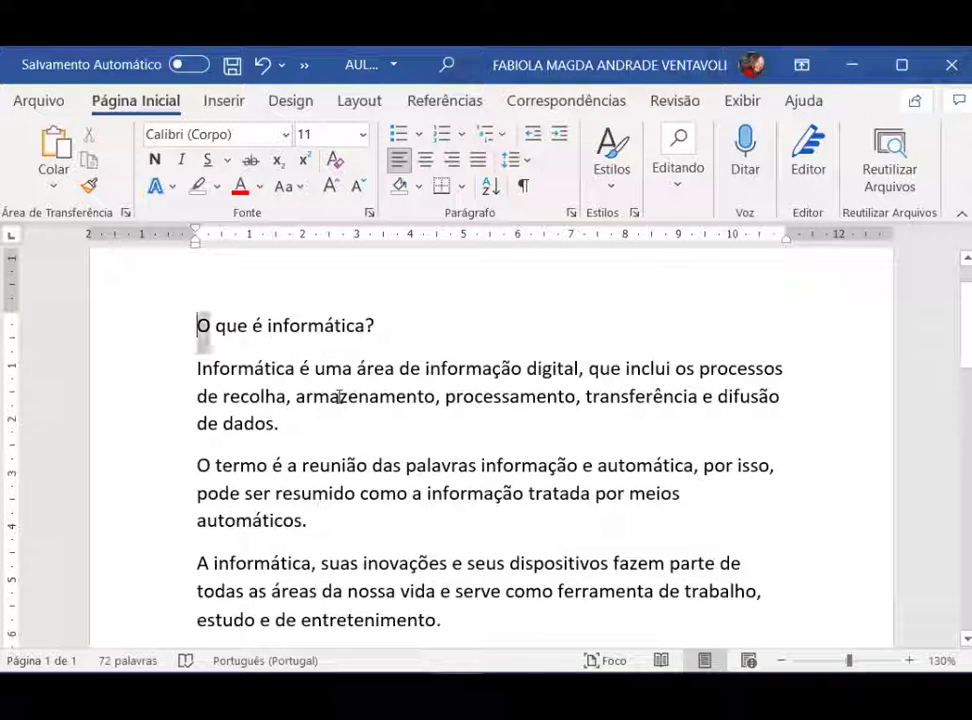
{"action": "key", "text": "shift+Right"}
{"action": "key", "text": "shift+Right"}
{"action": "key", "text": "shift+Right"}
{"action": "key", "text": "shift+Right"}
{"action": "key", "text": "shift+Right"}
{"action": "key", "text": "shift+Right"}
{"action": "key", "text": "shift+Right"}
{"action": "key", "text": "shift+Right"}
{"action": "key", "text": "shift+Right"}
{"action": "key", "text": "shift+Right"}
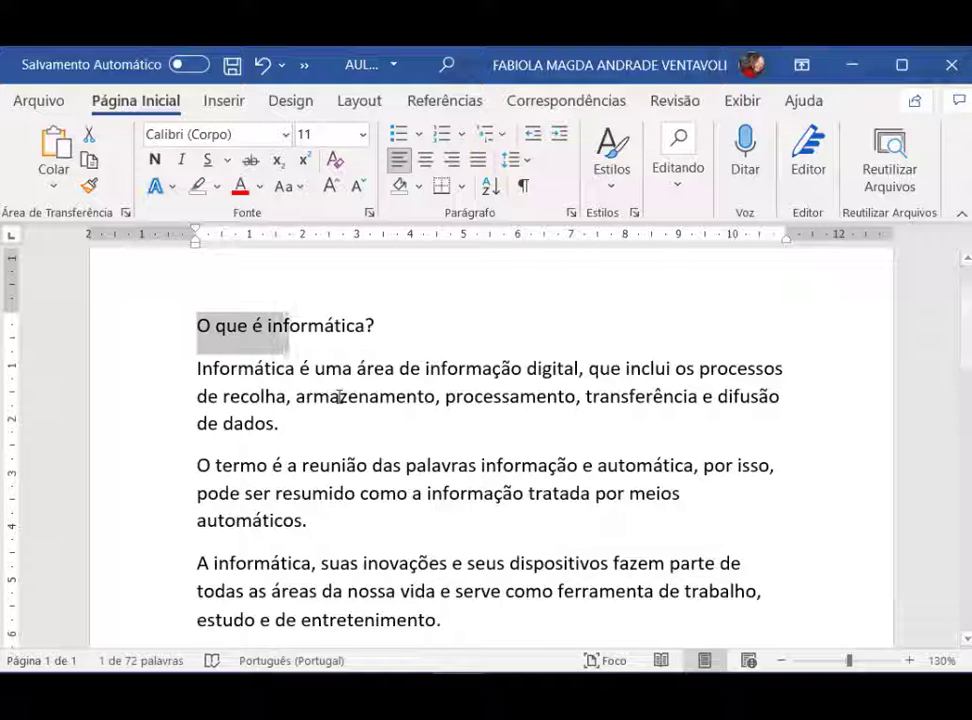
{"action": "key", "text": "shift+Right"}
{"action": "key", "text": "shift+Right"}
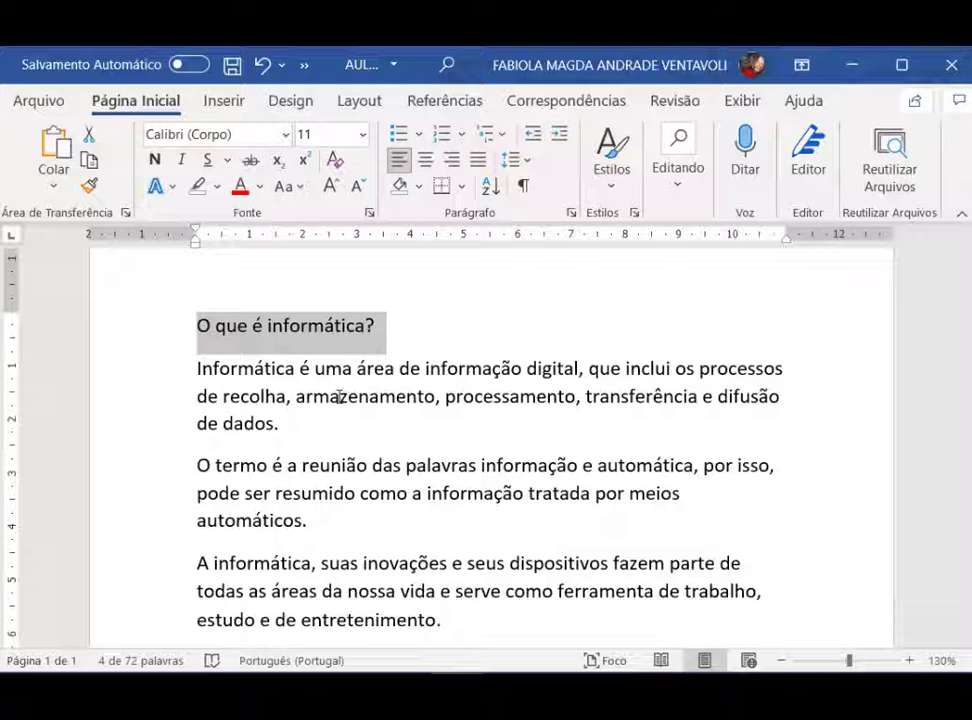
Extend the selection from the title line by line through the whole text, and clear it by placing the cursor in the title.
{"action": "key", "text": "shift+Down"}
{"action": "key", "text": "shift+Down"}
{"action": "key", "text": "shift+Down"}
{"action": "key", "text": "shift+Down"}
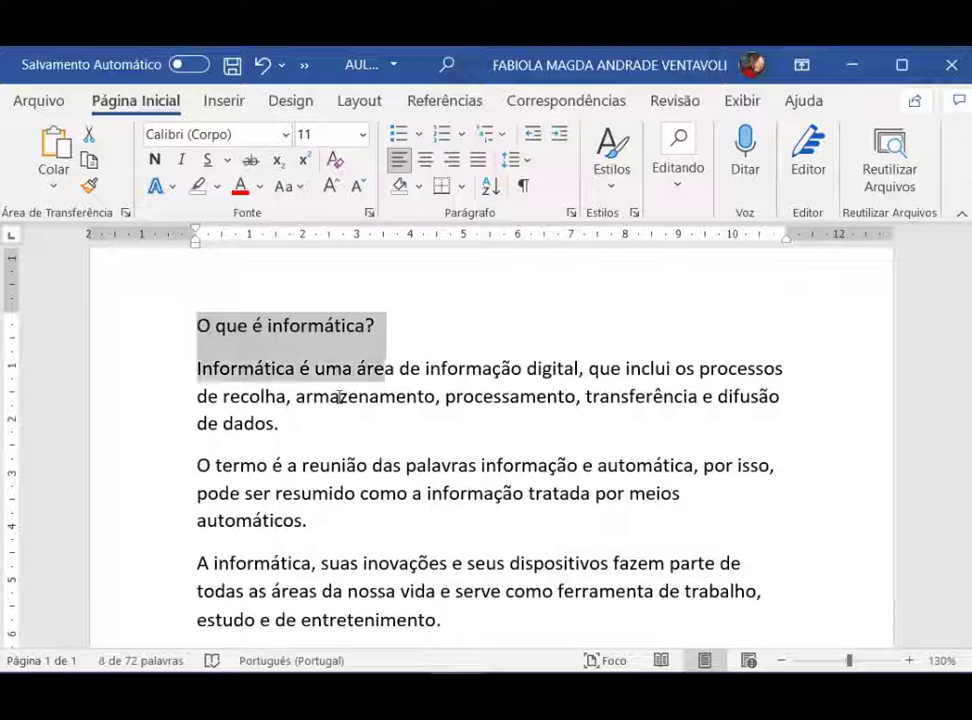
{"action": "key", "text": "shift+Down"}
{"action": "key", "text": "shift+Down"}
{"action": "key", "text": "shift+Down"}
{"action": "key", "text": "shift+Down"}
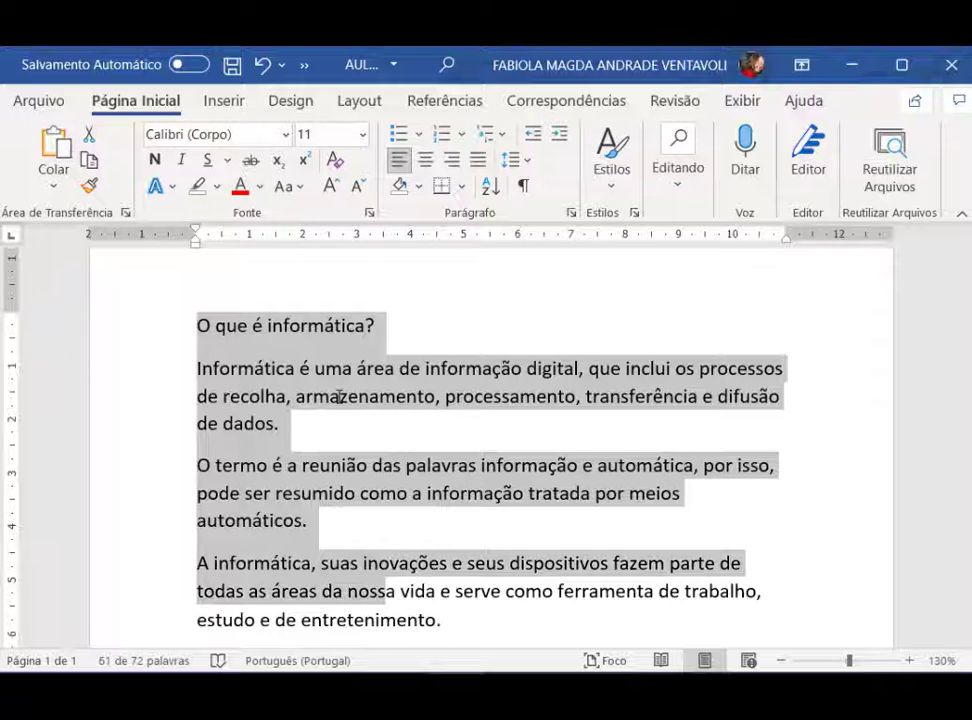
{"action": "key", "text": "shift+Down"}
{"action": "key", "text": "shift+Down"}
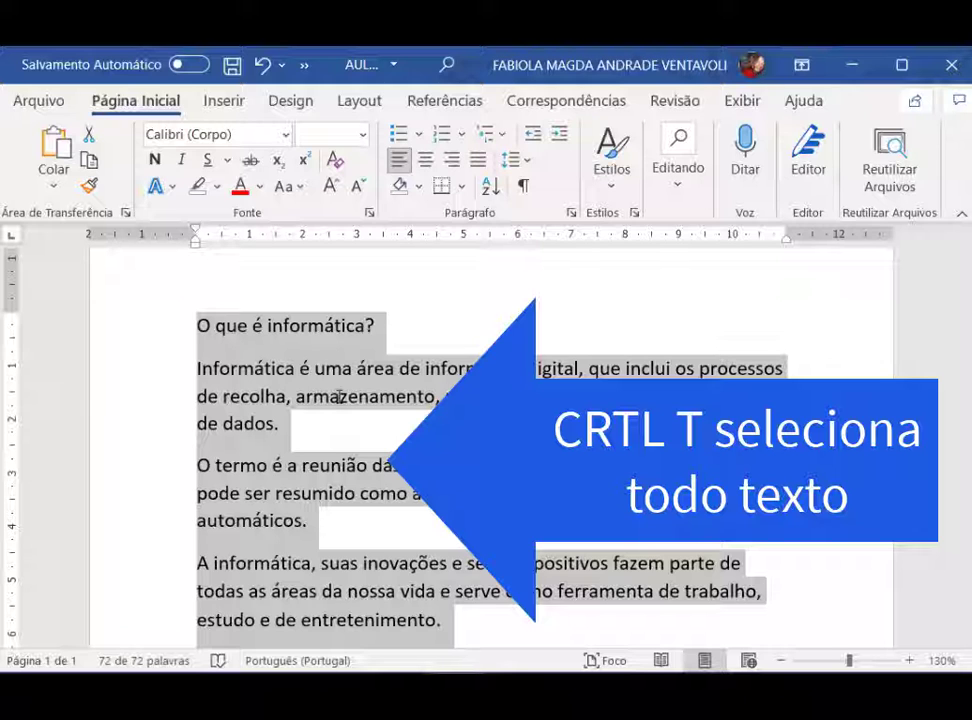
{"action": "left_click", "coordinate": [339, 397]}
{"action": "left_click", "coordinate": [272, 331]}
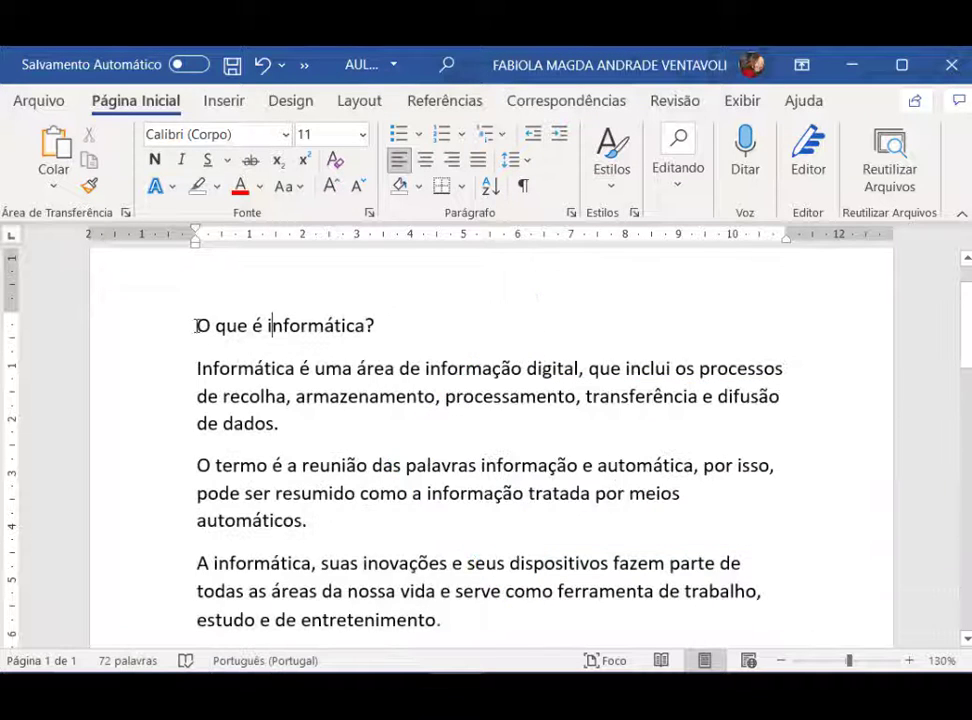
Select the title "O que é informática?", browse the available fonts and set its font to Arial.
{"action": "left_click_drag", "start_coordinate": [197, 325], "coordinate": [376, 325]}
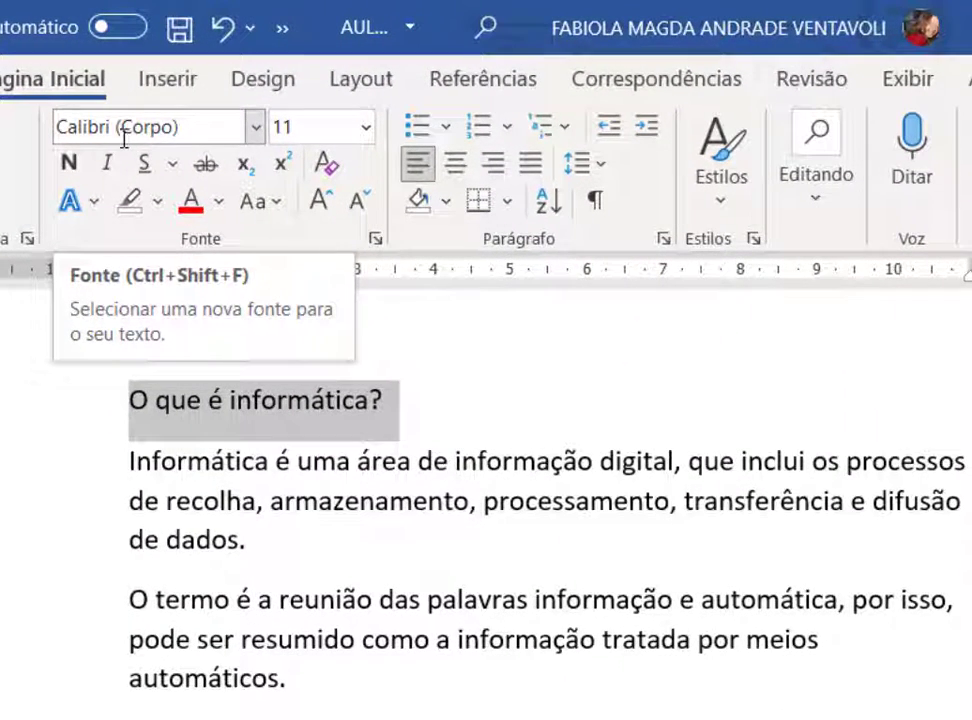
{"action": "left_click", "coordinate": [177, 126]}
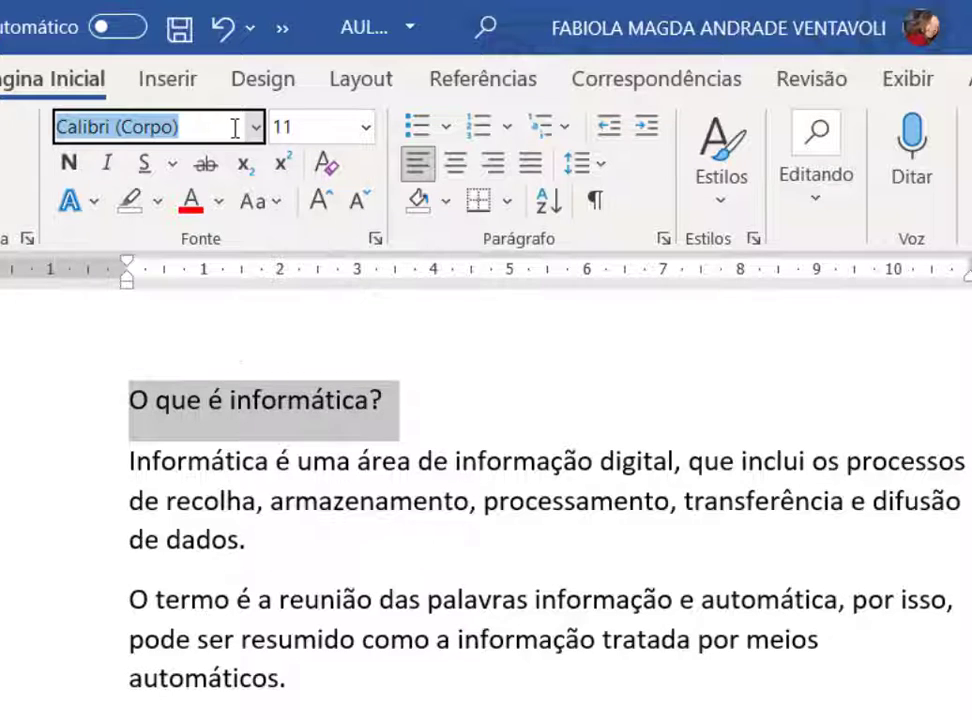
{"action": "left_click", "coordinate": [255, 128]}
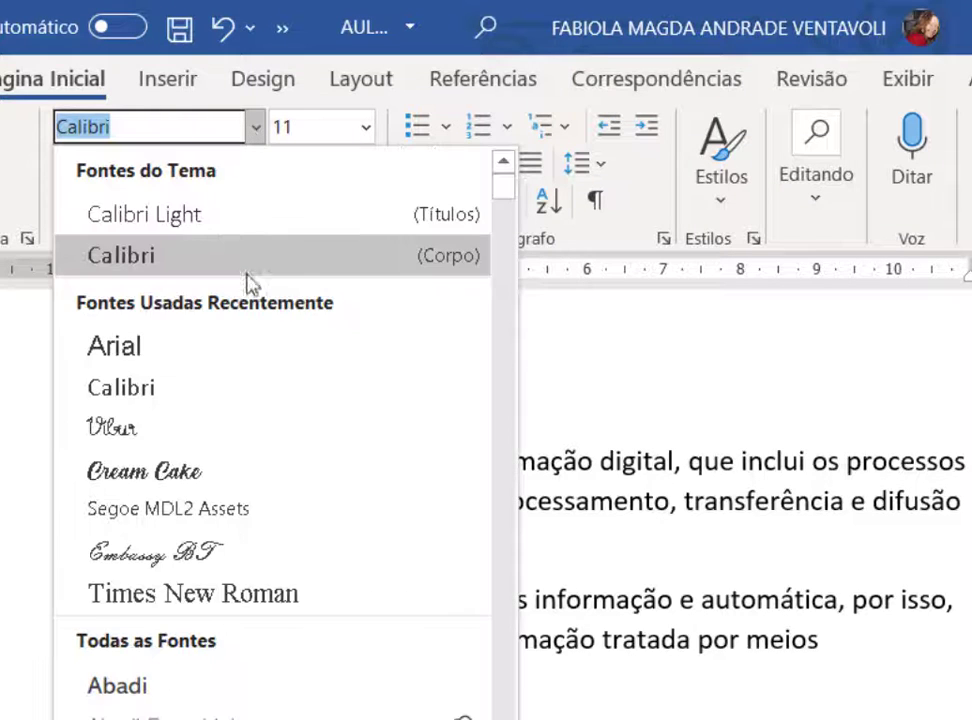
{"action": "scroll", "coordinate": [247, 395], "scroll_direction": "down", "scroll_amount": 8}
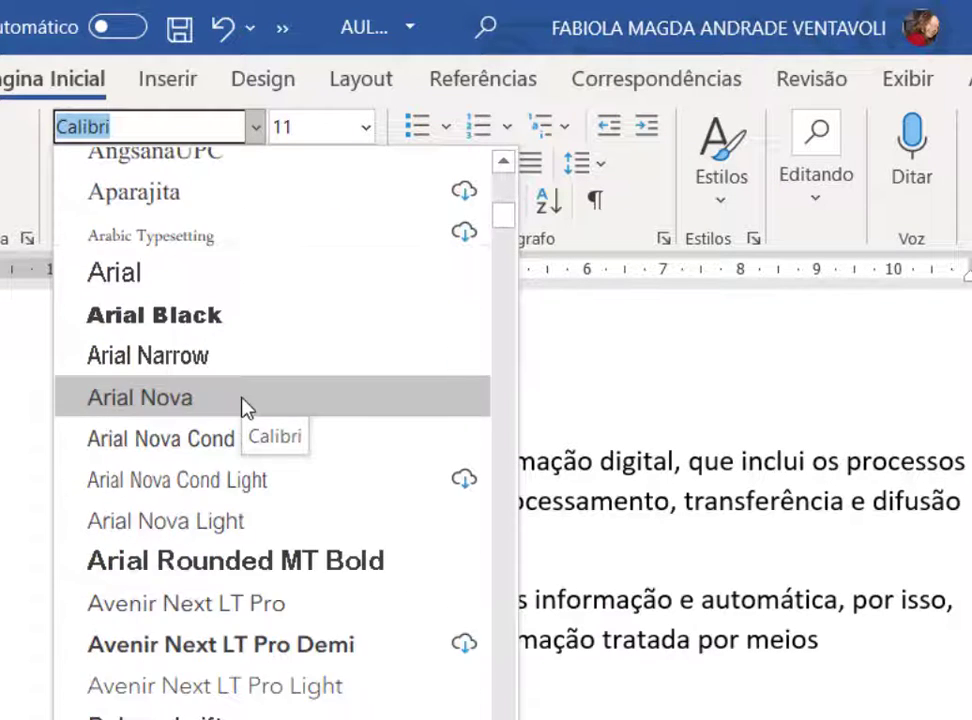
{"action": "scroll", "coordinate": [247, 405], "scroll_direction": "down", "scroll_amount": 3}
{"action": "scroll", "coordinate": [247, 405], "scroll_direction": "up", "scroll_amount": 8}
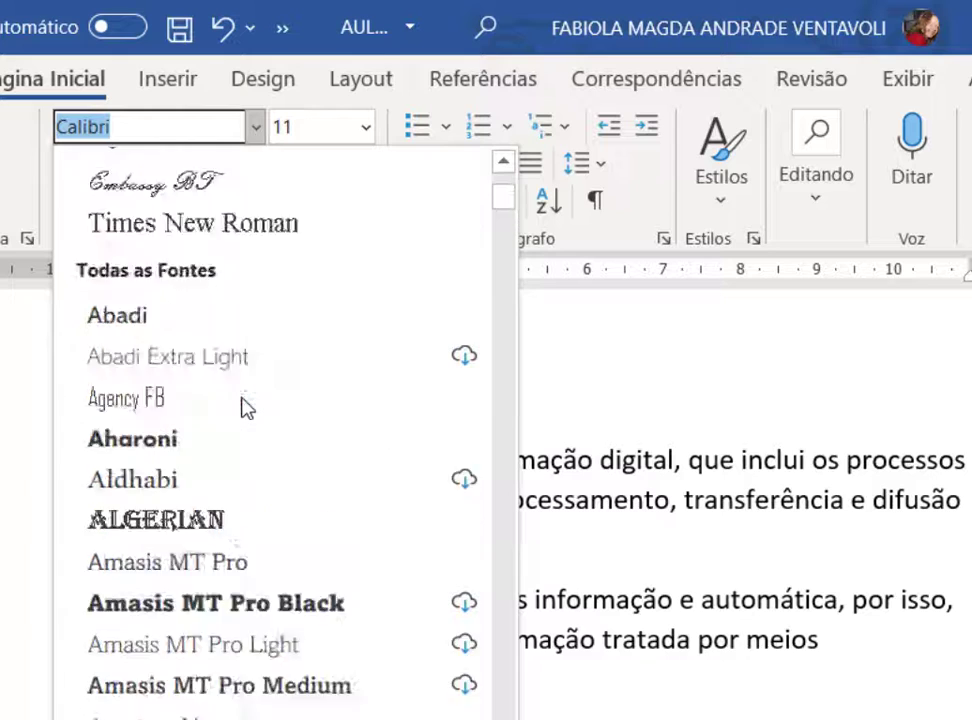
{"action": "scroll", "coordinate": [245, 405], "scroll_direction": "up", "scroll_amount": 3}
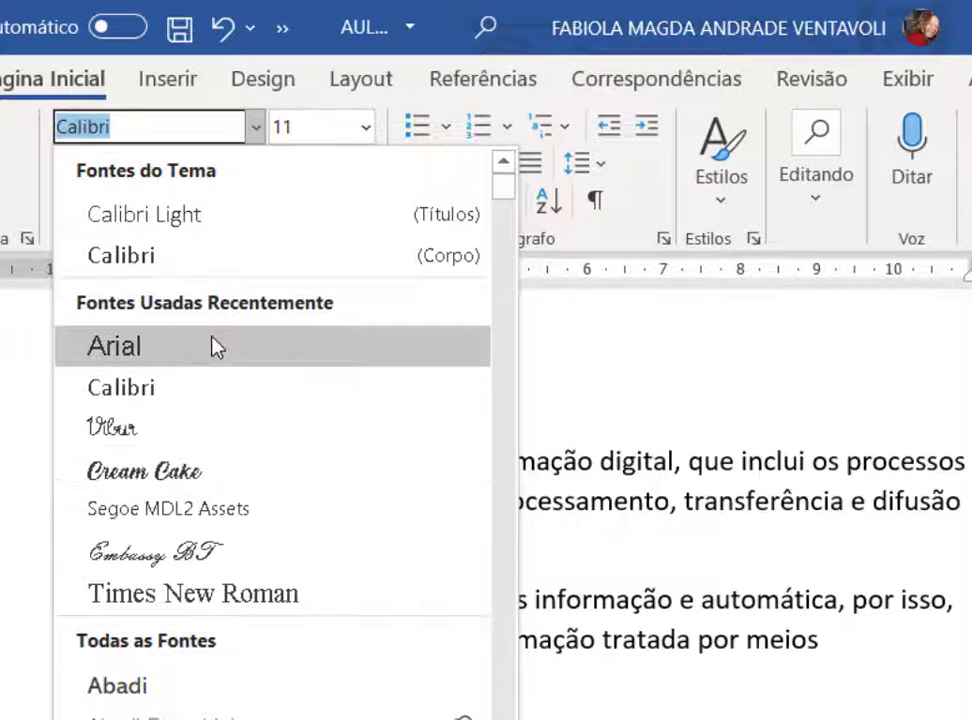
{"action": "left_click", "coordinate": [160, 358]}
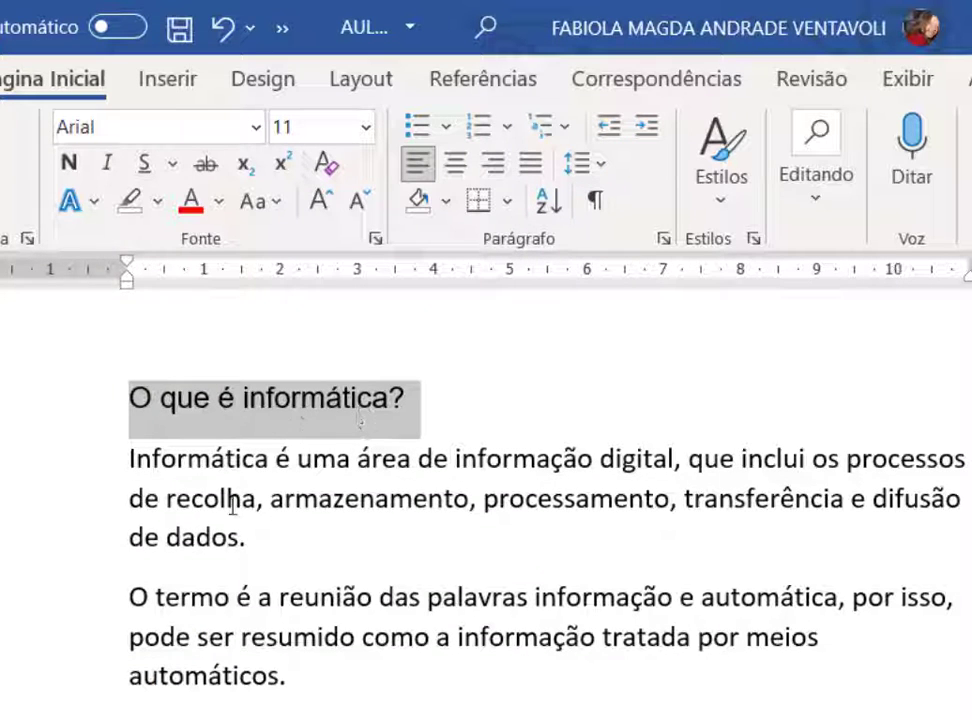
Compare the first paragraph's font with the title's, and set the whole title to size 18 and bold.
{"action": "left_click", "coordinate": [246, 462]}
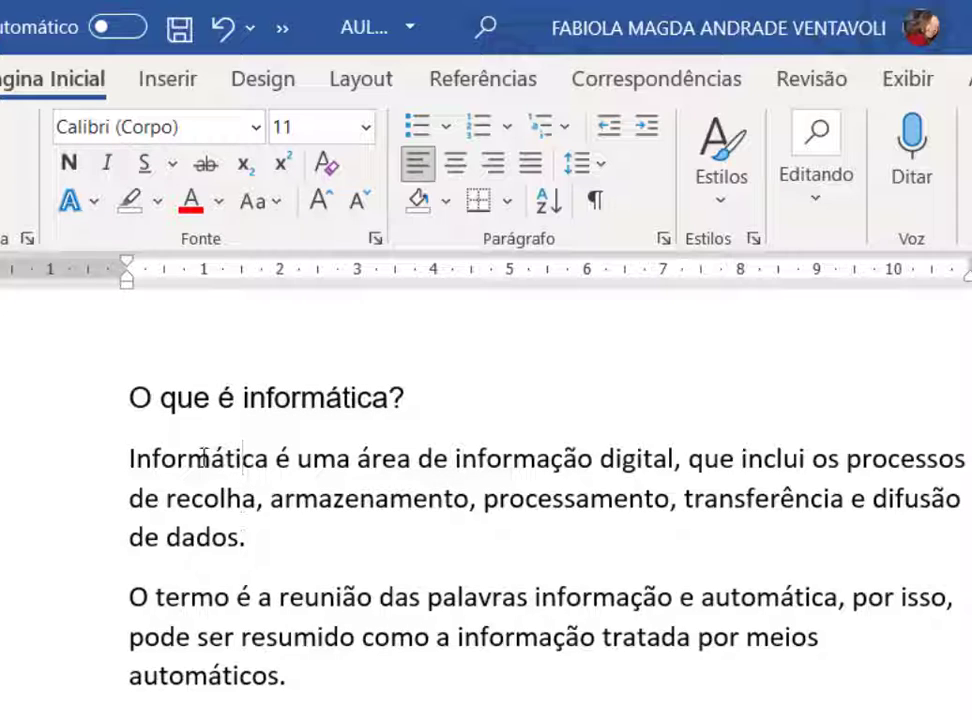
{"action": "left_click", "coordinate": [172, 399]}
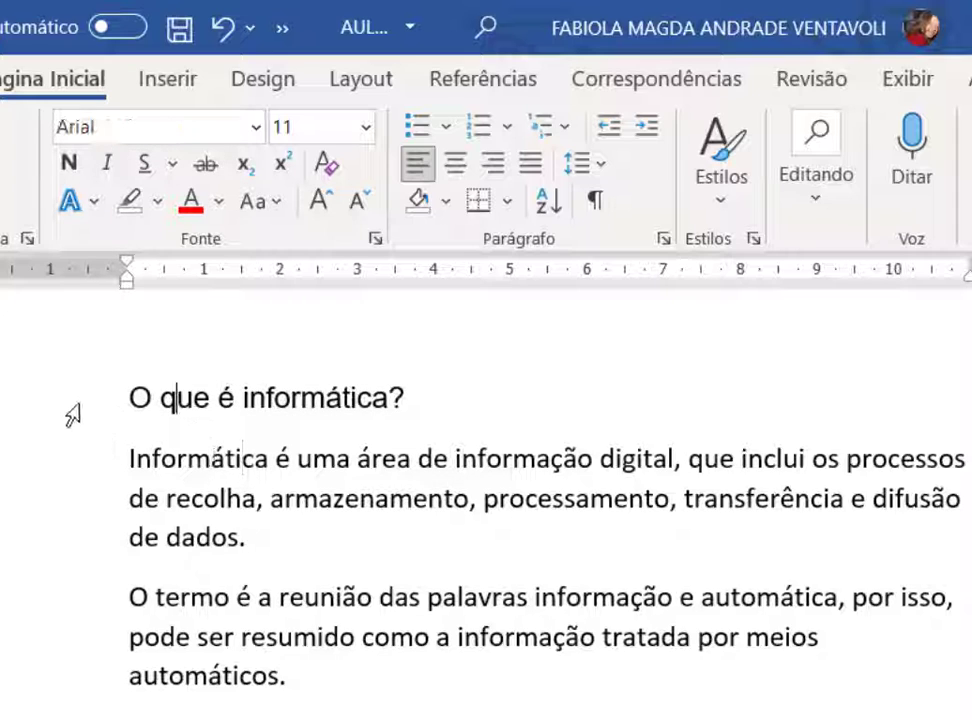
{"action": "left_click", "coordinate": [72, 414]}
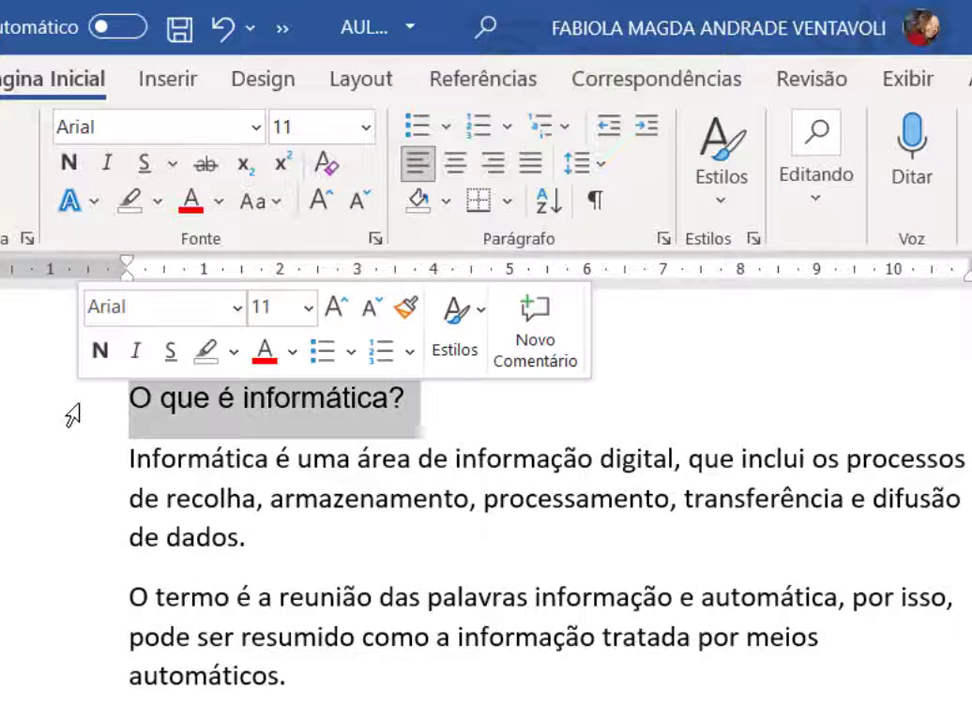
{"action": "left_click", "coordinate": [367, 128]}
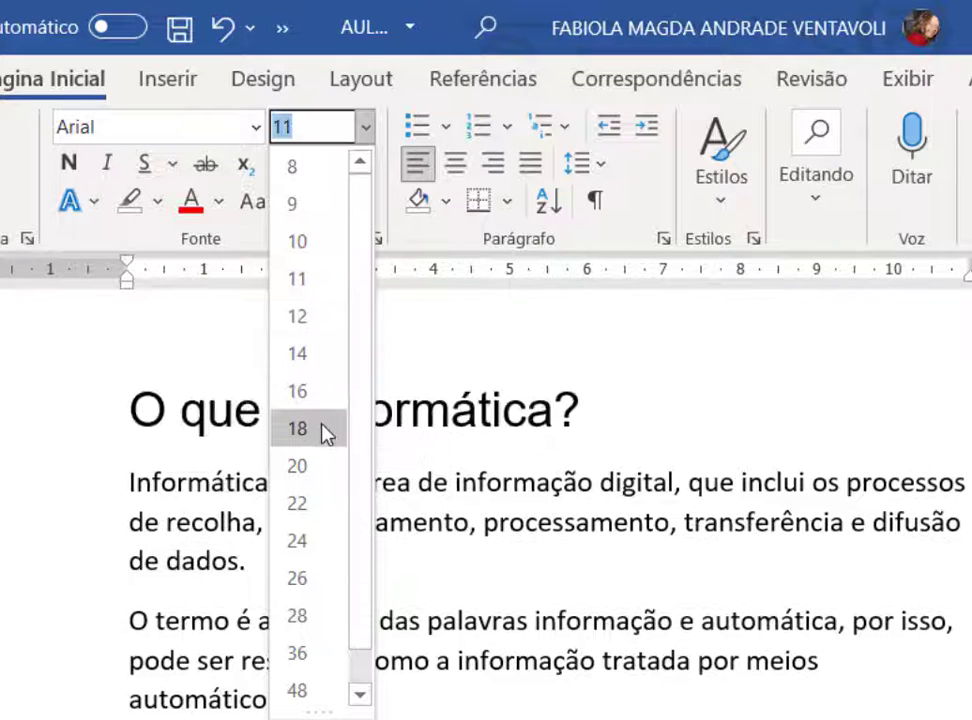
{"action": "left_click", "coordinate": [317, 428]}
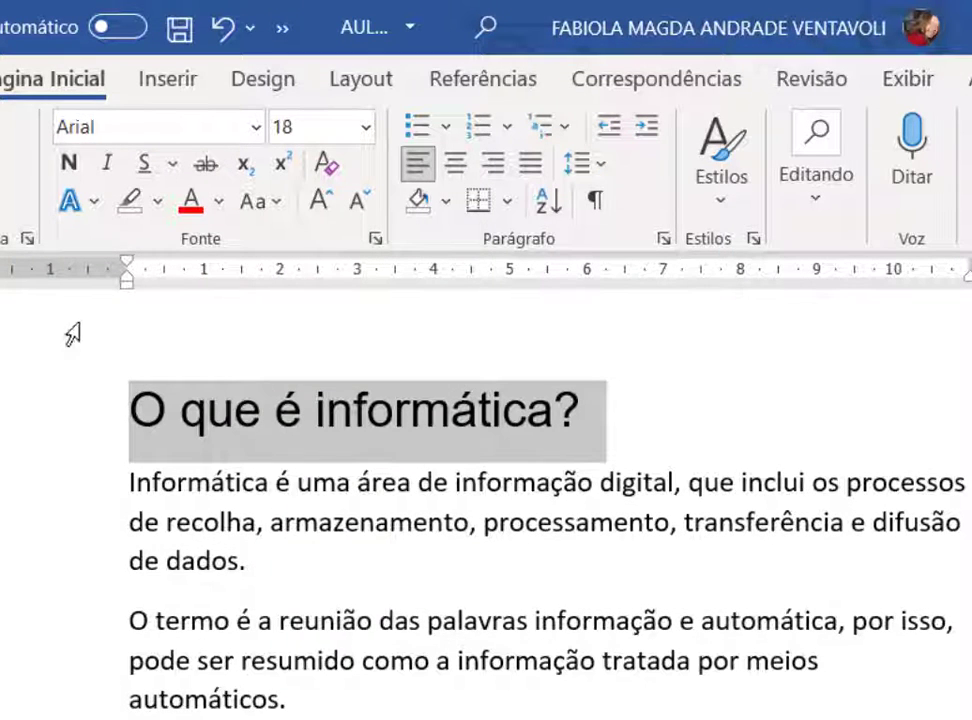
{"action": "left_click", "coordinate": [68, 164]}
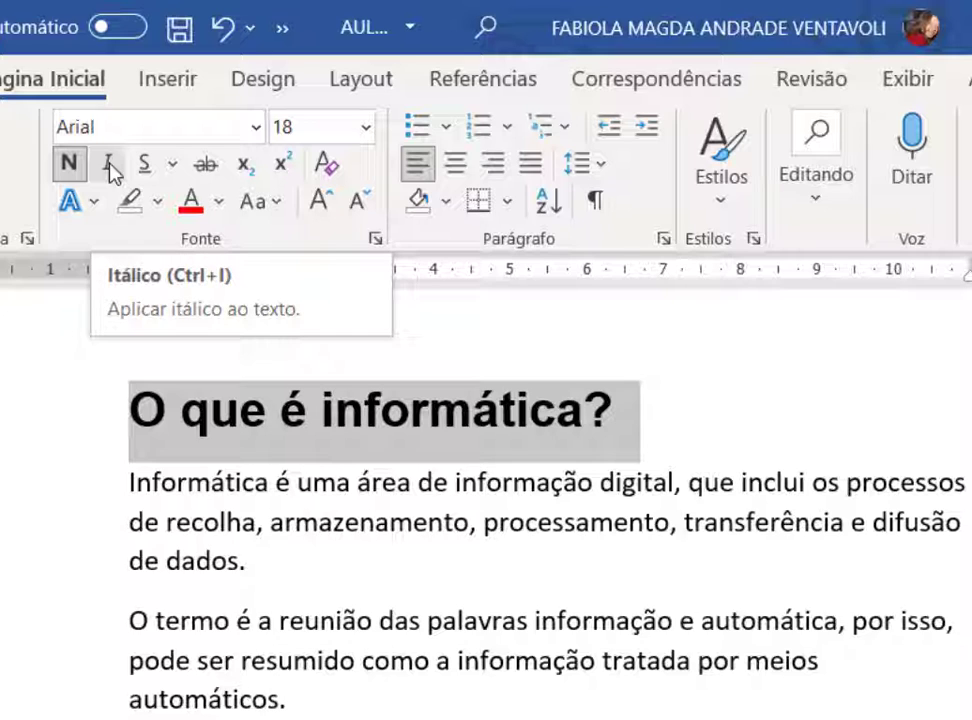
Try italic on the title by switching it on and off twice, leaving it off.
{"action": "left_click", "coordinate": [109, 164]}
{"action": "left_click", "coordinate": [109, 164]}
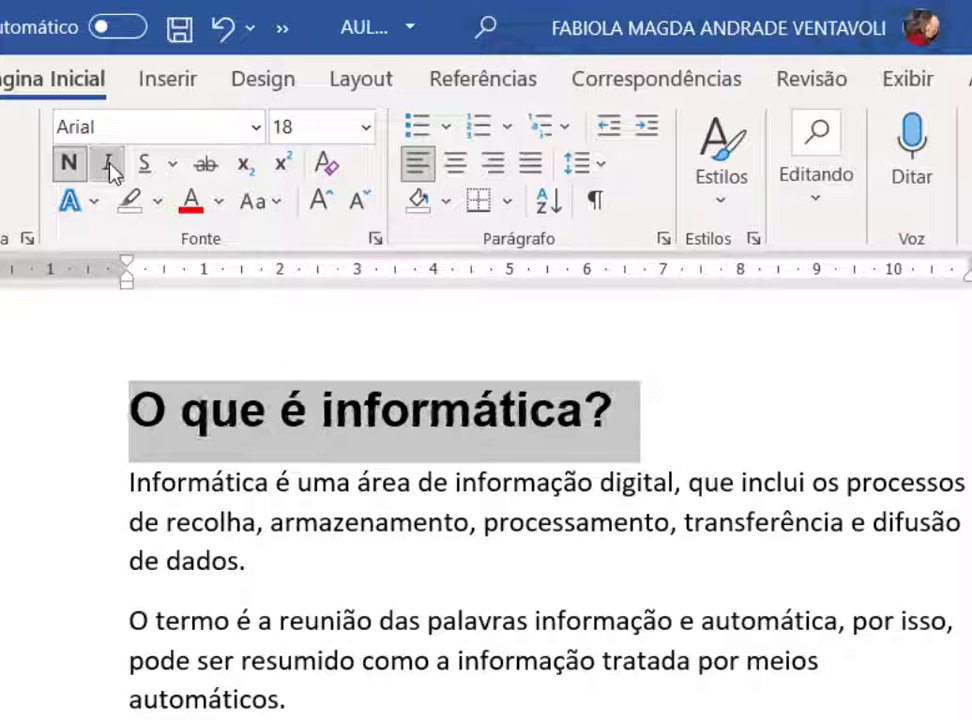
{"action": "left_click", "coordinate": [109, 164]}
{"action": "left_click", "coordinate": [109, 164]}
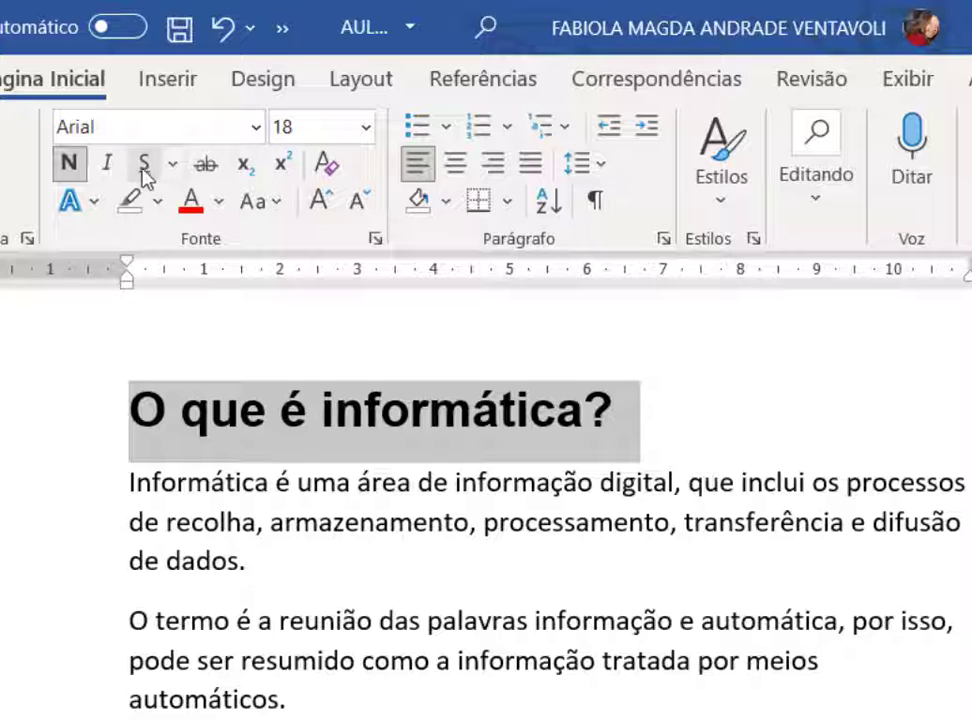
Underline the title with a single solid line, and try strikethrough on it before removing the strikethrough.
{"action": "left_click", "coordinate": [145, 165]}
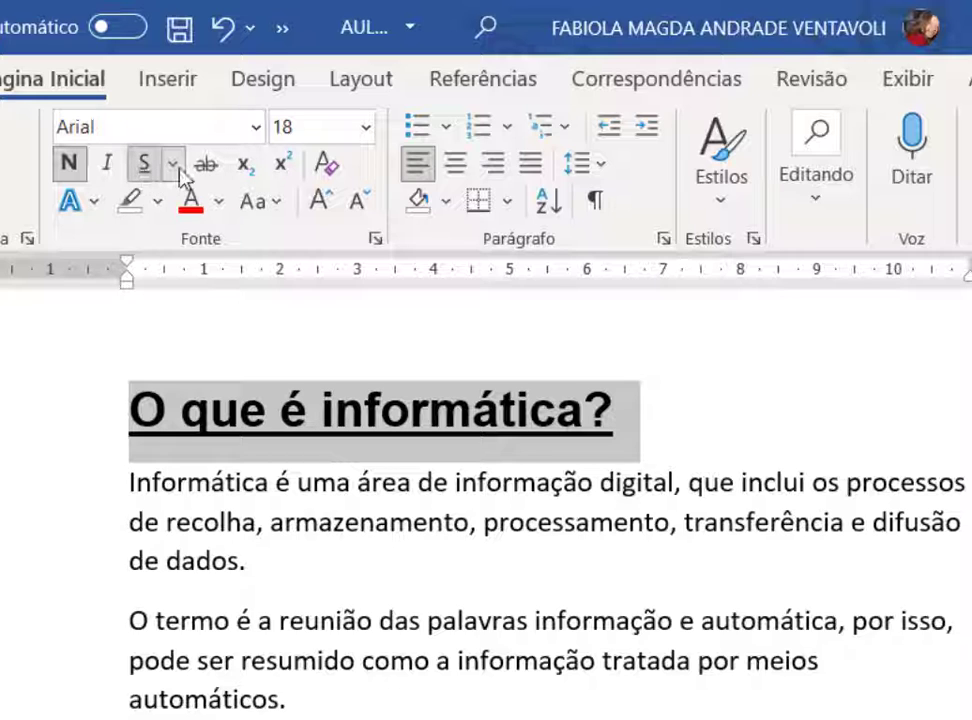
{"action": "left_click", "coordinate": [173, 166]}
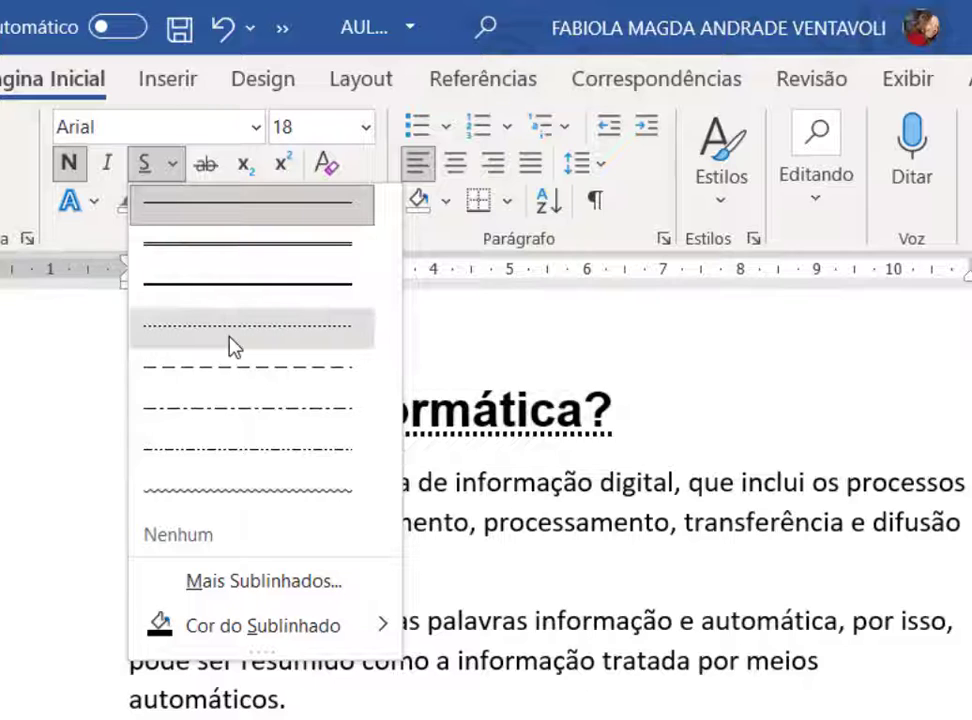
{"action": "left_click", "coordinate": [239, 215]}
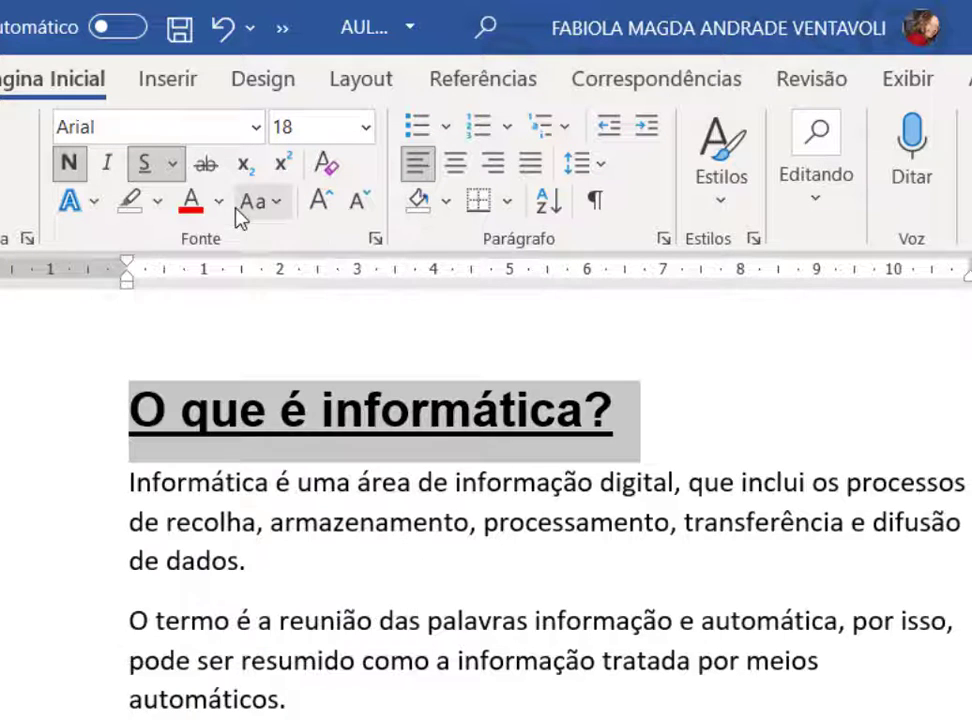
{"action": "left_click", "coordinate": [201, 170]}
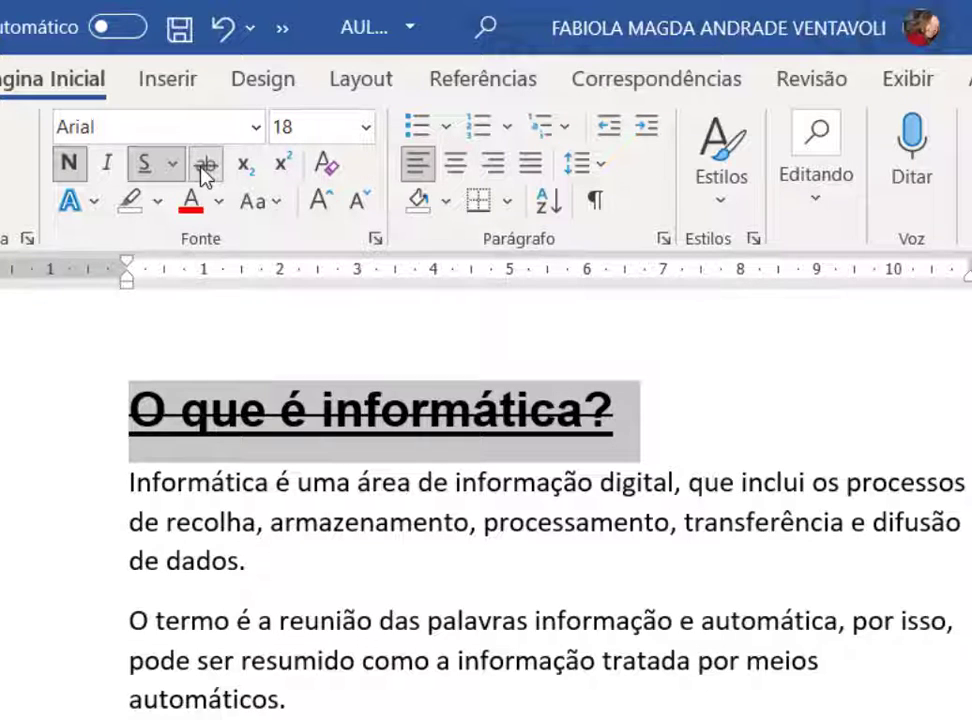
{"action": "left_click", "coordinate": [204, 170]}
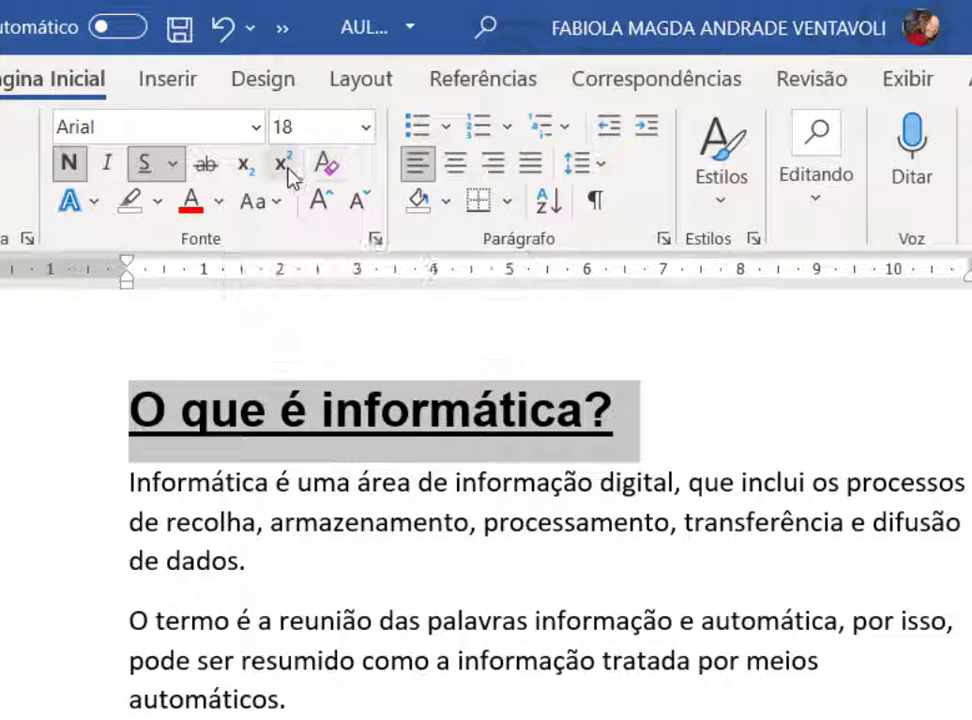
Add a line reading "X2" below the title and format its 2 as subscript.
{"action": "left_click", "coordinate": [674, 407]}
{"action": "key", "text": "Return"}
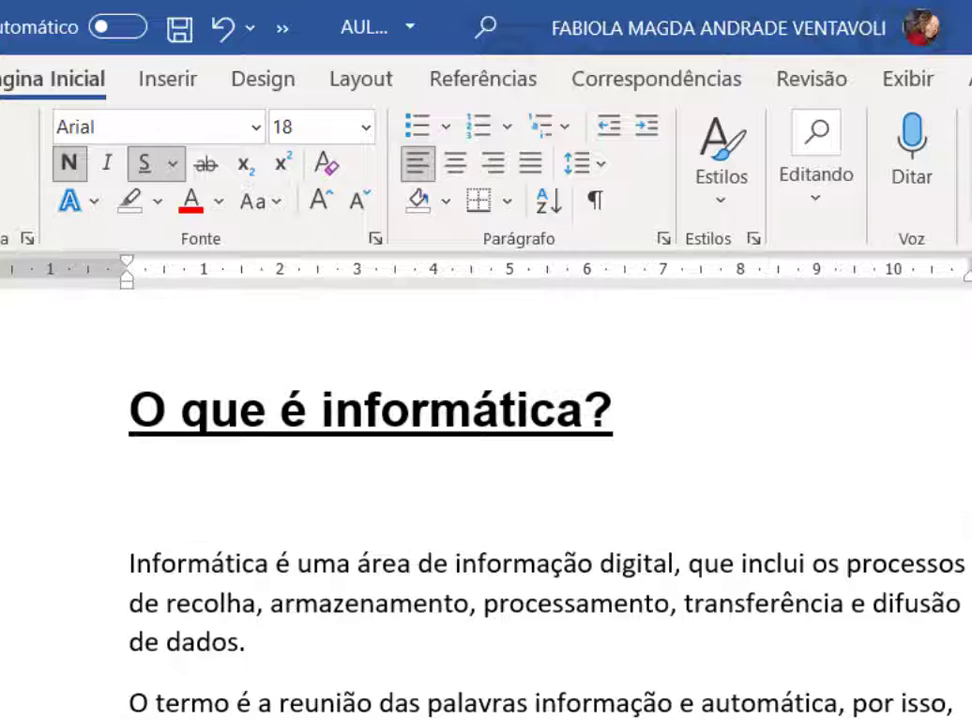
{"action": "type", "text": "X"}
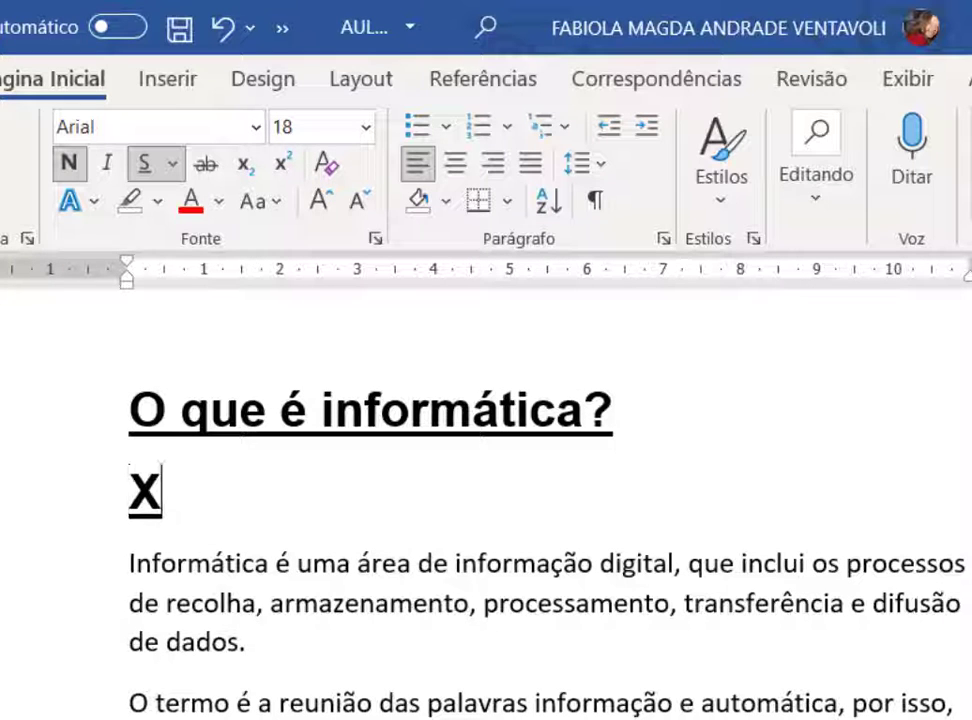
{"action": "type", "text": "2"}
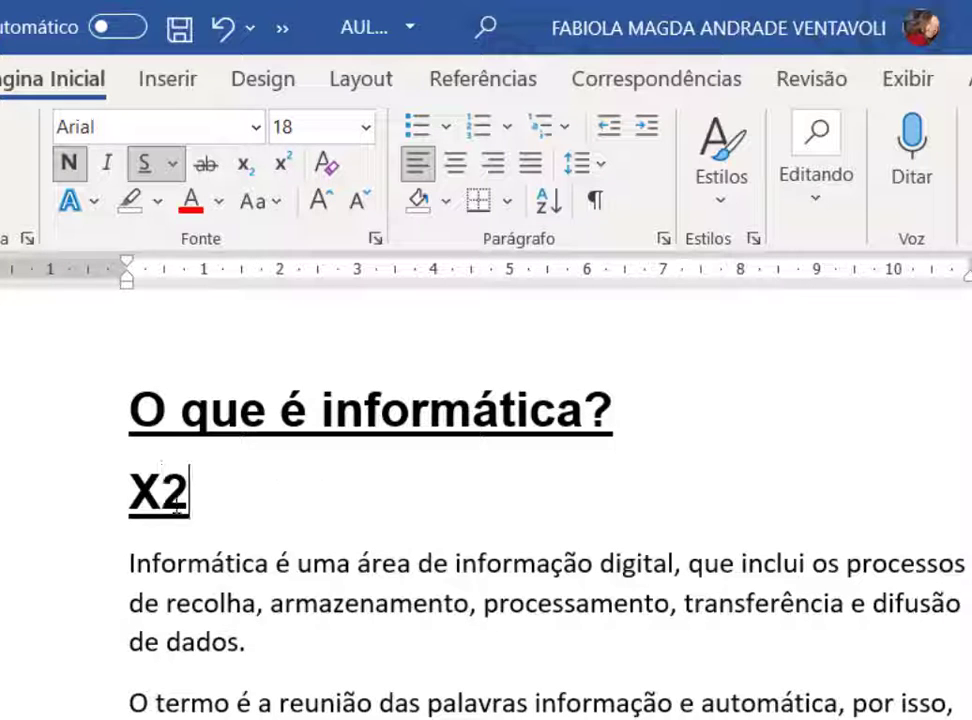
{"action": "key", "text": "shift+Left"}
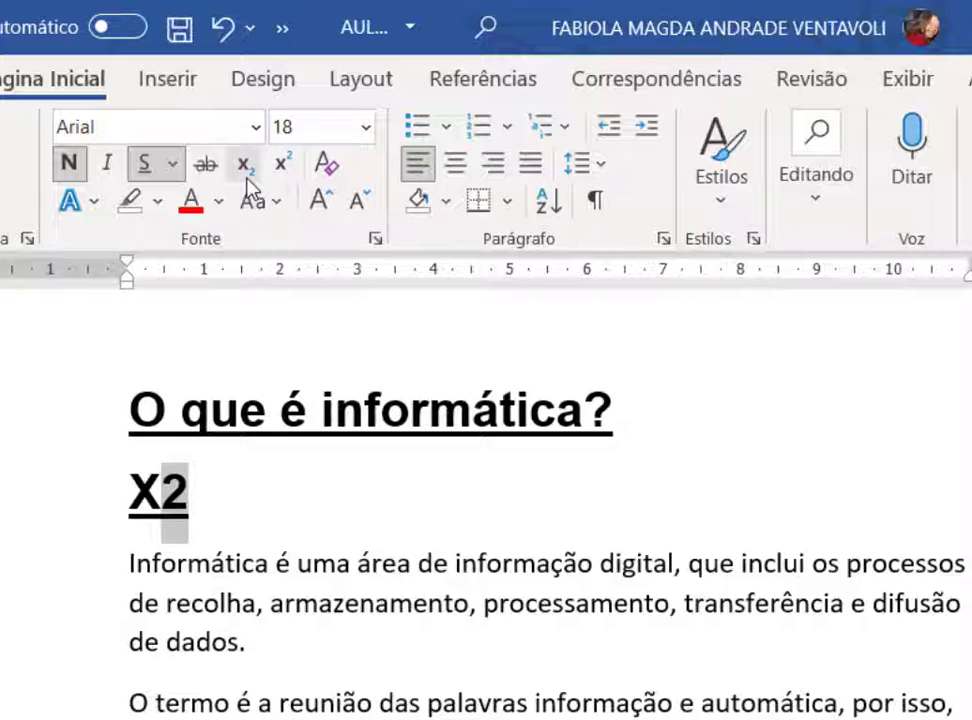
{"action": "left_click", "coordinate": [245, 163]}
{"action": "left_click", "coordinate": [208, 505]}
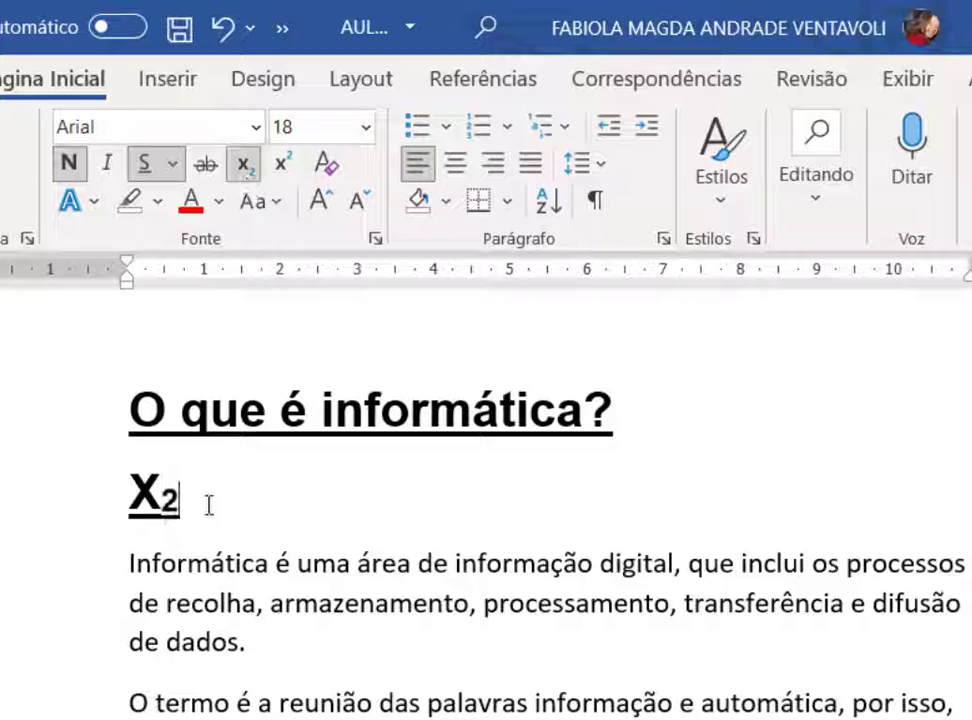
Duplicate the "X2" text on the same line and format the copy's 2 as superscript.
{"action": "left_click_drag", "start_coordinate": [205, 500], "coordinate": [126, 490]}
{"action": "key", "text": "ctrl+c"}
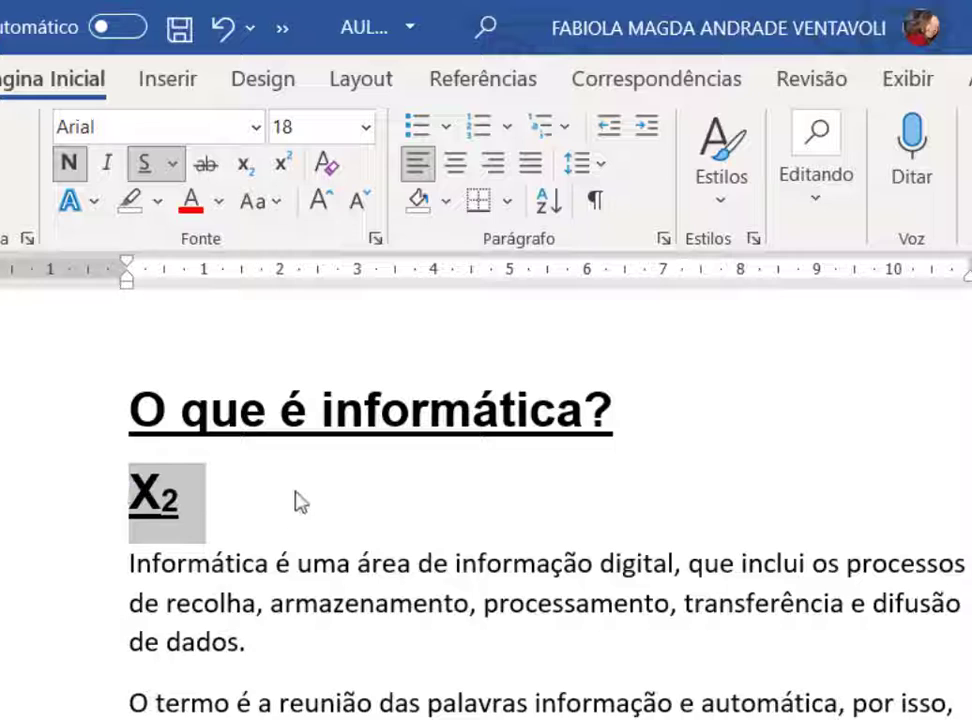
{"action": "left_click", "coordinate": [296, 490]}
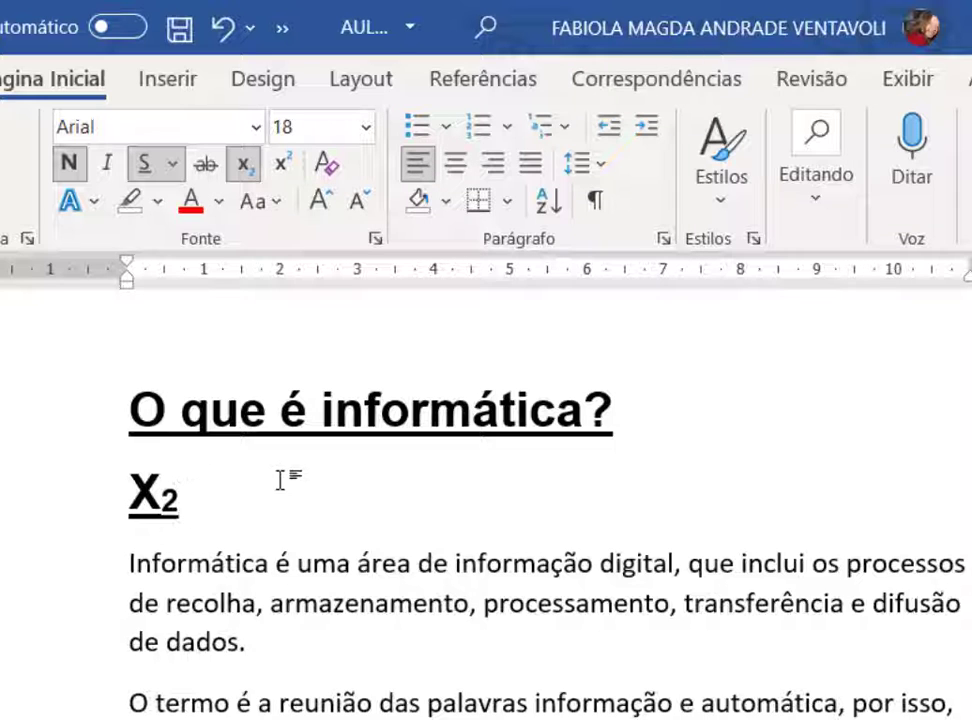
{"action": "key", "text": "ctrl+v"}
{"action": "left_click_drag", "start_coordinate": [234, 511], "coordinate": [255, 505]}
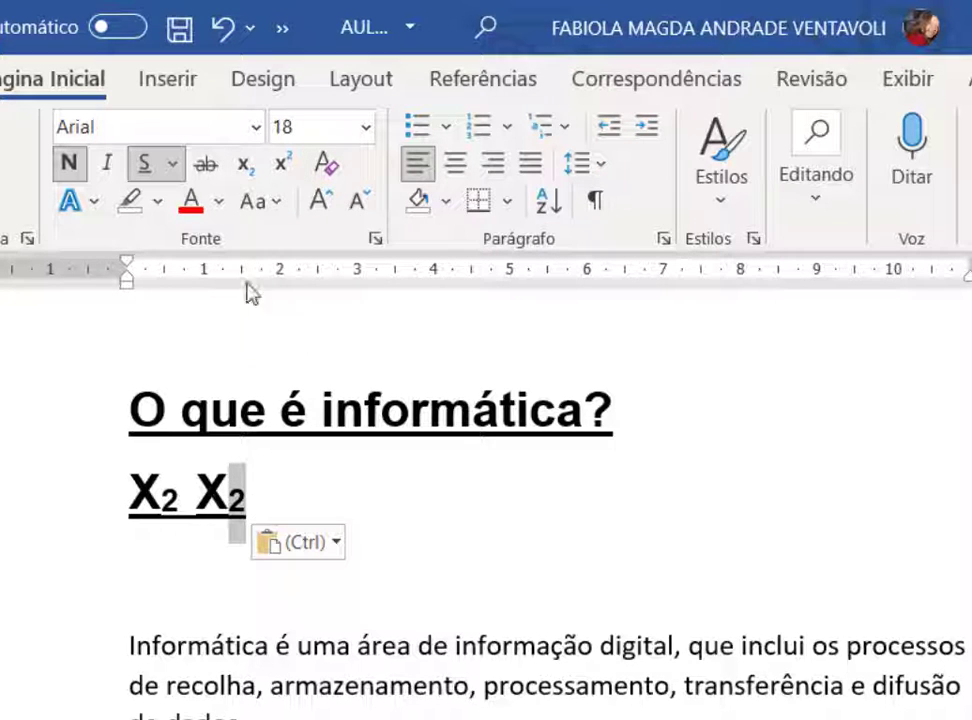
{"action": "left_click", "coordinate": [288, 172]}
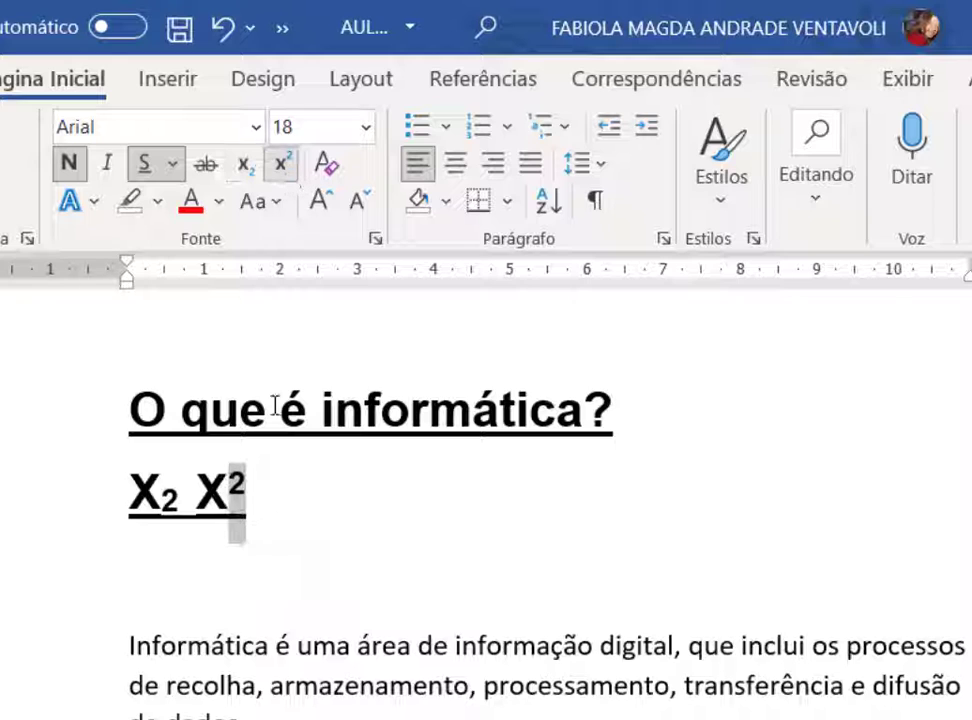
{"action": "left_click", "coordinate": [255, 565]}
Remove the empty paragraph between the "X2 X2" line and the first body paragraph.
{"action": "left_click", "coordinate": [179, 500]}
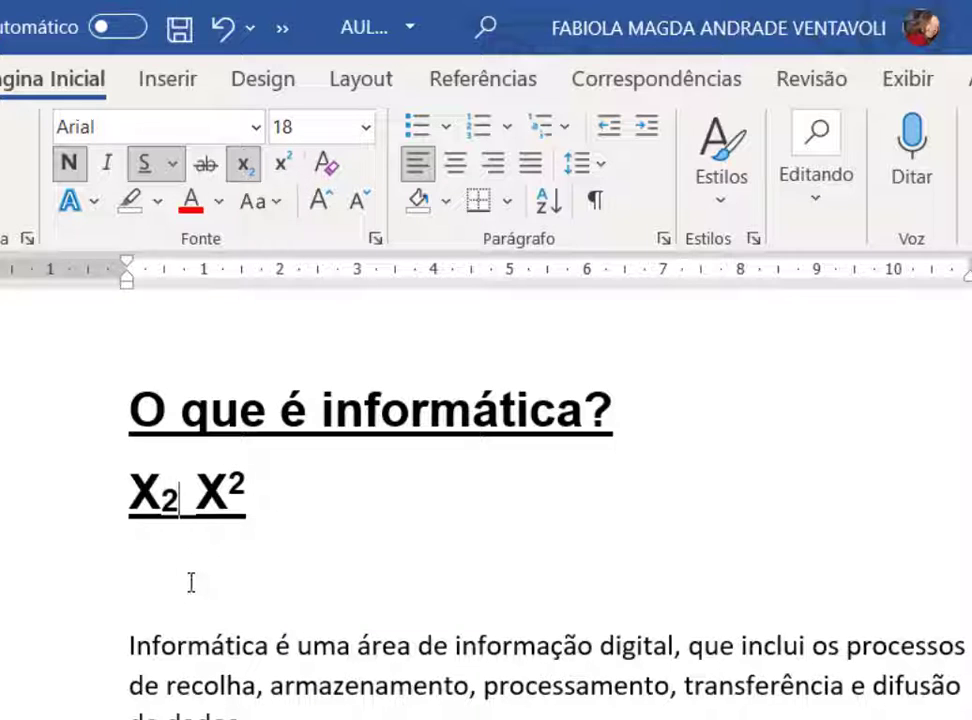
{"action": "left_click", "coordinate": [191, 582]}
{"action": "key", "text": "Delete"}
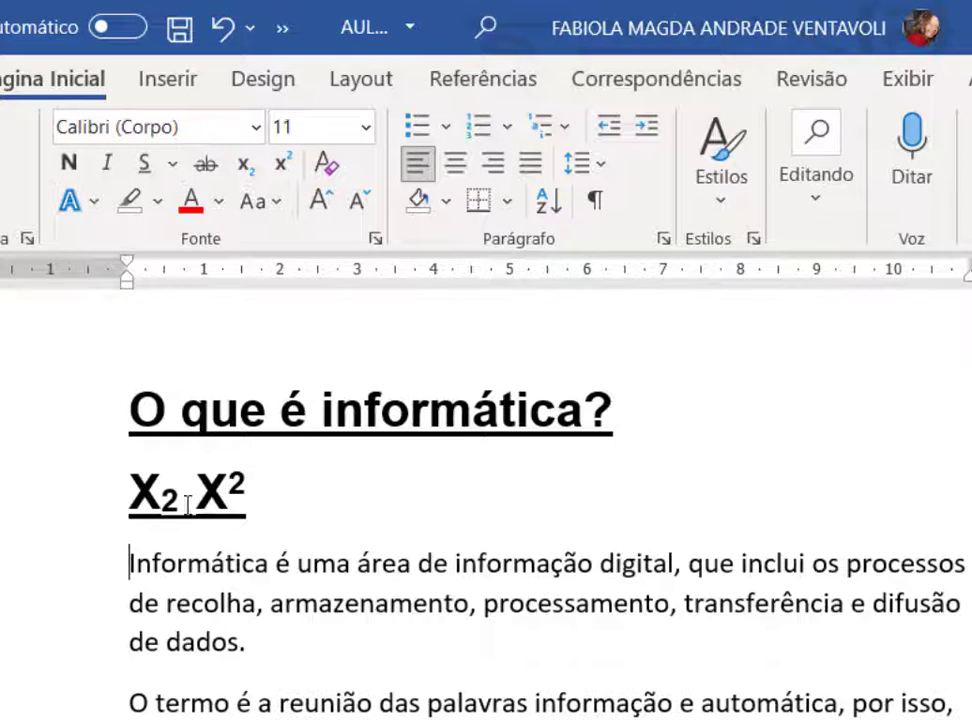
{"action": "left_click", "coordinate": [276, 499]}
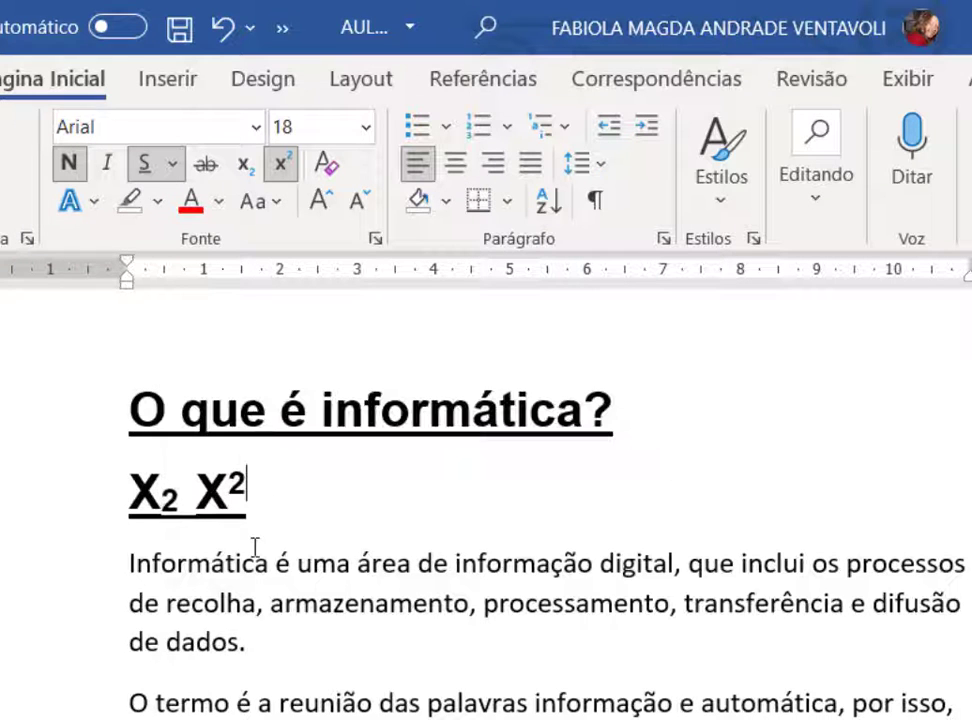
{"action": "left_click", "coordinate": [287, 560]}
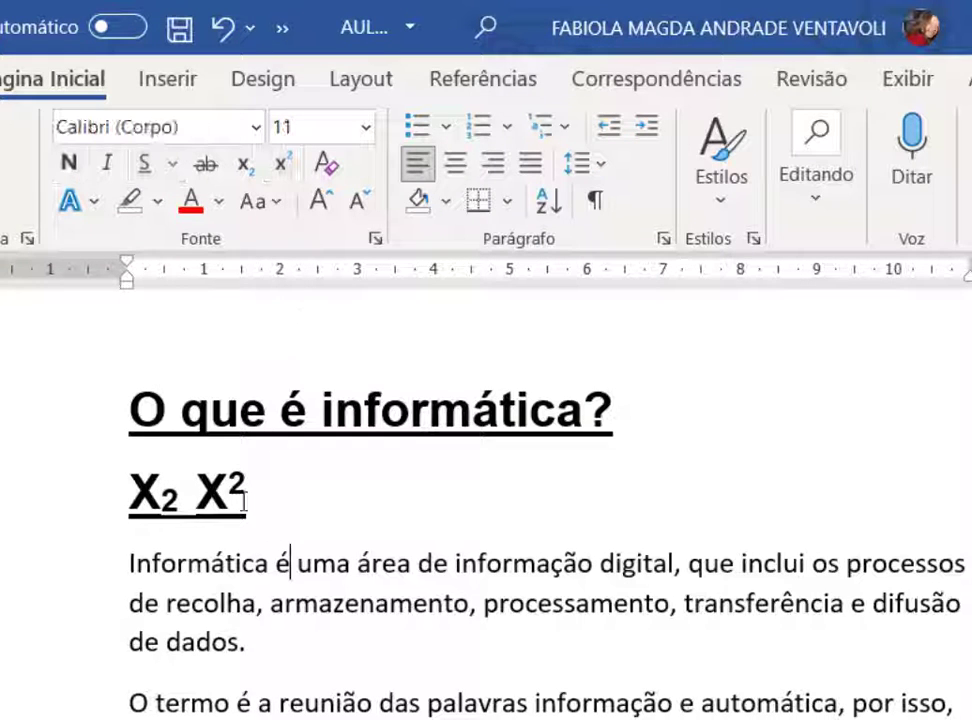
Clear all formatting from the title and the "X2 X2" line, and delete the "X2 X2" line.
{"action": "left_click_drag", "start_coordinate": [132, 412], "coordinate": [253, 490]}
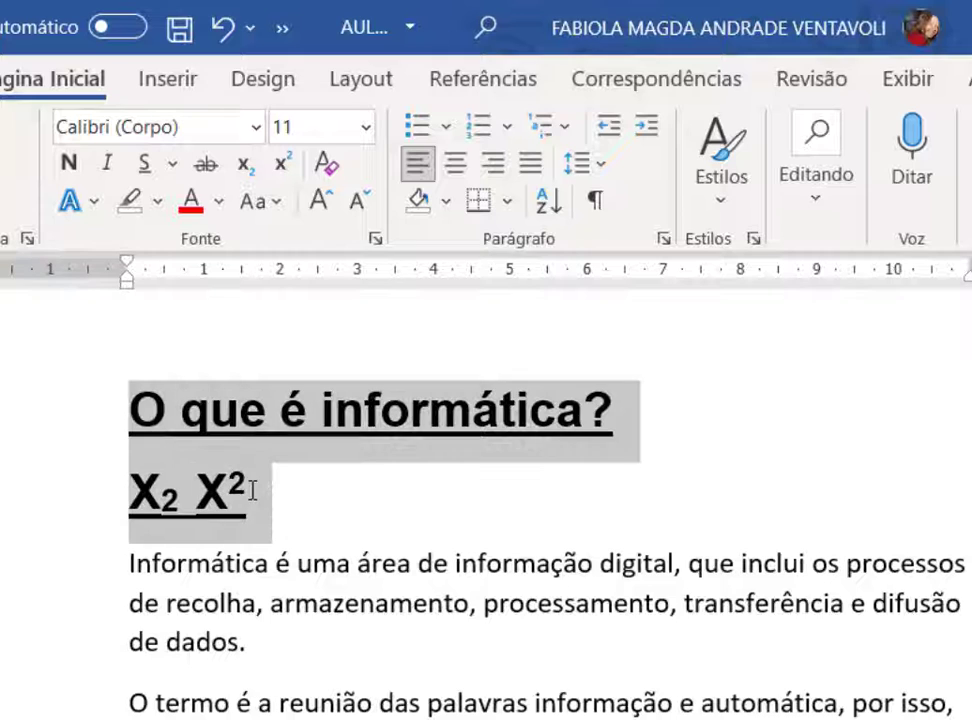
{"action": "left_click", "coordinate": [325, 166]}
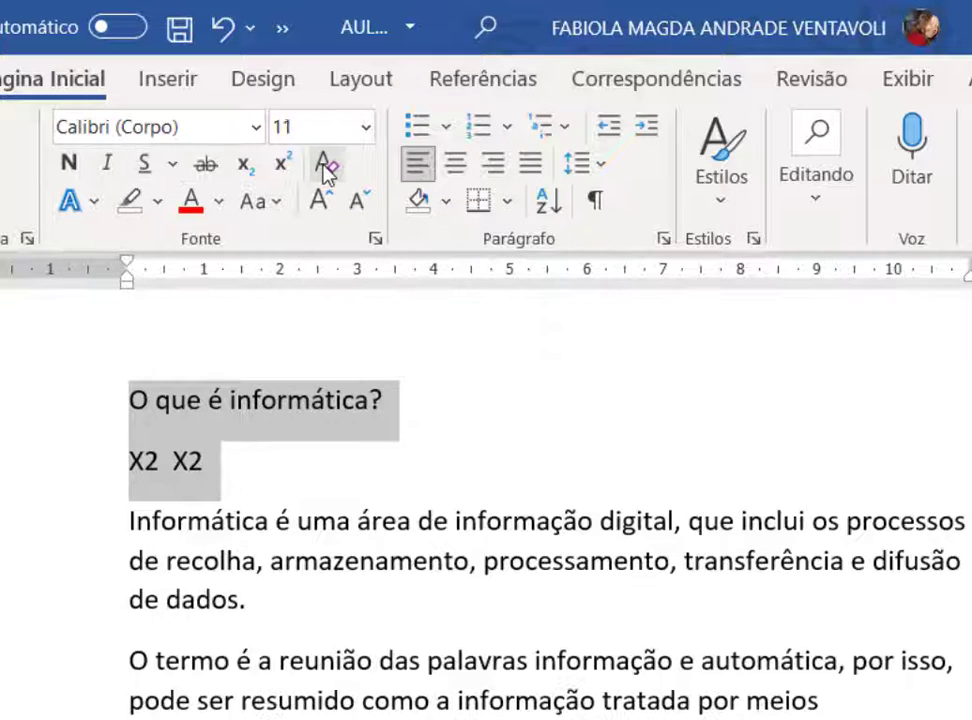
{"action": "left_click", "coordinate": [220, 565]}
{"action": "left_click_drag", "start_coordinate": [205, 460], "coordinate": [112, 455]}
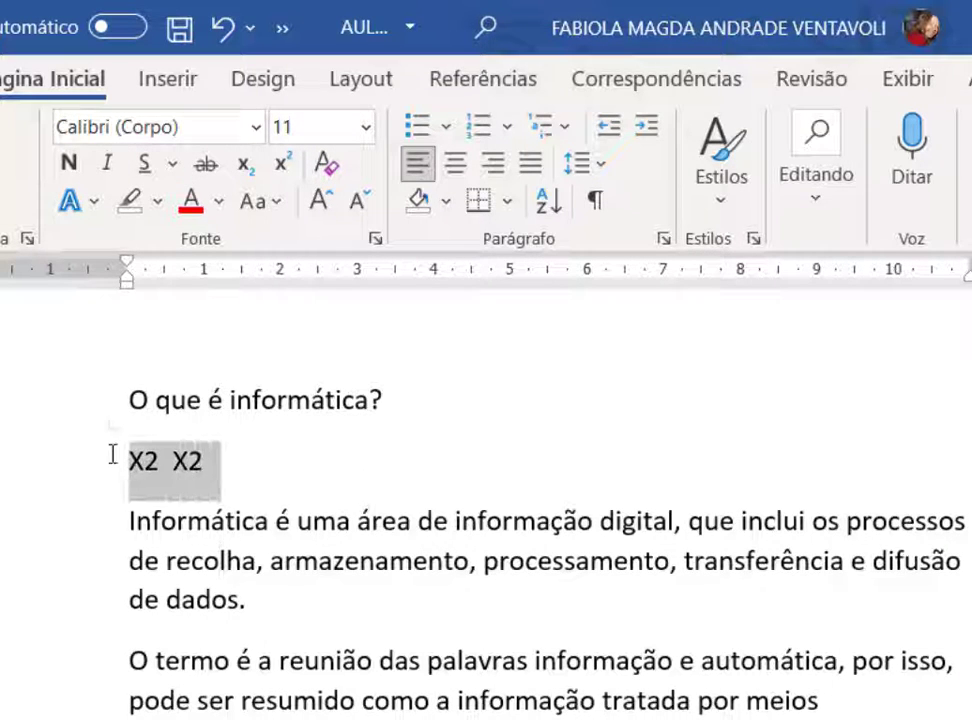
{"action": "key", "text": "Delete"}
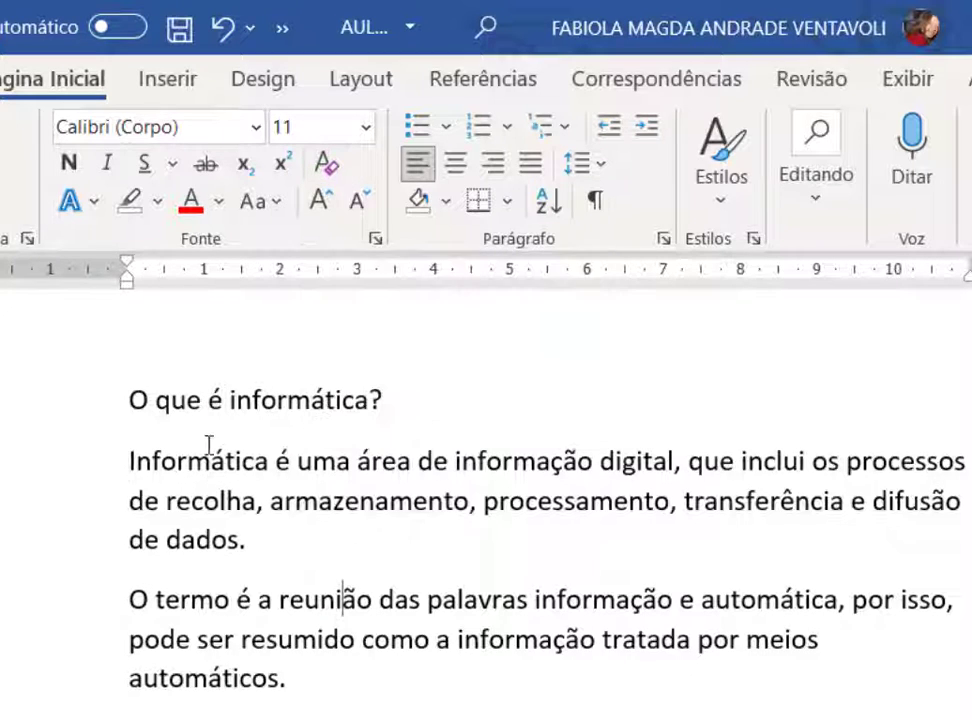
Apply the white text effect with orange outline to the title "O que é informática?" and set its size to 18.
{"action": "left_click_drag", "start_coordinate": [133, 392], "coordinate": [383, 397]}
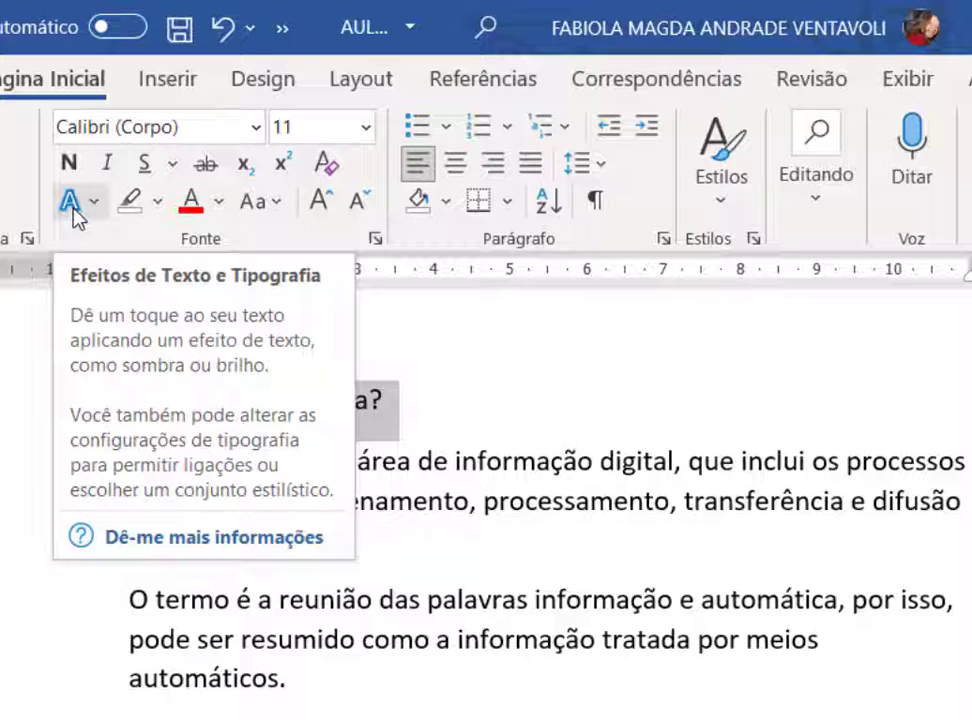
{"action": "left_click", "coordinate": [94, 204]}
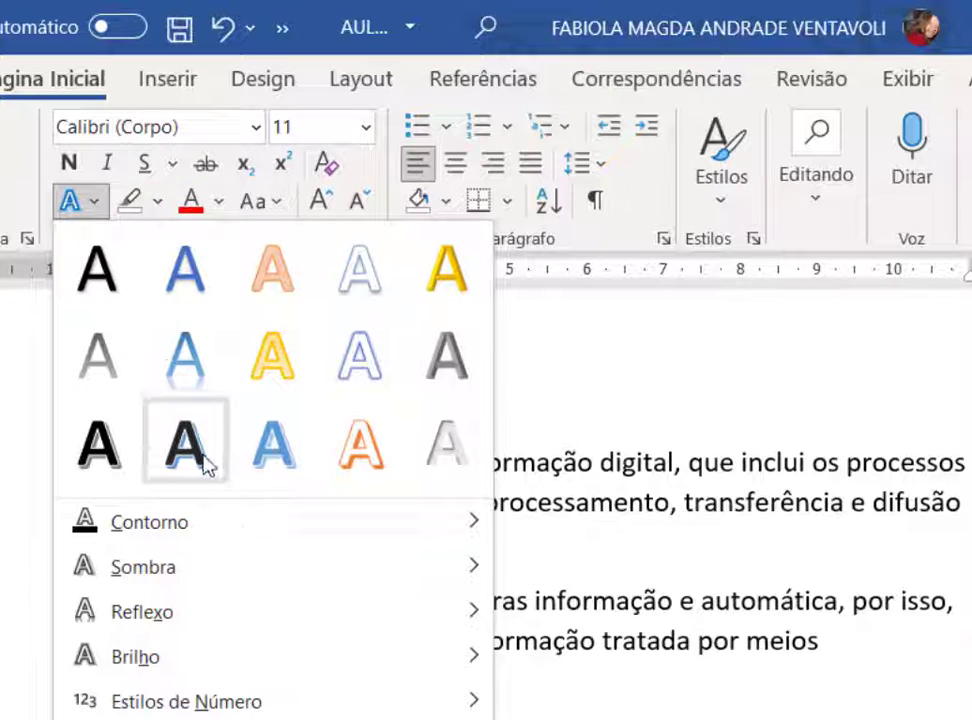
{"action": "left_click", "coordinate": [370, 460]}
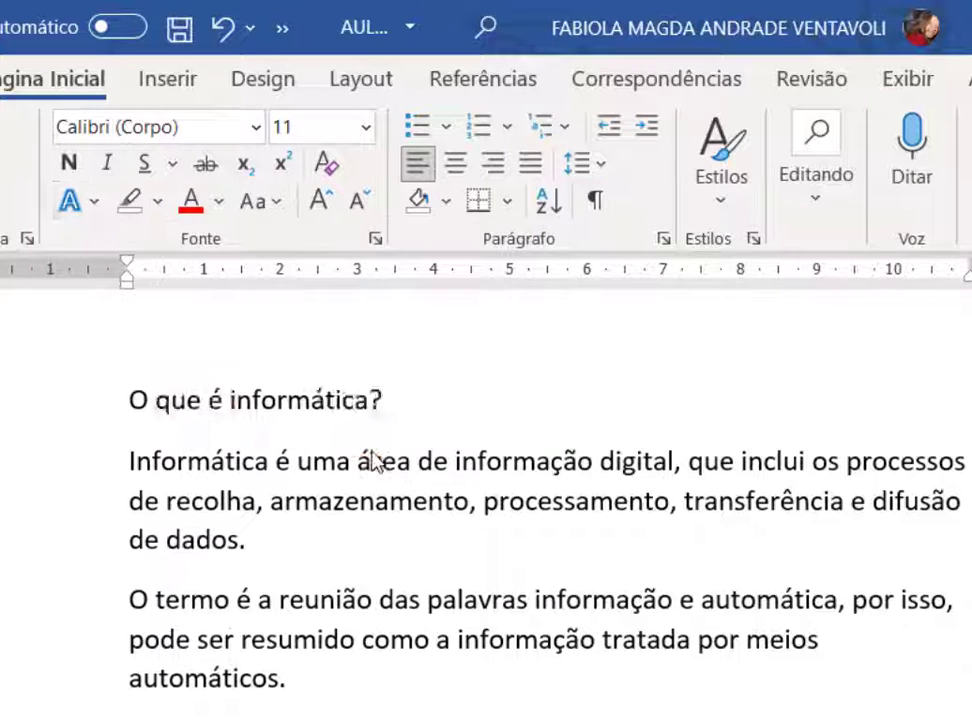
{"action": "left_click", "coordinate": [366, 129]}
{"action": "left_click", "coordinate": [322, 430]}
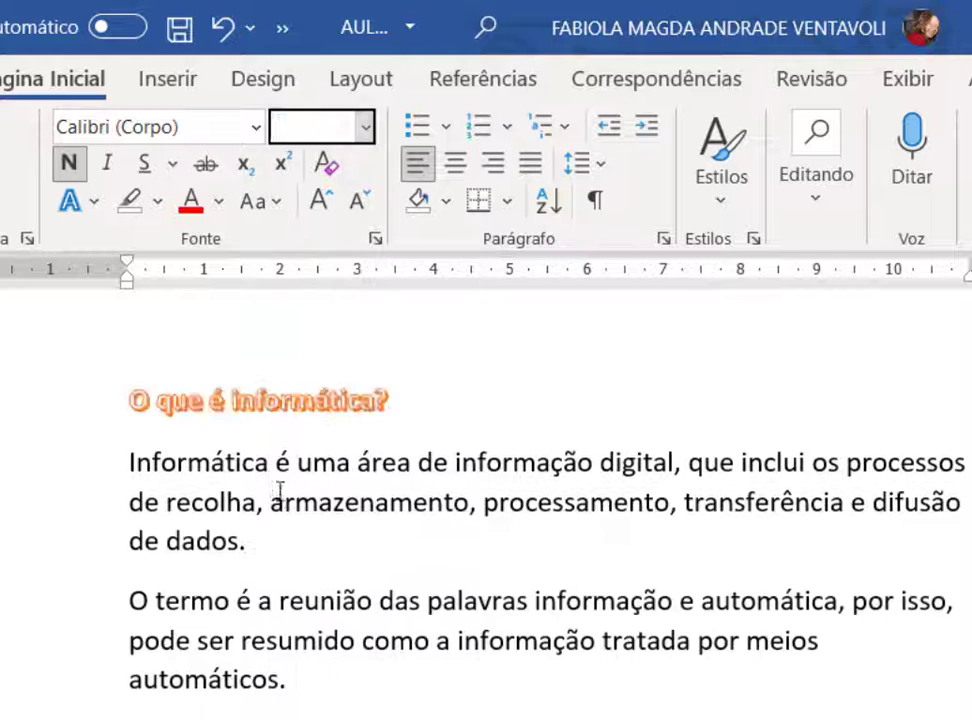
Give the title a yellow outline and the first inner shadow (Interna) style.
{"action": "left_click", "coordinate": [89, 205]}
{"action": "mouse_move", "coordinate": [147, 541]}
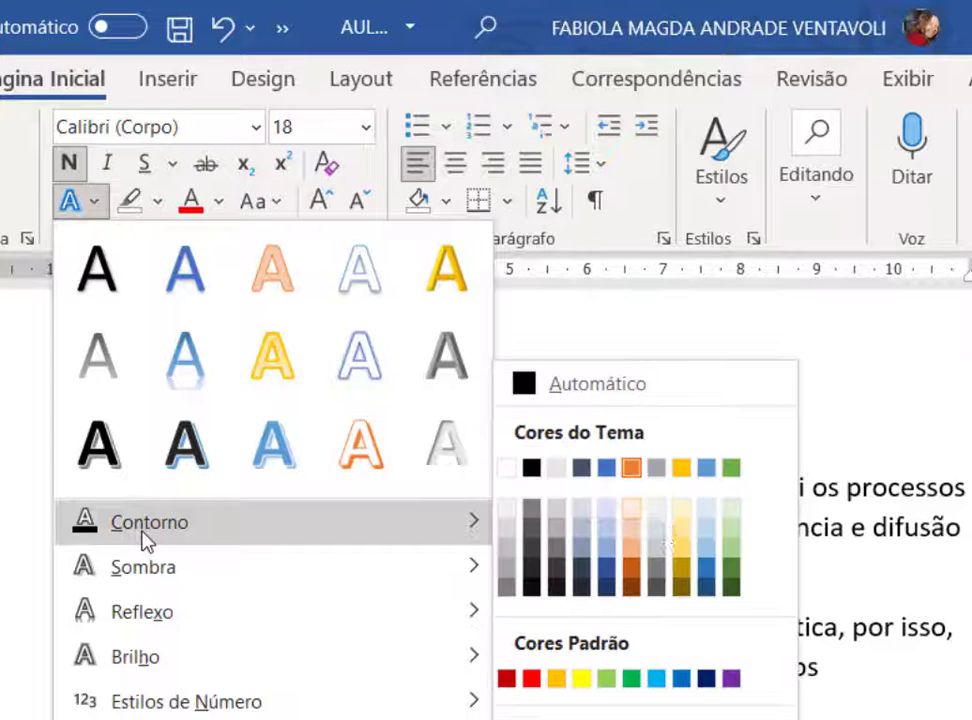
{"action": "left_click", "coordinate": [583, 679]}
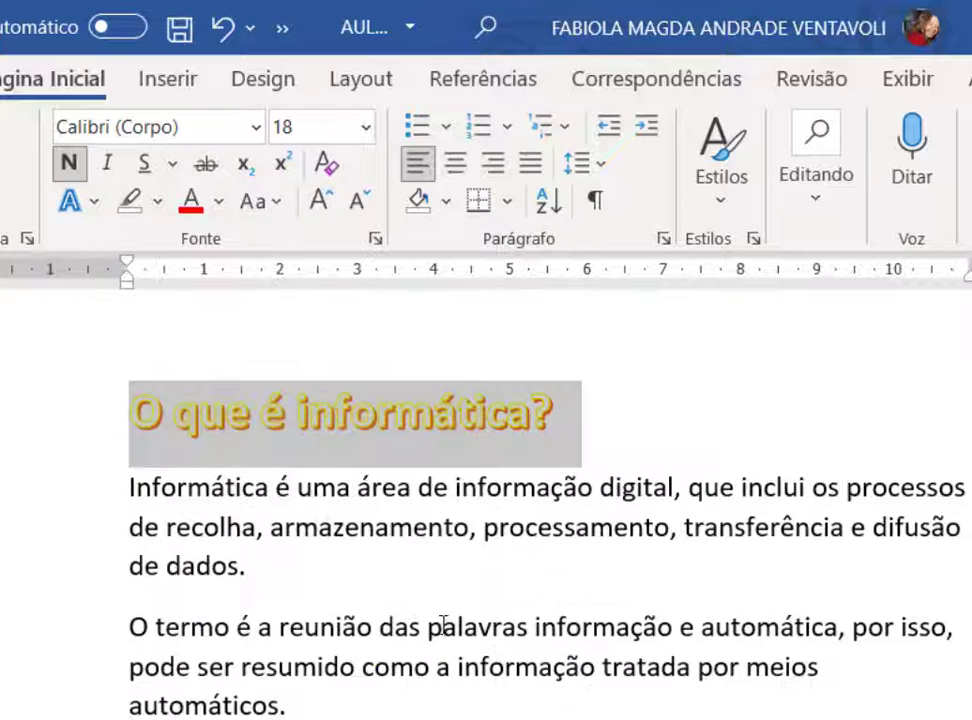
{"action": "left_click", "coordinate": [95, 205]}
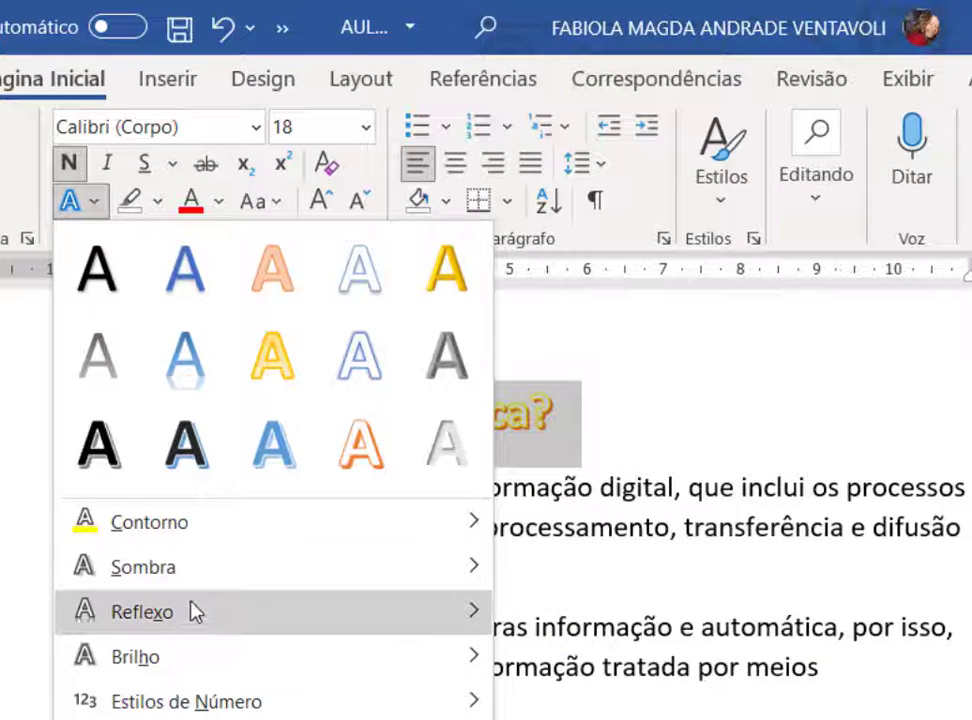
{"action": "mouse_move", "coordinate": [205, 580]}
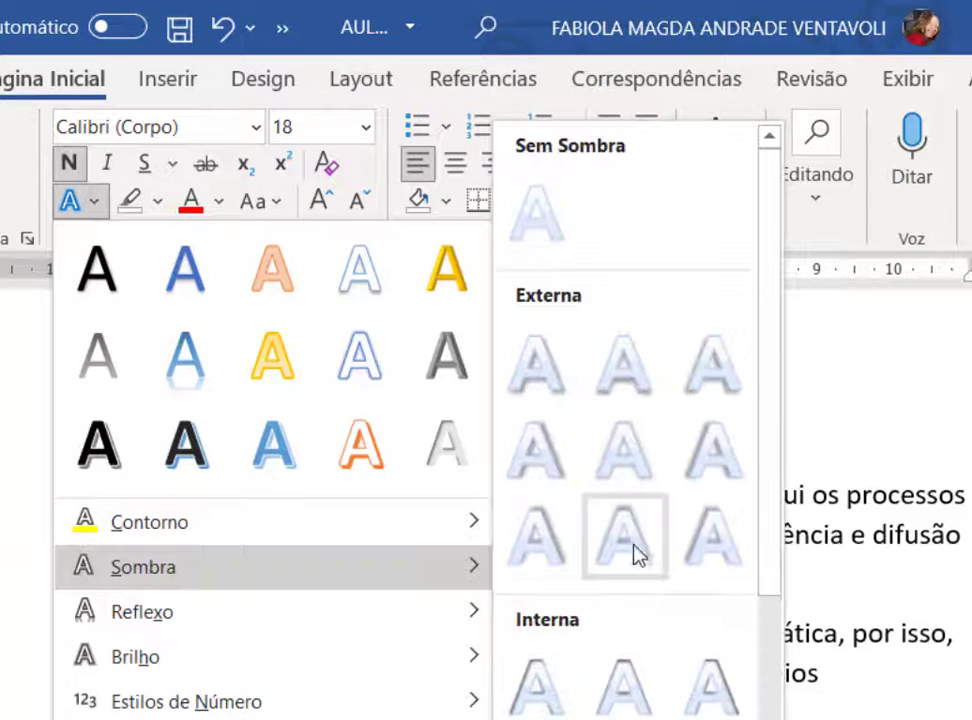
{"action": "left_click", "coordinate": [540, 703]}
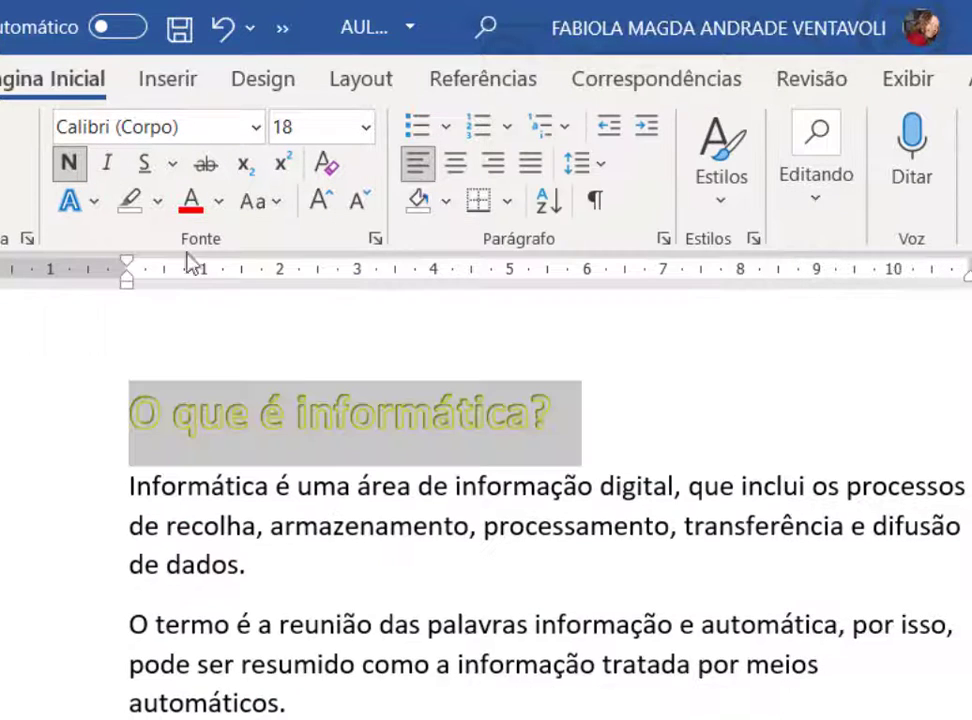
Add a reflection and an orange glow to the title.
{"action": "left_click", "coordinate": [93, 204]}
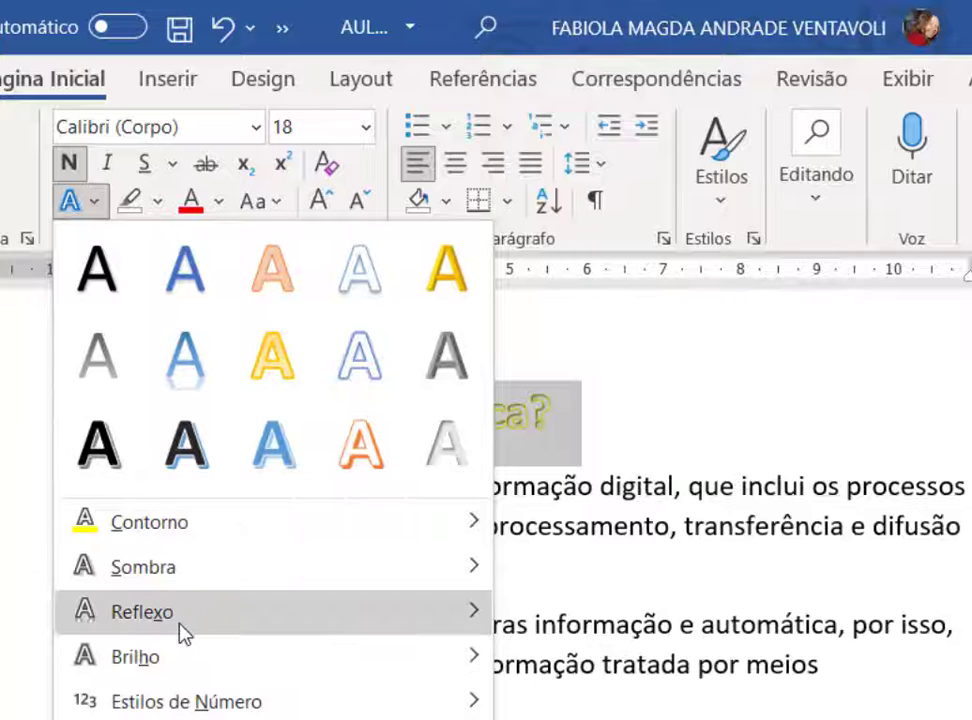
{"action": "mouse_move", "coordinate": [183, 632]}
{"action": "left_click", "coordinate": [618, 617]}
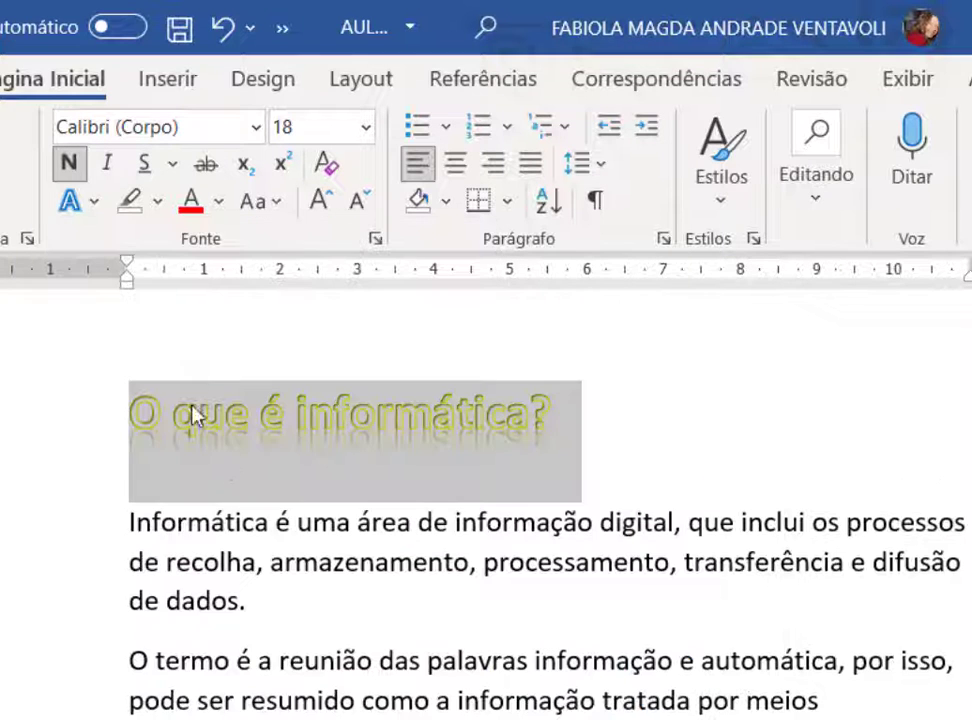
{"action": "left_click", "coordinate": [94, 205]}
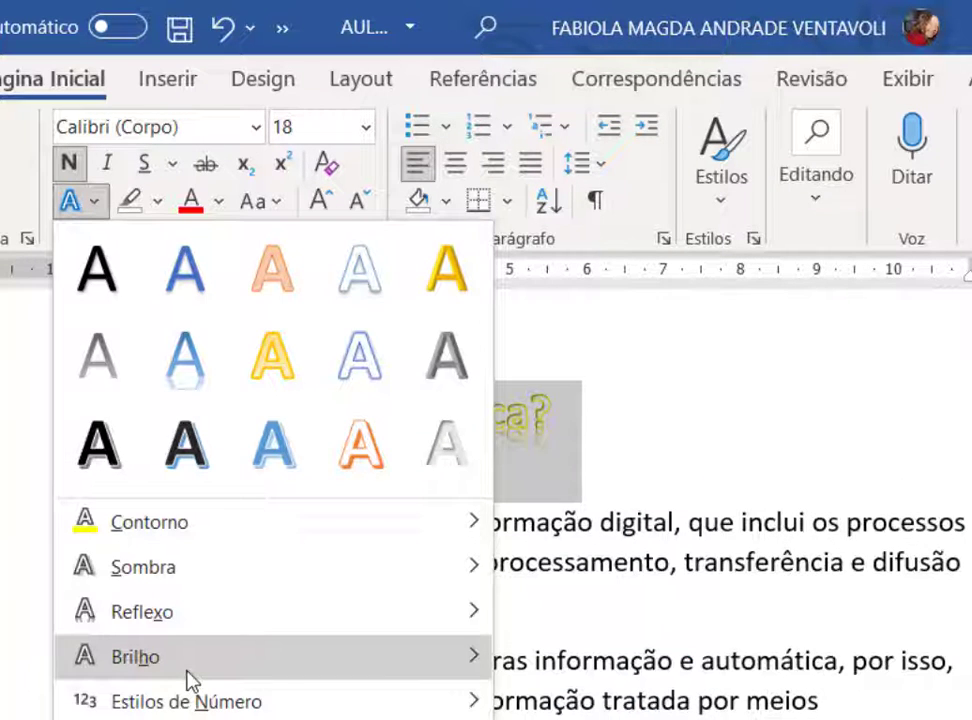
{"action": "mouse_move", "coordinate": [190, 683]}
{"action": "left_click", "coordinate": [588, 686]}
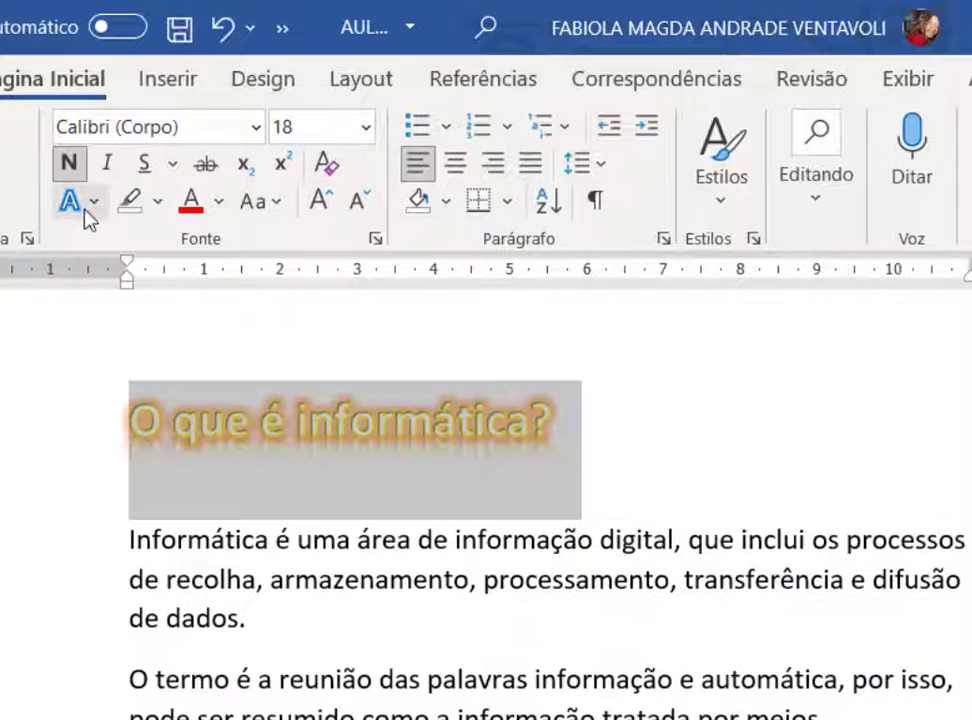
{"action": "left_click", "coordinate": [94, 201]}
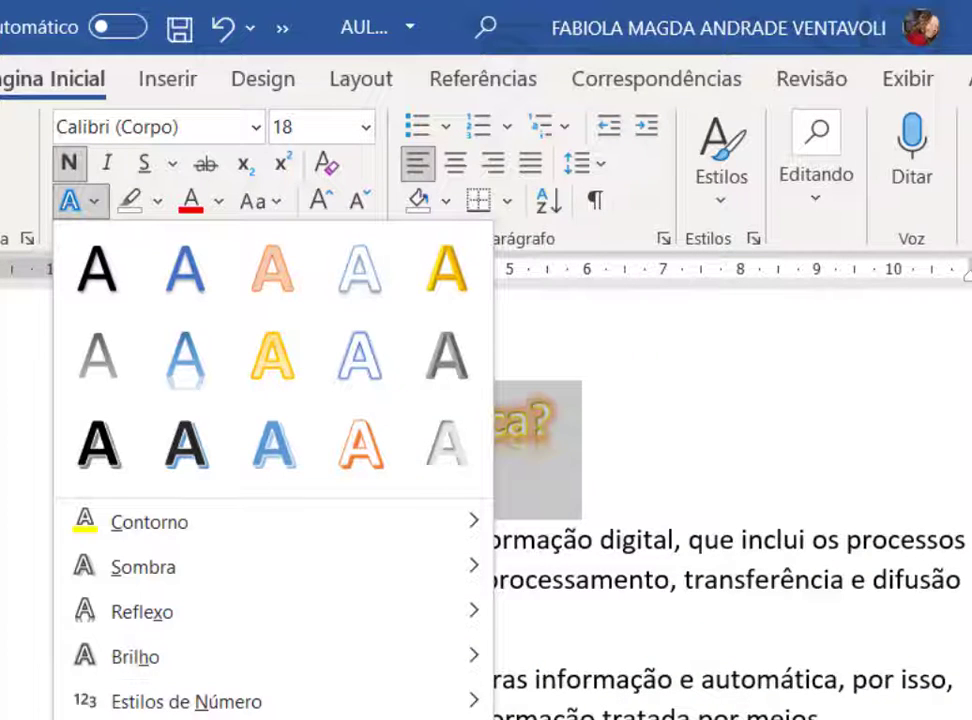
{"action": "mouse_move", "coordinate": [229, 714]}
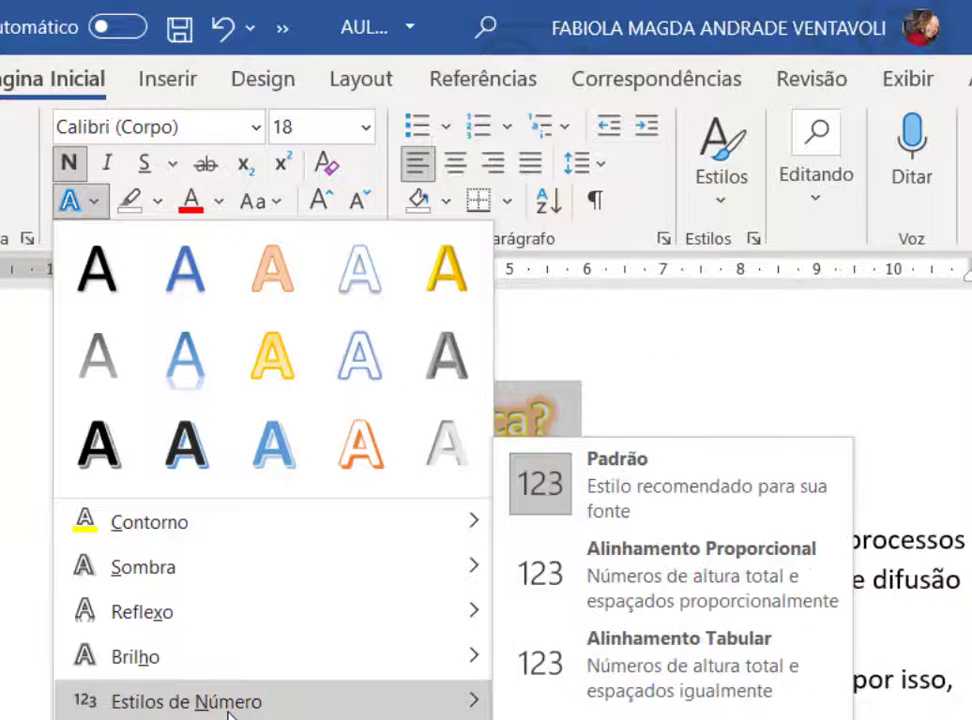
{"action": "left_click", "coordinate": [103, 211]}
{"action": "left_click", "coordinate": [229, 456]}
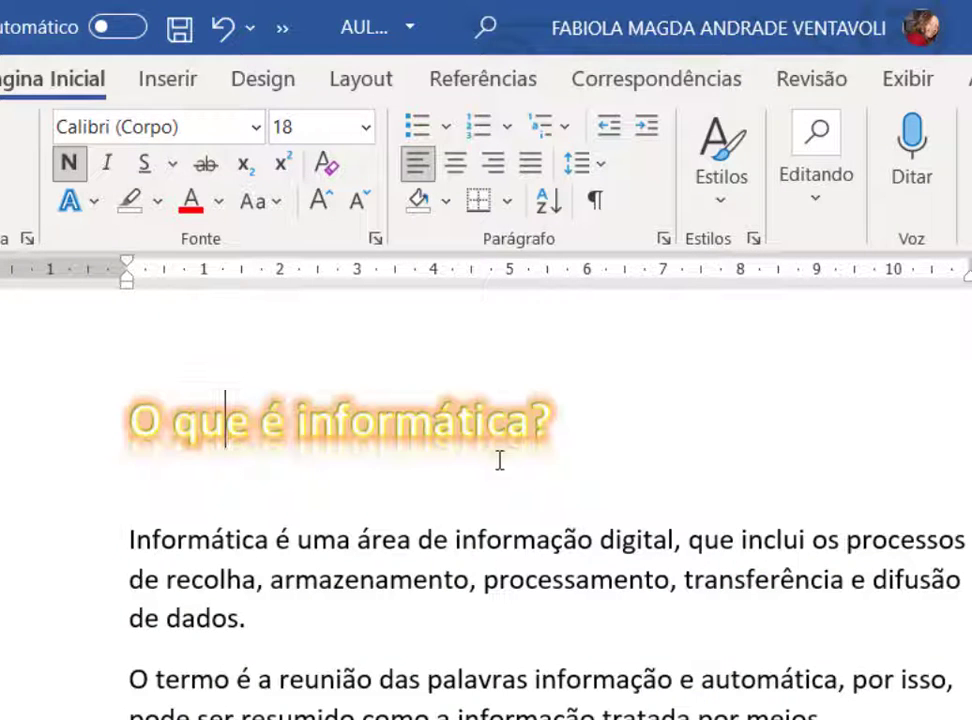
{"action": "left_click_drag", "start_coordinate": [571, 436], "coordinate": [203, 435]}
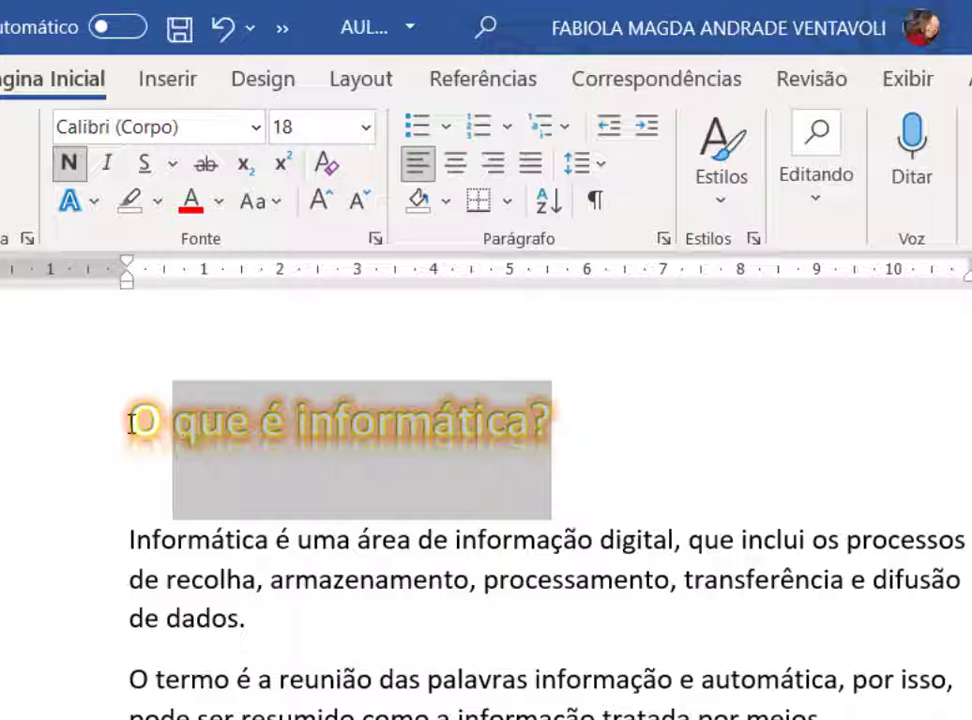
{"action": "left_click_drag", "start_coordinate": [131, 422], "coordinate": [128, 422]}
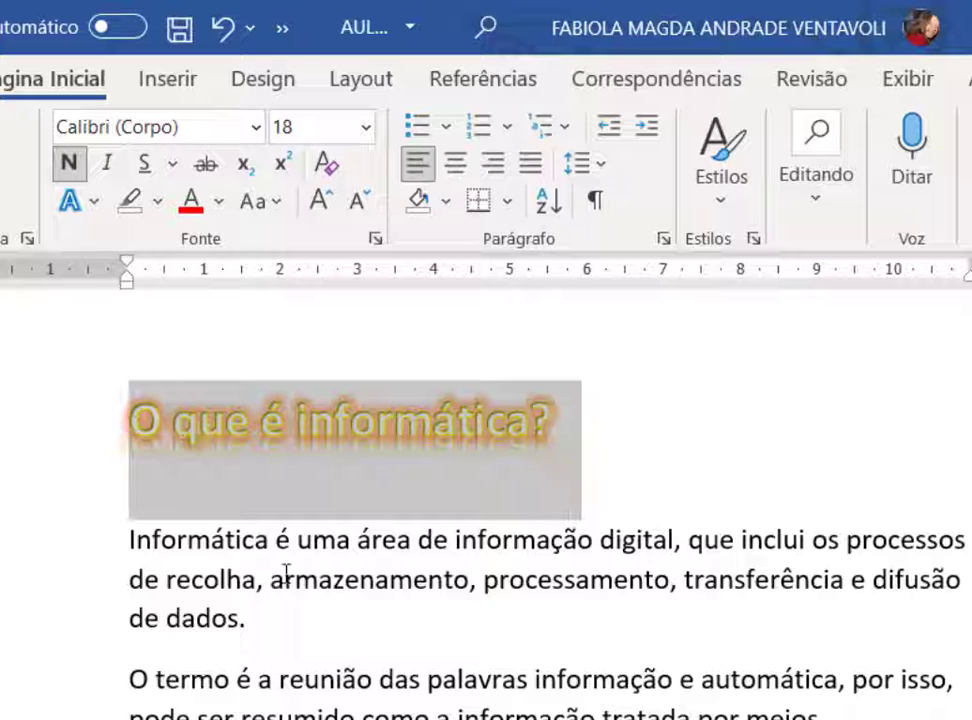
{"action": "left_click", "coordinate": [228, 537]}
{"action": "left_click_drag", "start_coordinate": [569, 459], "coordinate": [113, 423]}
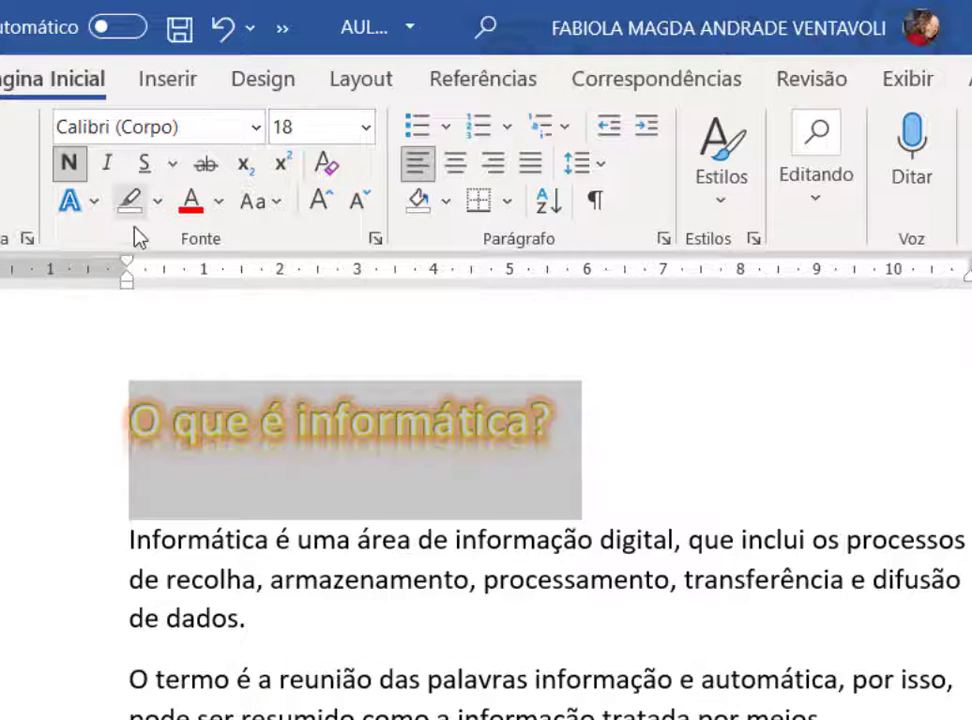
{"action": "left_click", "coordinate": [249, 508]}
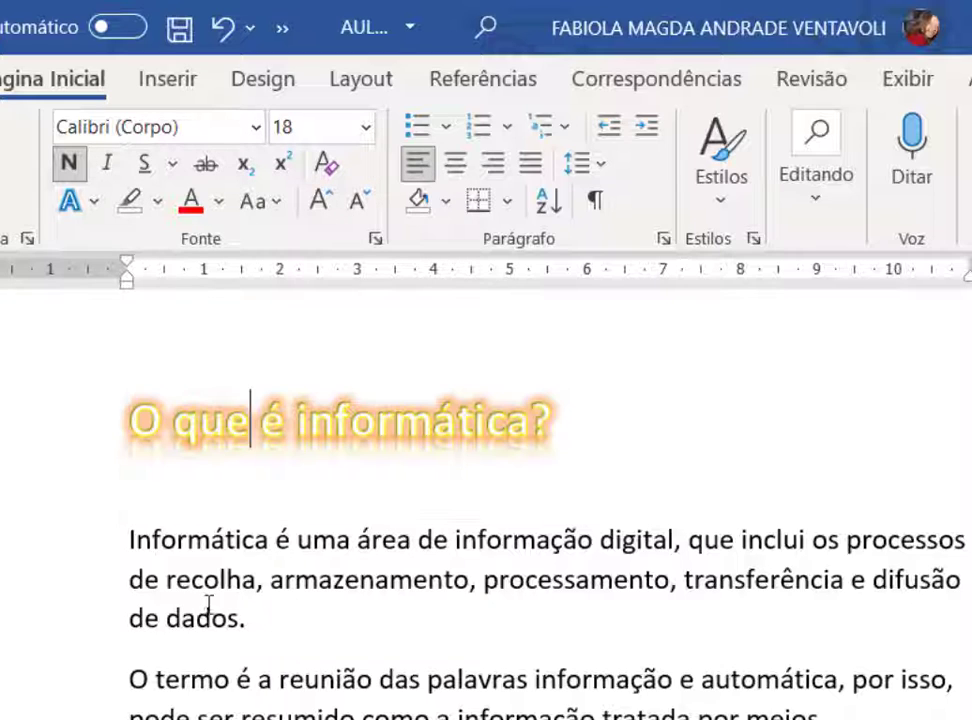
Highlight the whole first body paragraph, beginning "Informática é uma área", in yellow.
{"action": "left_click", "coordinate": [209, 613]}
{"action": "left_click_drag", "start_coordinate": [122, 537], "coordinate": [252, 616]}
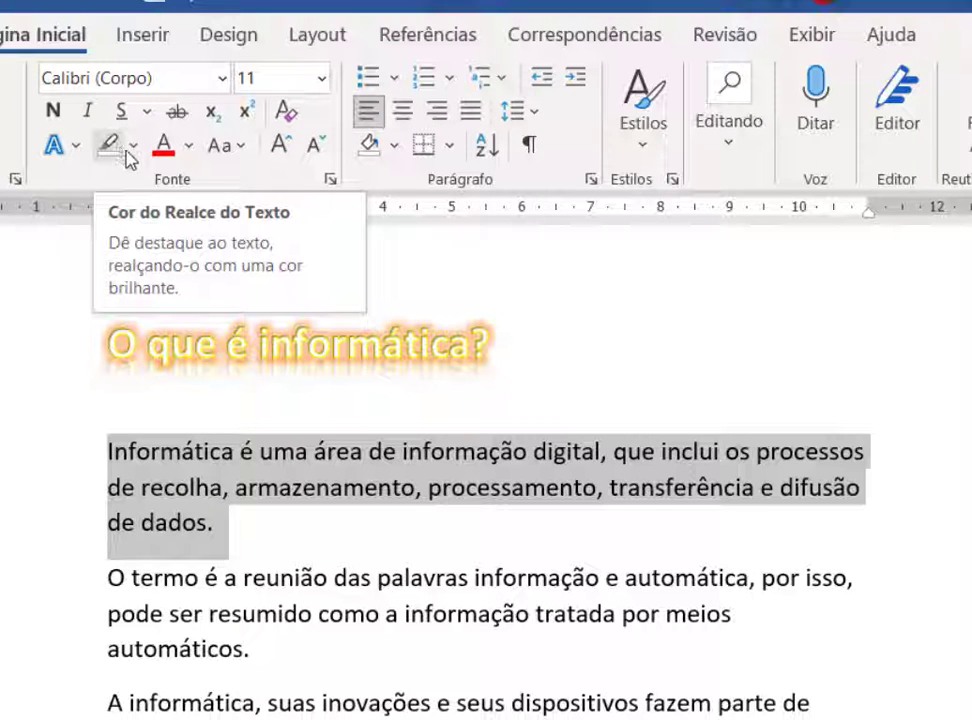
{"action": "left_click", "coordinate": [132, 147]}
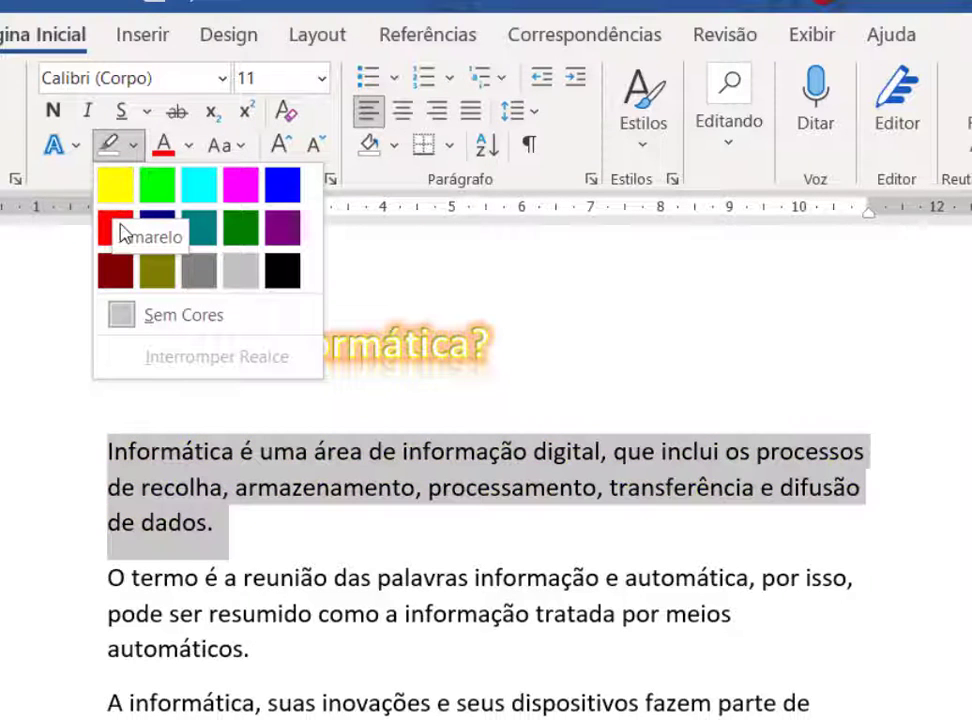
{"action": "left_click", "coordinate": [115, 183]}
{"action": "left_click", "coordinate": [250, 516]}
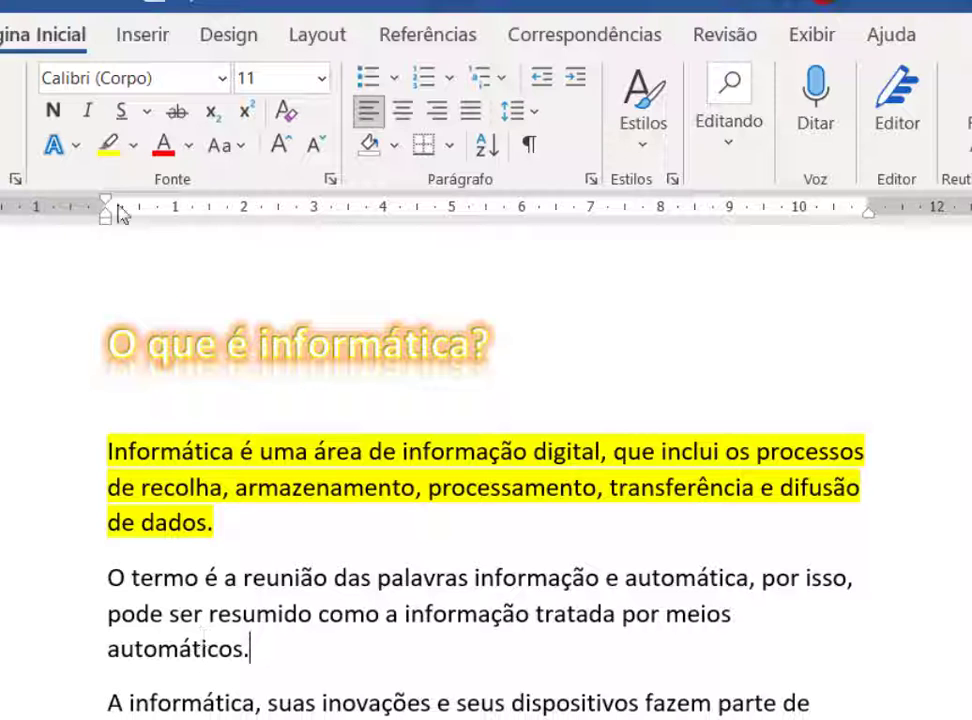
Highlight the whole second body paragraph, beginning "O termo é a reunião", in blue and turn the highlighter off.
{"action": "left_click", "coordinate": [133, 145]}
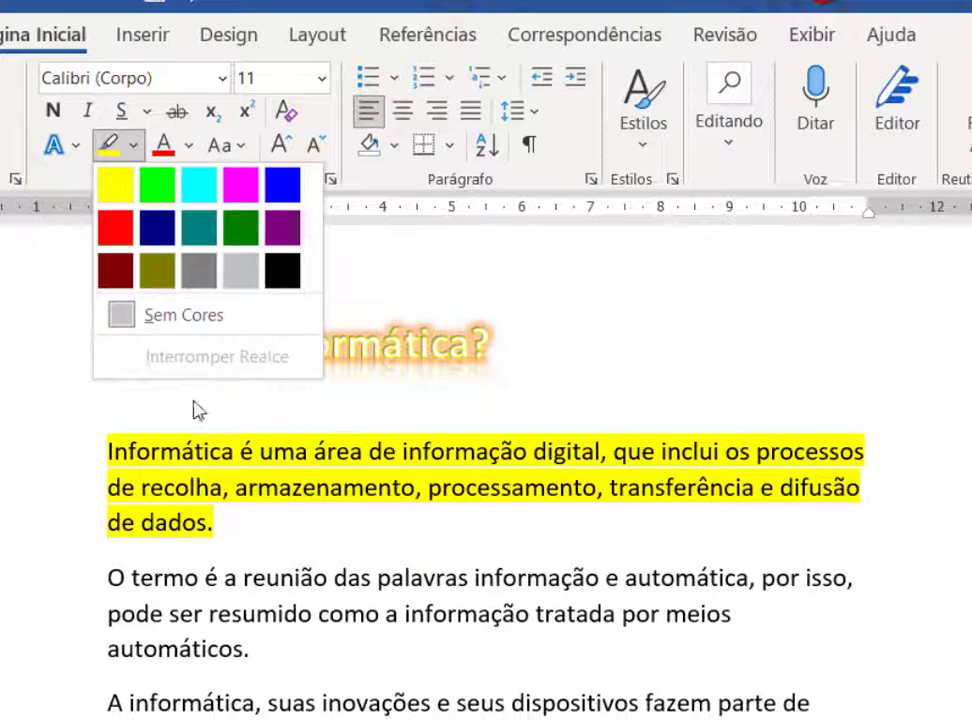
{"action": "left_click", "coordinate": [283, 186]}
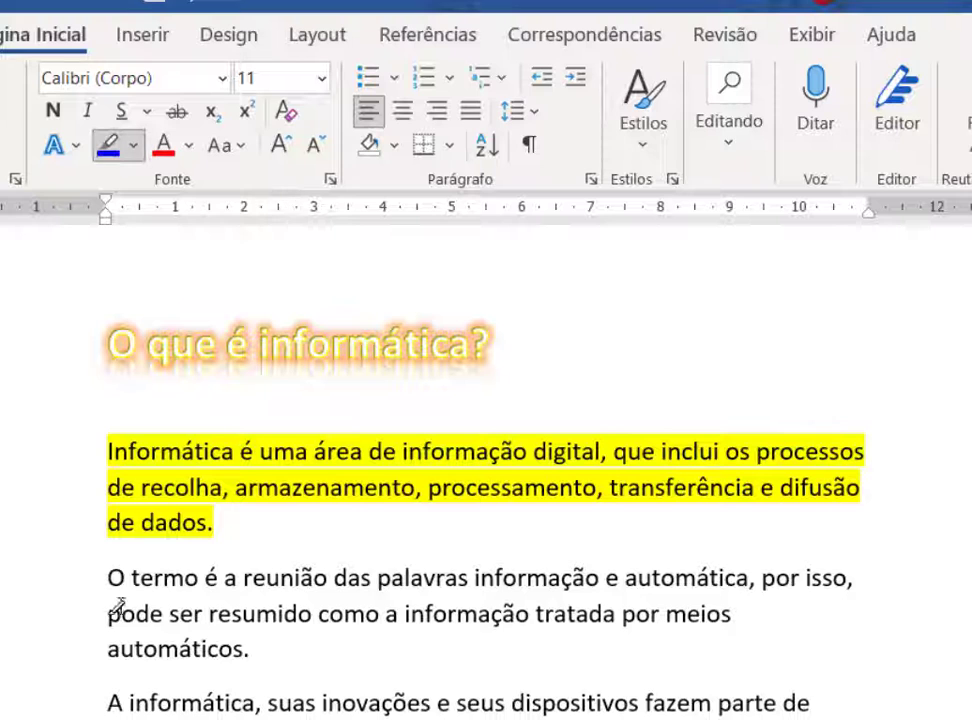
{"action": "left_click_drag", "start_coordinate": [90, 585], "coordinate": [89, 672]}
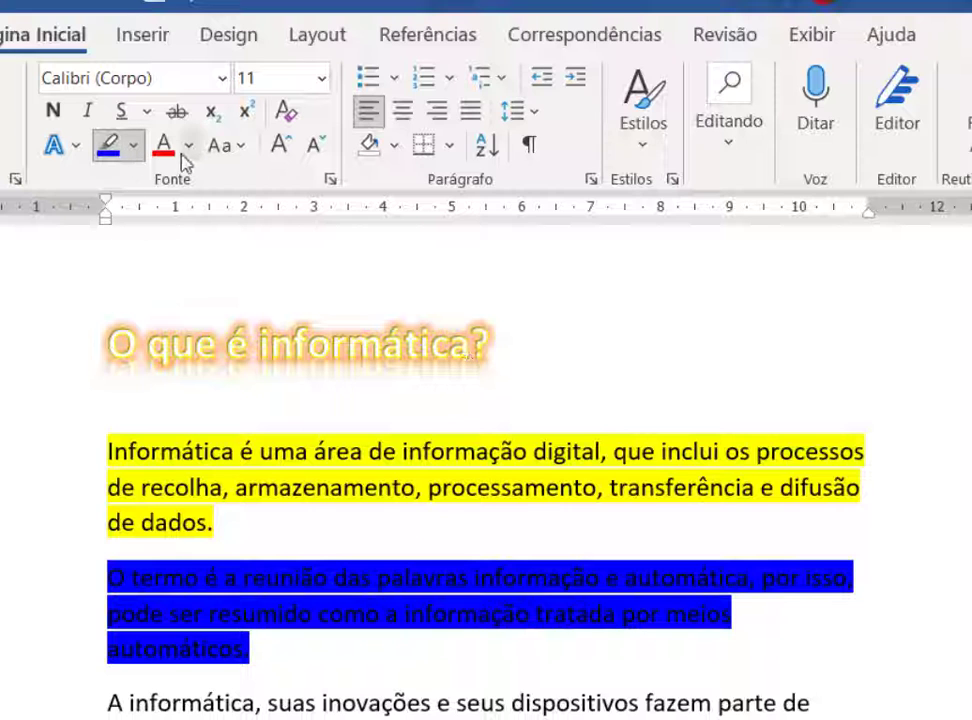
{"action": "scroll", "coordinate": [263, 527], "scroll_direction": "down", "scroll_amount": 3}
{"action": "scroll", "coordinate": [300, 568], "scroll_direction": "up", "scroll_amount": 2}
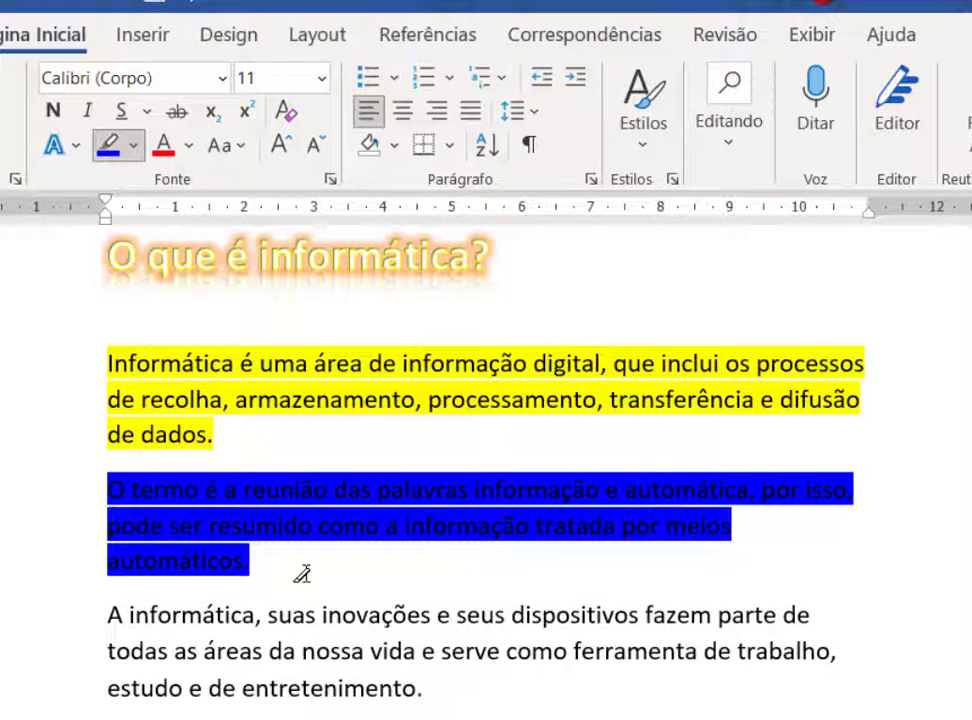
{"action": "key", "text": "Escape"}
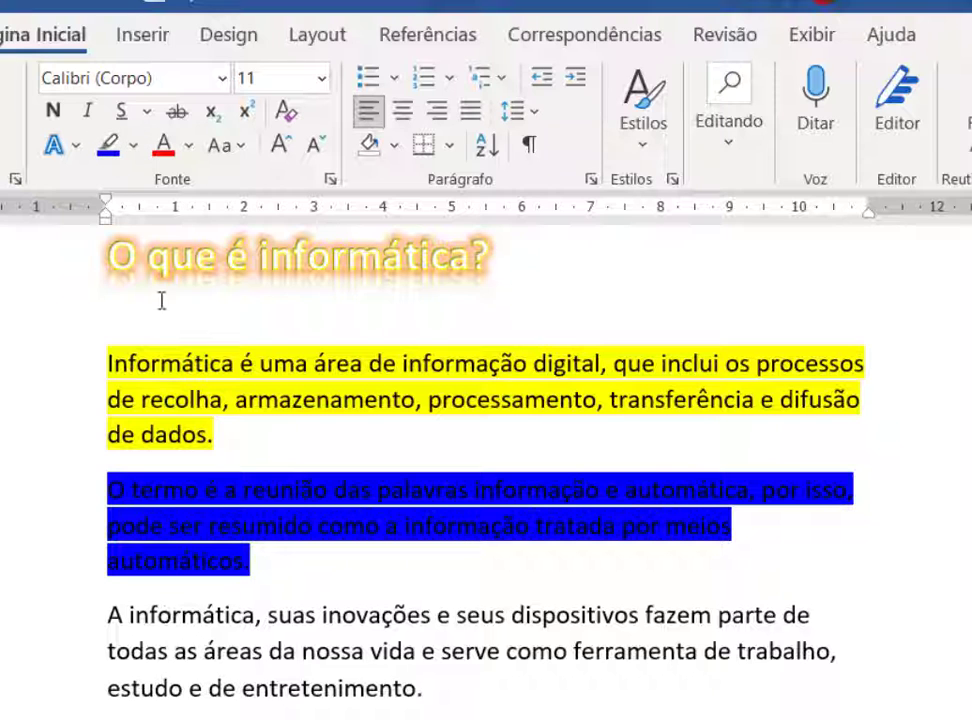
Give the last paragraph, beginning "A informática, suas inovações", a dark blue-grey theme font colour and make it bold.
{"action": "left_click_drag", "start_coordinate": [97, 628], "coordinate": [432, 688]}
{"action": "scroll", "coordinate": [432, 688], "scroll_direction": "down", "scroll_amount": 1}
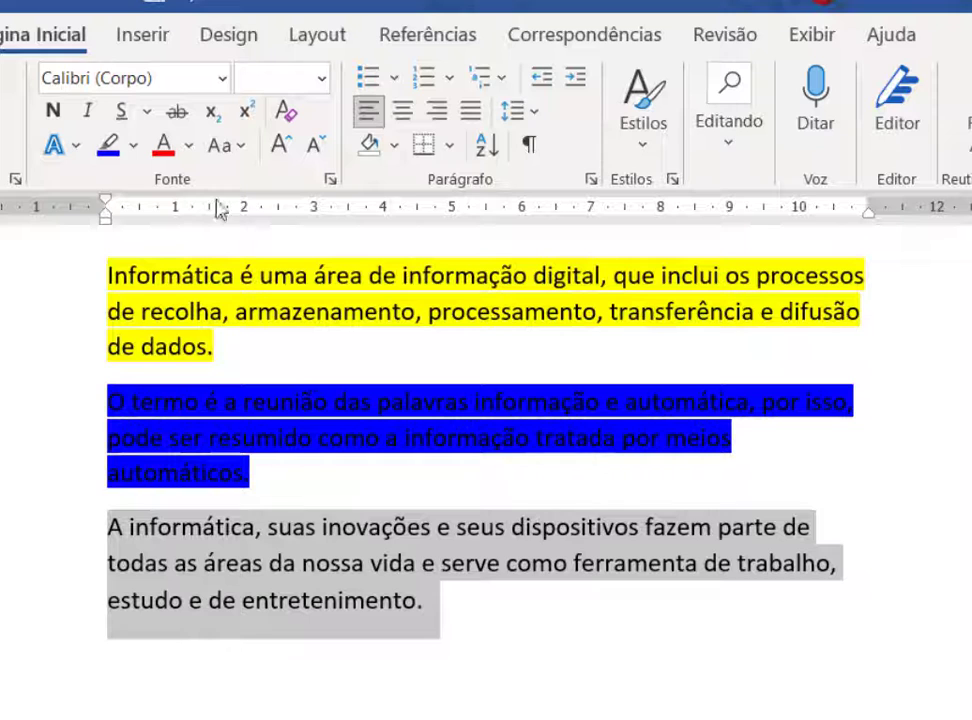
{"action": "left_click", "coordinate": [188, 148]}
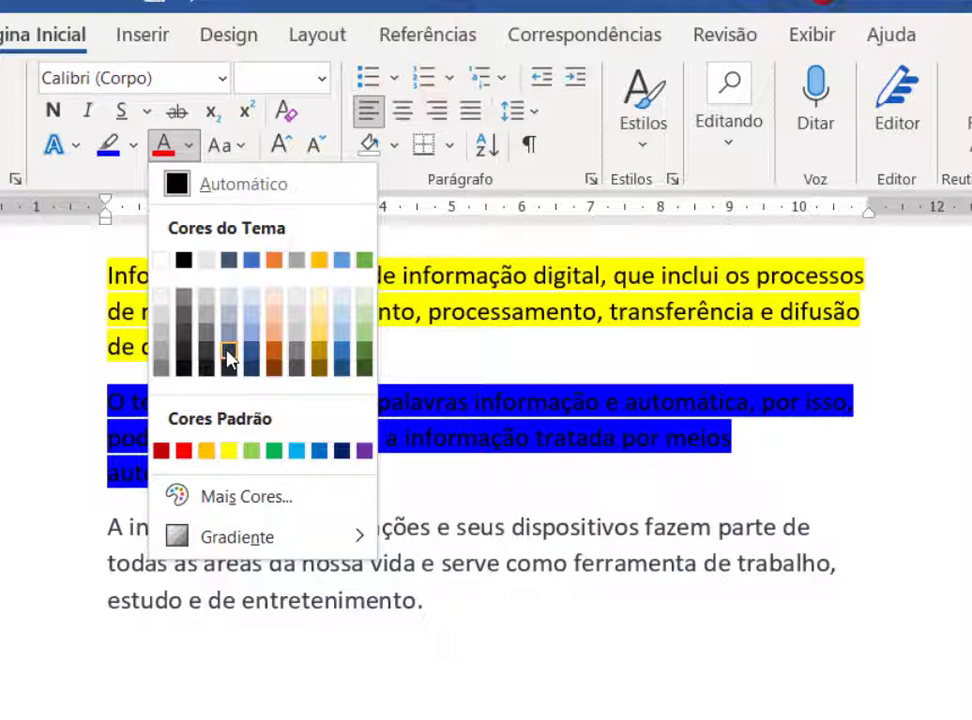
{"action": "left_click", "coordinate": [229, 357]}
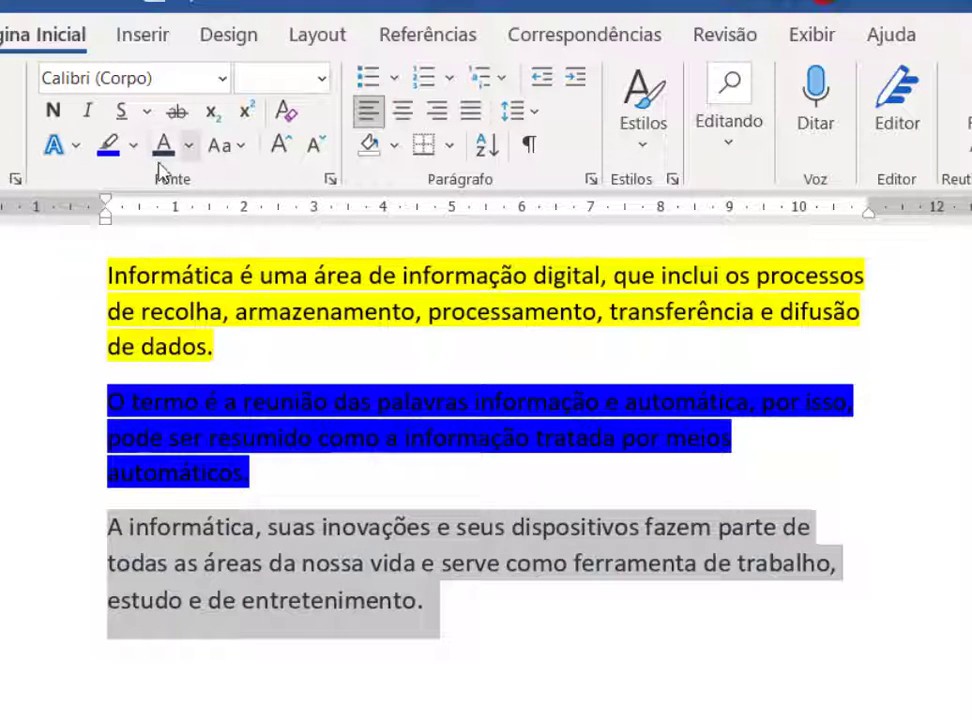
{"action": "left_click", "coordinate": [55, 110]}
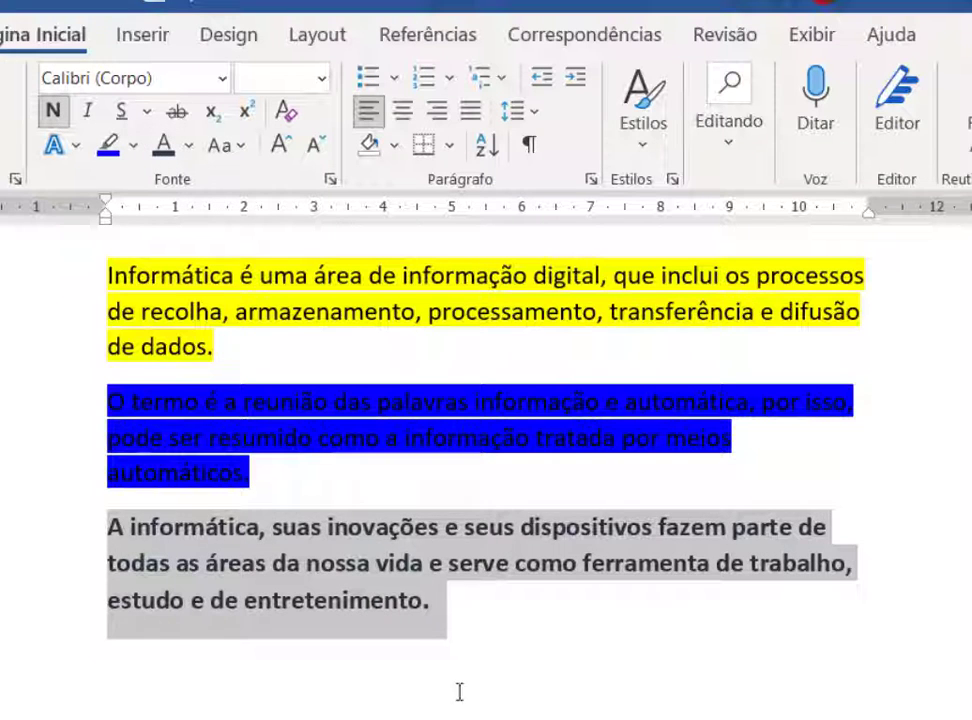
Set the last paragraph's font colour to the standard green.
{"action": "left_click", "coordinate": [466, 651]}
{"action": "left_click_drag", "start_coordinate": [430, 605], "coordinate": [103, 516]}
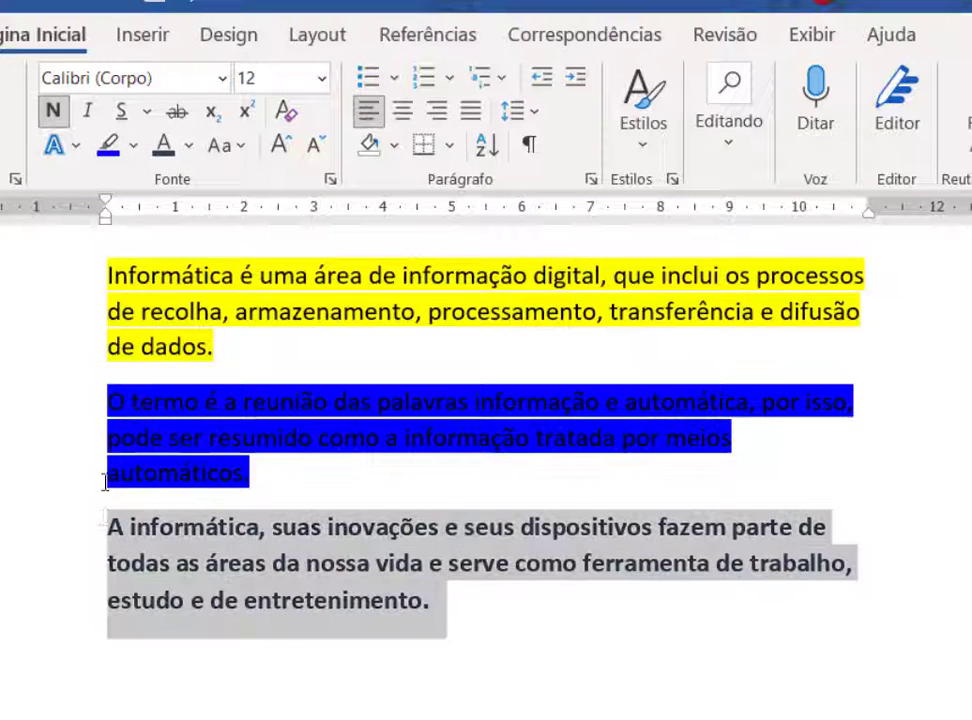
{"action": "left_click", "coordinate": [188, 146]}
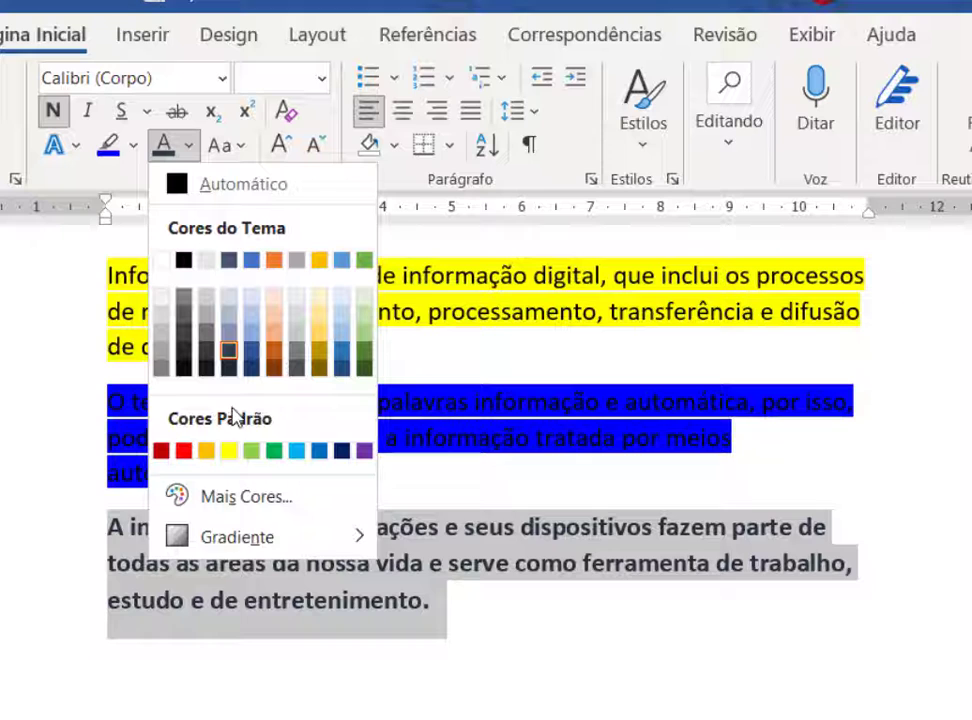
{"action": "left_click", "coordinate": [273, 451]}
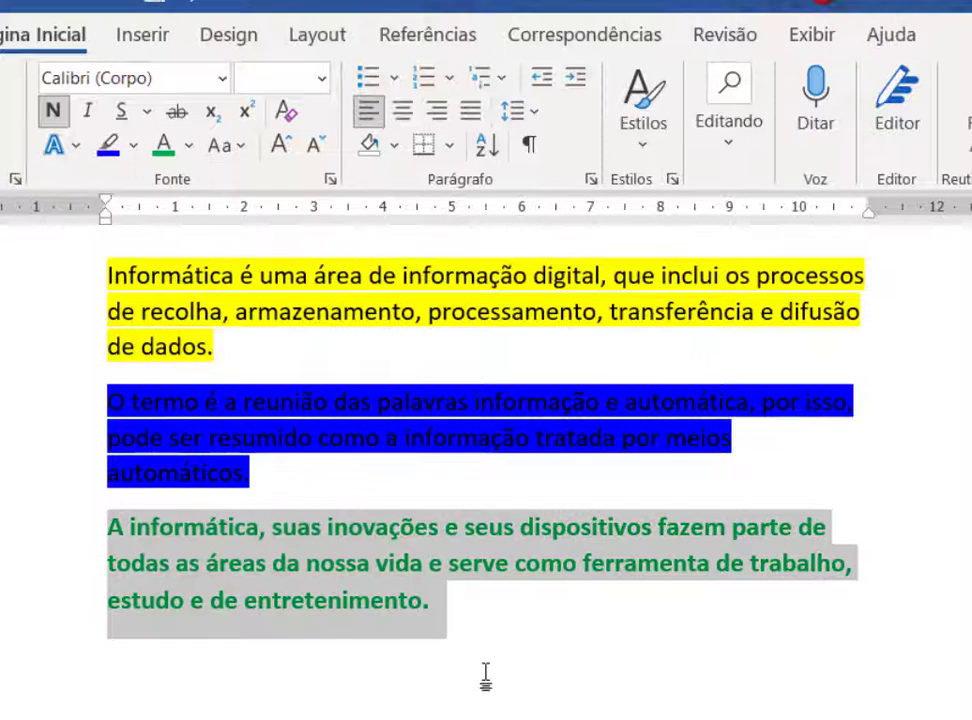
{"action": "left_click", "coordinate": [426, 703]}
Change the last paragraph to all uppercase (MAIÚSCULAS) and return it to sentence case.
{"action": "left_click_drag", "start_coordinate": [459, 610], "coordinate": [113, 516]}
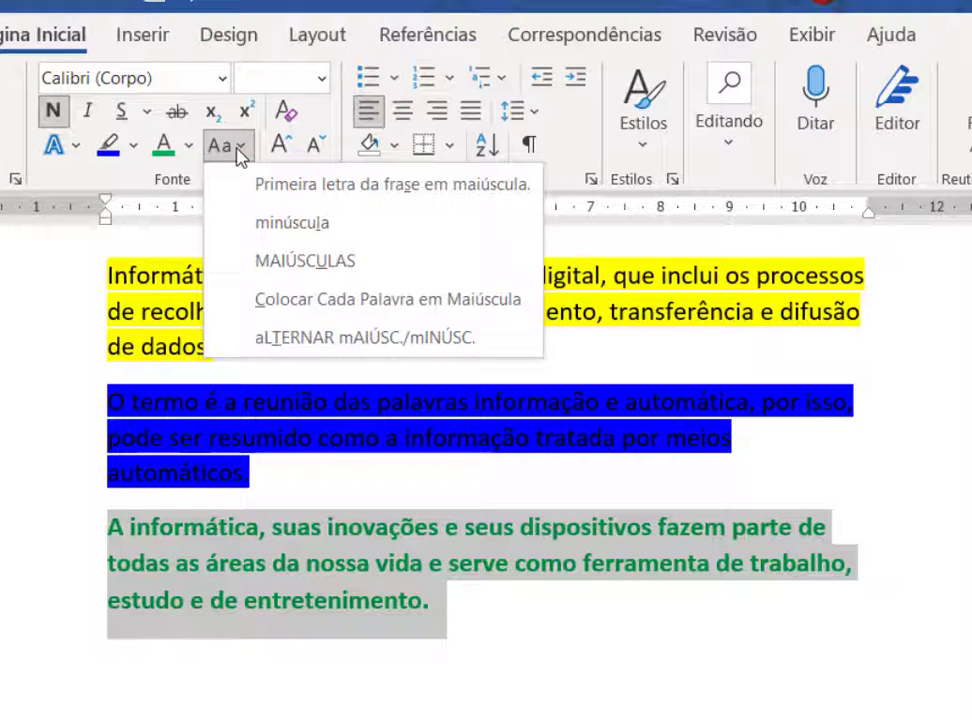
{"action": "left_click", "coordinate": [281, 262]}
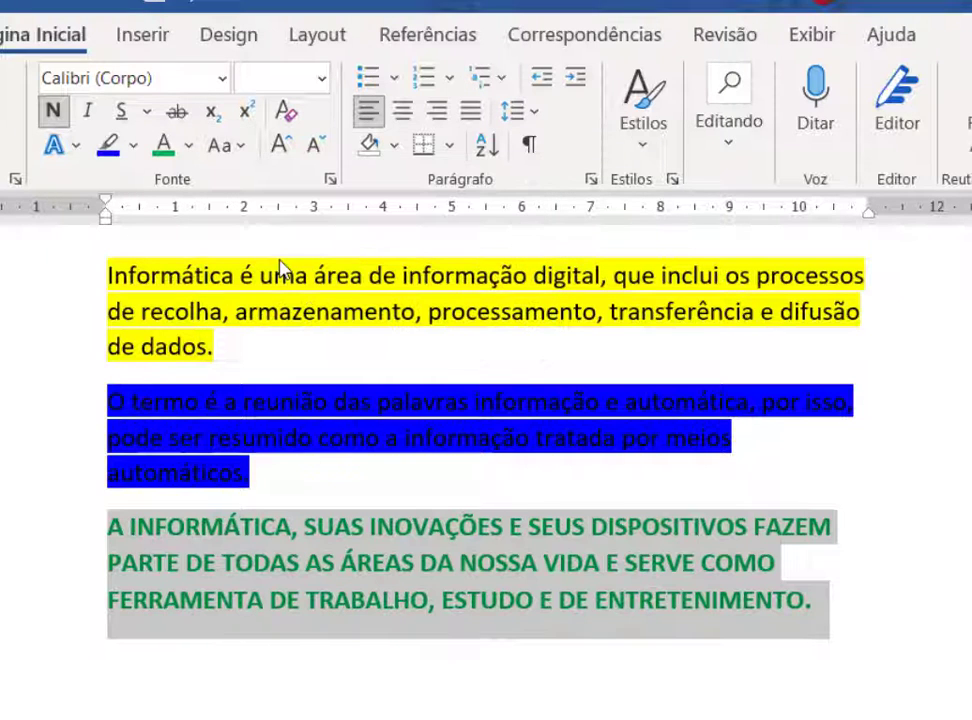
{"action": "left_click", "coordinate": [243, 147]}
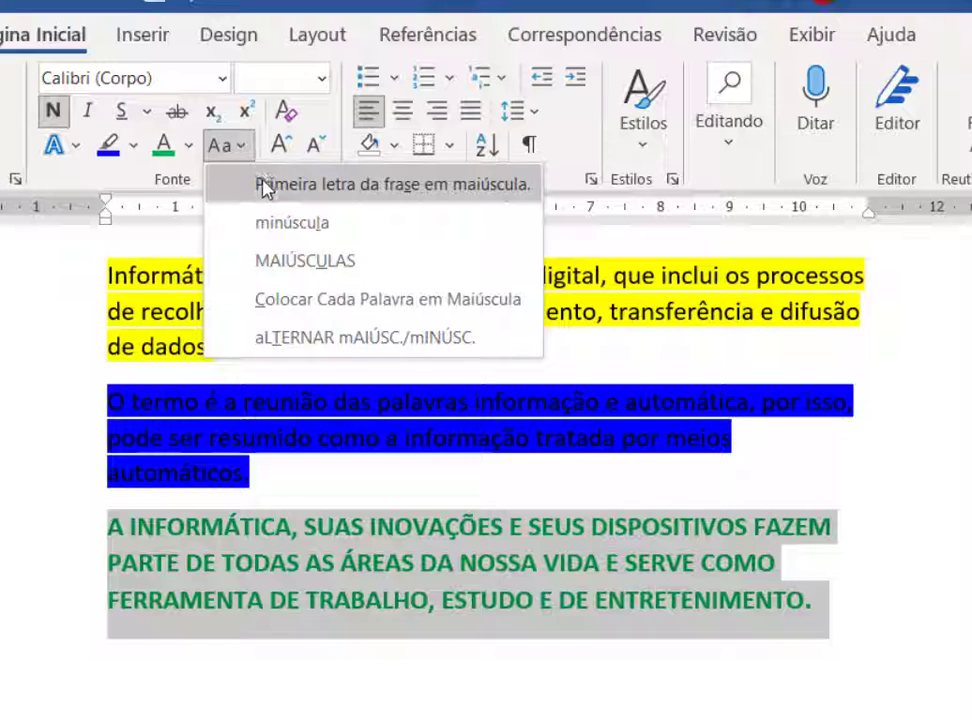
{"action": "left_click", "coordinate": [266, 186]}
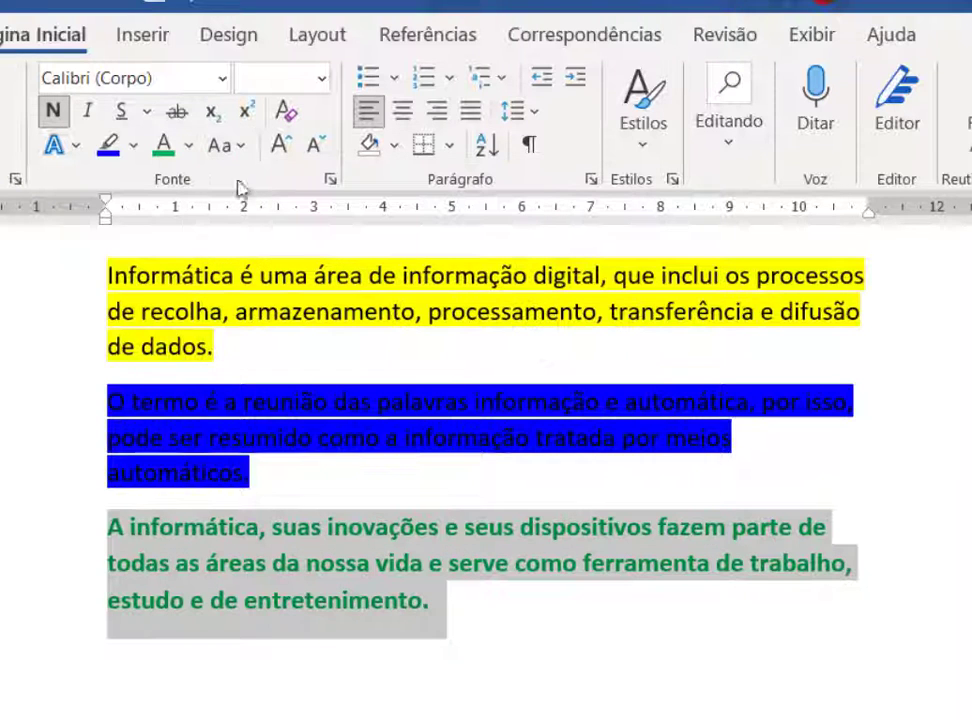
Change the last paragraph to lowercase (minúscula), followed by capitalising each word (Colocar Cada Palavra em Maiúscula).
{"action": "left_click", "coordinate": [230, 150]}
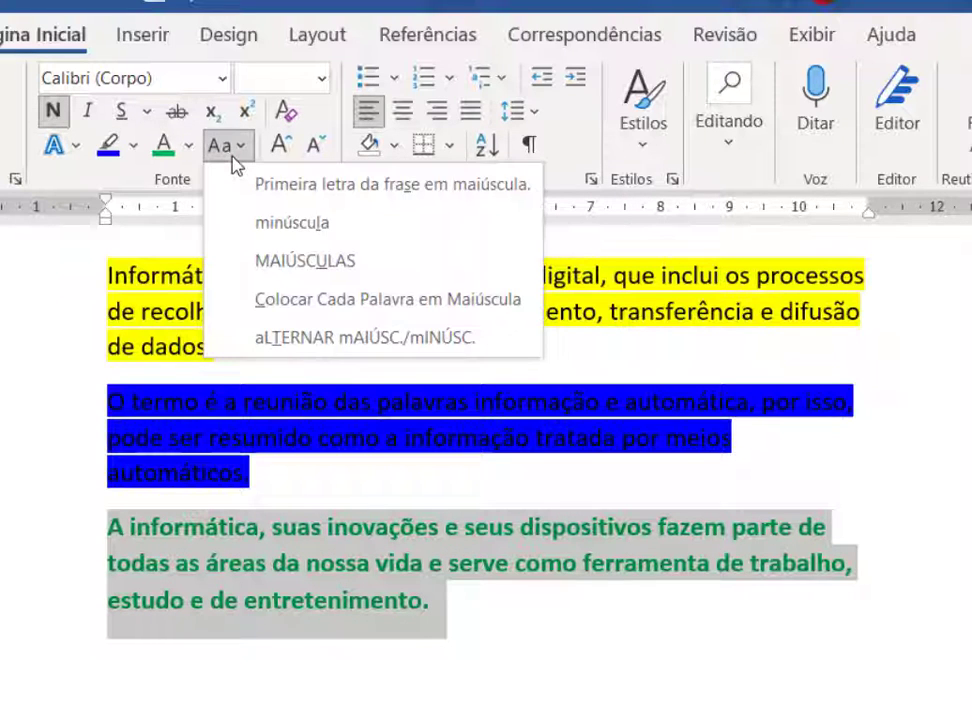
{"action": "left_click", "coordinate": [268, 223]}
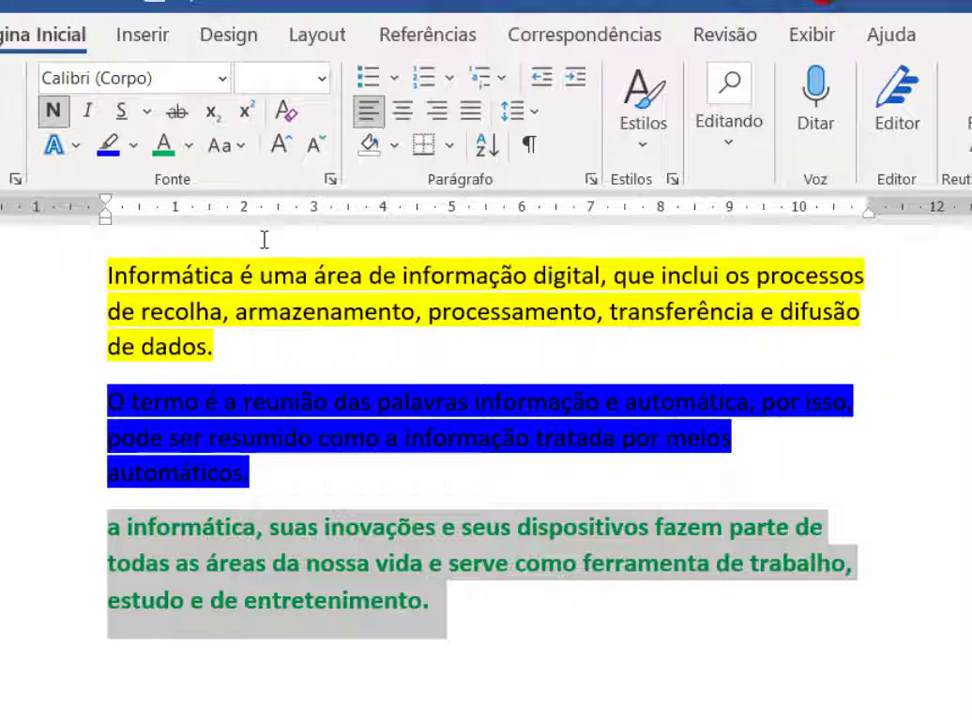
{"action": "left_click", "coordinate": [246, 158]}
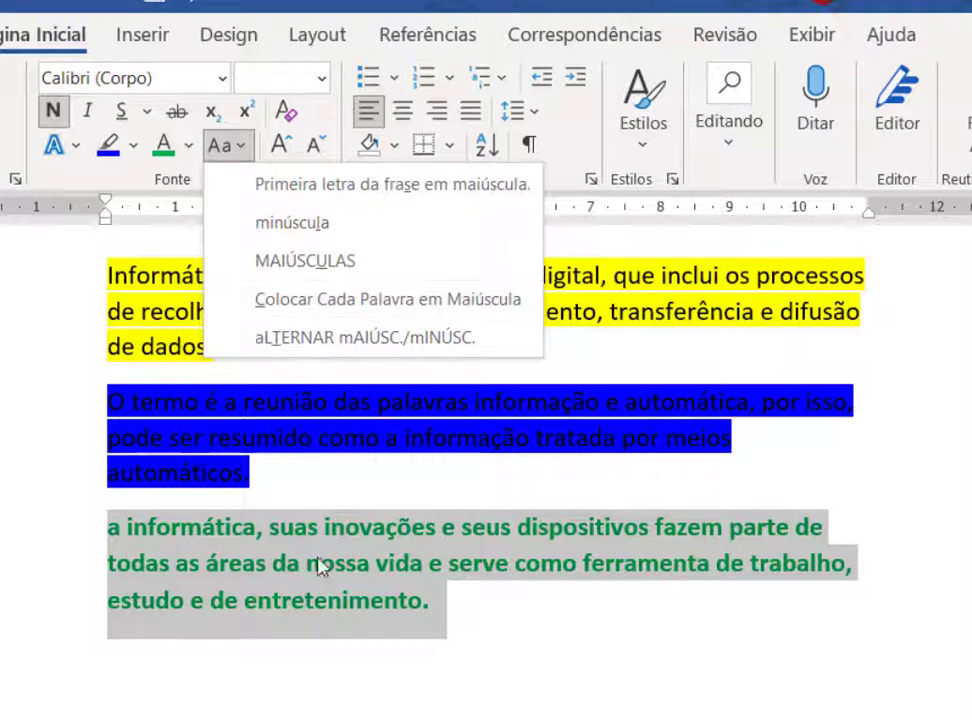
{"action": "left_click", "coordinate": [270, 307]}
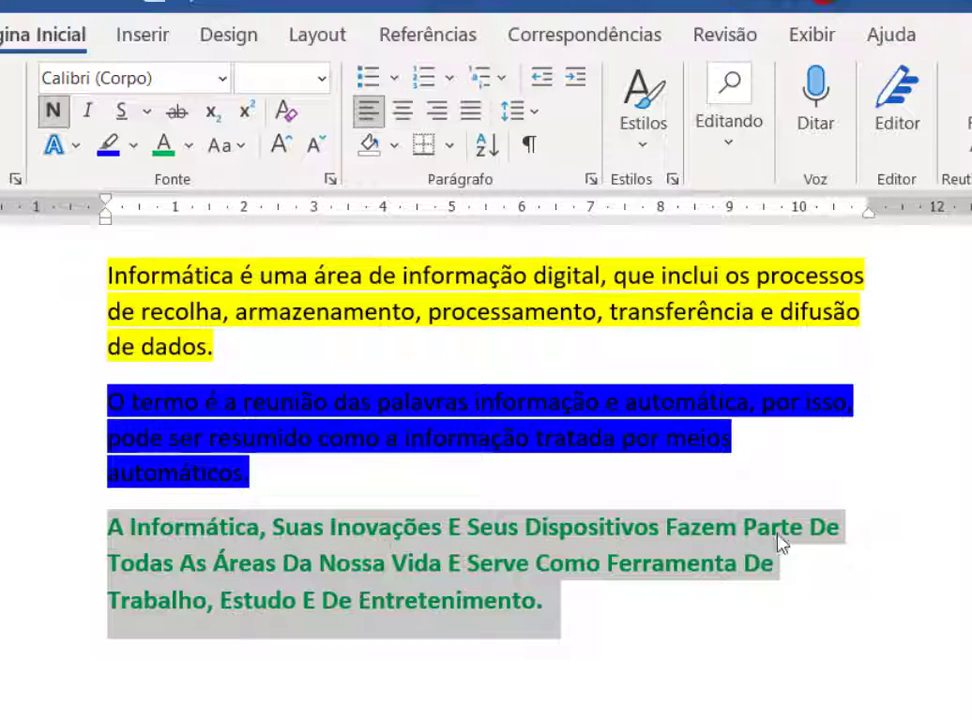
Toggle the upper and lower case of the last paragraph and restore it to sentence case.
{"action": "left_click", "coordinate": [242, 148]}
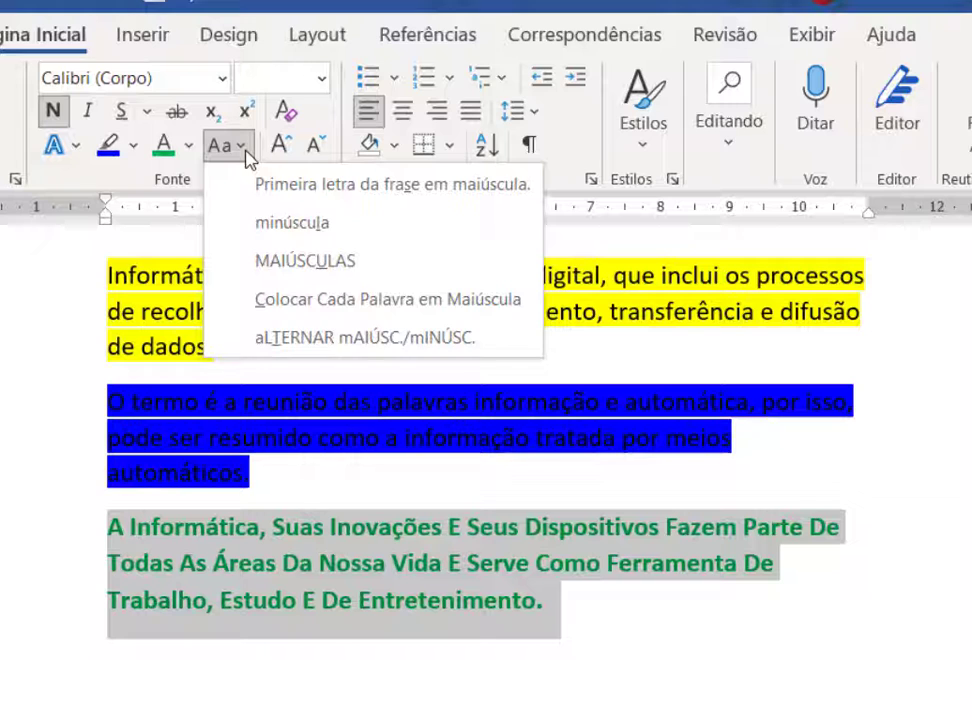
{"action": "left_click", "coordinate": [293, 339]}
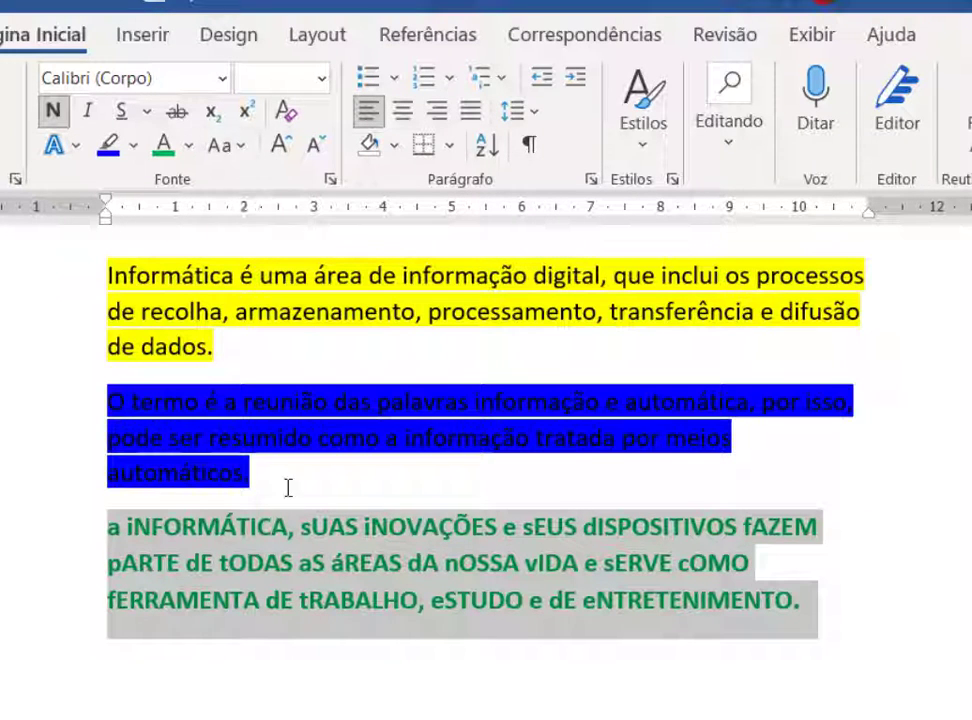
{"action": "left_click", "coordinate": [238, 148]}
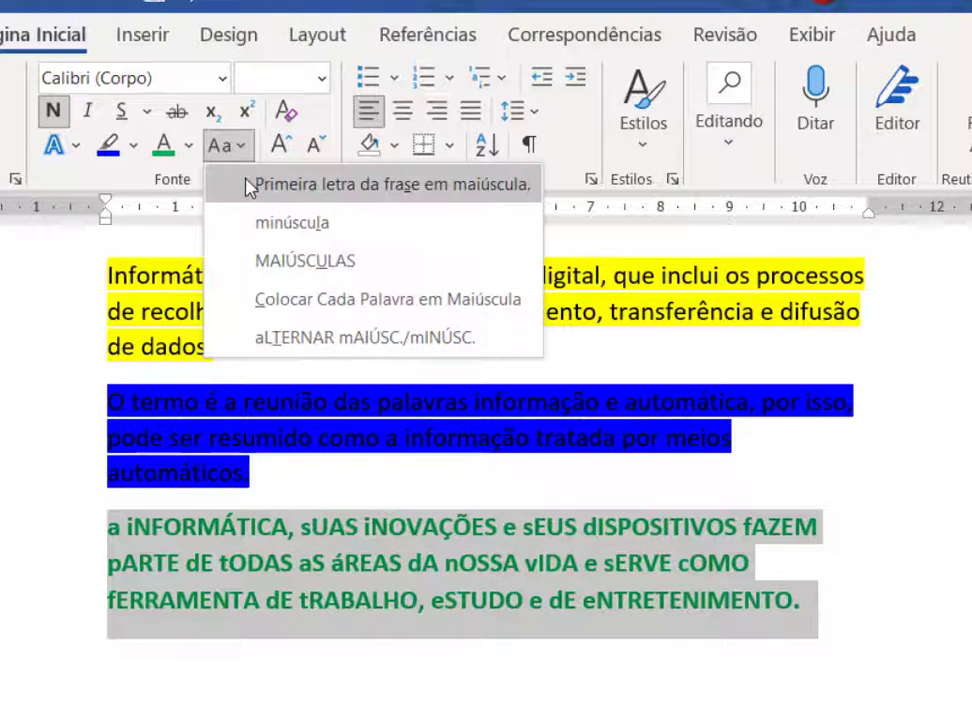
{"action": "left_click", "coordinate": [250, 182]}
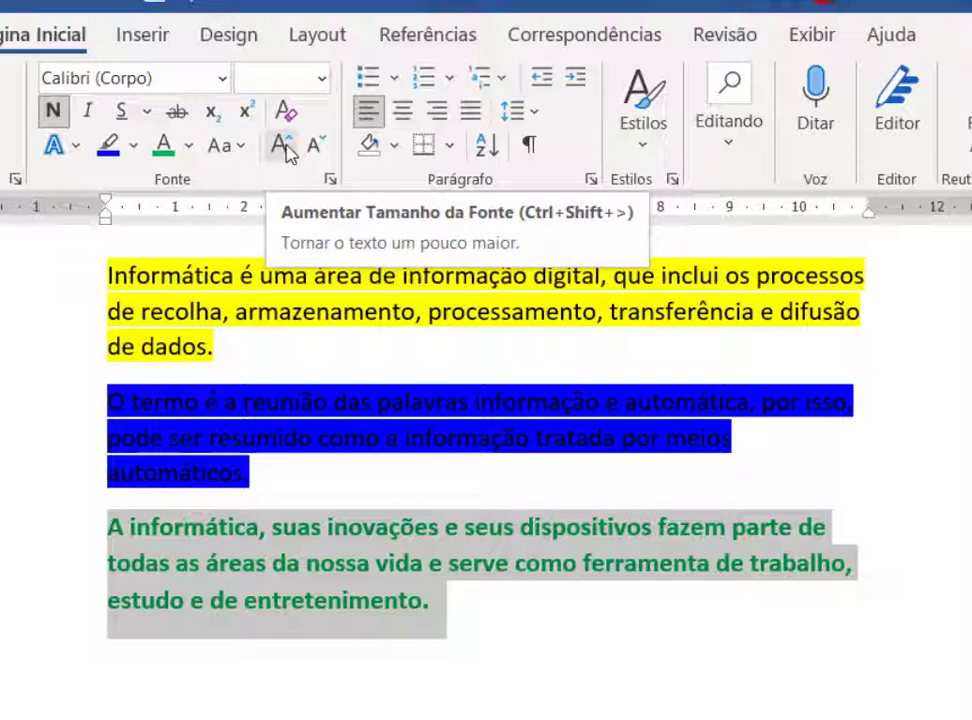
Enlarge the last paragraph's font size by two increments and shrink it back by two.
{"action": "left_click", "coordinate": [283, 146]}
{"action": "left_click", "coordinate": [283, 146]}
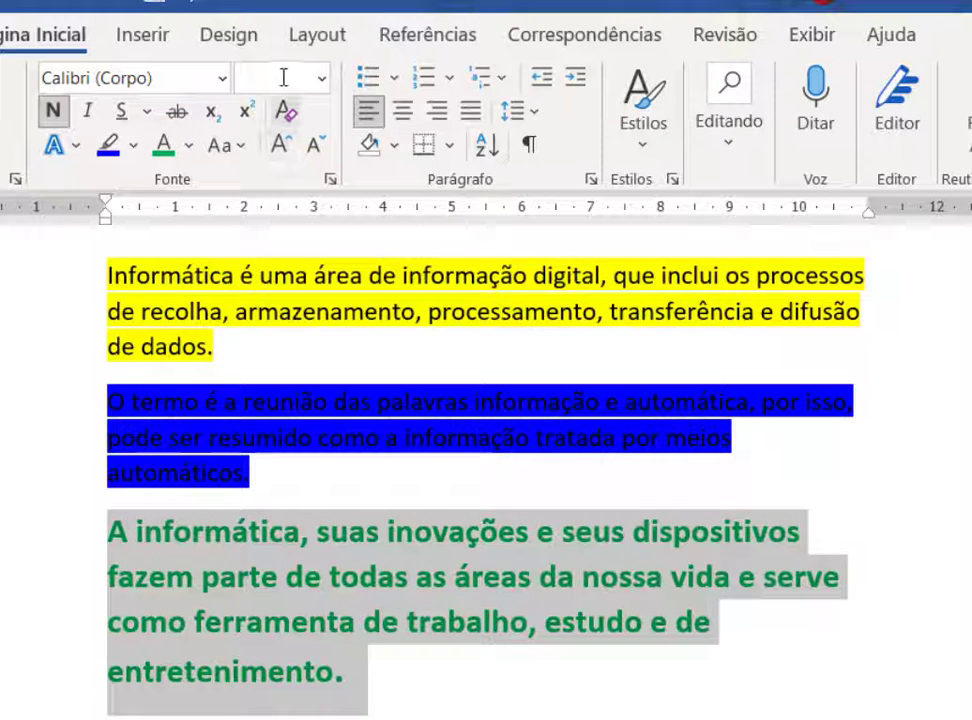
{"action": "left_click", "coordinate": [314, 147]}
{"action": "left_click", "coordinate": [314, 147]}
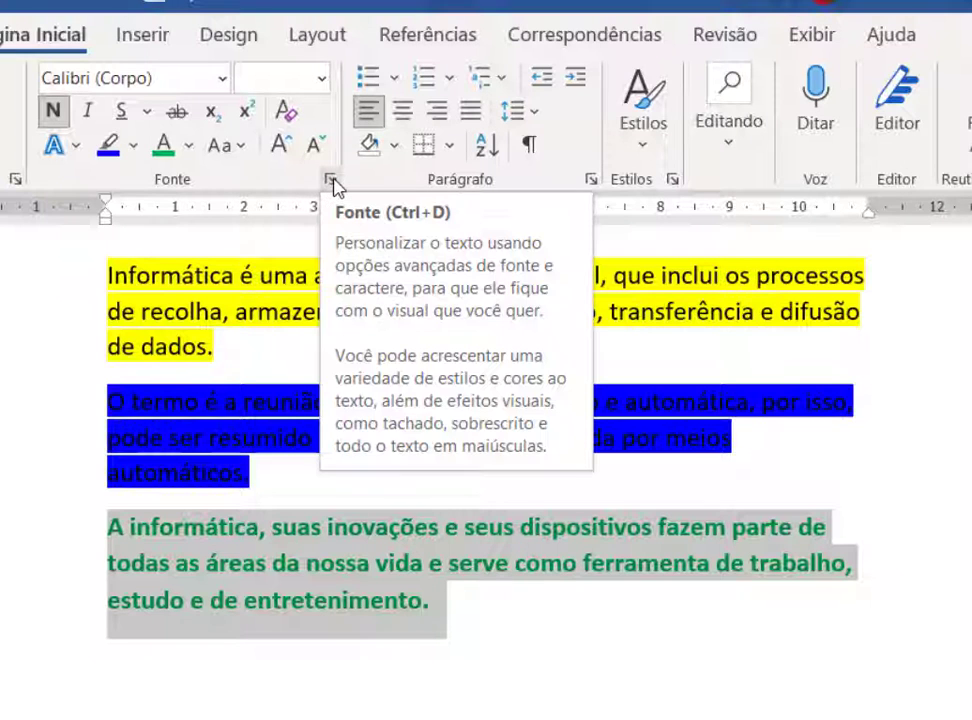
In the Font dialog, preview Tachado, Tachado duplo, Sobrescrito and Subscrito on the last paragraph, leaving each of them cleared.
{"action": "left_click", "coordinate": [331, 181]}
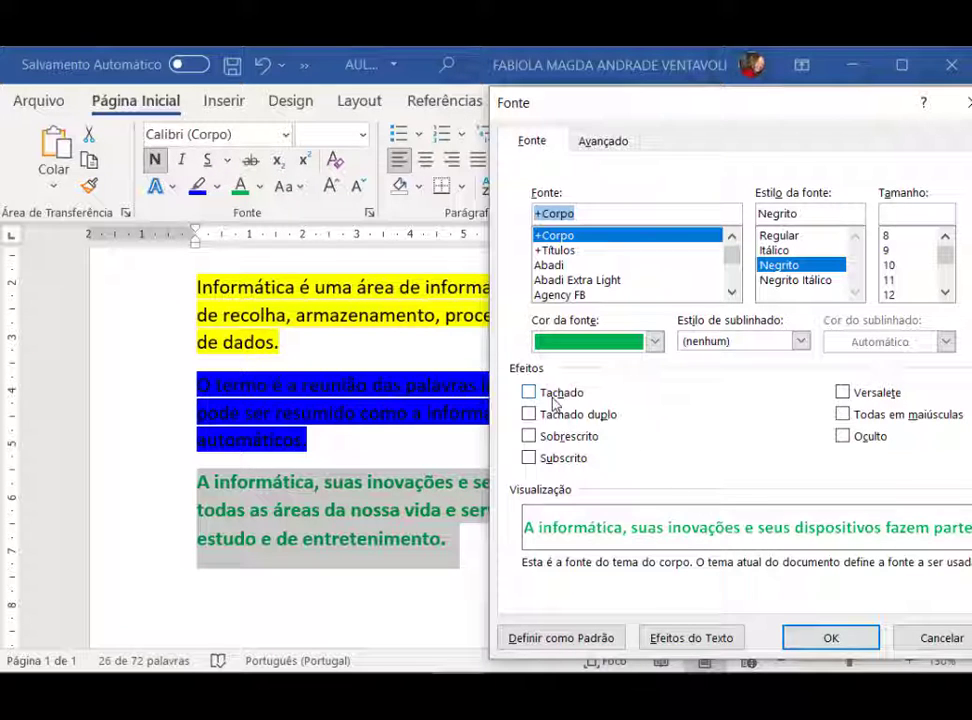
{"action": "left_click", "coordinate": [528, 400]}
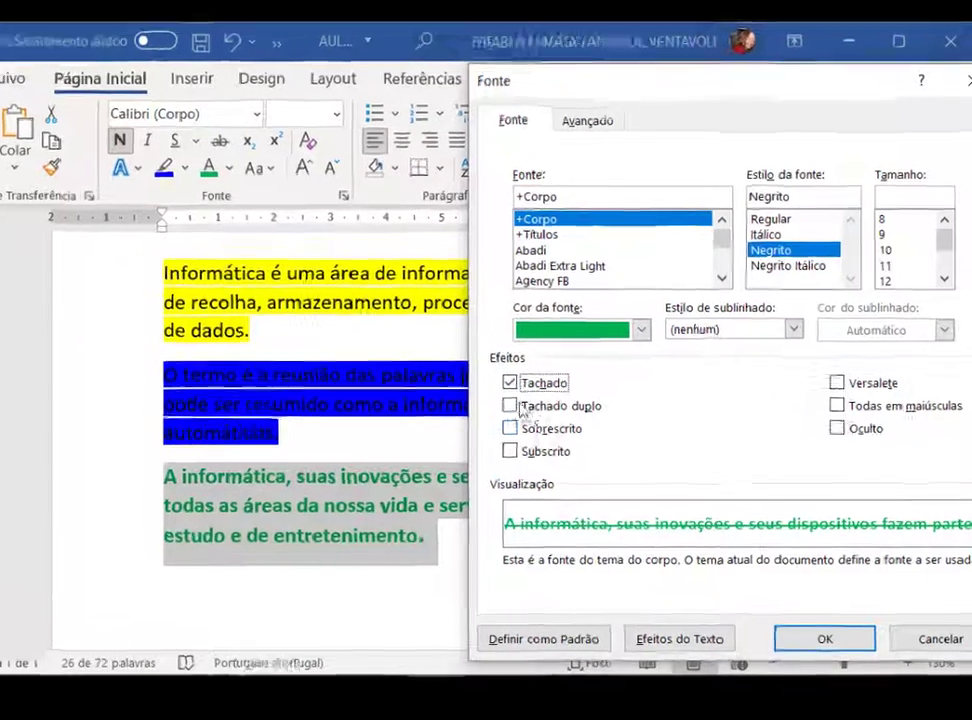
{"action": "left_click", "coordinate": [528, 414]}
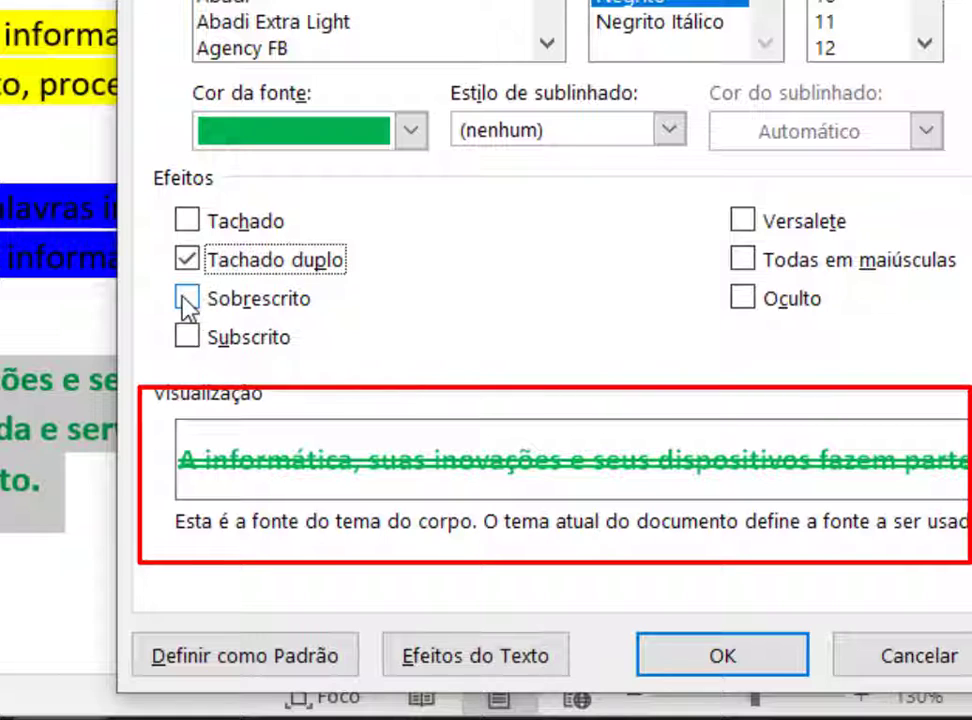
{"action": "left_click", "coordinate": [187, 300]}
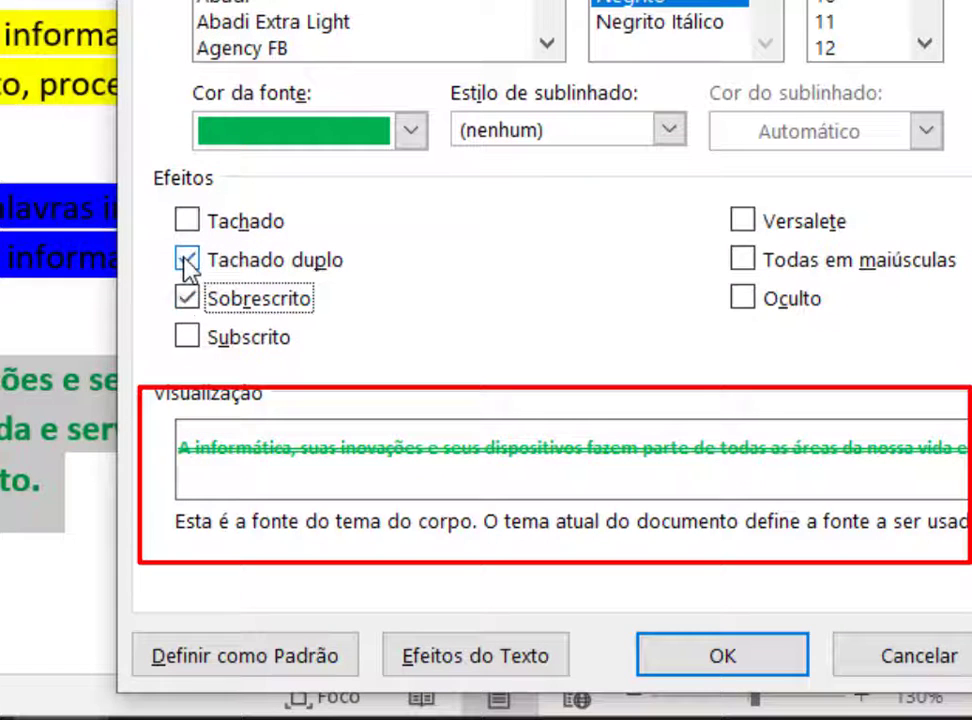
{"action": "left_click", "coordinate": [187, 260]}
{"action": "left_click", "coordinate": [188, 300]}
{"action": "left_click", "coordinate": [189, 338]}
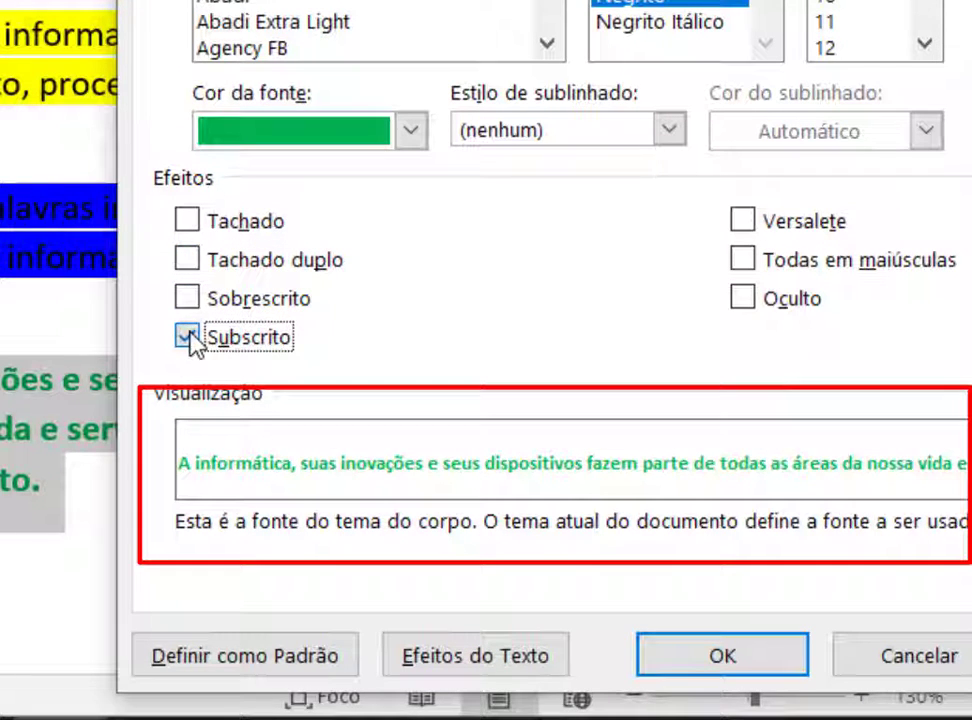
{"action": "left_click", "coordinate": [189, 337]}
Preview the Versalete, Todas em maiúsculas and Oculto effects on the last paragraph, leaving all of them cleared.
{"action": "left_click", "coordinate": [745, 223]}
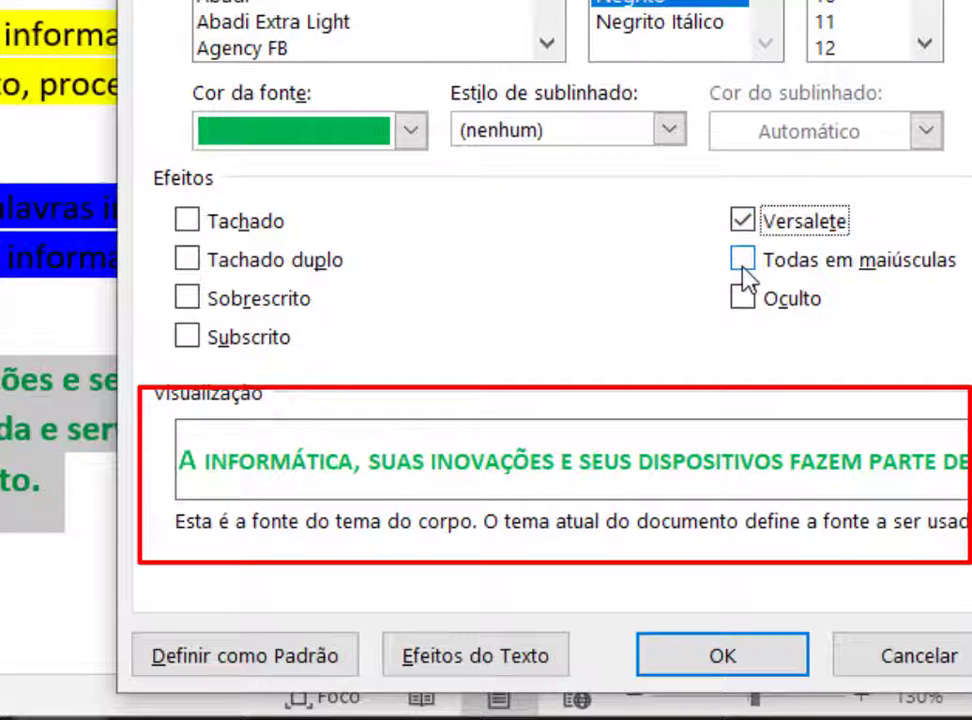
{"action": "left_click", "coordinate": [742, 264]}
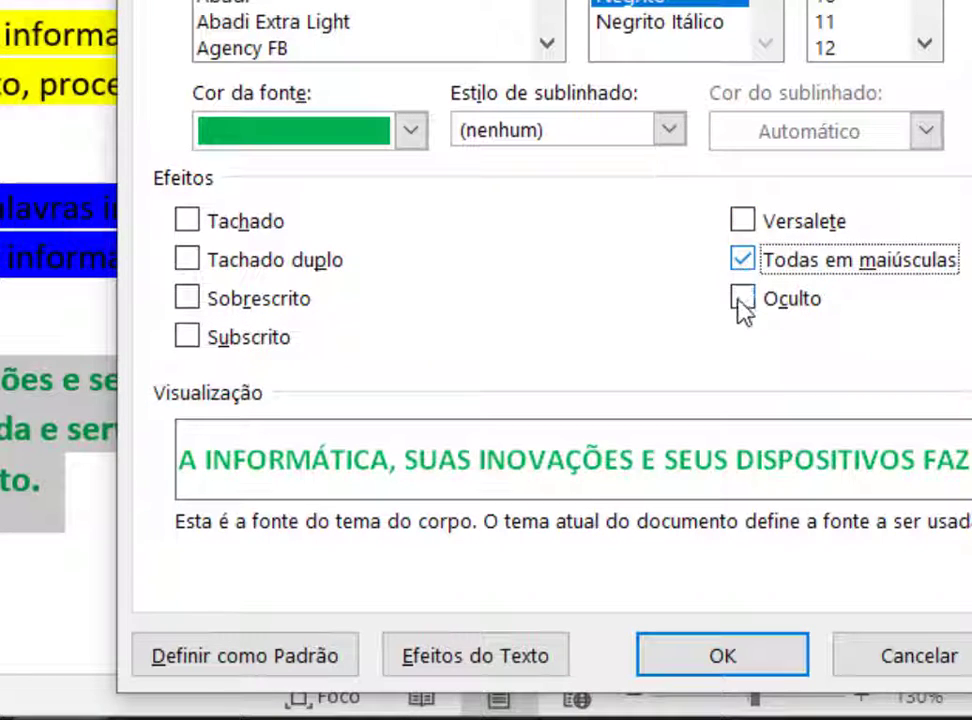
{"action": "left_click", "coordinate": [745, 303]}
{"action": "left_click", "coordinate": [745, 303]}
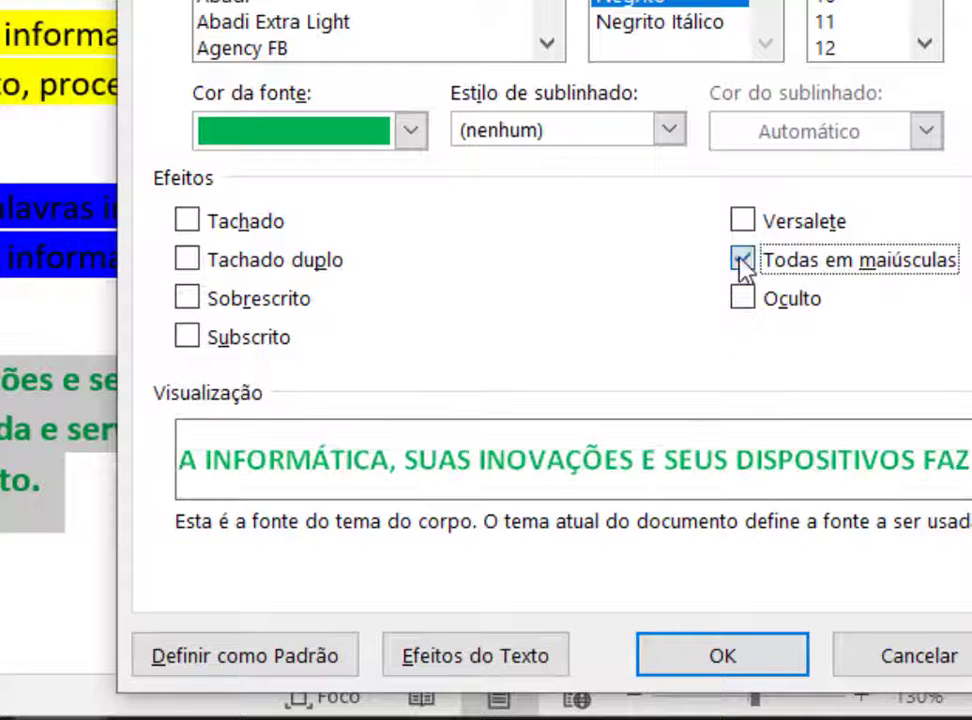
{"action": "left_click", "coordinate": [741, 263]}
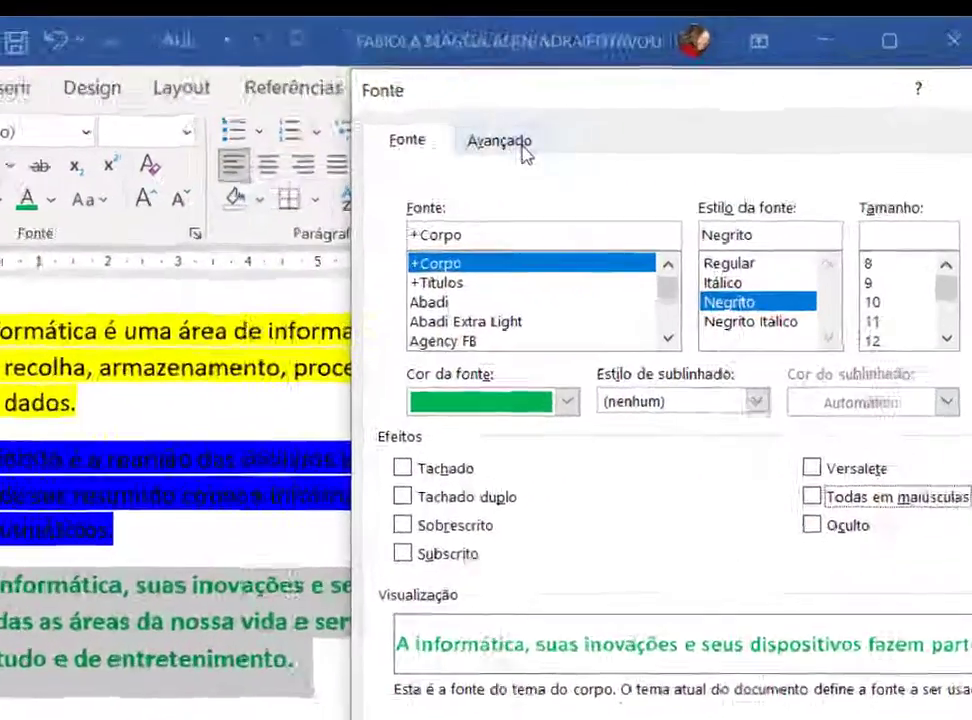
In the advanced font settings, preview a character scale of 150% on the last paragraph.
{"action": "left_click", "coordinate": [603, 141]}
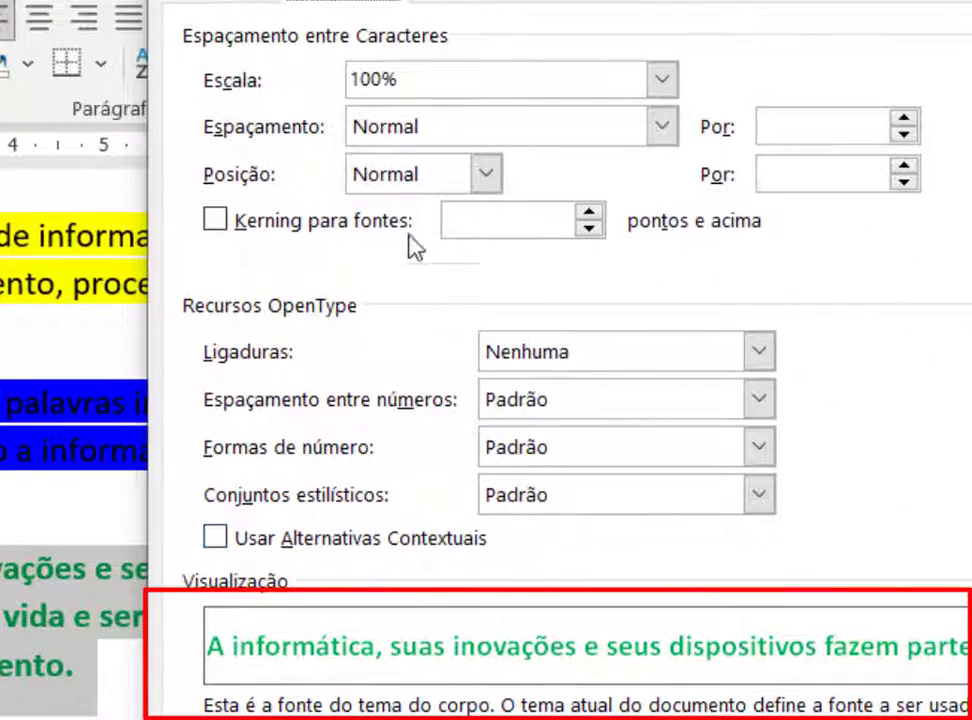
{"action": "left_click", "coordinate": [662, 80]}
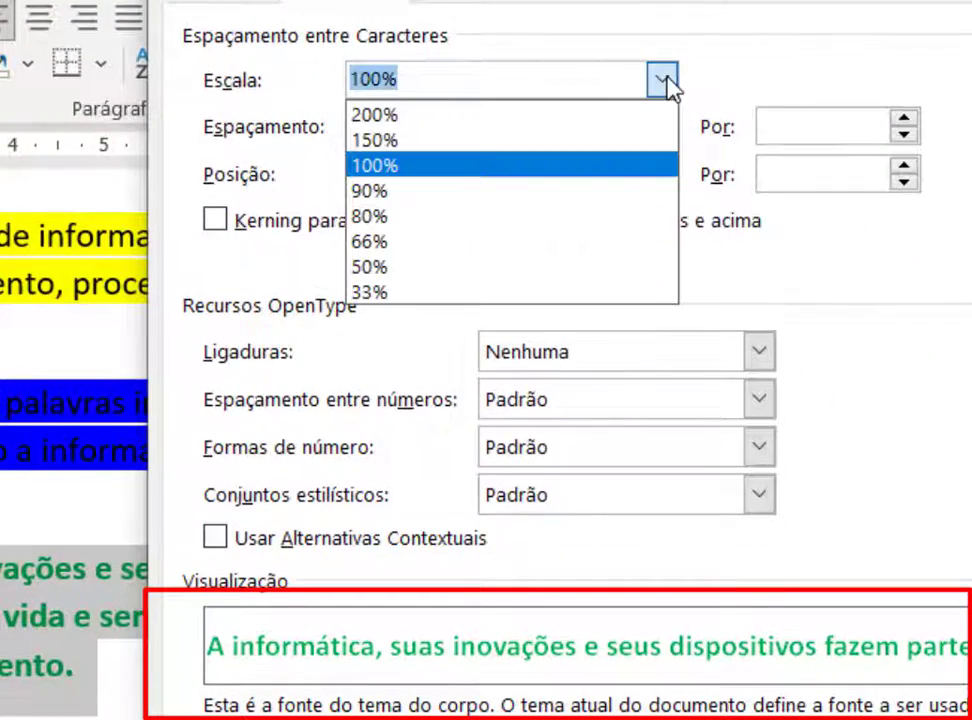
{"action": "left_click", "coordinate": [603, 141]}
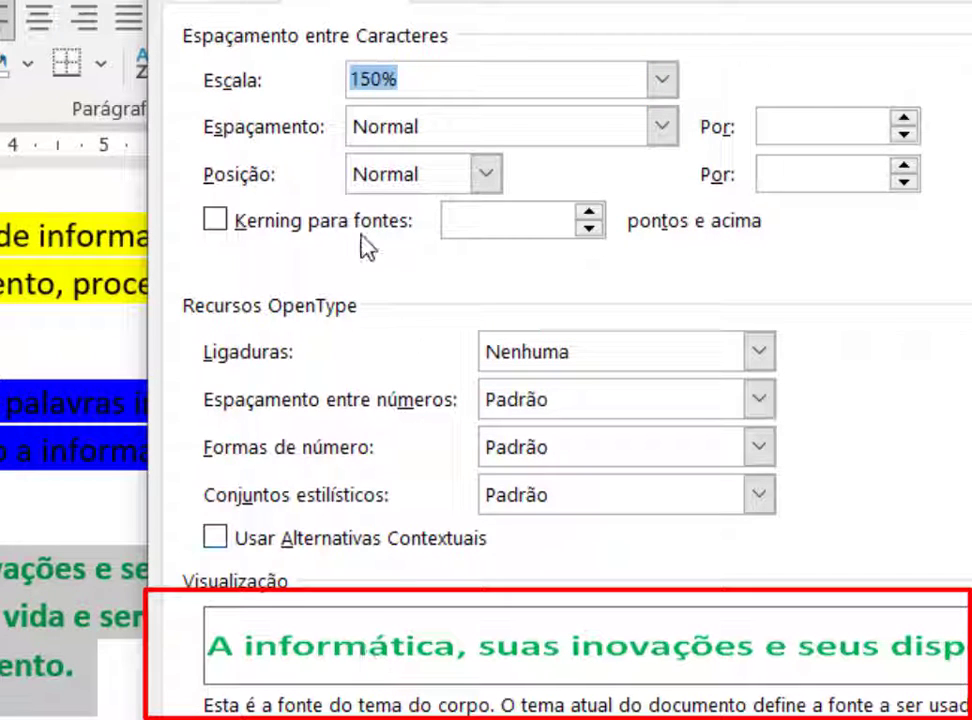
Preview the Expandido and Condensado character spacing on the last paragraph, and return the spacing to Normal.
{"action": "left_click", "coordinate": [440, 133]}
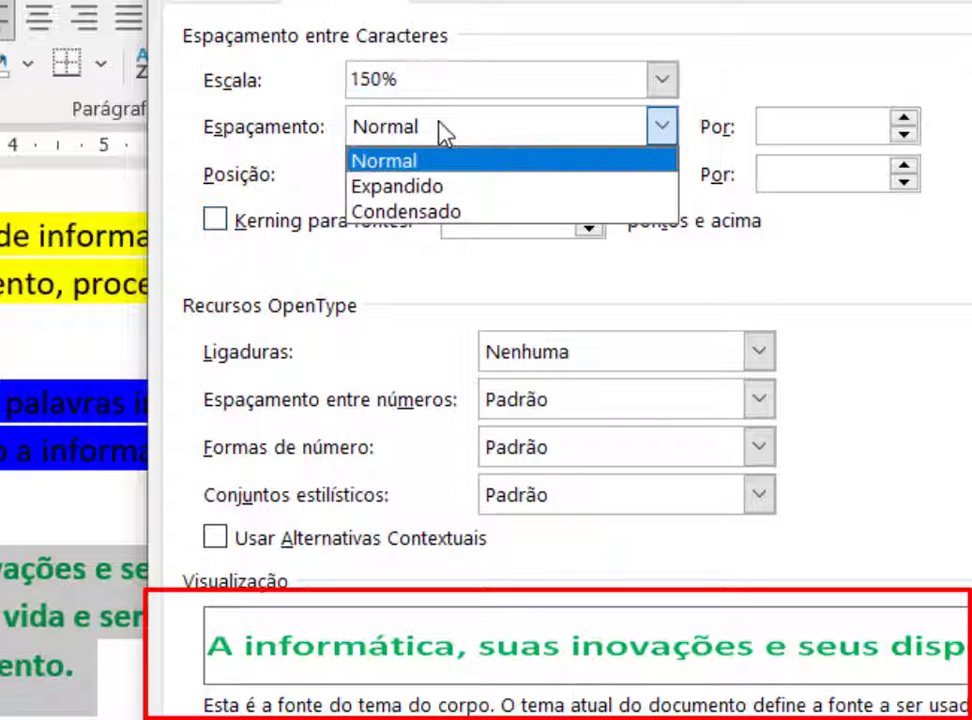
{"action": "left_click", "coordinate": [443, 188]}
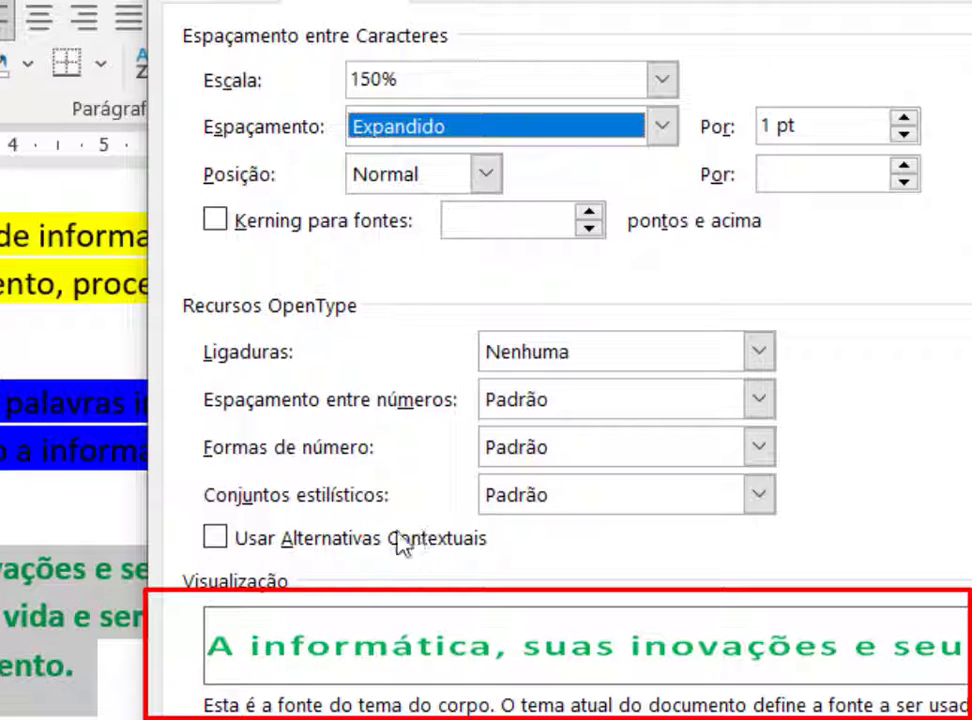
{"action": "left_click", "coordinate": [466, 130]}
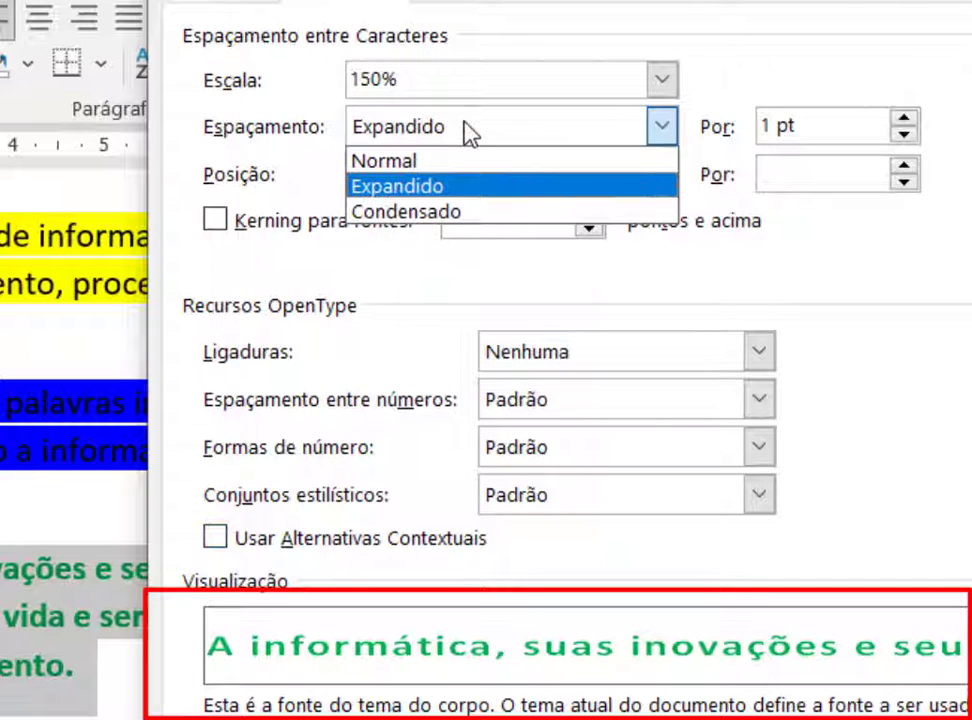
{"action": "left_click", "coordinate": [471, 216]}
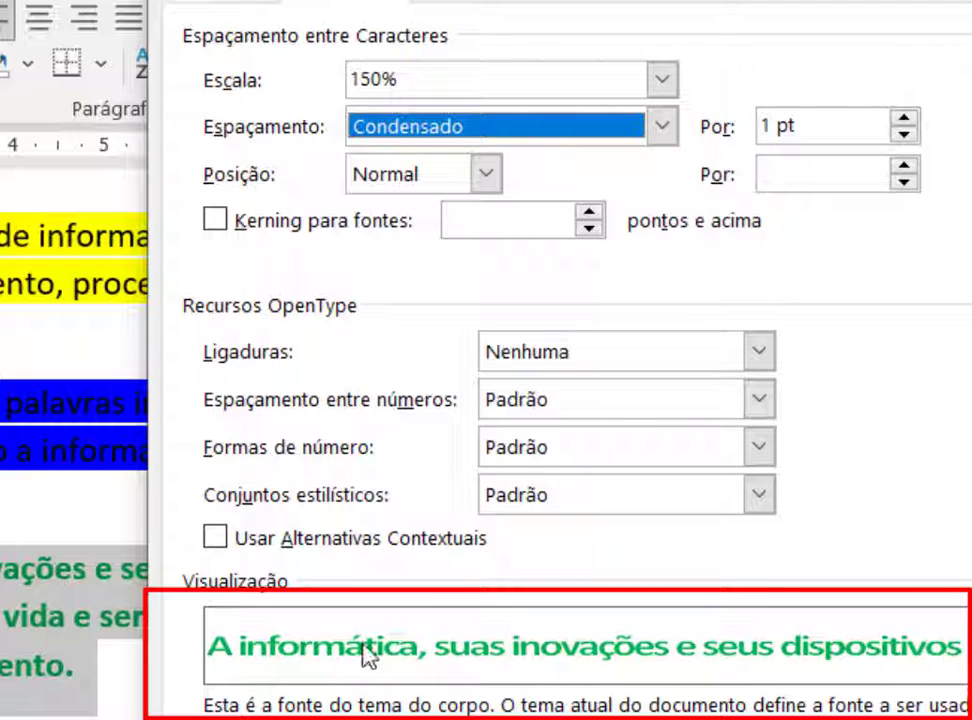
{"action": "left_click", "coordinate": [445, 125]}
{"action": "left_click", "coordinate": [434, 158]}
Restore the last paragraph's character scale to 100%.
{"action": "left_click", "coordinate": [451, 87]}
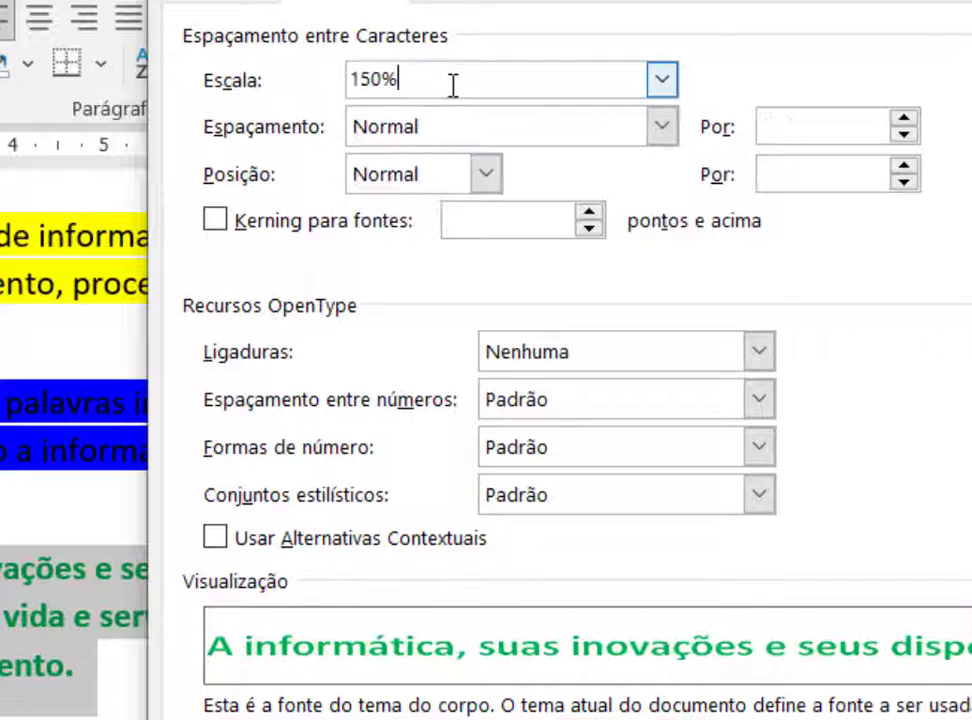
{"action": "left_click", "coordinate": [659, 80]}
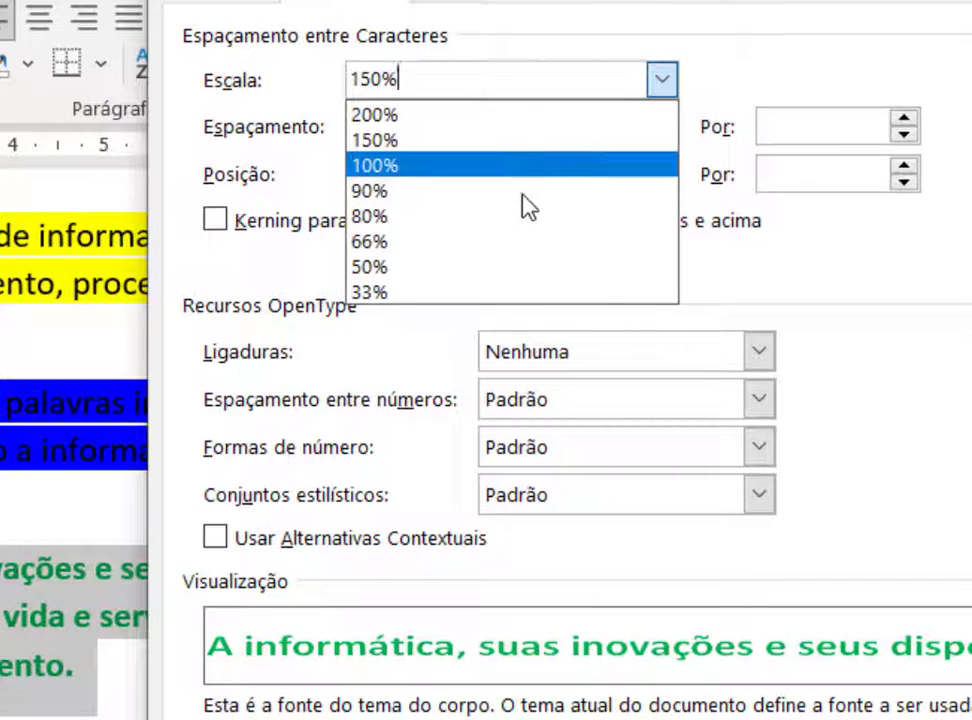
{"action": "left_click", "coordinate": [522, 168]}
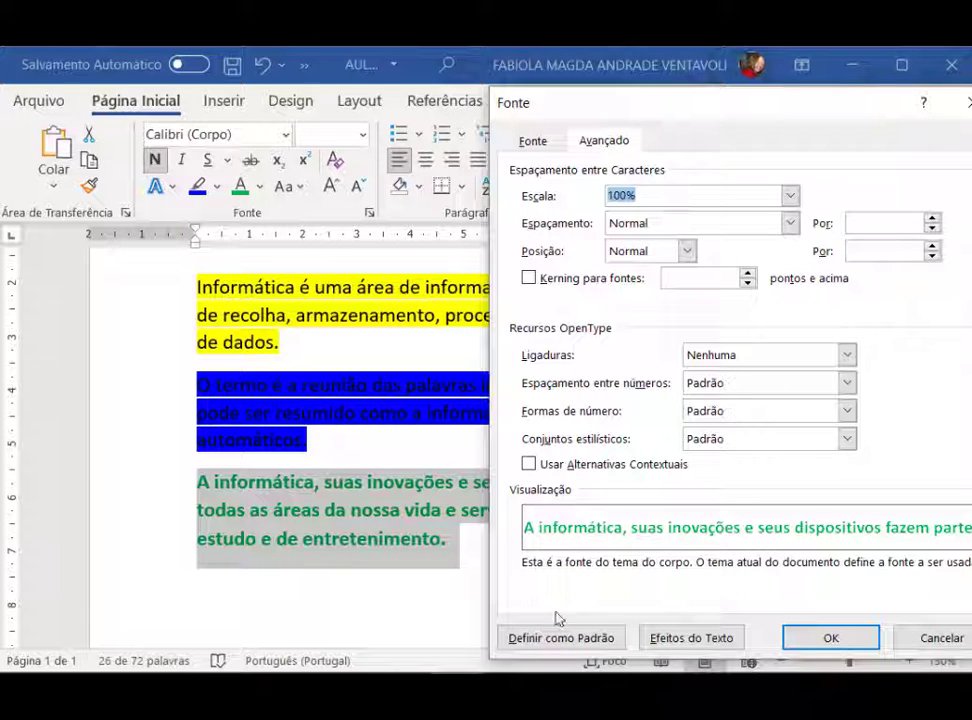
Review the basic and advanced font settings, accept the Font dialog and deselect the last paragraph.
{"action": "left_click", "coordinate": [608, 140]}
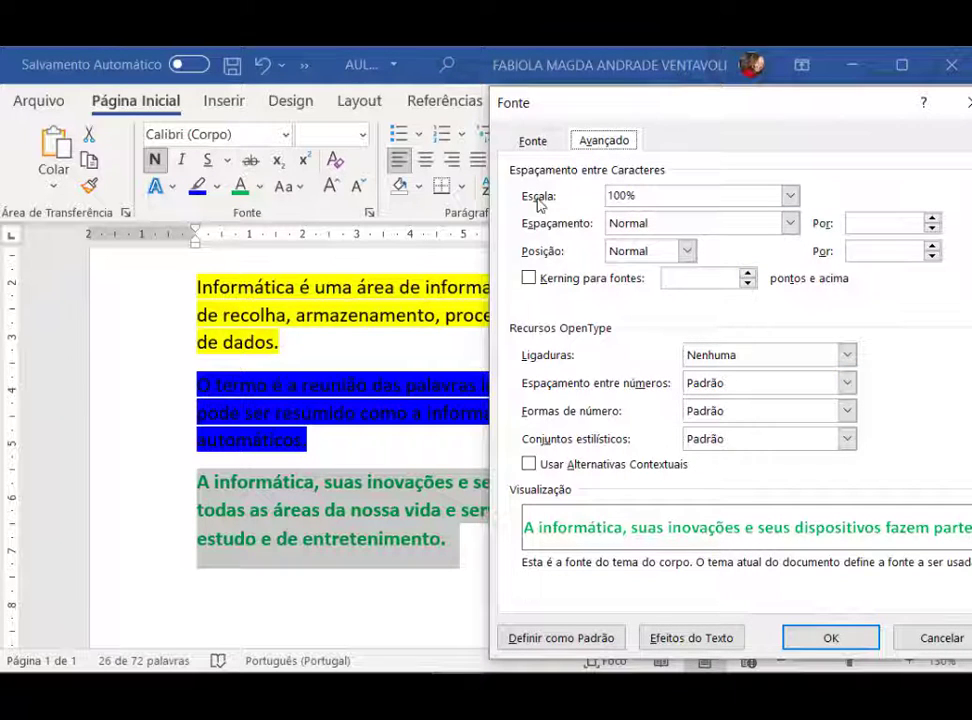
{"action": "left_click", "coordinate": [533, 141]}
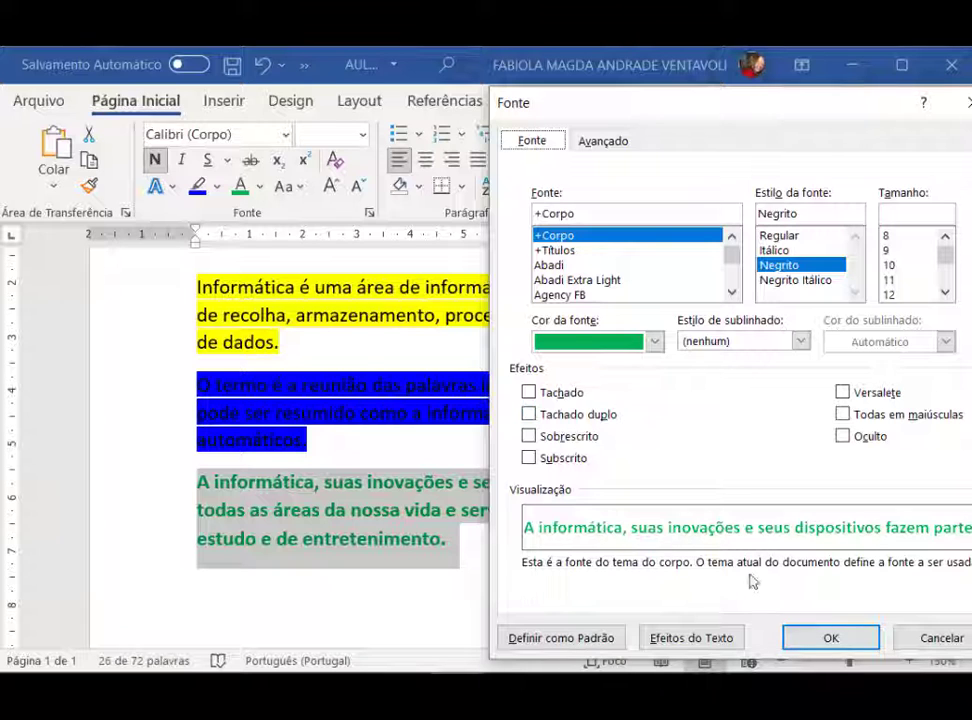
{"action": "left_click", "coordinate": [826, 637]}
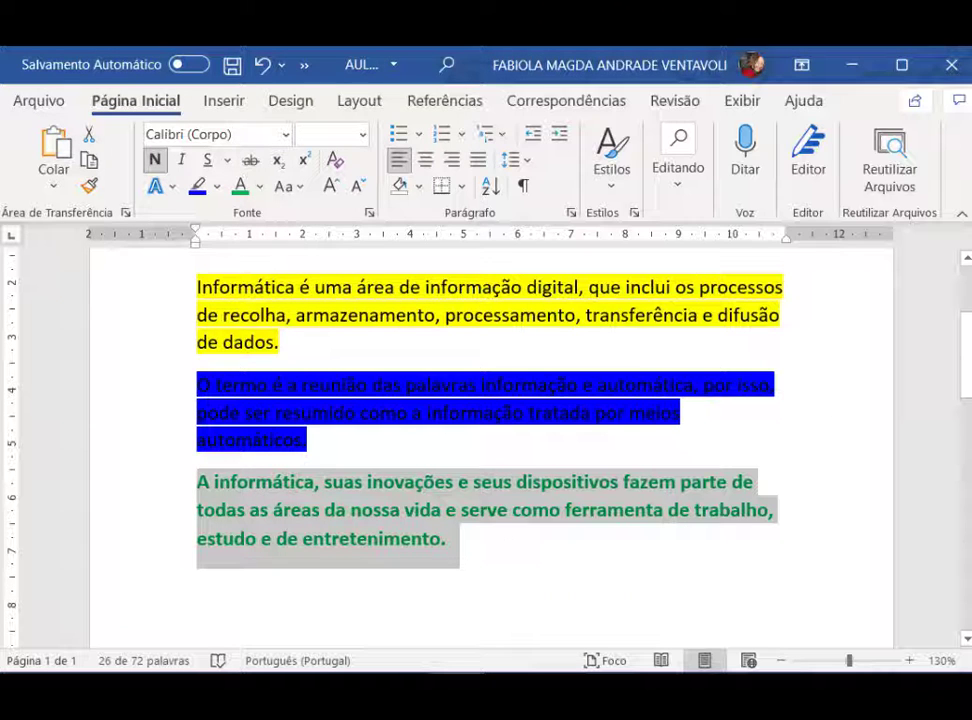
{"action": "left_click", "coordinate": [333, 565]}
Select the whole text from the last paragraph up to the title, and display the page layout commands before clearing the selection.
{"action": "scroll", "coordinate": [503, 560], "scroll_direction": "up", "scroll_amount": 3}
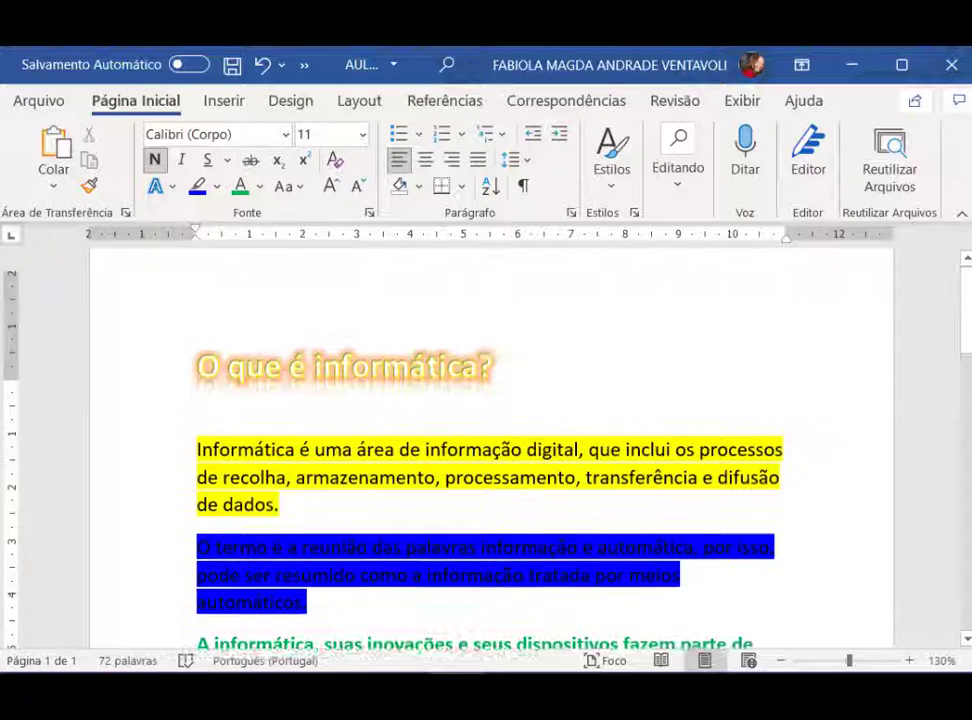
{"action": "scroll", "coordinate": [503, 556], "scroll_direction": "down", "scroll_amount": 3}
{"action": "left_click_drag", "start_coordinate": [466, 575], "coordinate": [108, 399]}
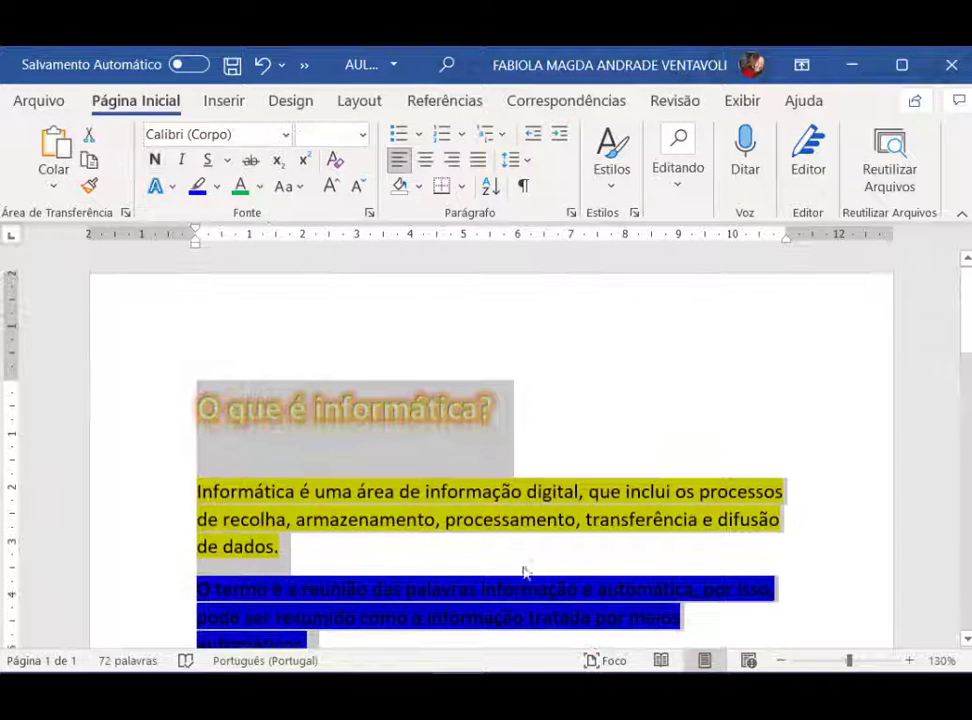
{"action": "scroll", "coordinate": [533, 522], "scroll_direction": "down", "scroll_amount": 4}
{"action": "scroll", "coordinate": [531, 521], "scroll_direction": "up", "scroll_amount": 3}
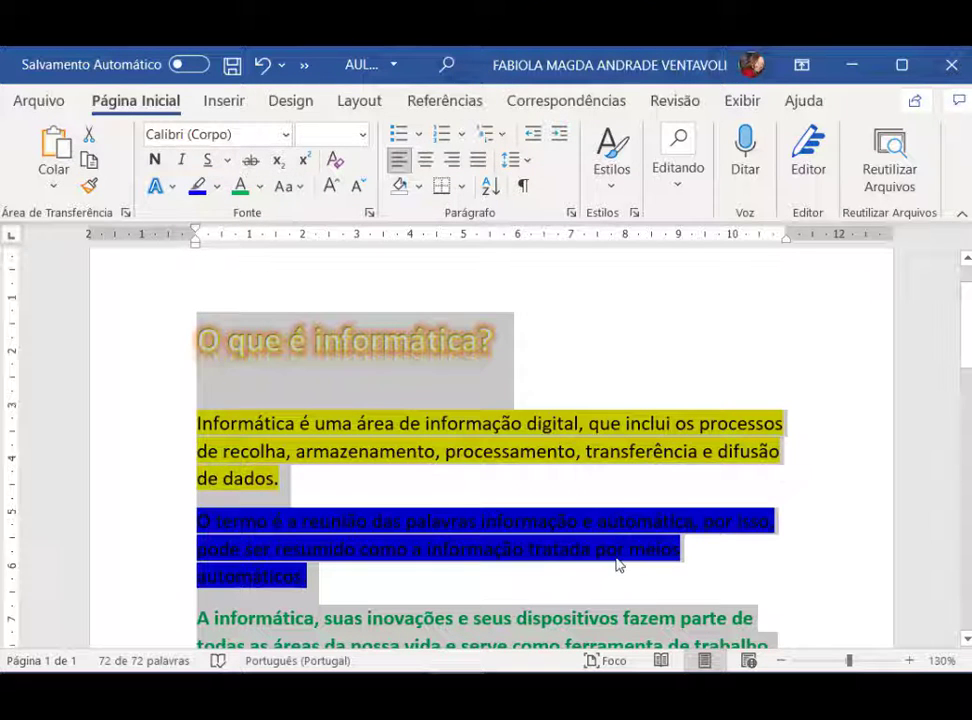
{"action": "scroll", "coordinate": [618, 564], "scroll_direction": "down", "scroll_amount": 3}
{"action": "scroll", "coordinate": [618, 564], "scroll_direction": "up", "scroll_amount": 2}
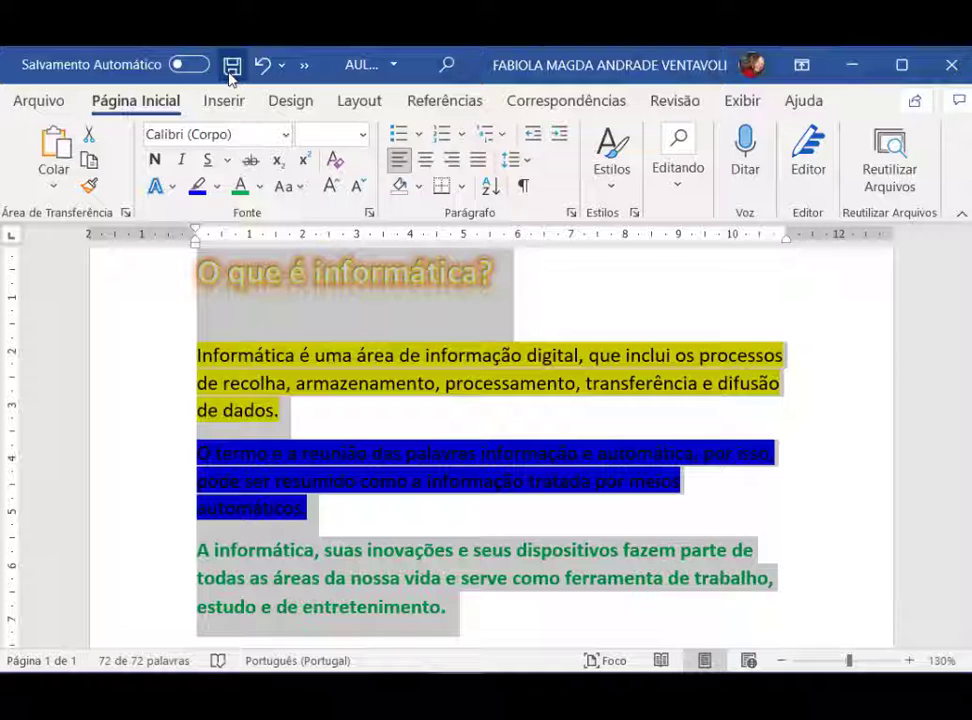
{"action": "left_click", "coordinate": [358, 101]}
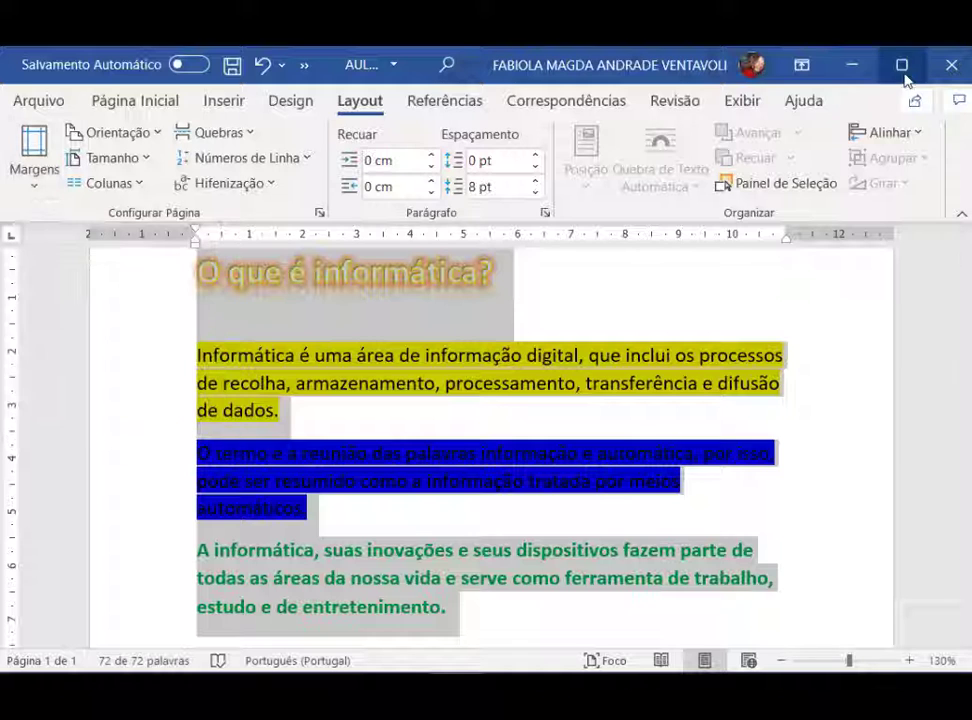
{"action": "left_click", "coordinate": [831, 328]}
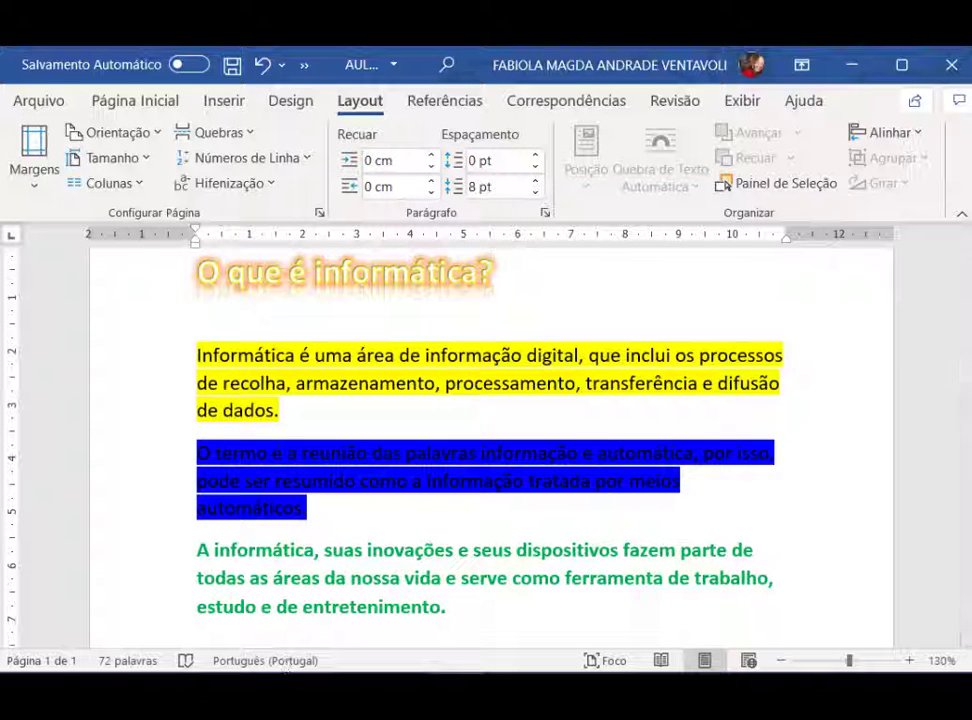
Run the Editor proofing check on the document and close the Editor pane.
{"action": "left_click", "coordinate": [186, 662]}
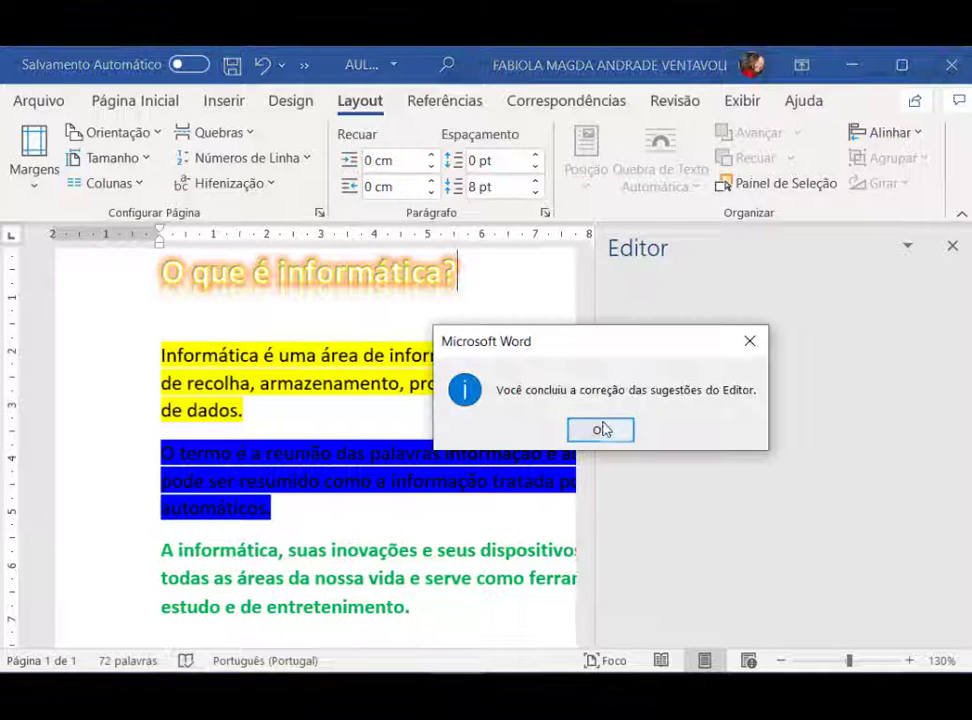
{"action": "left_click", "coordinate": [601, 428]}
{"action": "left_click", "coordinate": [951, 246]}
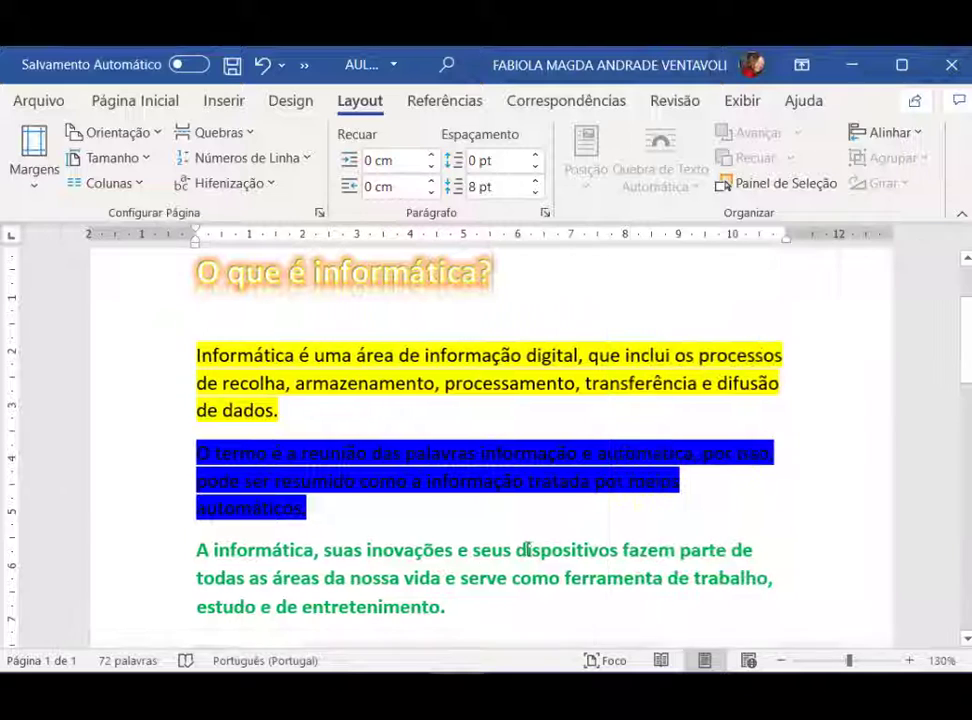
{"action": "scroll", "coordinate": [354, 466], "scroll_direction": "down", "scroll_amount": 3}
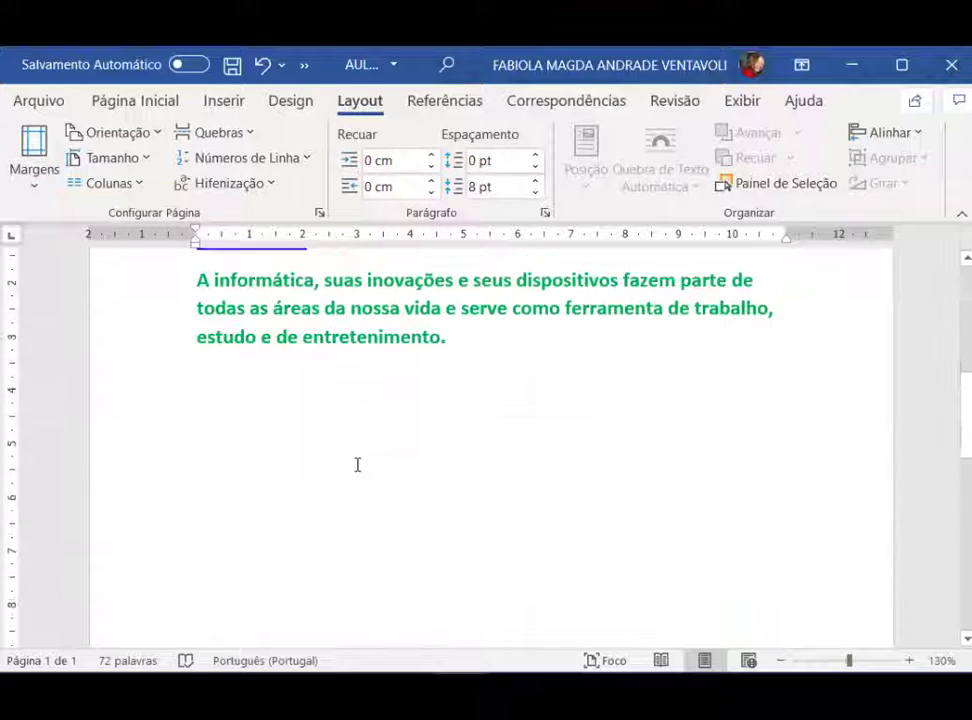
{"action": "scroll", "coordinate": [357, 465], "scroll_direction": "up", "scroll_amount": 4}
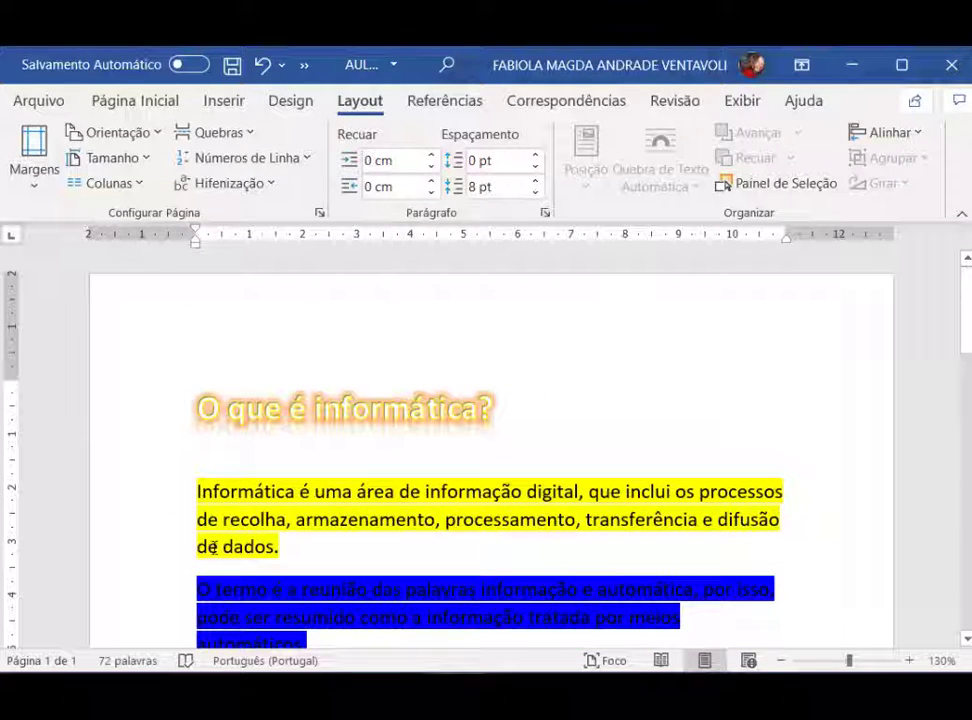